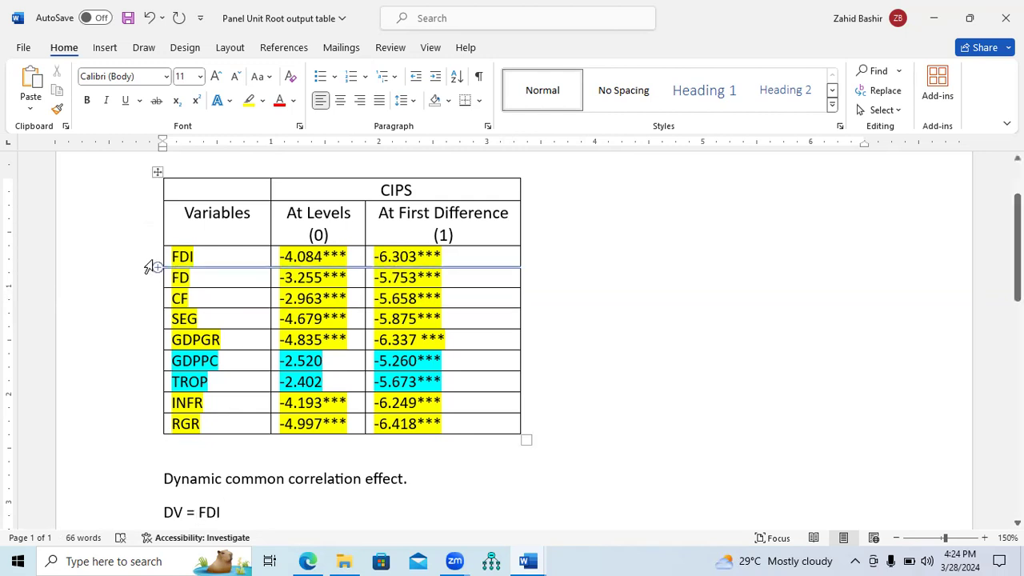
# - Check FDI's CIPS values in the table and extend the dependent-variable line to read "DV = FDI (0, 1) = 0"
pyautogui.click(131, 263)
pyautogui.click(341, 255)
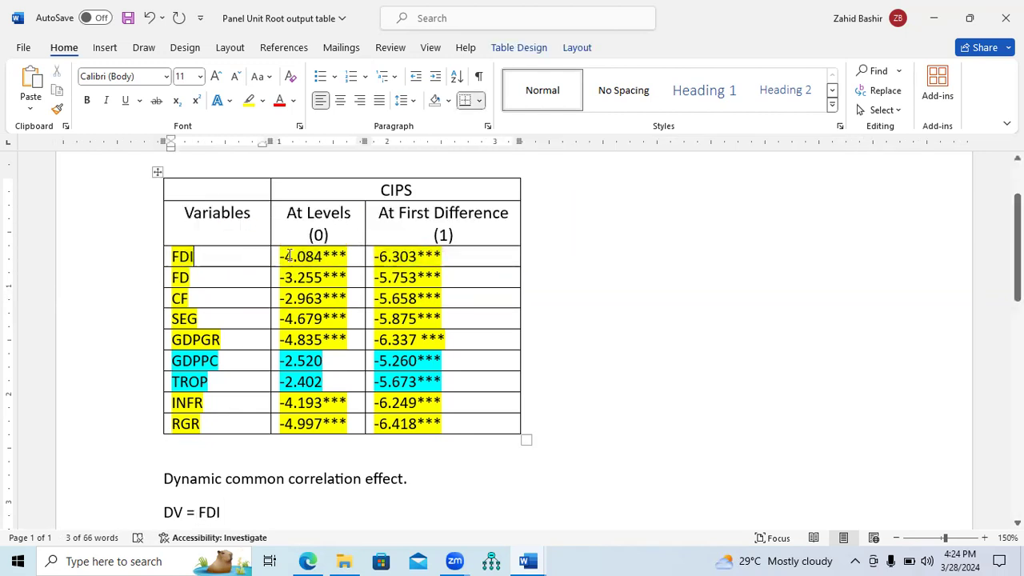
pyautogui.moveTo(346, 256); pyautogui.dragTo(282, 258)
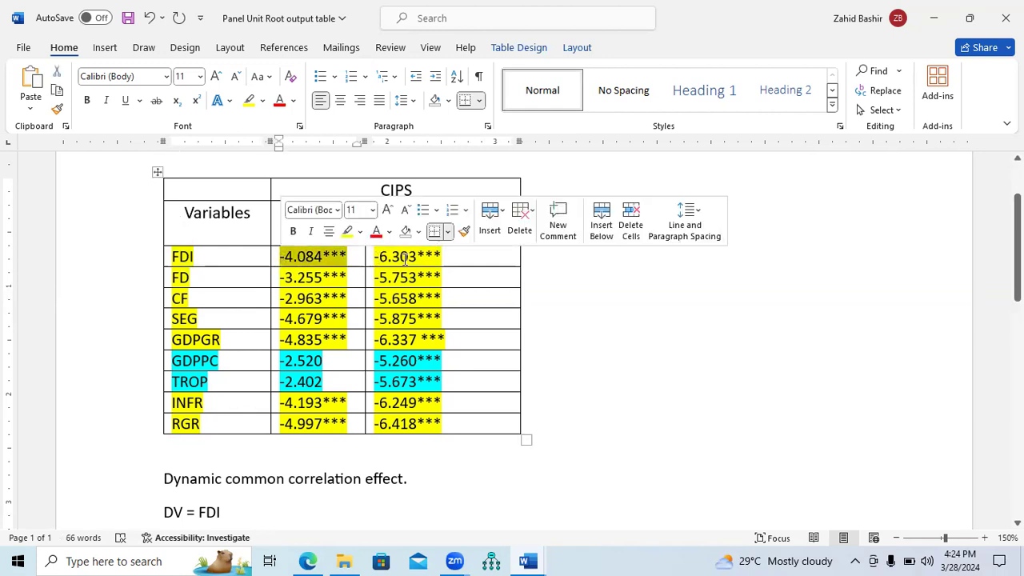
pyautogui.click(468, 257)
pyautogui.moveTo(468, 257); pyautogui.dragTo(372, 261)
pyautogui.click(252, 514)
pyautogui.write('(0, ')
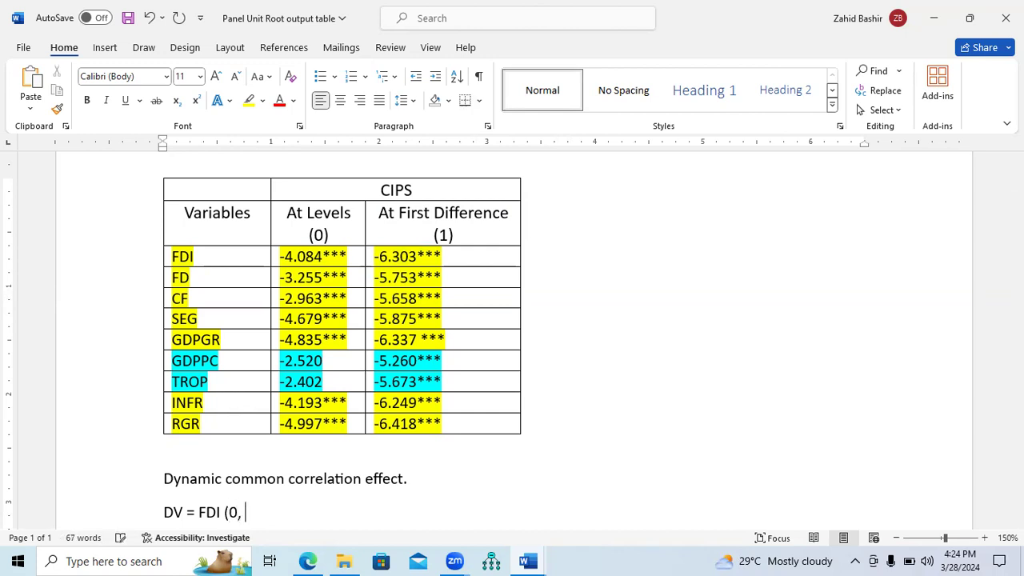
pyautogui.write('1)')
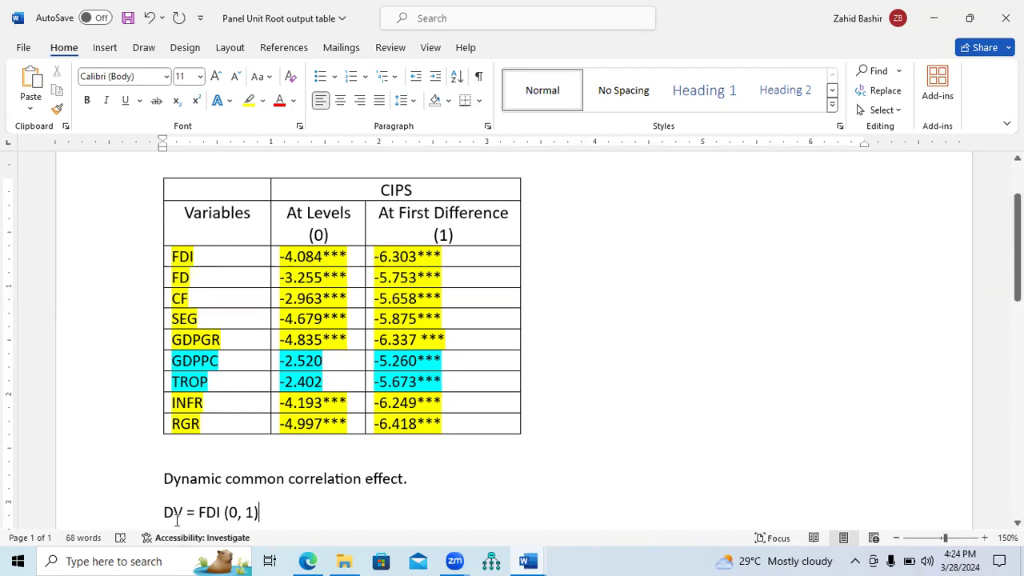
pyautogui.write(' = 0')
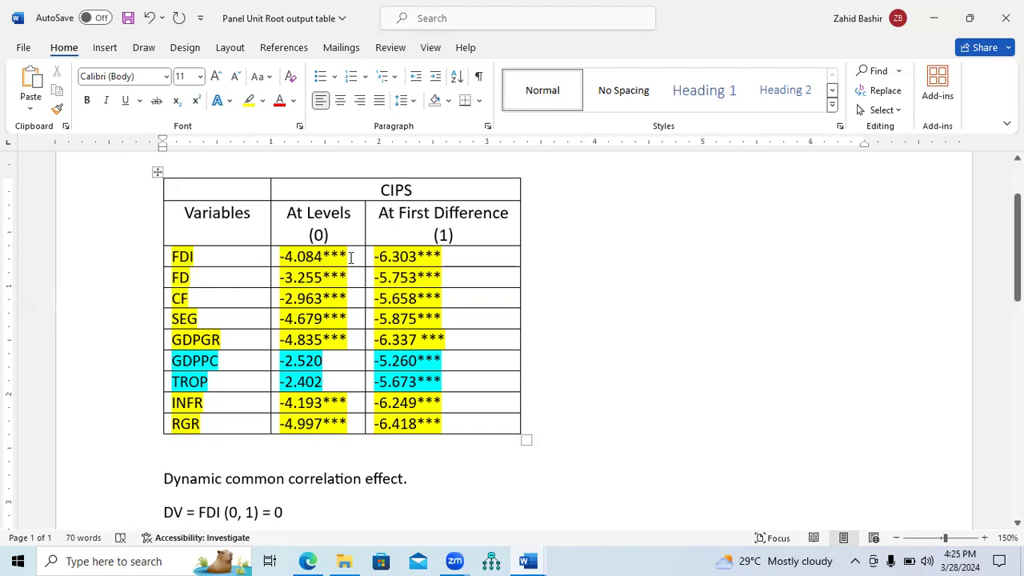
pyautogui.moveTo(347, 256); pyautogui.dragTo(278, 258)
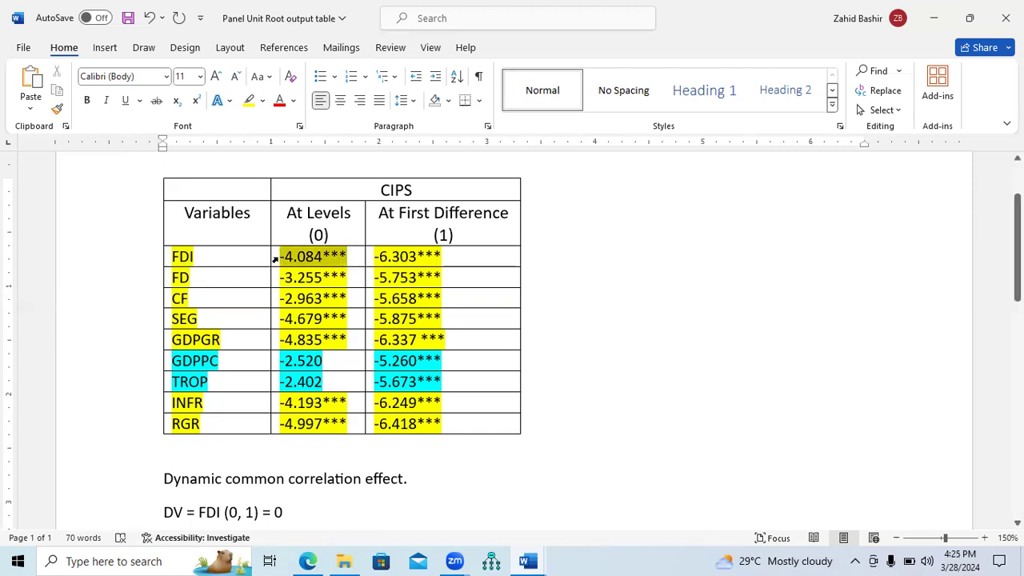
pyautogui.click(305, 515)
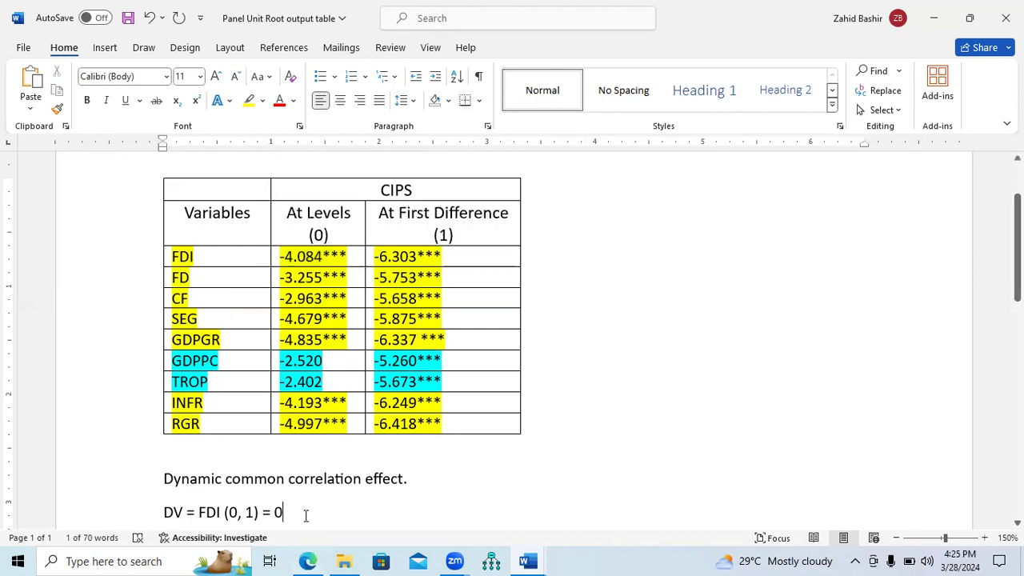
# - Add a new line below the DV line that starts with "IVs ="
pyautogui.press('Return')
pyautogui.write('IVs')
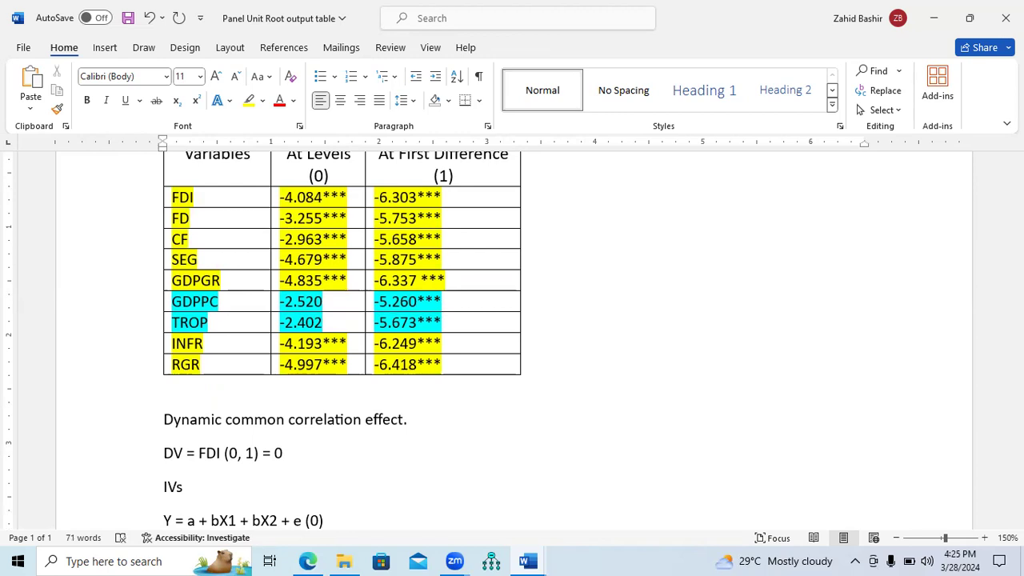
pyautogui.write(' =')
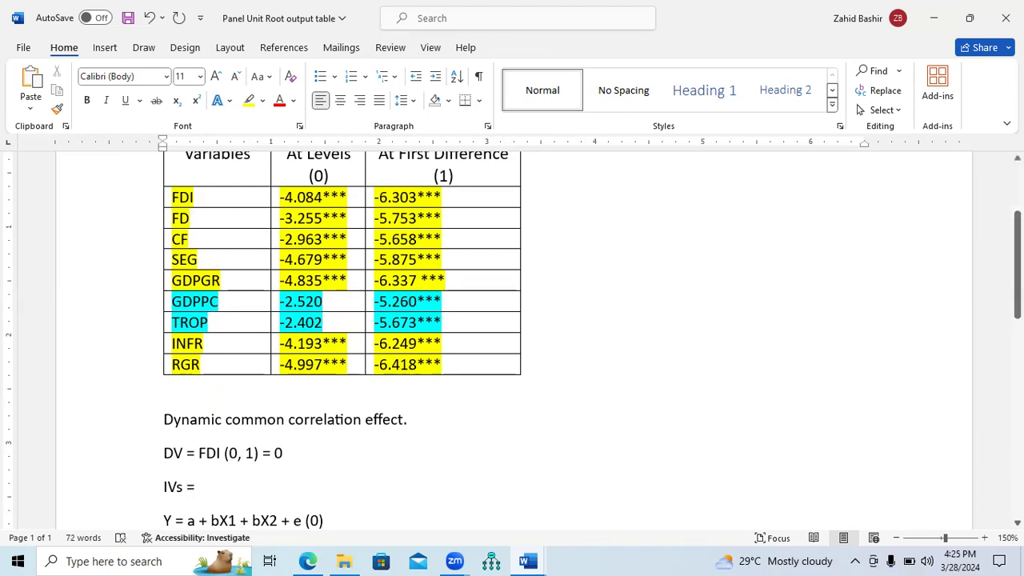
# - Examine the CIPS table rows below FDI to see which variables are stationary at levels and which only at first difference
pyautogui.scroll(1, 156, 363)
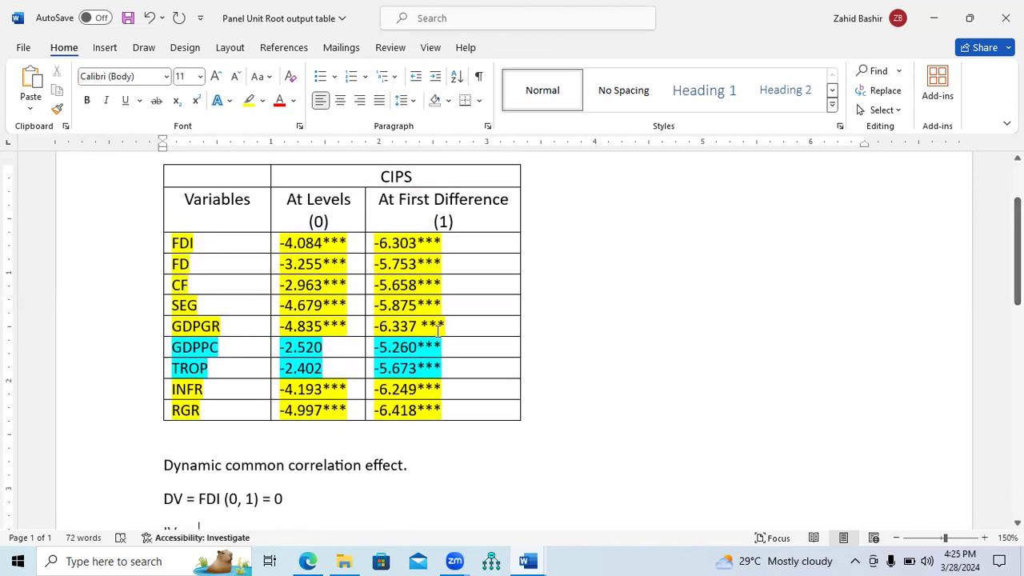
pyautogui.moveTo(130, 349); pyautogui.dragTo(132, 370)
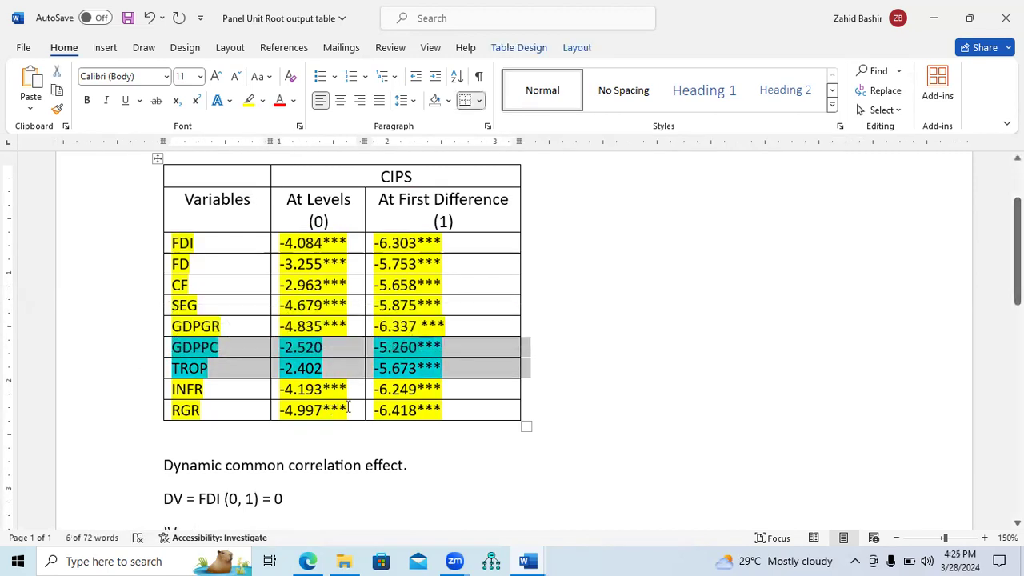
pyautogui.click(207, 291)
pyautogui.click(190, 267)
pyautogui.click(191, 286)
pyautogui.click(201, 307)
pyautogui.click(227, 326)
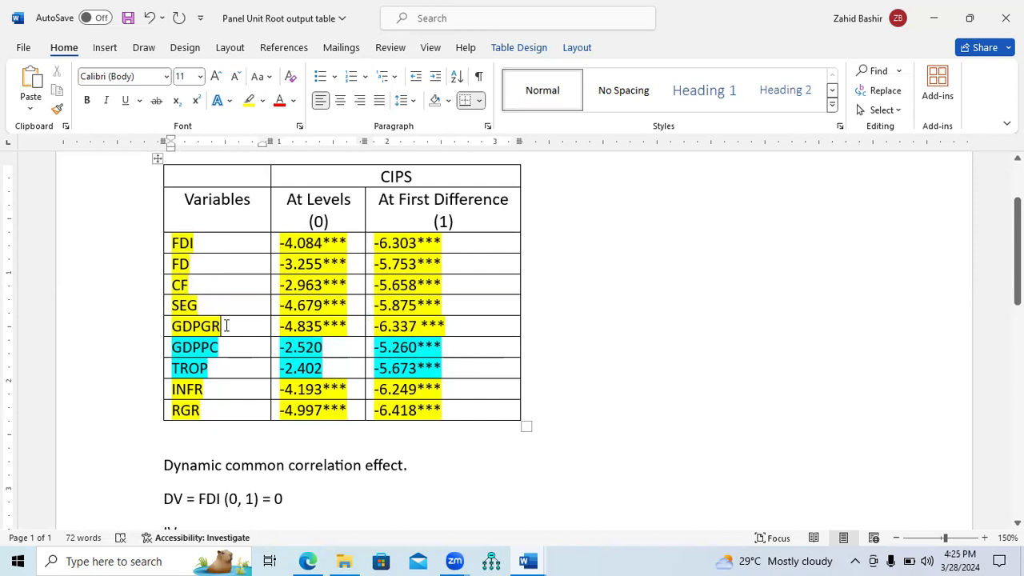
pyautogui.click(213, 389)
pyautogui.click(208, 411)
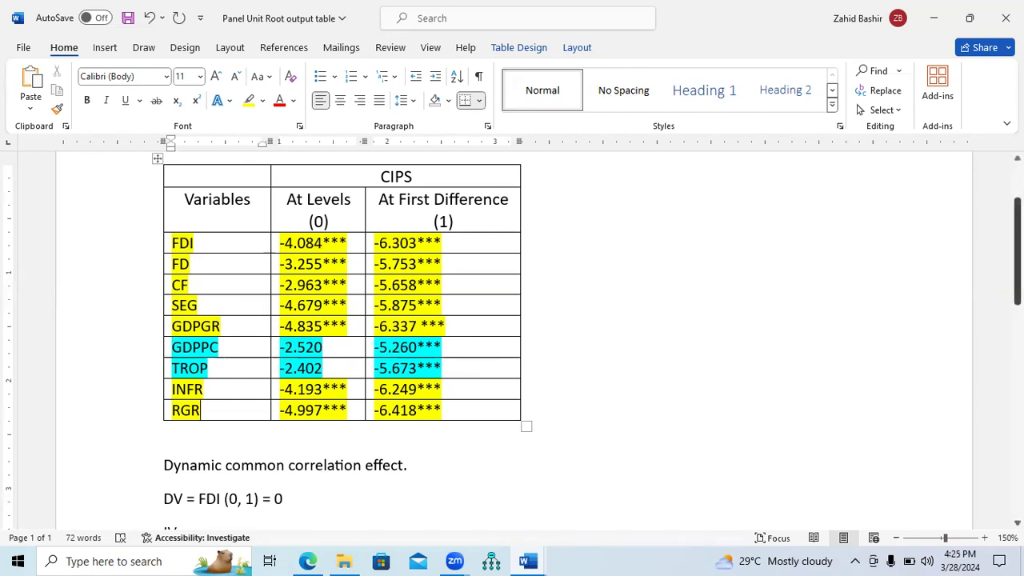
# - Complete the IVs line with the variables "FD, CF, SEG, GDPGR, INFR, RGR"
pyautogui.scroll(-1, 309, 482)
pyautogui.click(249, 506)
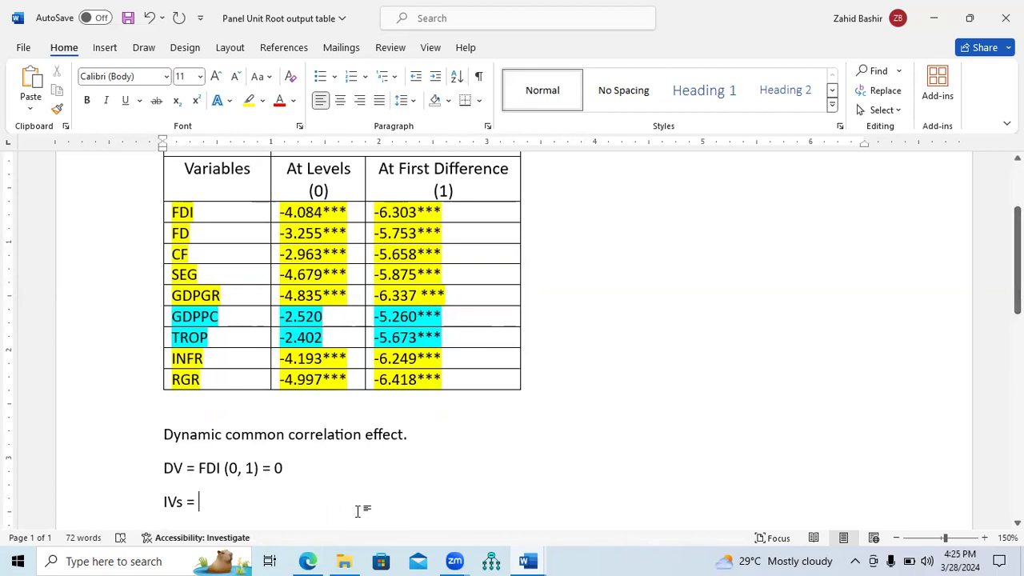
pyautogui.write('FD, CF, SEG, ')
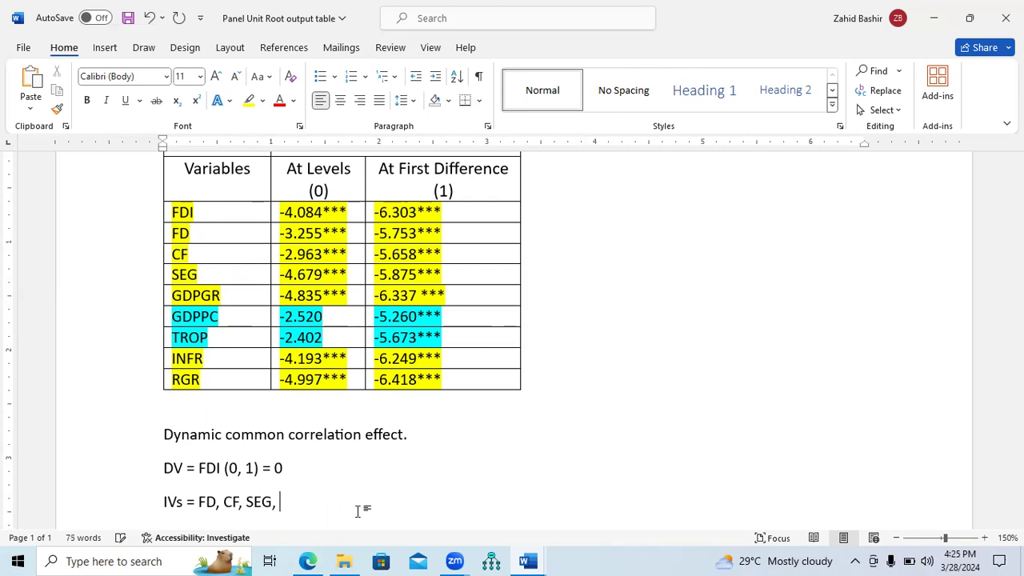
pyautogui.write('GDPGR, IN')
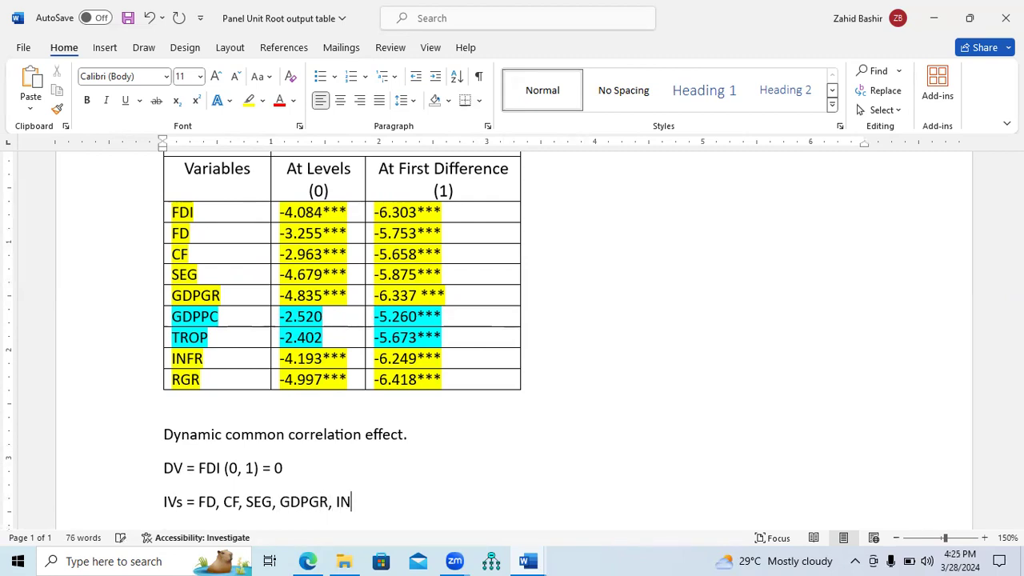
pyautogui.write('FR, RGR')
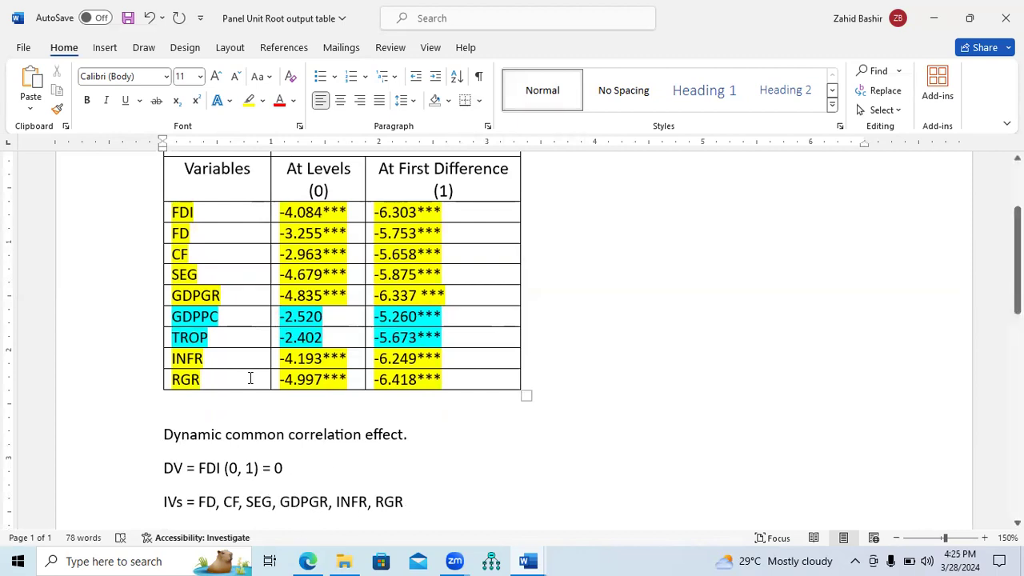
# - Highlight the FD, CF, SEG, GDPGR, INFR and RGR rows of the CIPS table in pink
pyautogui.click(138, 237)
pyautogui.moveTo(139, 250); pyautogui.dragTo(138, 292)
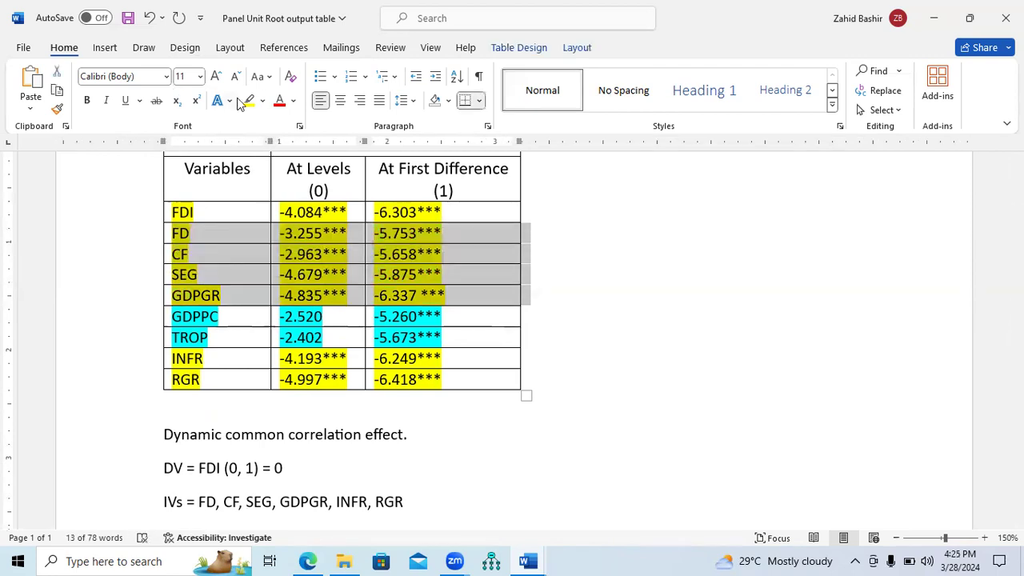
pyautogui.click(262, 101)
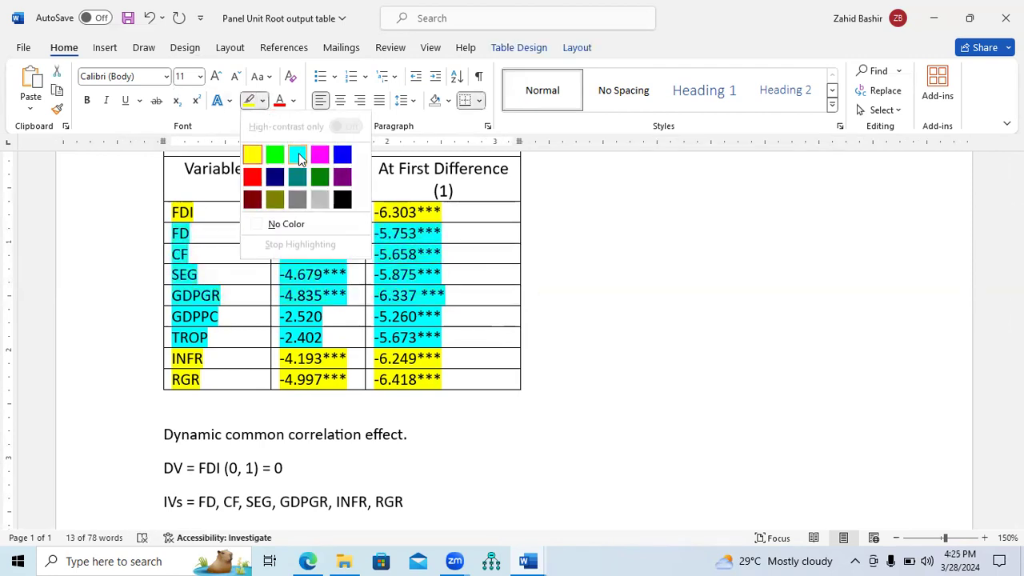
pyautogui.click(316, 162)
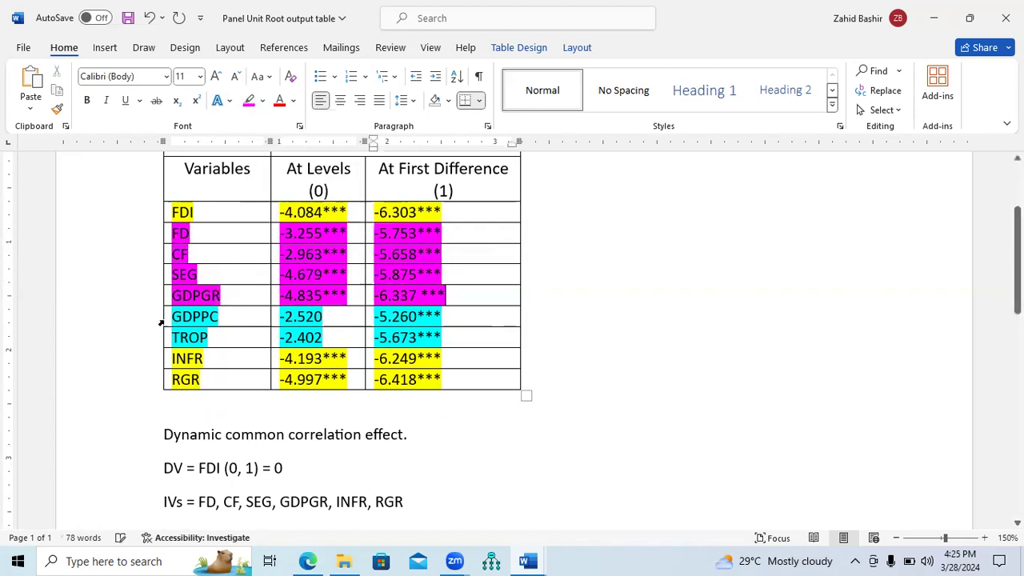
pyautogui.moveTo(140, 358); pyautogui.dragTo(145, 379)
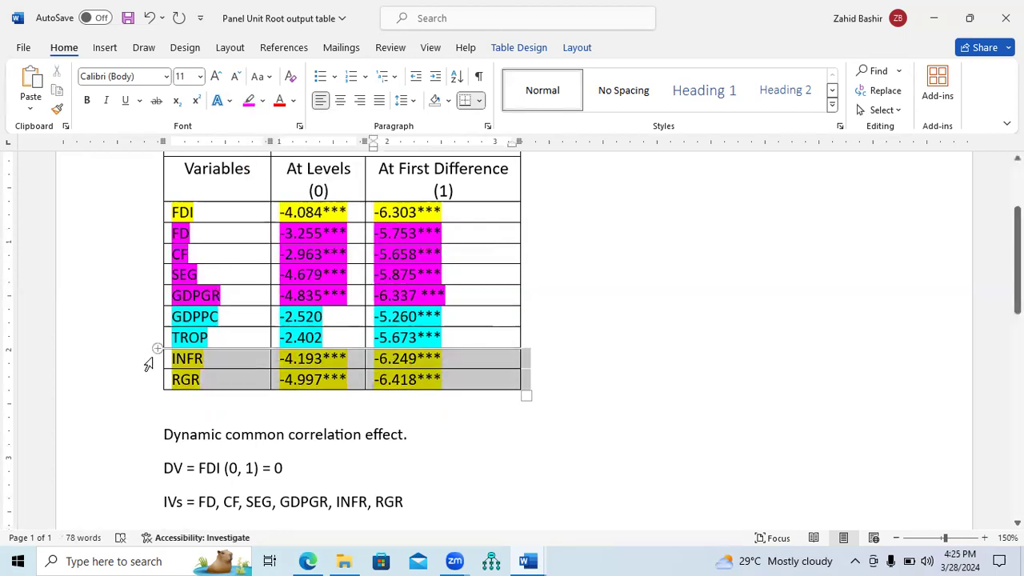
pyautogui.click(249, 101)
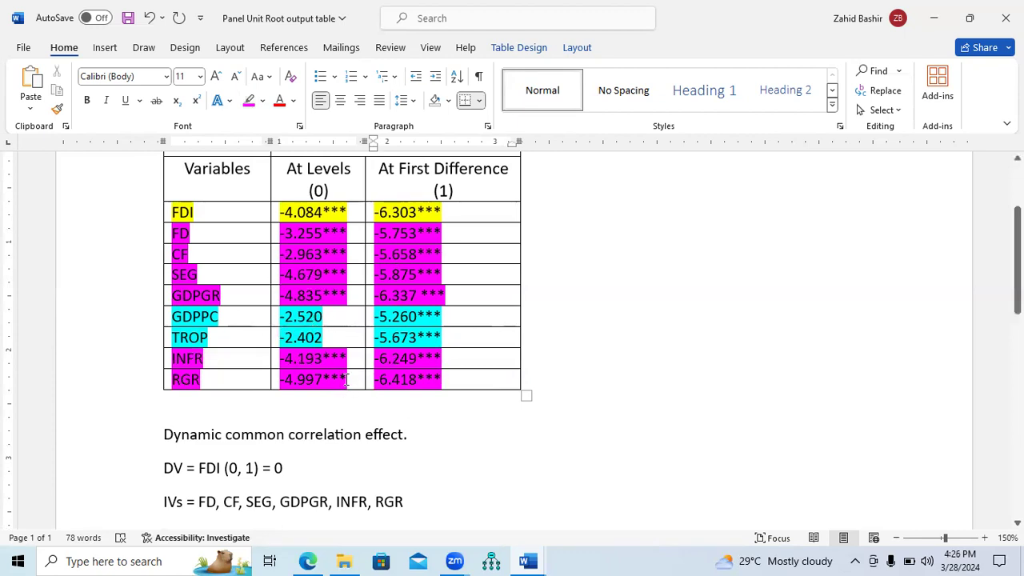
# - Append the integration orders "(0, 1)" to the end of the IVs line
pyautogui.click(422, 509)
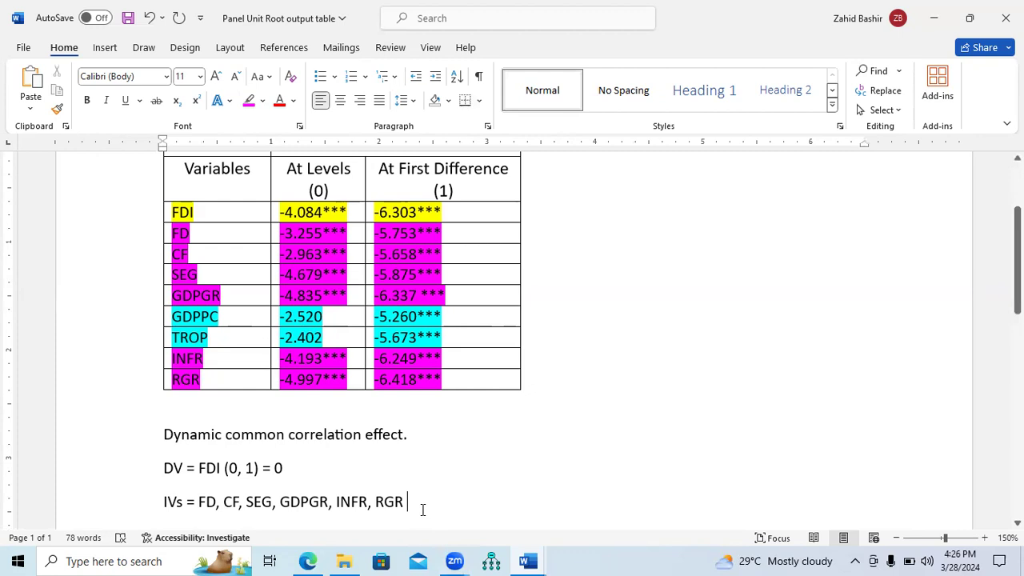
pyautogui.write('(')
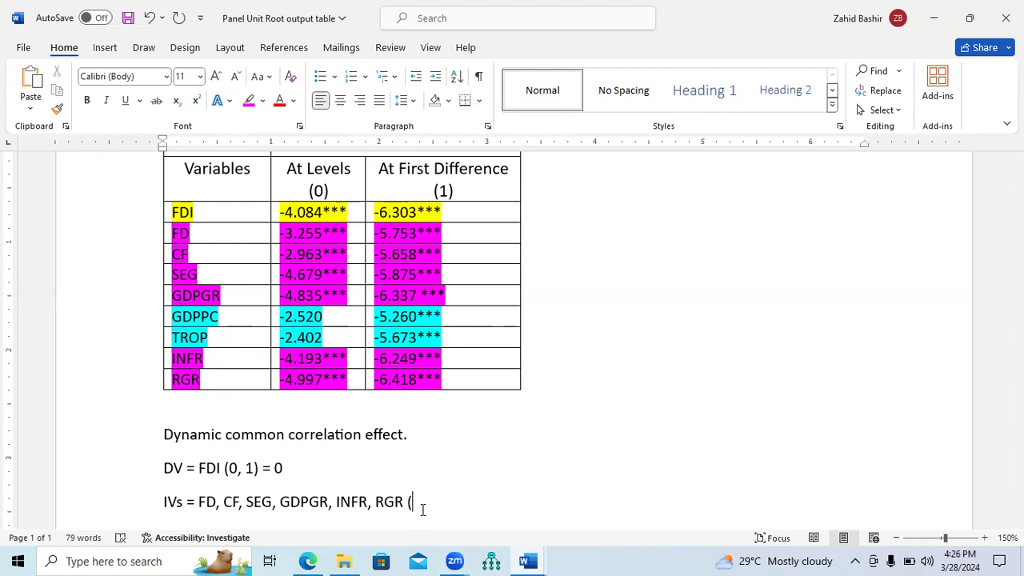
pyautogui.write('0, 1)')
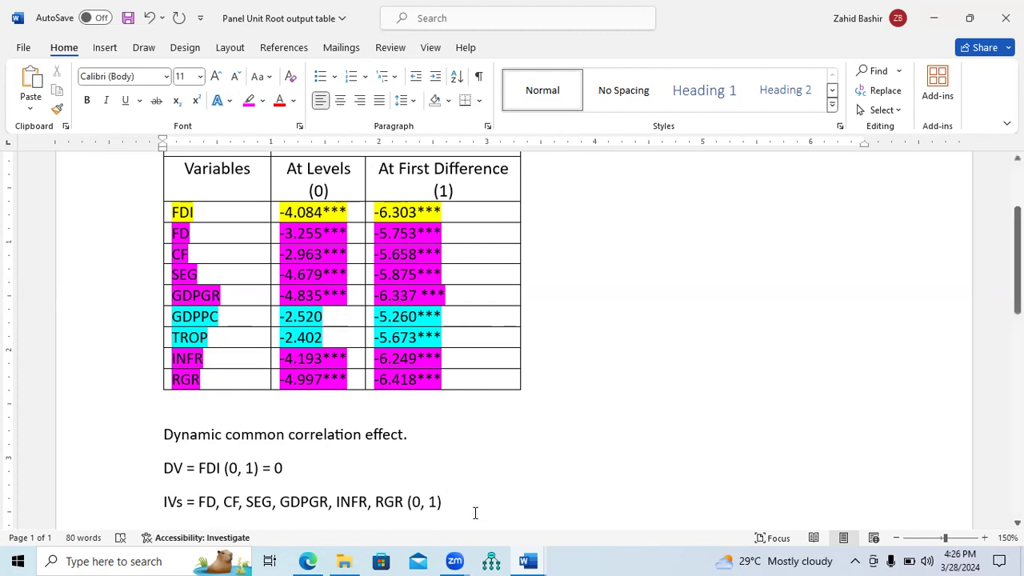
# - Consult the Panel Framework Selection flowchart in the "Panel data estimation using stata" document, then return to the "Panel Unit Root output table" document
pyautogui.moveTo(526, 560)
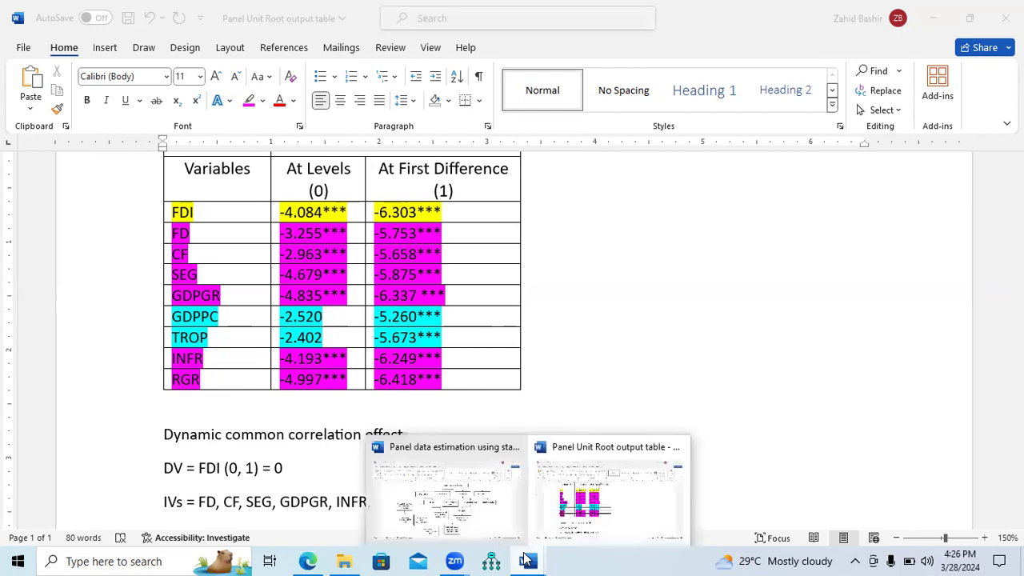
pyautogui.click(484, 524)
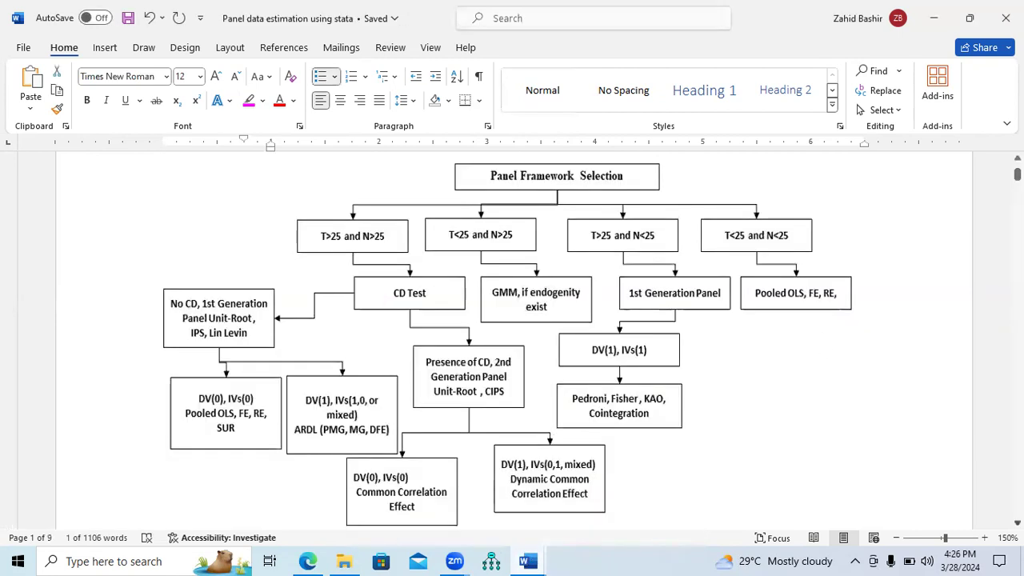
pyautogui.scroll(-1, 583, 488)
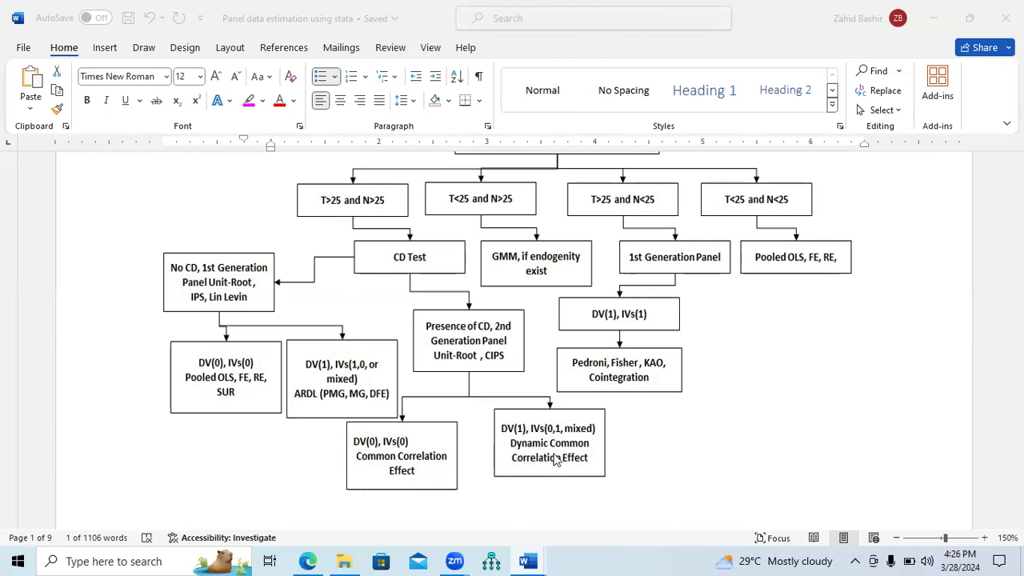
pyautogui.moveTo(534, 560)
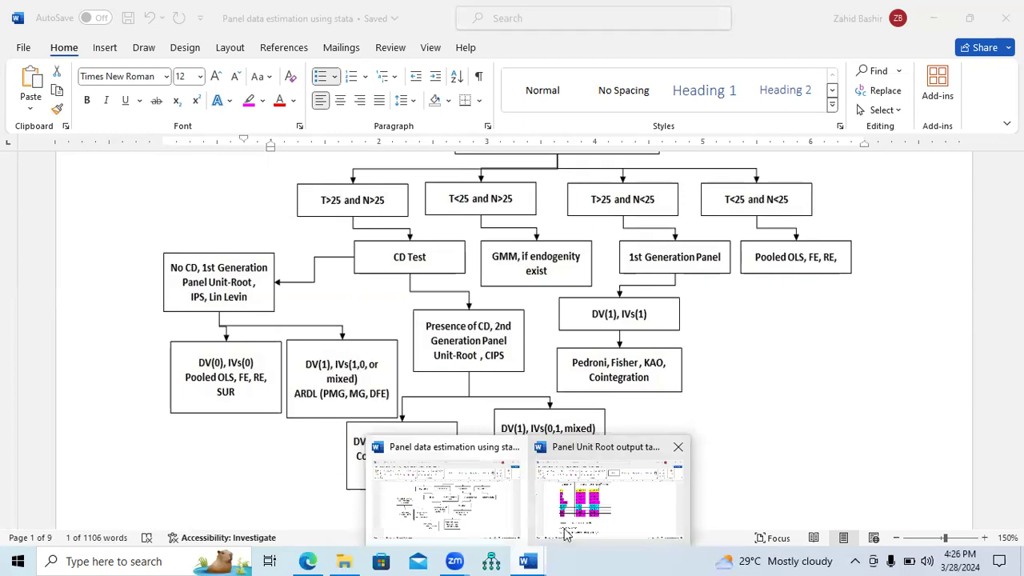
pyautogui.click(565, 532)
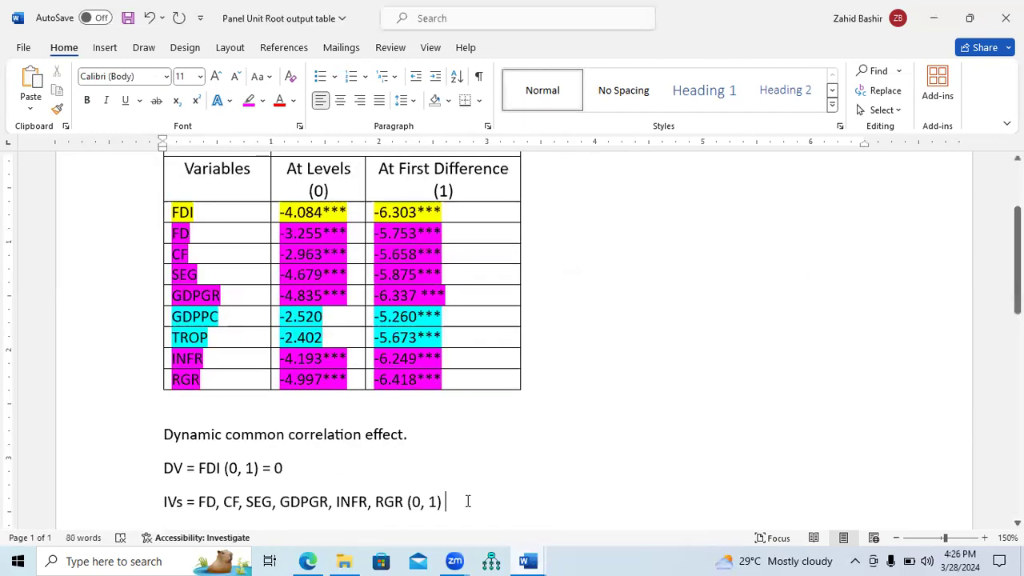
# - Select the DV and IVs lines and review them against the variables in the CIPS table
pyautogui.moveTo(468, 501); pyautogui.dragTo(160, 473)
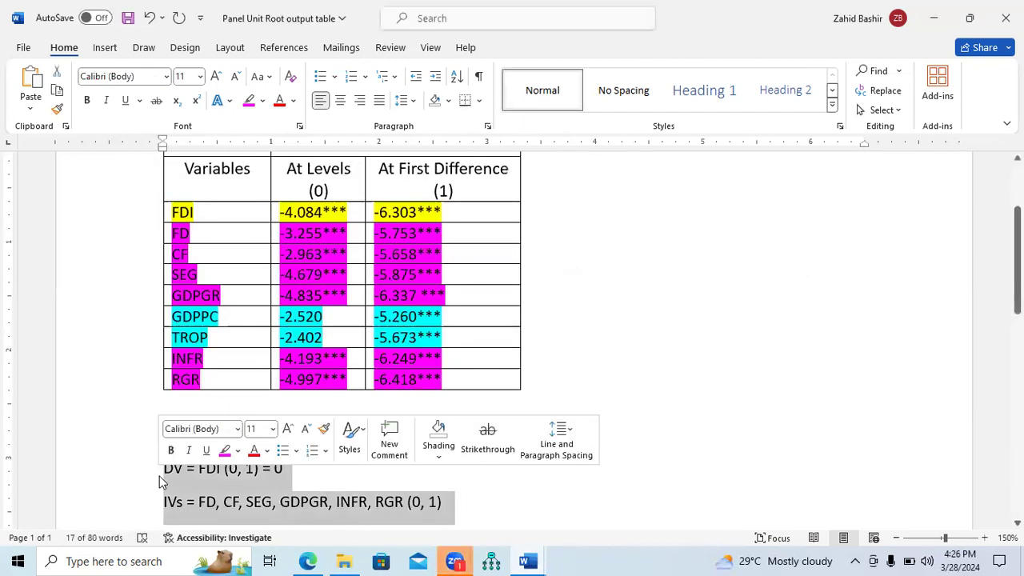
pyautogui.click(326, 150)
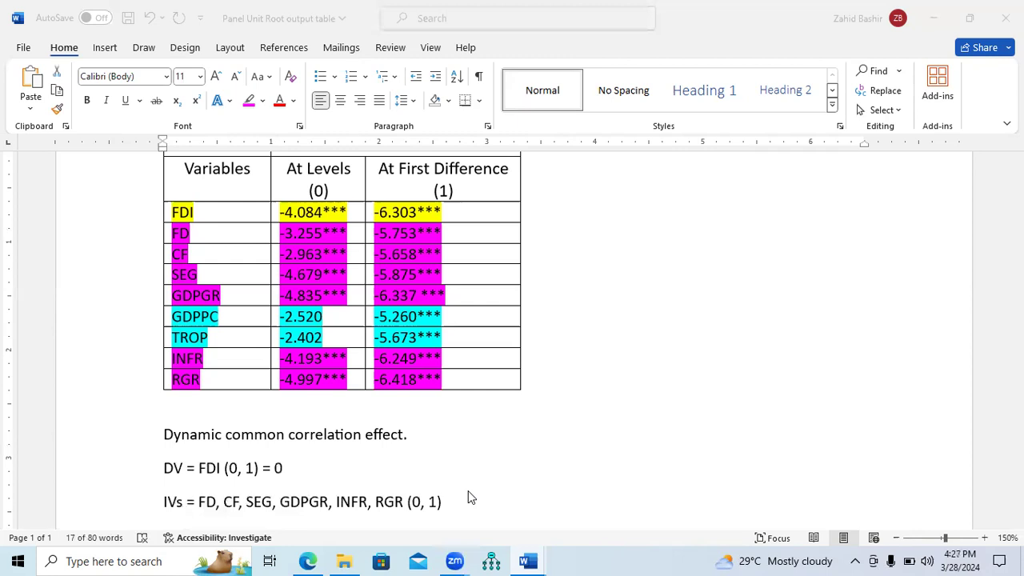
pyautogui.click(450, 504)
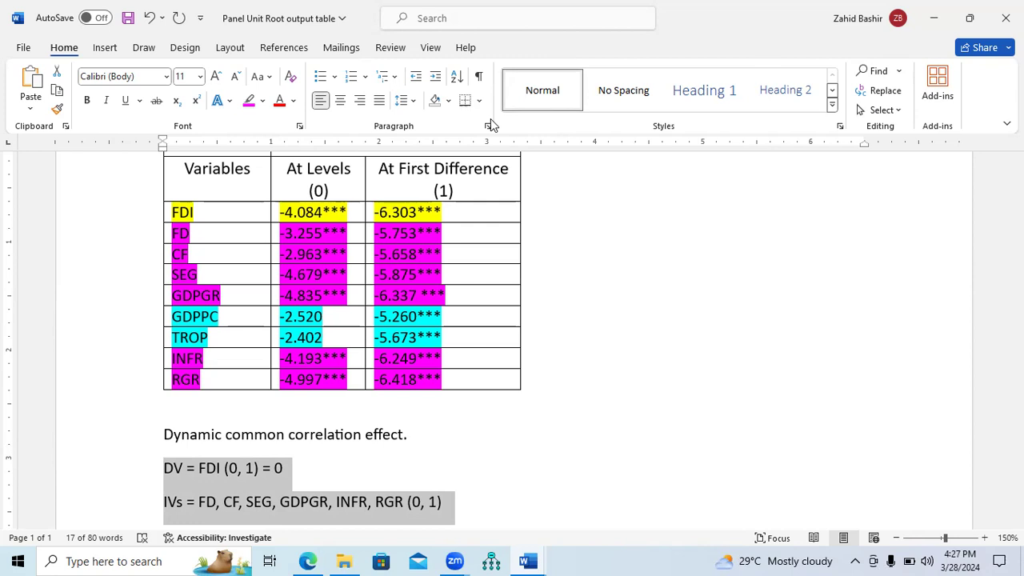
pyautogui.moveTo(147, 248)
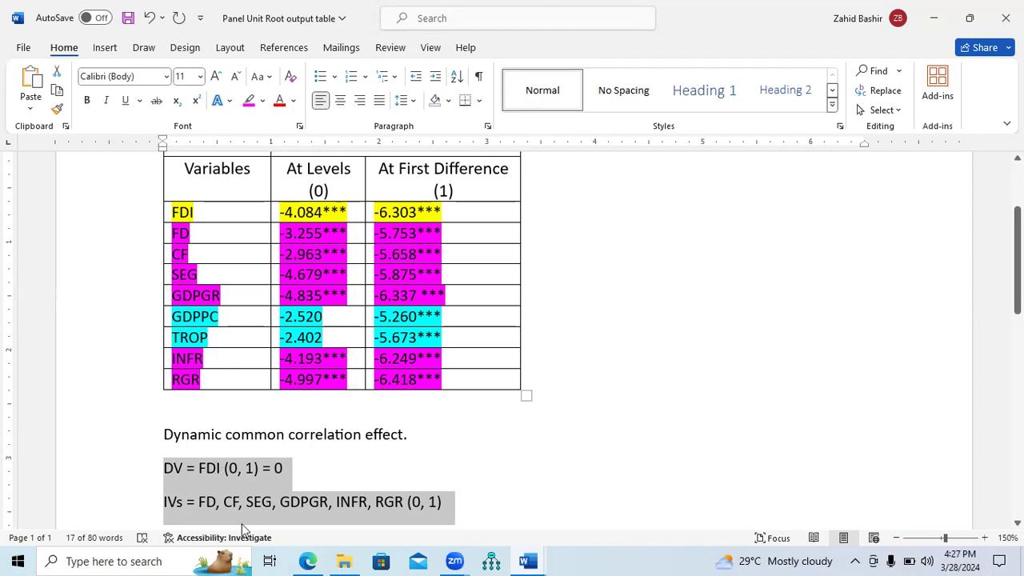
pyautogui.click(215, 509)
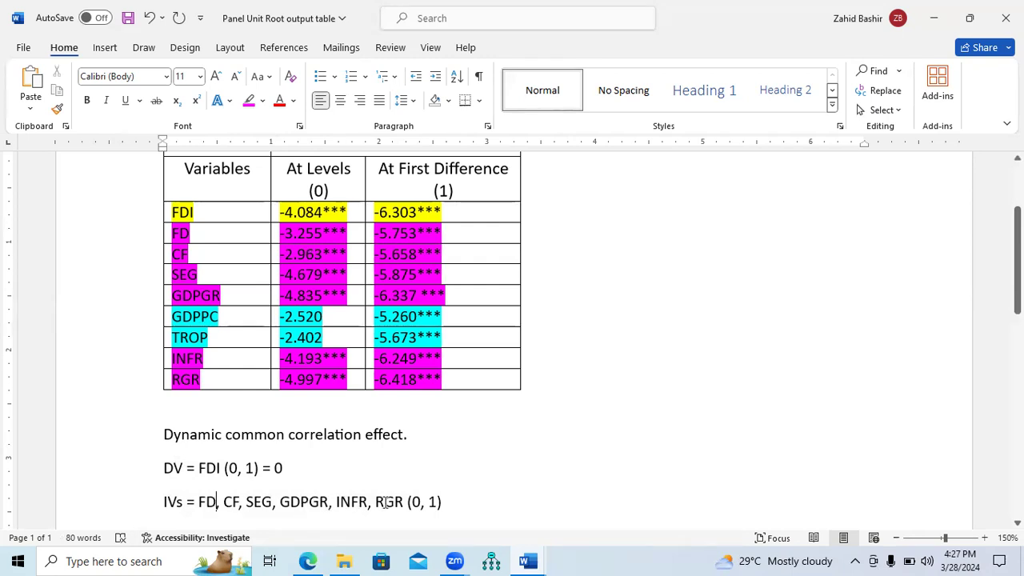
# - Compare the integration orders on the DV and IVs lines and highlight the 0 in each pair in pink
pyautogui.moveTo(449, 501); pyautogui.dragTo(163, 468)
pyautogui.click(233, 468)
pyautogui.doubleClick(233, 468)
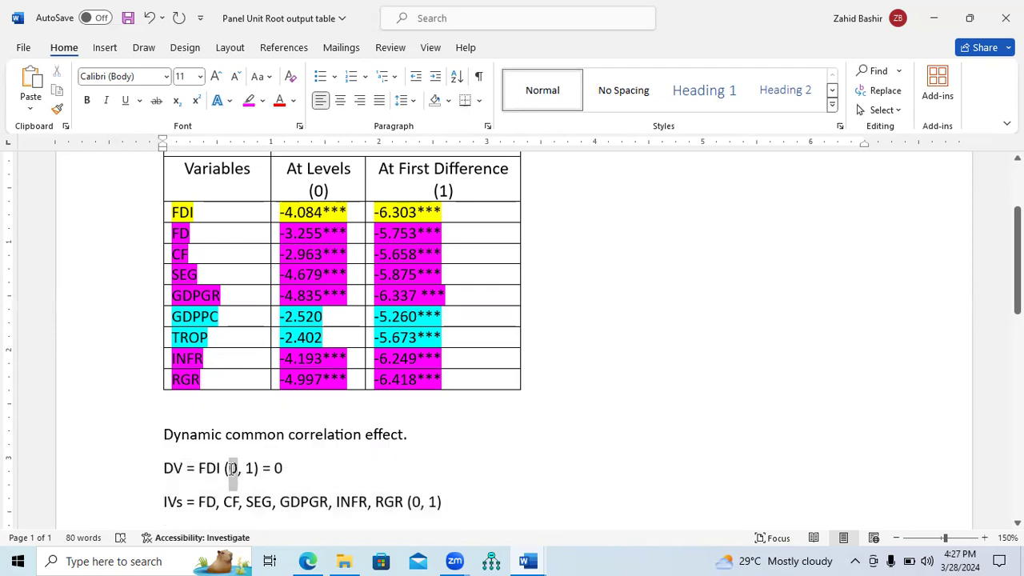
pyautogui.doubleClick(416, 502)
pyautogui.doubleClick(252, 468)
pyautogui.doubleClick(432, 502)
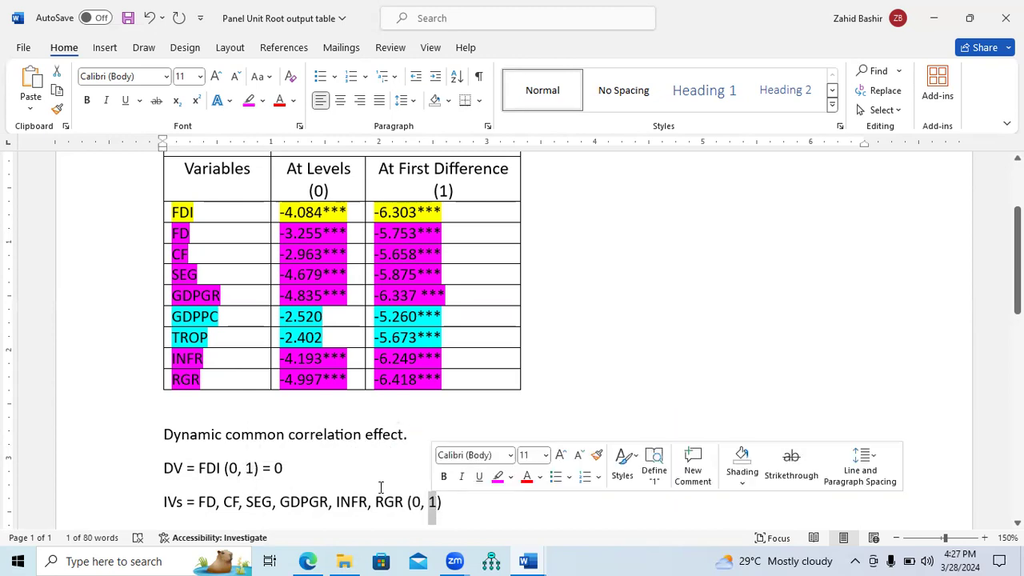
pyautogui.doubleClick(232, 468)
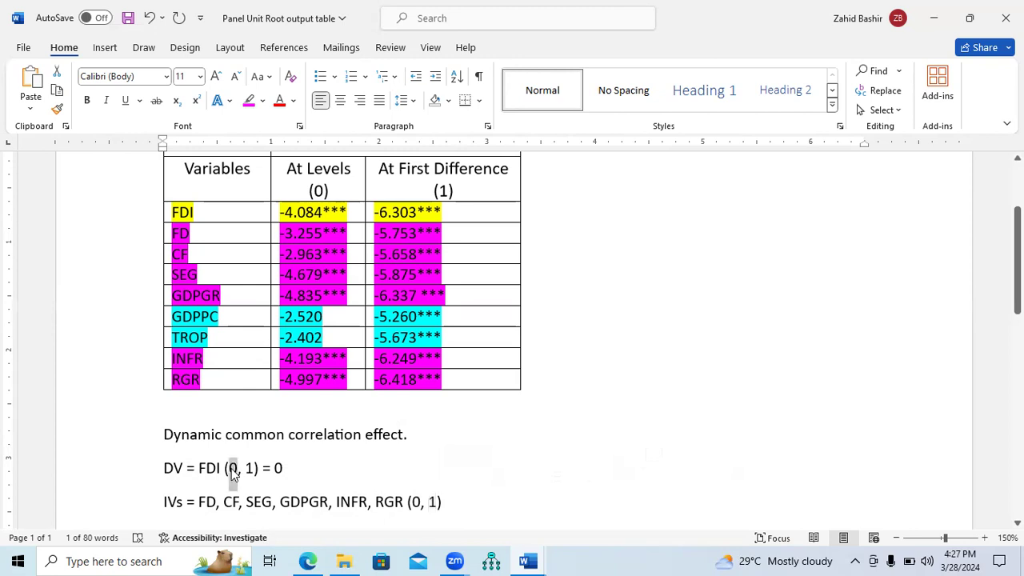
pyautogui.click(296, 442)
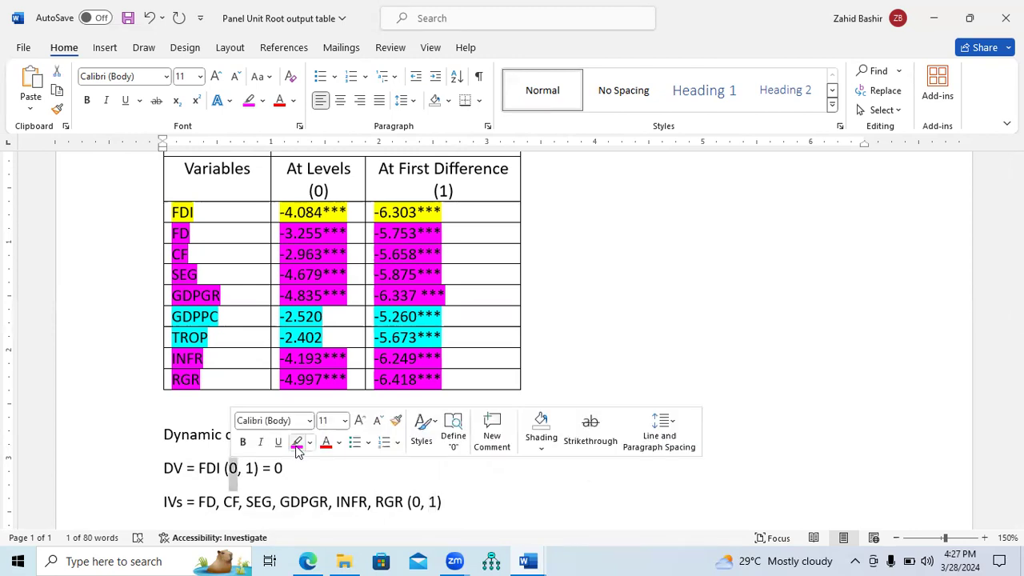
pyautogui.doubleClick(416, 502)
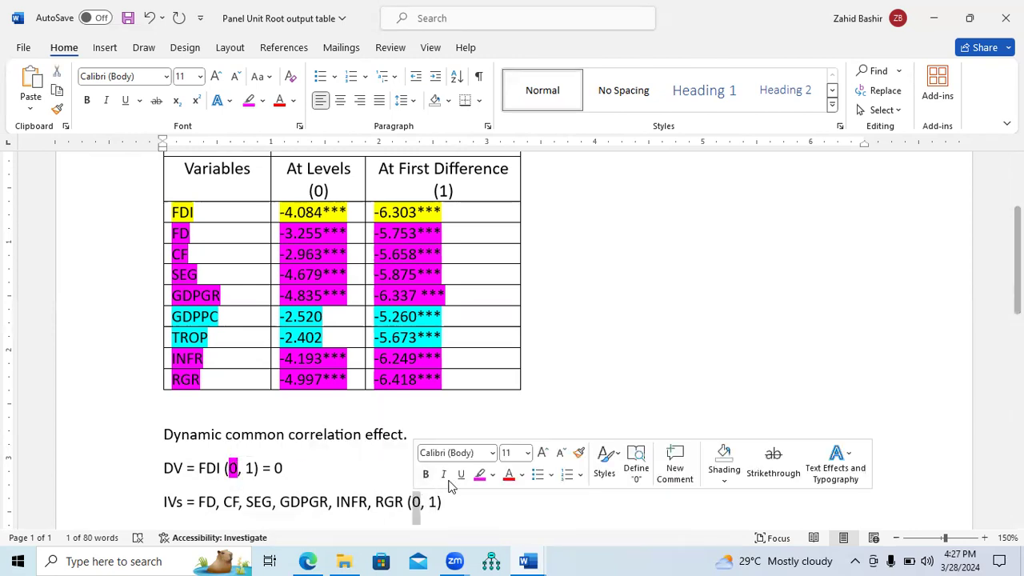
pyautogui.click(480, 474)
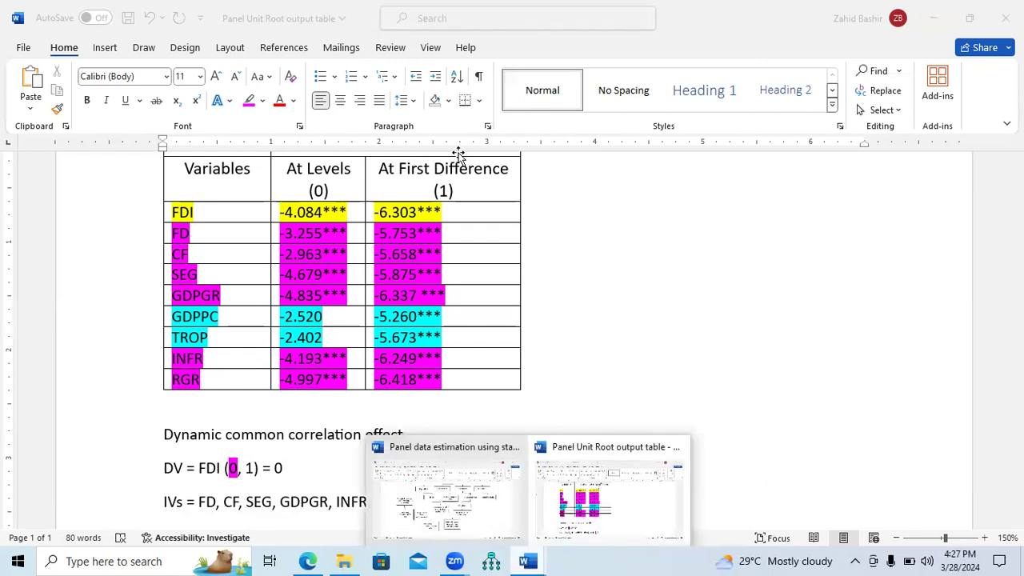
# - Check the DV(0), IVs(0) branch of the flowchart in "Panel data estimation using stata", then return to the "Panel Unit Root output table" document
pyautogui.click(392, 472)
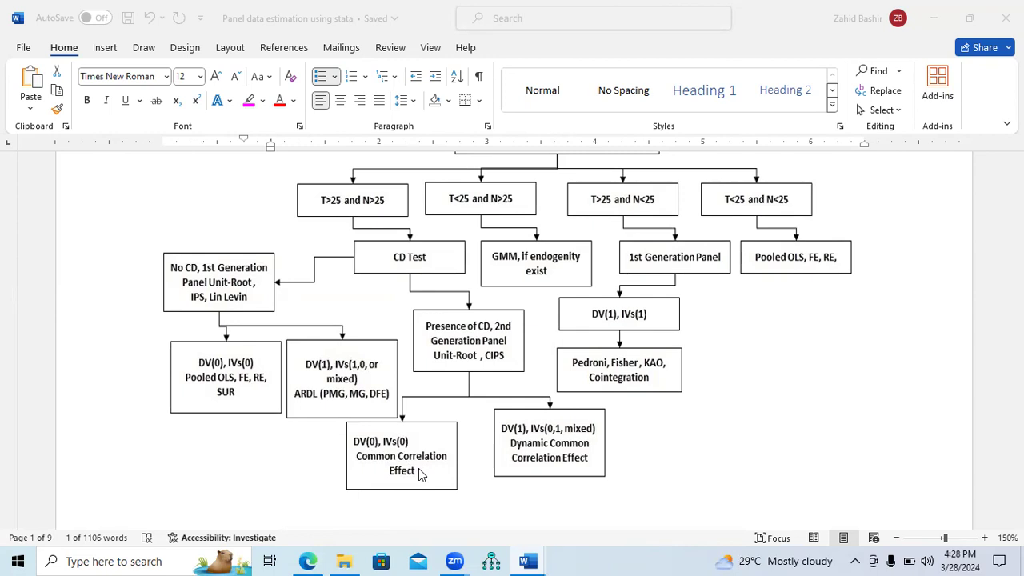
pyautogui.moveTo(527, 560)
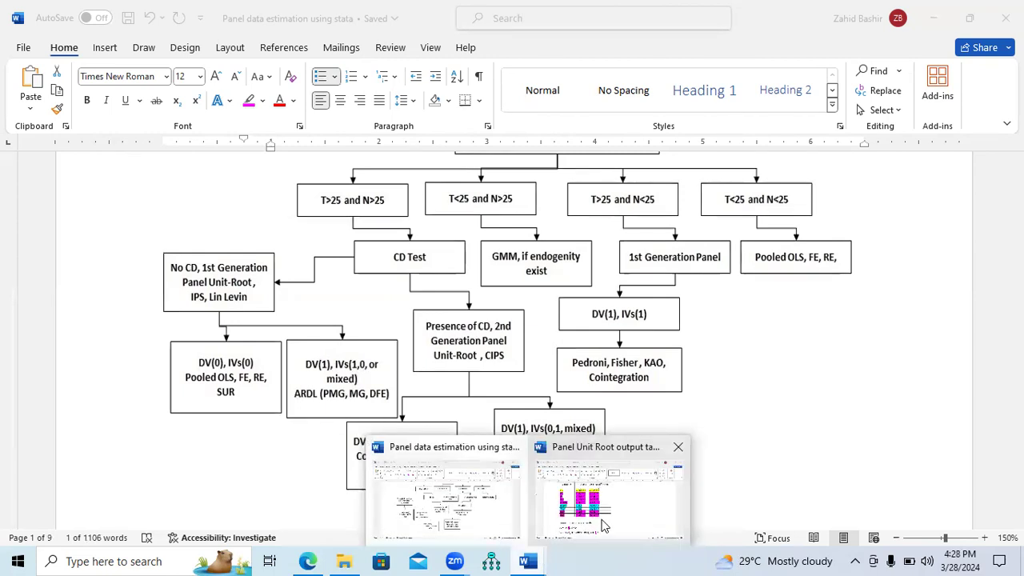
pyautogui.click(604, 525)
# - Add the line "Common correlation effect" below the IVs line, followed by an empty paragraph
pyautogui.moveTo(457, 501); pyautogui.dragTo(161, 469)
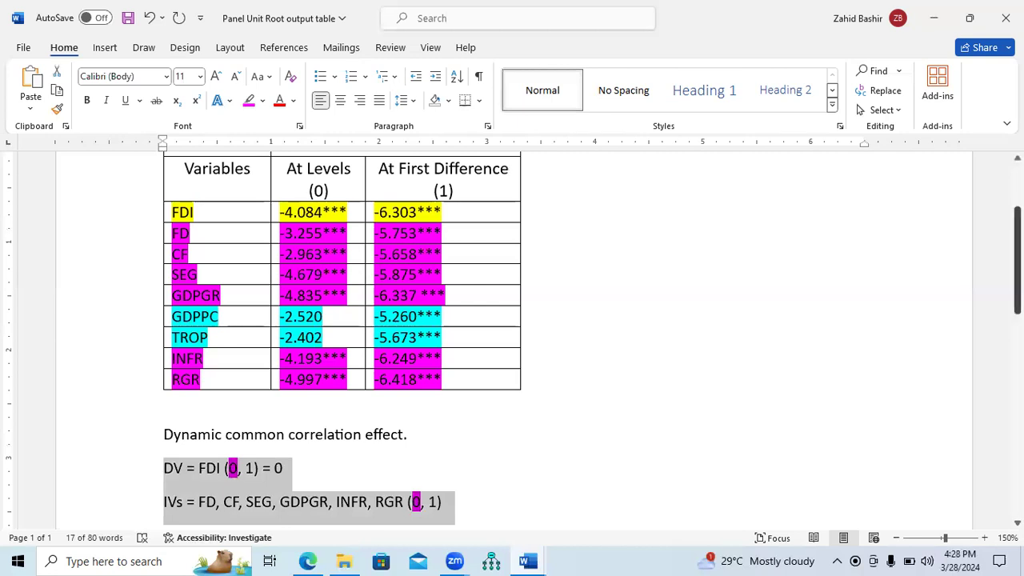
pyautogui.scroll(-1, 470, 506)
pyautogui.click(484, 473)
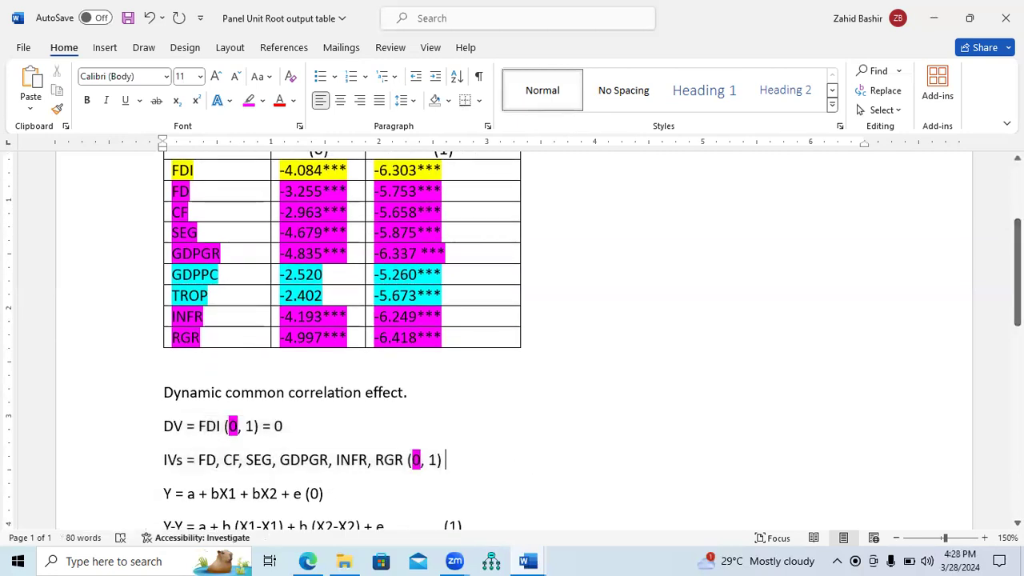
pyautogui.press('Return')
pyautogui.write('Co')
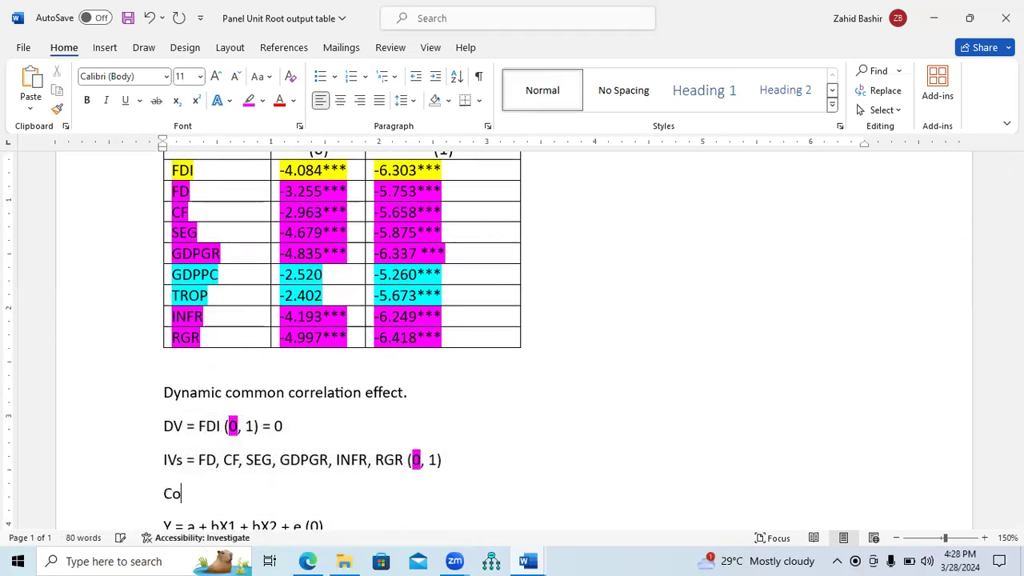
pyautogui.write('mmon correlation effect')
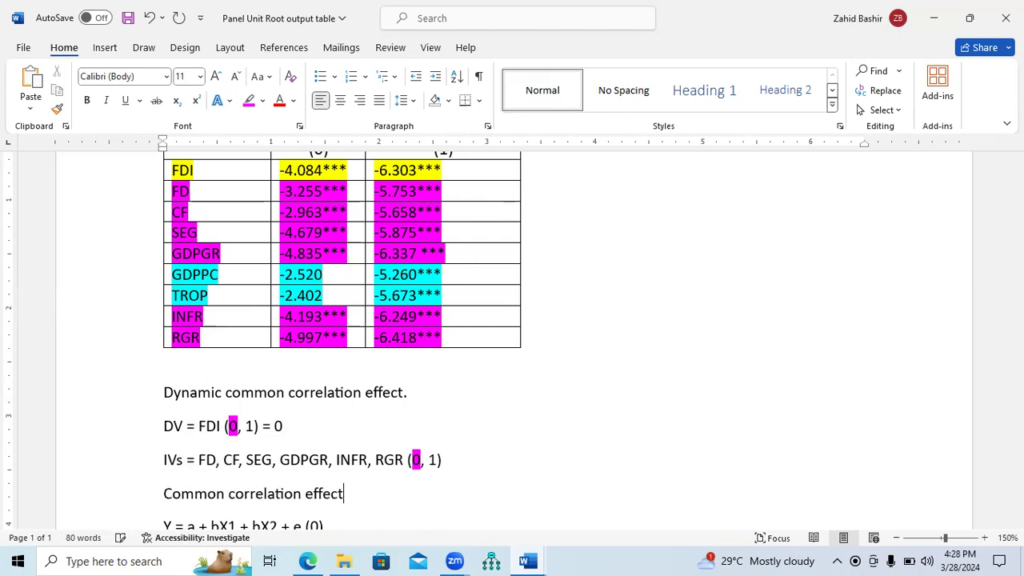
pyautogui.press('Return')
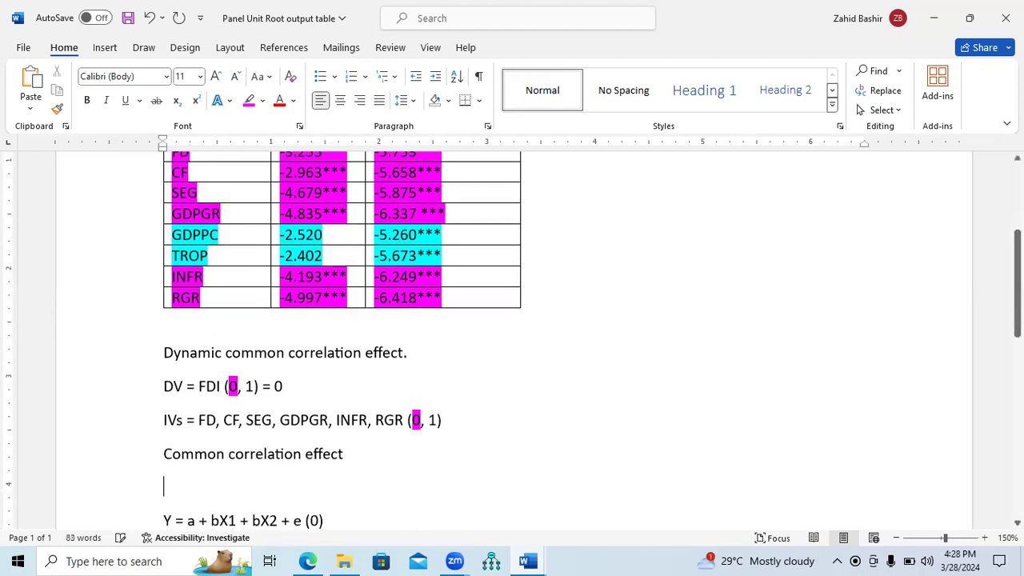
# - Insert an empty paragraph below the "Dynamic common correlation effect." line
pyautogui.click(416, 353)
pyautogui.press('Return')
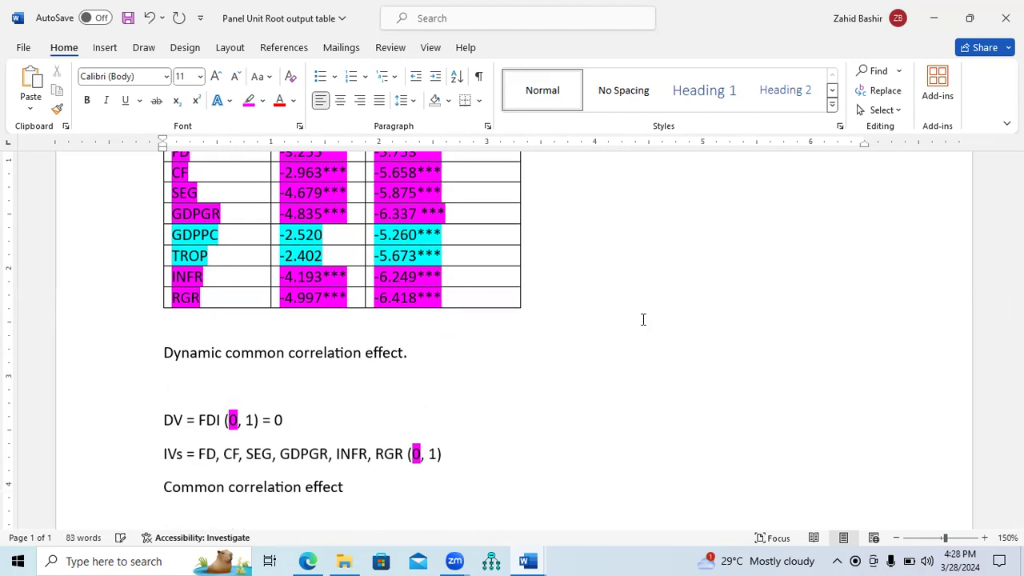
pyautogui.scroll(3, 518, 329)
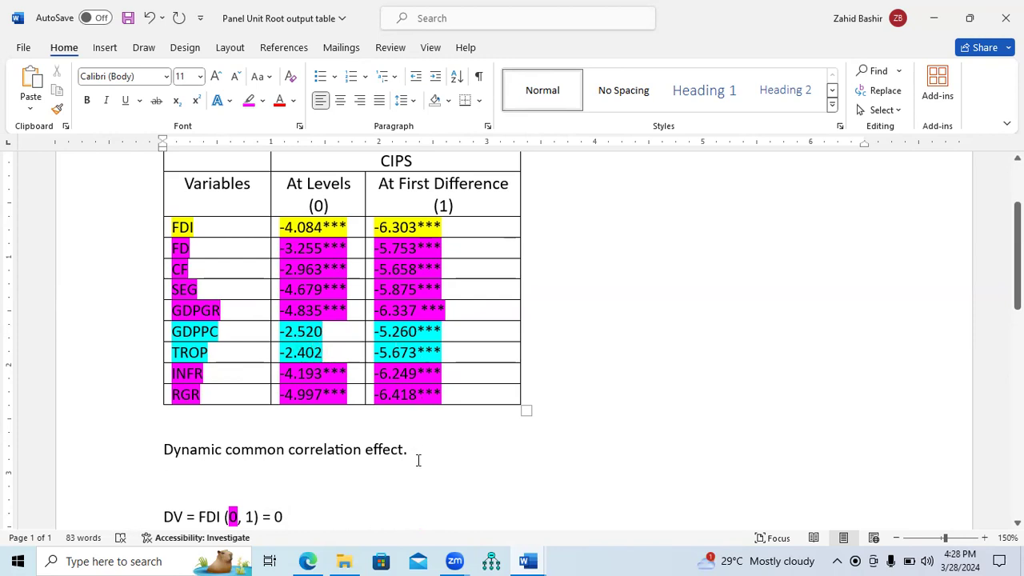
# - Check the Dynamic Common Correlation Effect conditions in the flowchart document, then return to the "Panel Unit Root output table" document
pyautogui.moveTo(416, 452); pyautogui.dragTo(191, 460)
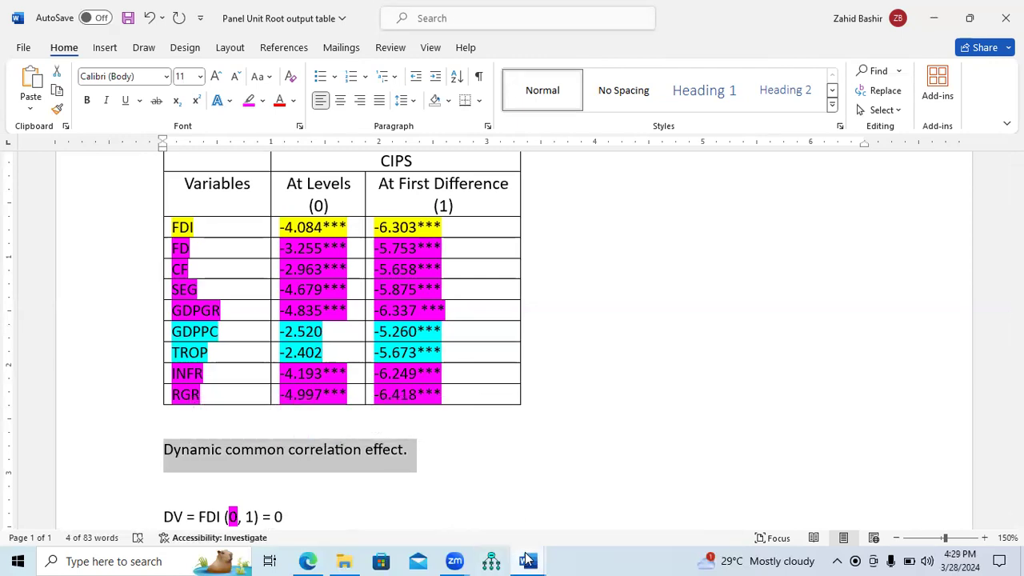
pyautogui.click(526, 559)
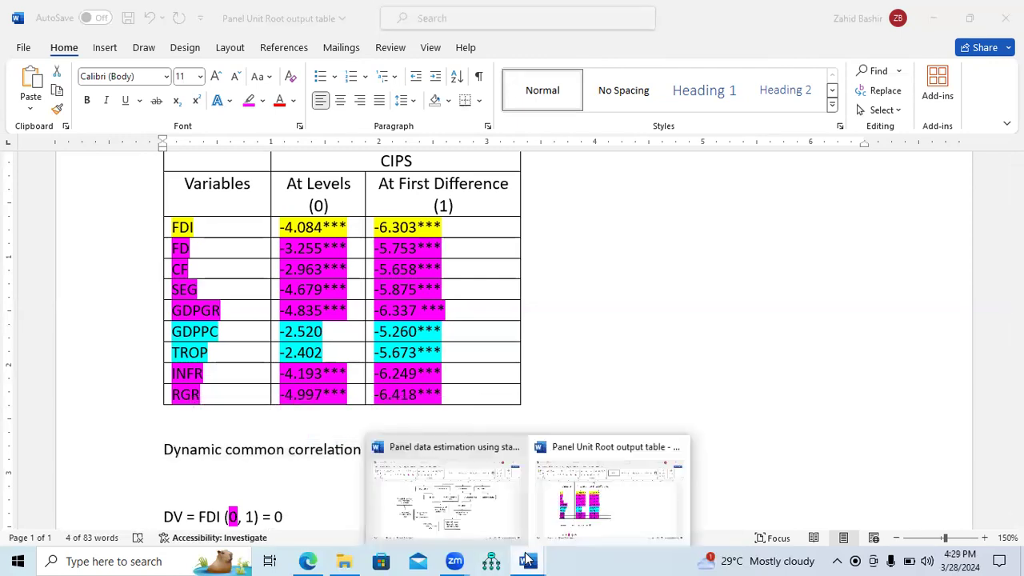
pyautogui.click(482, 526)
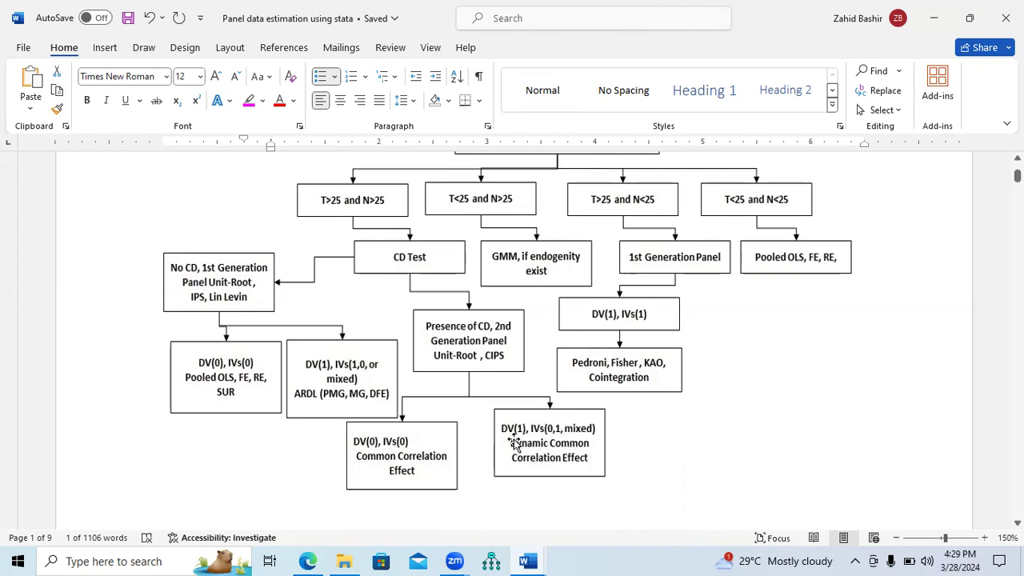
pyautogui.click(530, 561)
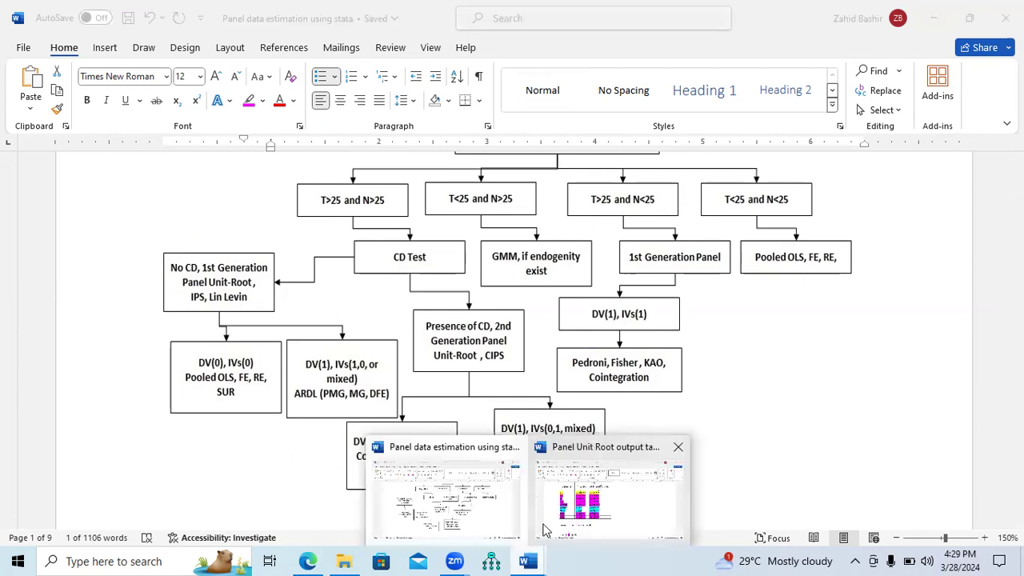
pyautogui.click(549, 528)
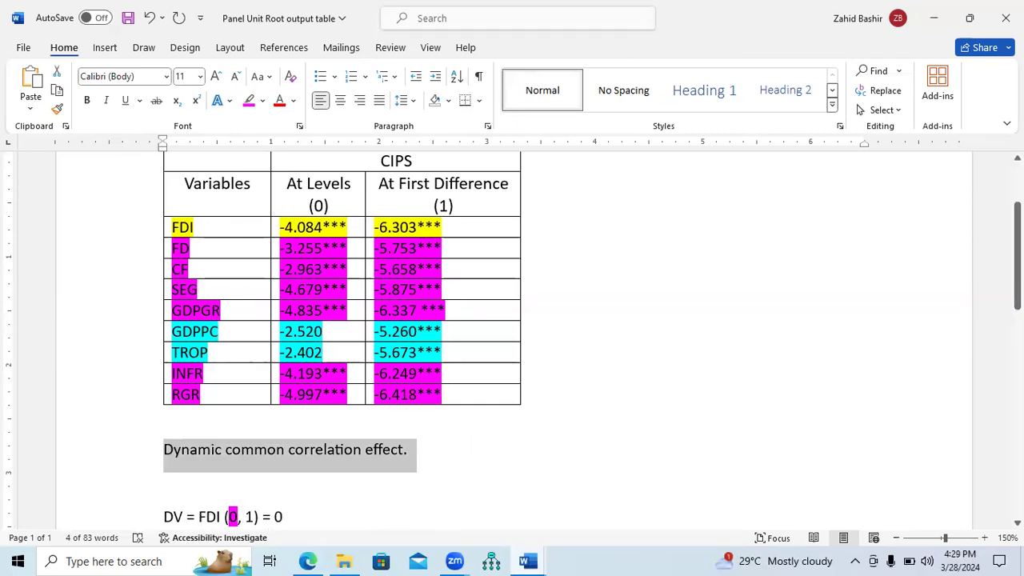
# - Copy the DV and IVs lines to below "Dynamic common correlation effect." and add empty paragraphs after the copy
pyautogui.scroll(-1, 379, 506)
pyautogui.scroll(-1, 492, 408)
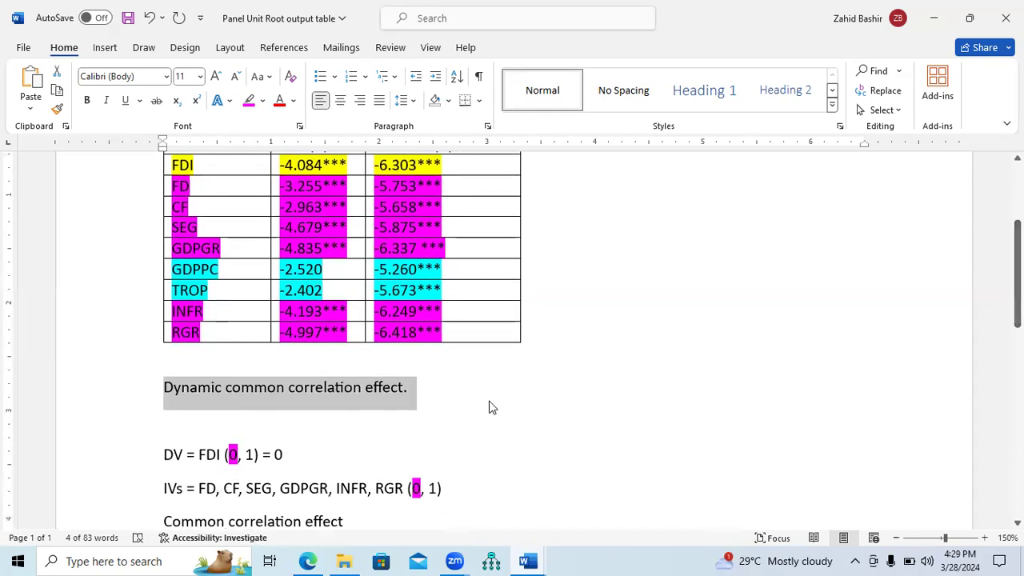
pyautogui.click(246, 413)
pyautogui.moveTo(468, 491); pyautogui.dragTo(168, 463)
pyautogui.hotkey('ctrl', 'c')
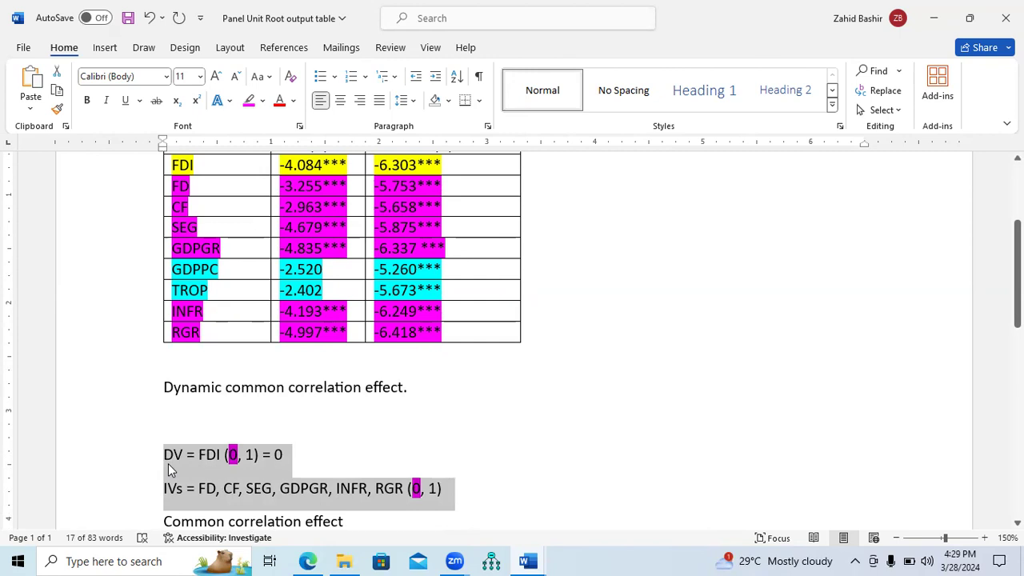
pyautogui.click(196, 410)
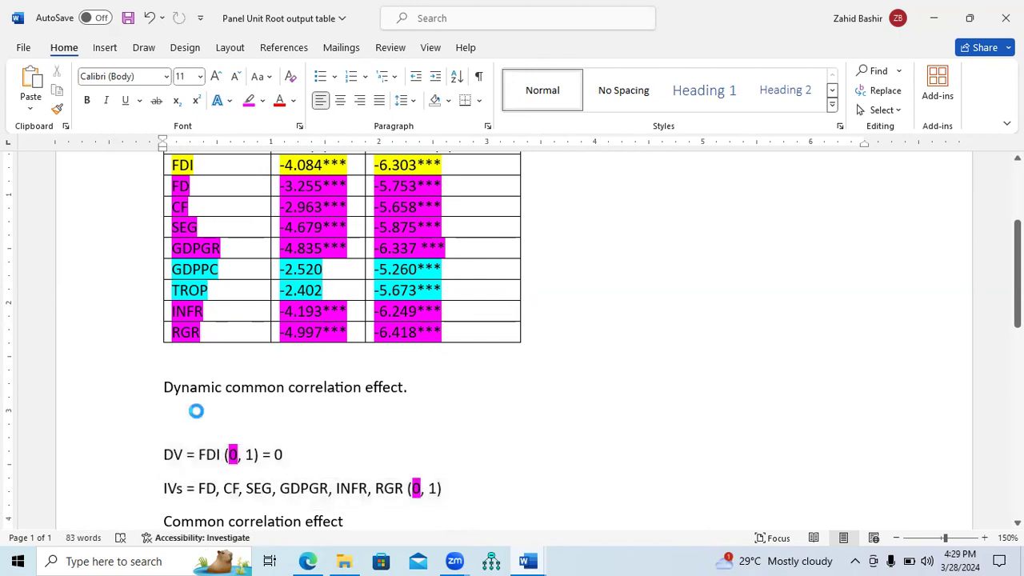
pyautogui.hotkey('ctrl', 'v')
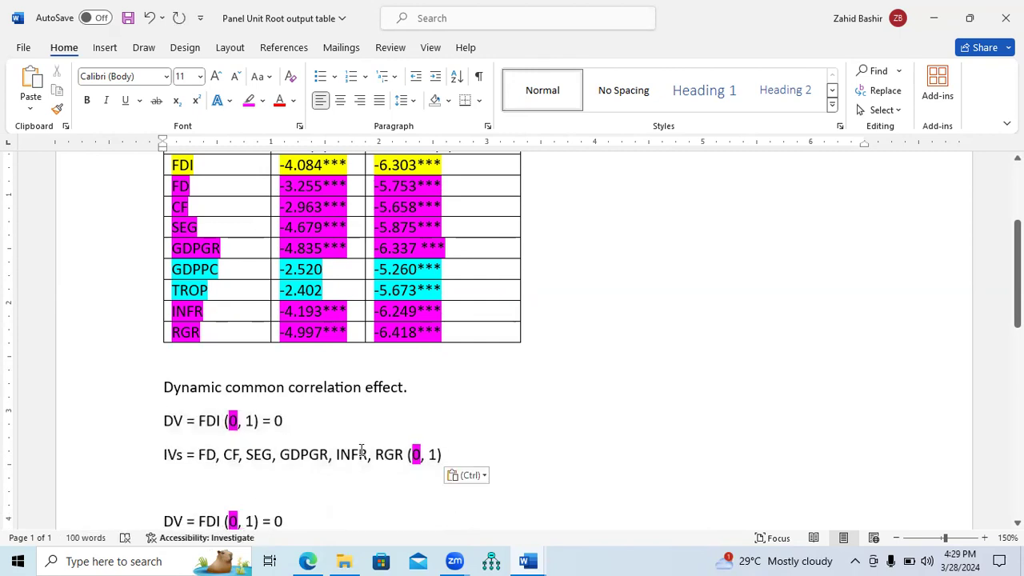
pyautogui.press('Return')
pyautogui.press('Return')
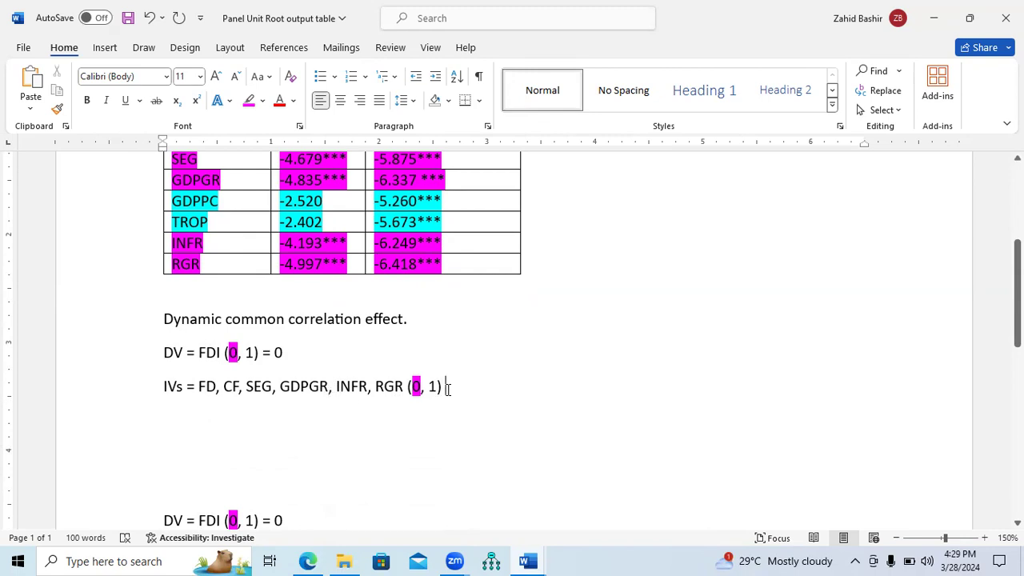
# - Append "GDPPC, TROP (1) =" to the copied IVs line, checking both variables' values in the CIPS table
pyautogui.write('G')
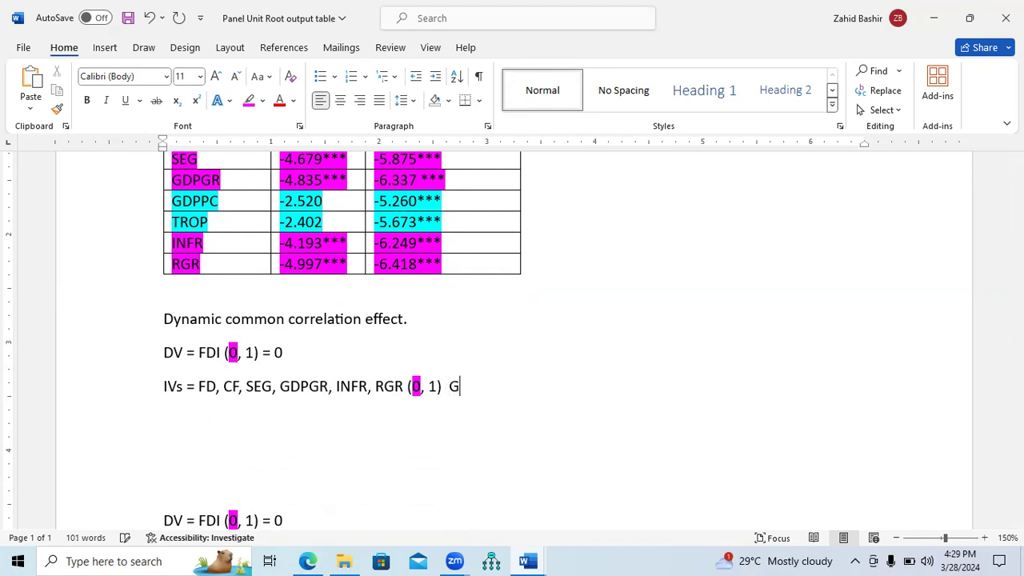
pyautogui.write('DPPC, TROP')
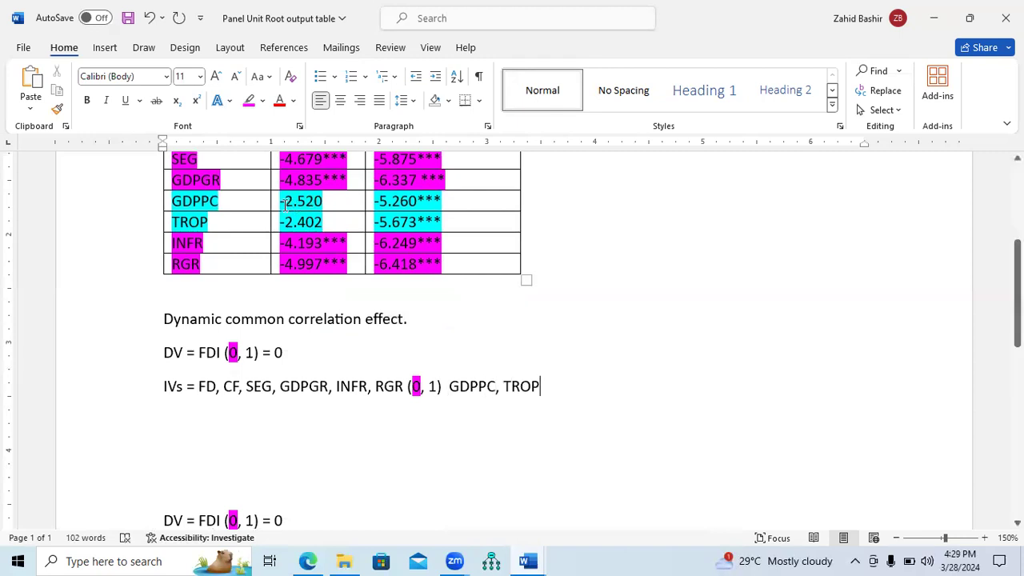
pyautogui.moveTo(286, 204); pyautogui.dragTo(325, 223)
pyautogui.click(391, 222)
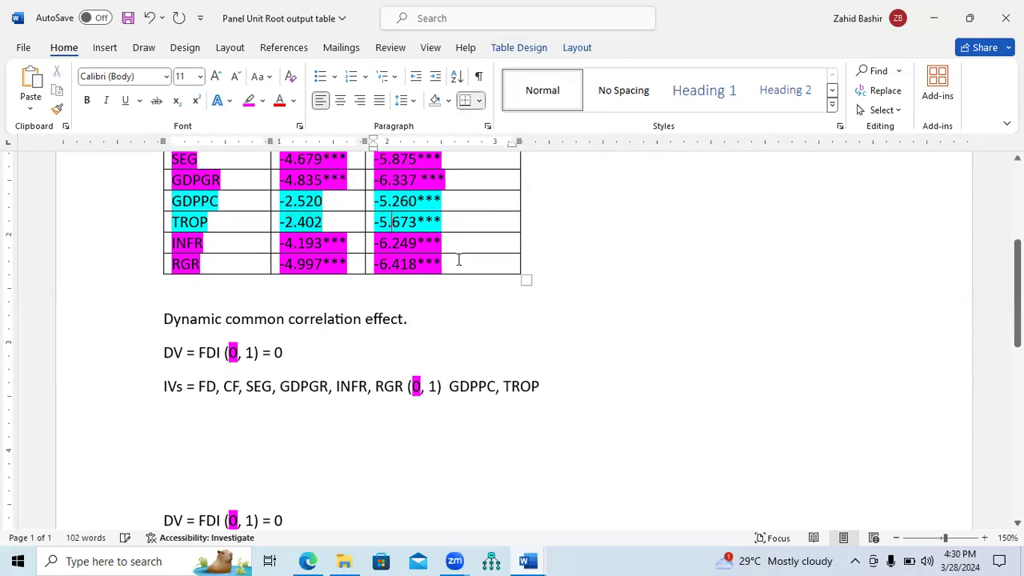
pyautogui.click(544, 392)
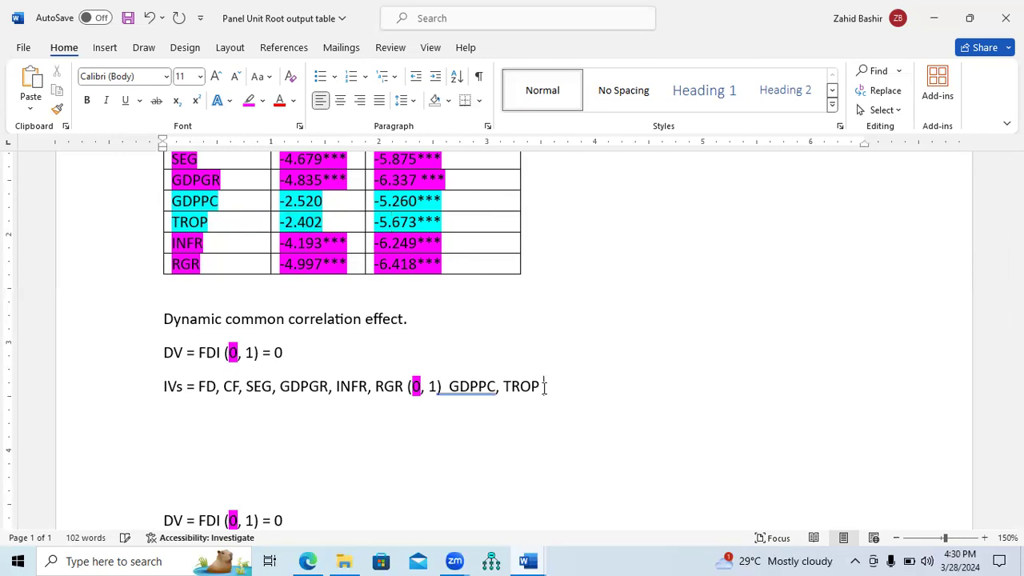
pyautogui.write('(1)')
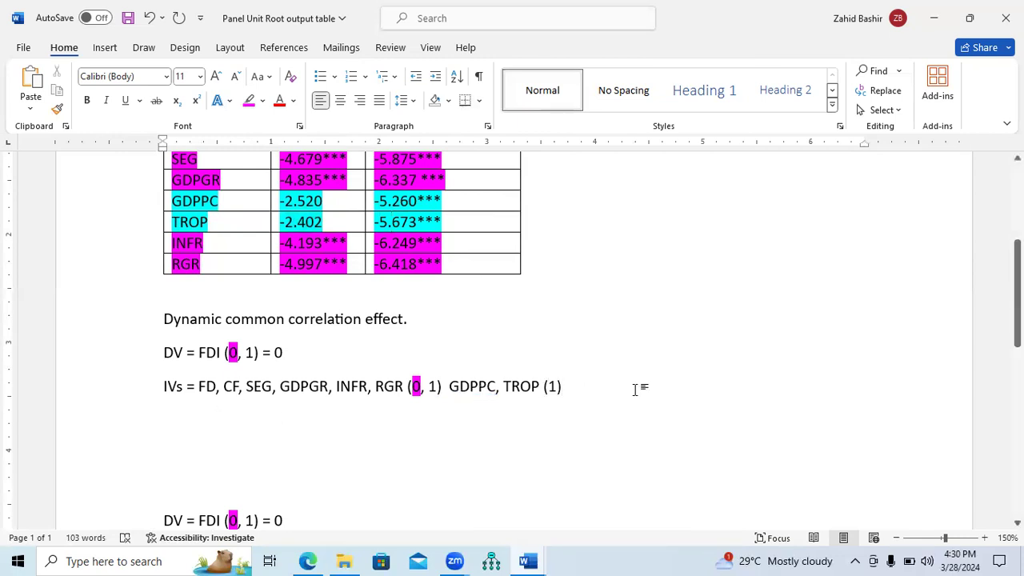
pyautogui.write('  =')
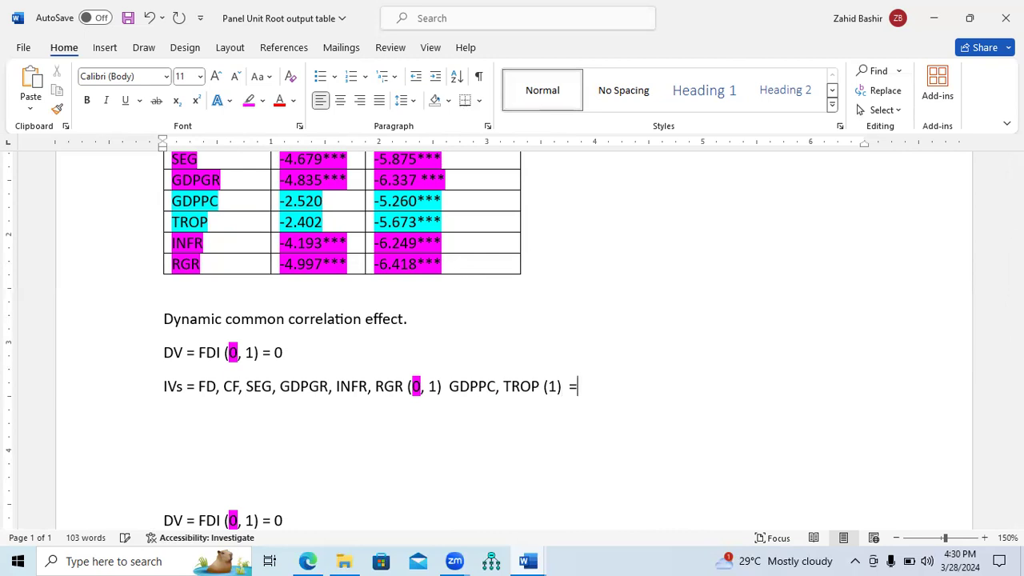
# - Highlight the copied IVs line from FD through TROP in bright green
pyautogui.moveTo(540, 384); pyautogui.dragTo(206, 400)
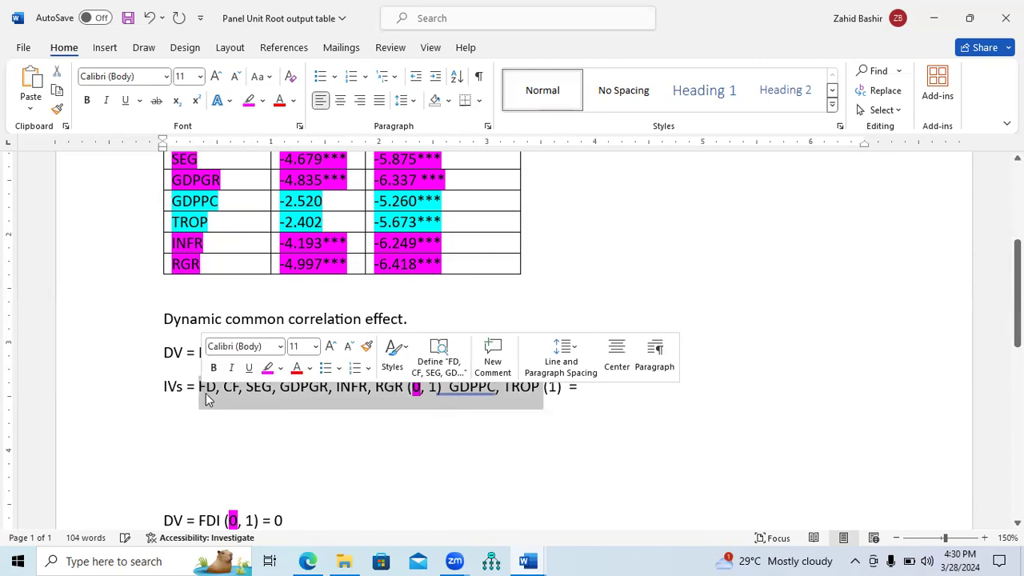
pyautogui.click(280, 368)
pyautogui.click(294, 424)
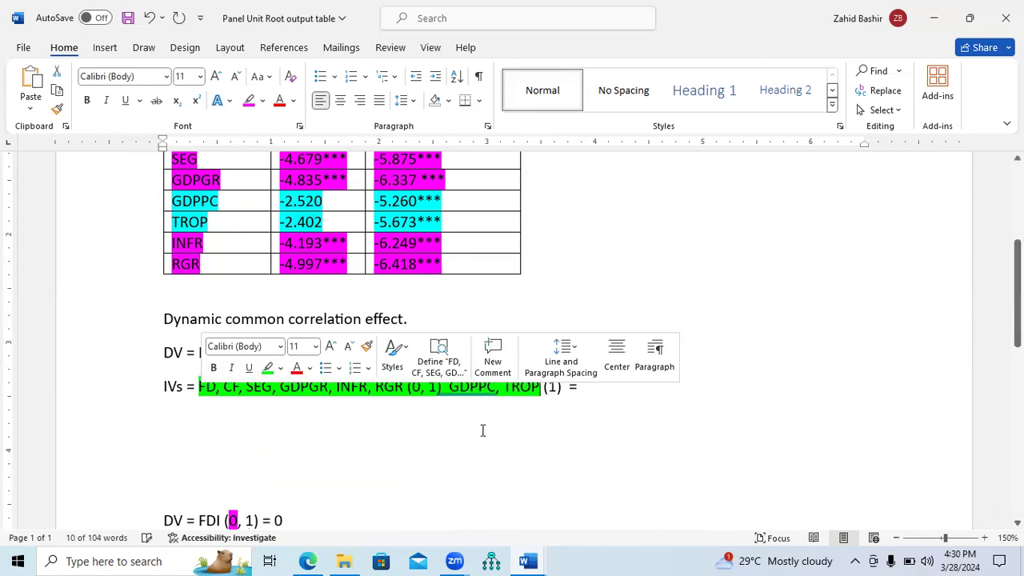
# - Append "Mixed unit root" after the equals sign of the highlighted IVs line under "Dynamic common correlation effect."
pyautogui.click(585, 391)
pyautogui.write('Mi')
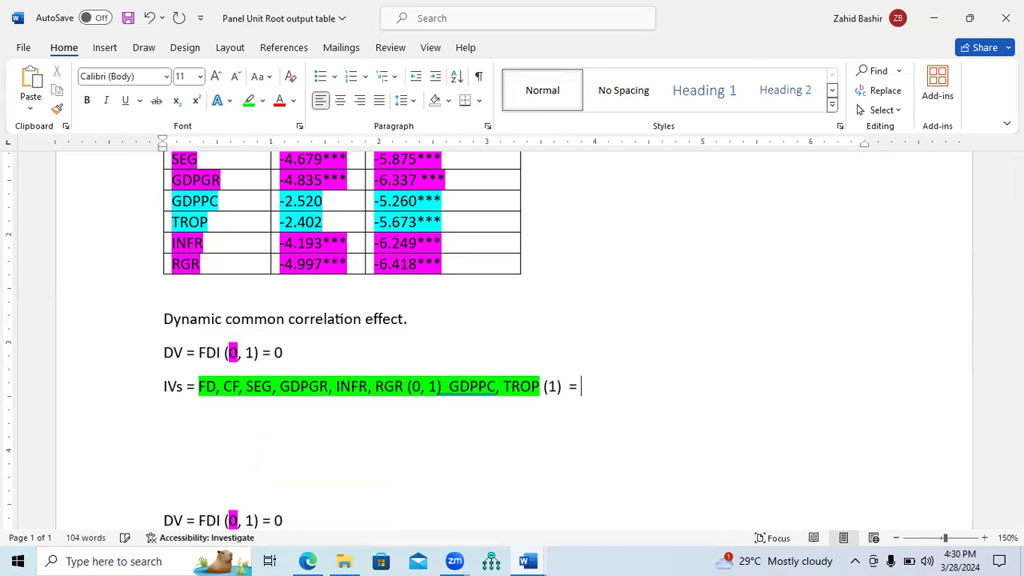
pyautogui.write('xex')
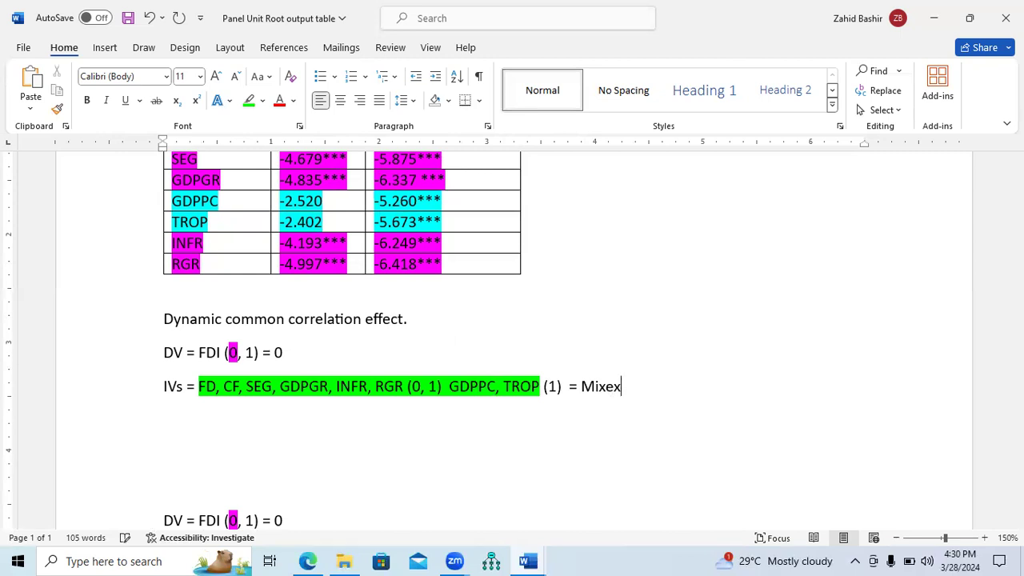
pyautogui.press('BackSpace')
pyautogui.write('d')
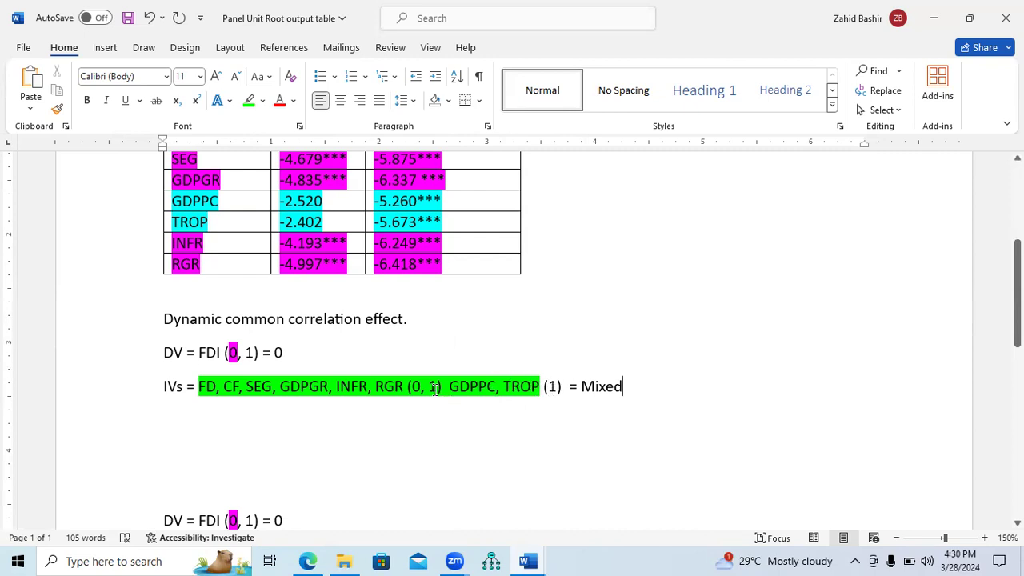
pyautogui.moveTo(446, 387); pyautogui.dragTo(210, 394)
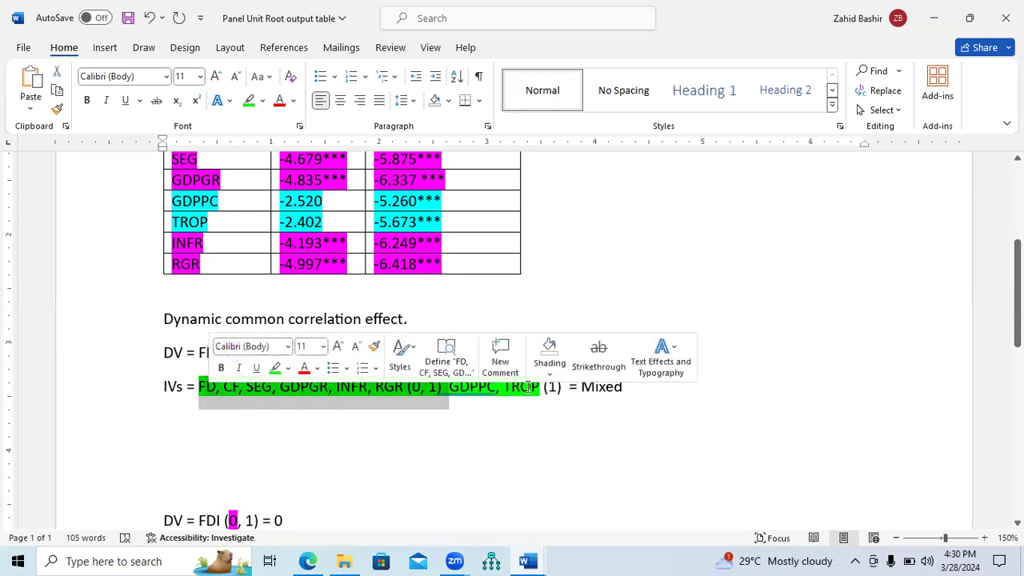
pyautogui.moveTo(541, 386); pyautogui.dragTo(247, 390)
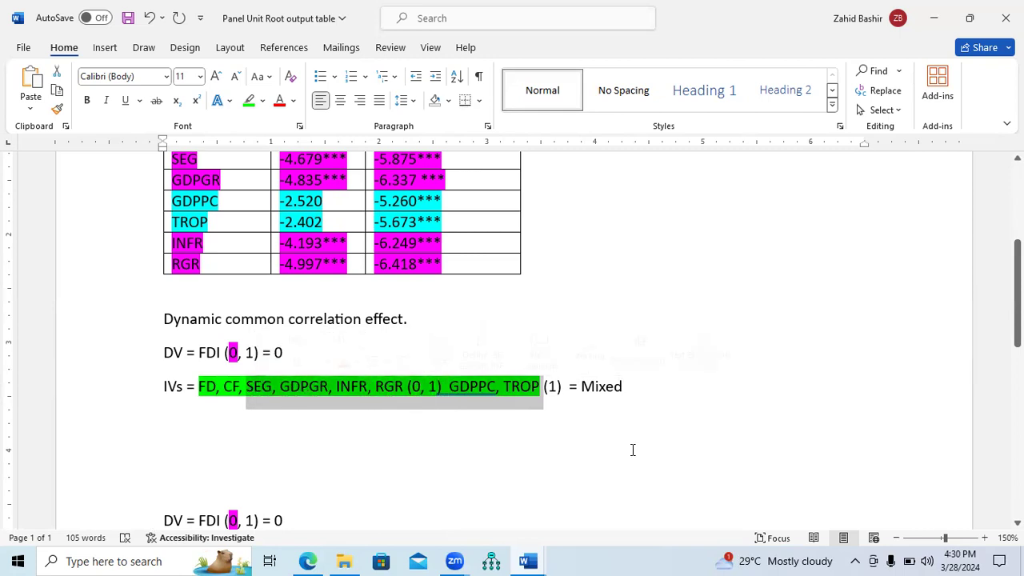
pyautogui.click(628, 390)
pyautogui.write('stationai')
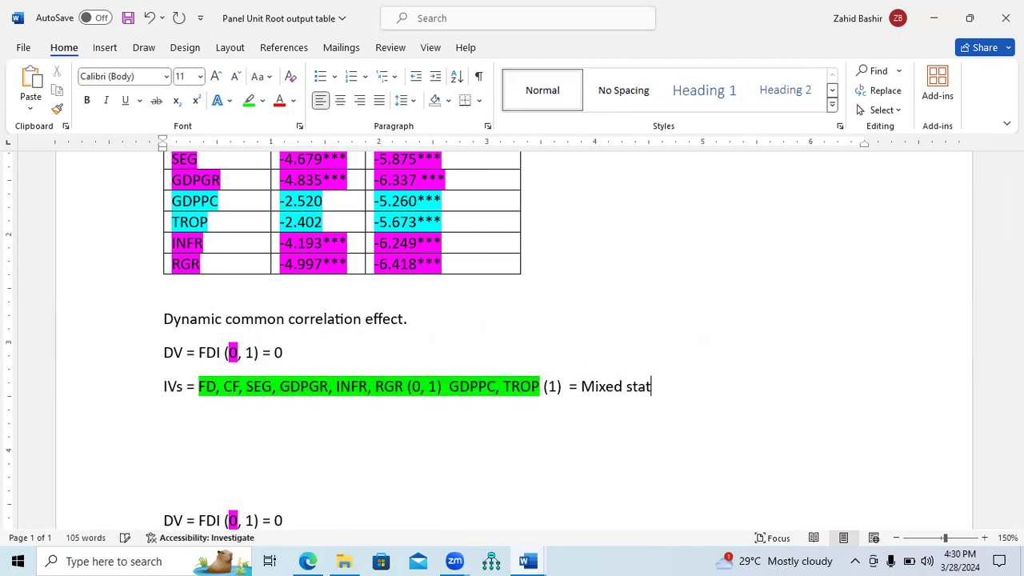
pyautogui.press('BackSpace')
pyautogui.press('BackSpace')
pyautogui.press('BackSpace')
pyautogui.press('BackSpace')
pyautogui.press('BackSpace')
pyautogui.press('BackSpace')
pyautogui.press('BackSpace')
pyautogui.press('BackSpace')
pyautogui.write('unit root')
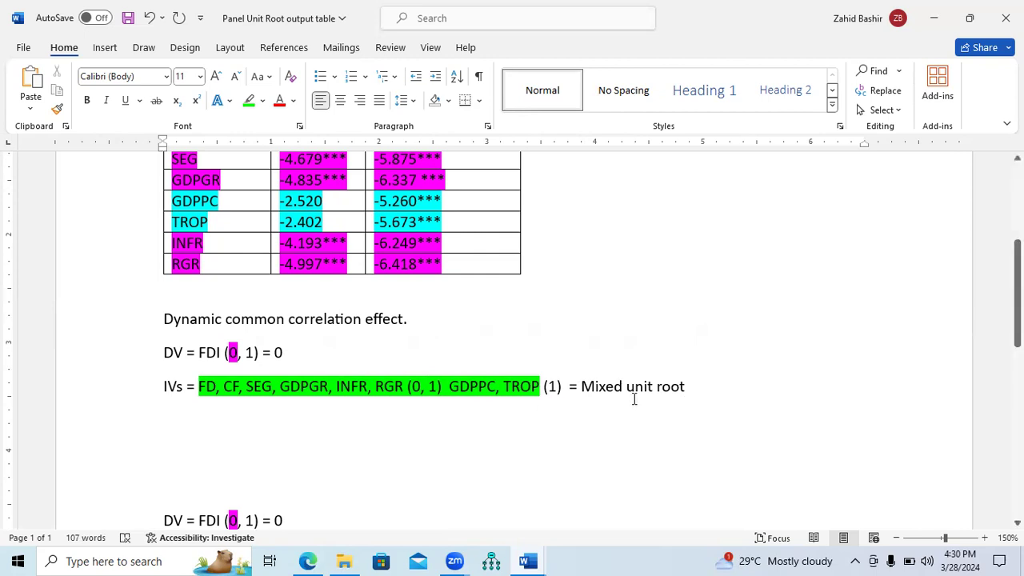
# - Add the lines "IVs with mixed stationarity" and "DV = 1" below the highlighted IVs line
pyautogui.click(325, 424)
pyautogui.write('IVs with m')
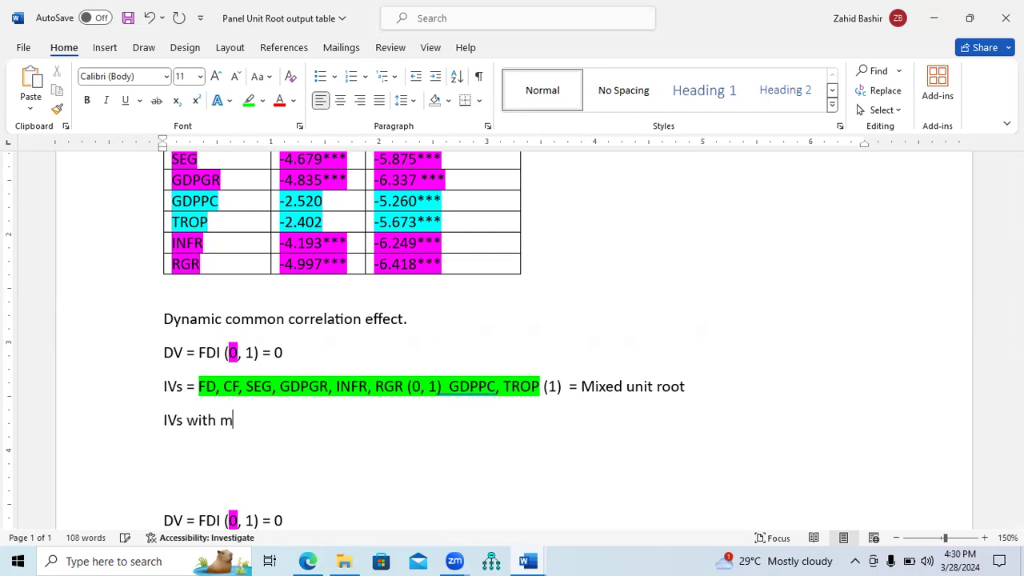
pyautogui.write('ixed stationarity')
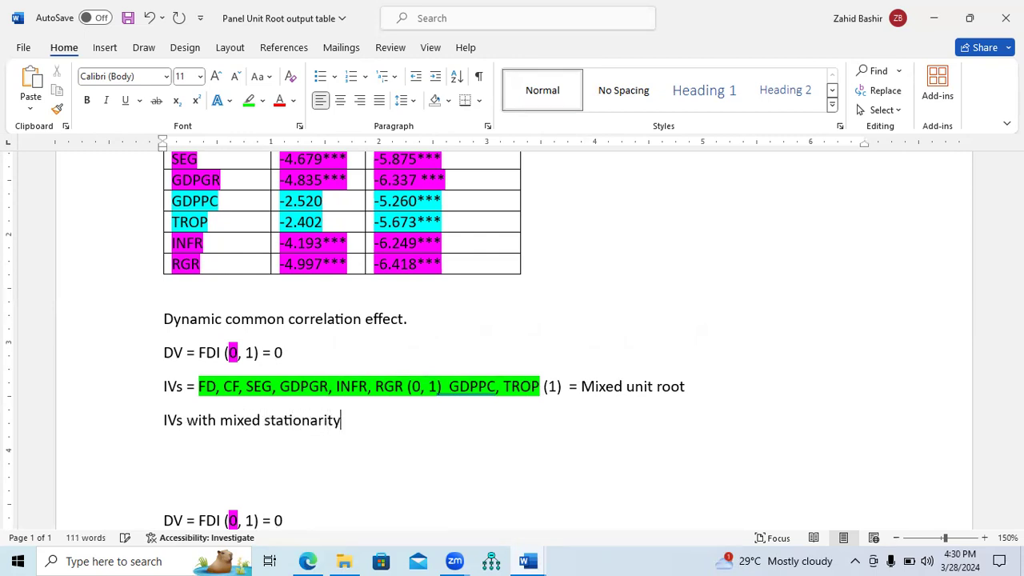
pyautogui.press('Return')
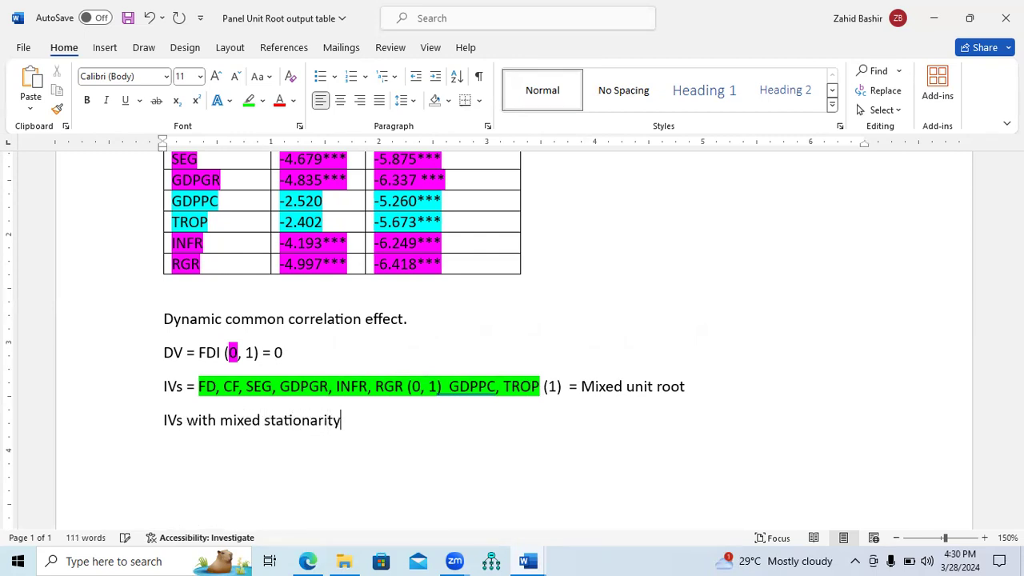
pyautogui.write('DV')
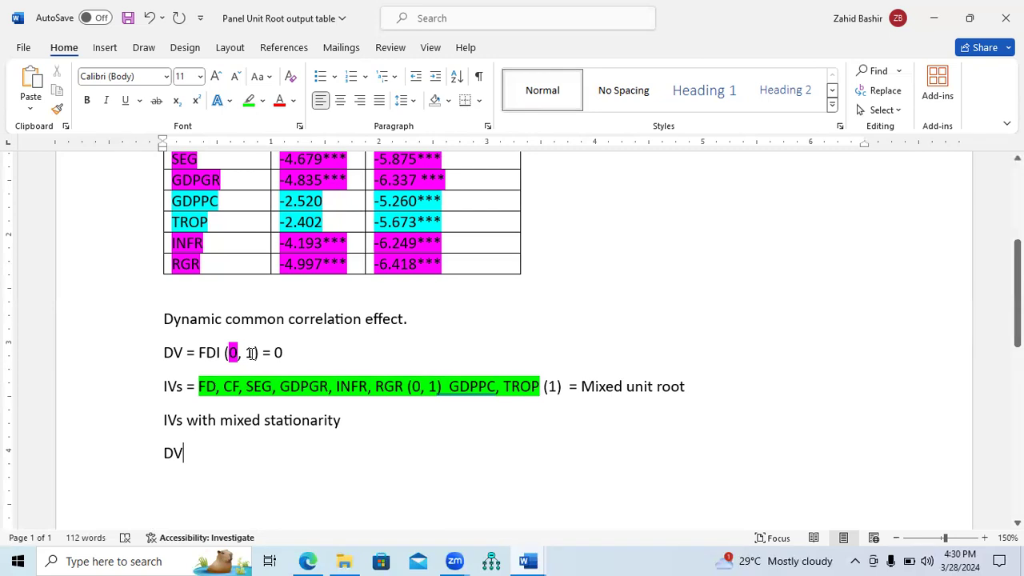
pyautogui.doubleClick(250, 353)
pyautogui.click(205, 450)
pyautogui.write('= ')
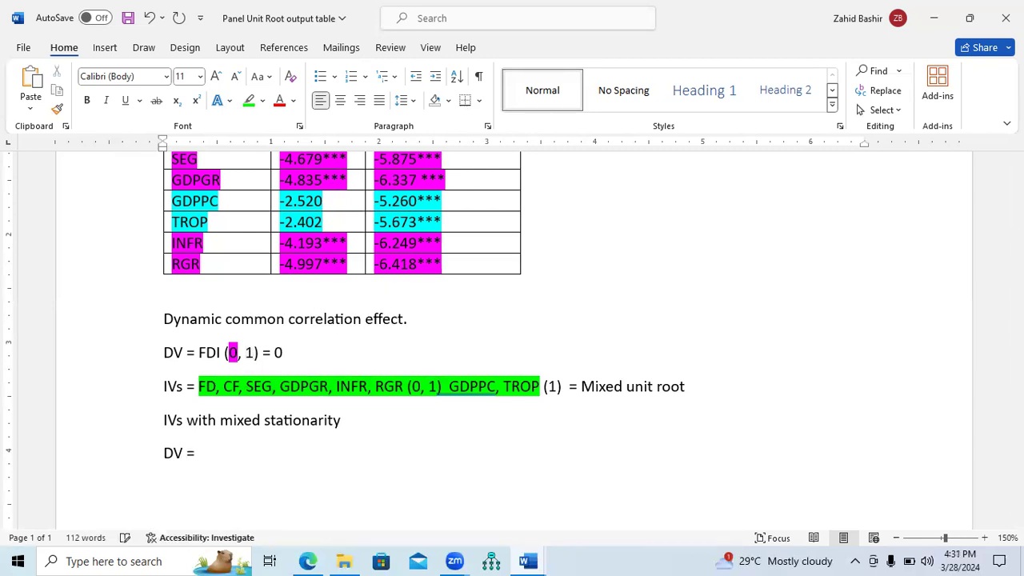
pyautogui.write('1')
# - Compare the Common and Dynamic Common Correlation Effect conditions in the flowchart document, then return to the "Panel Unit Root output table" document
pyautogui.moveTo(520, 556)
pyautogui.click(507, 446)
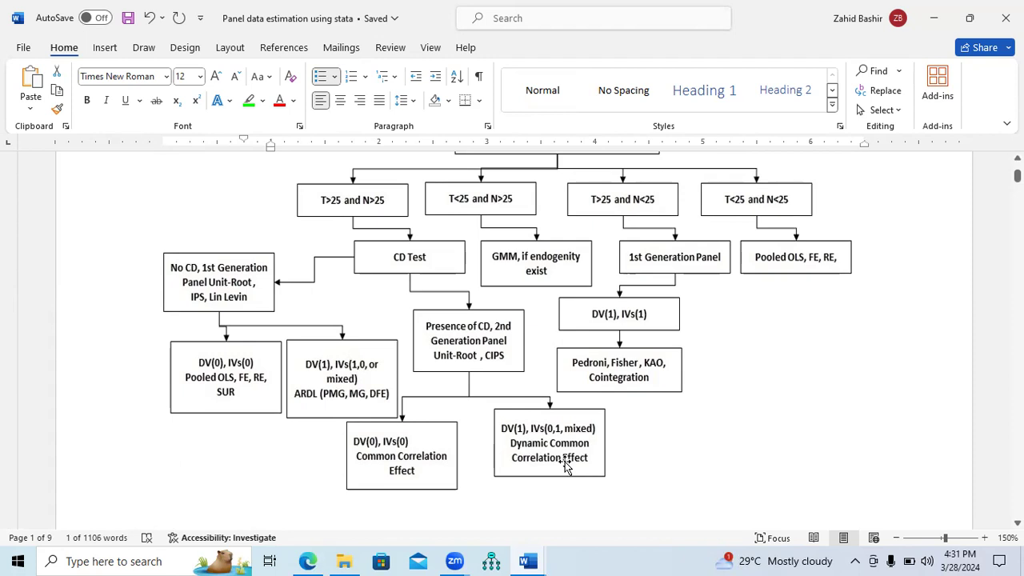
pyautogui.click(528, 561)
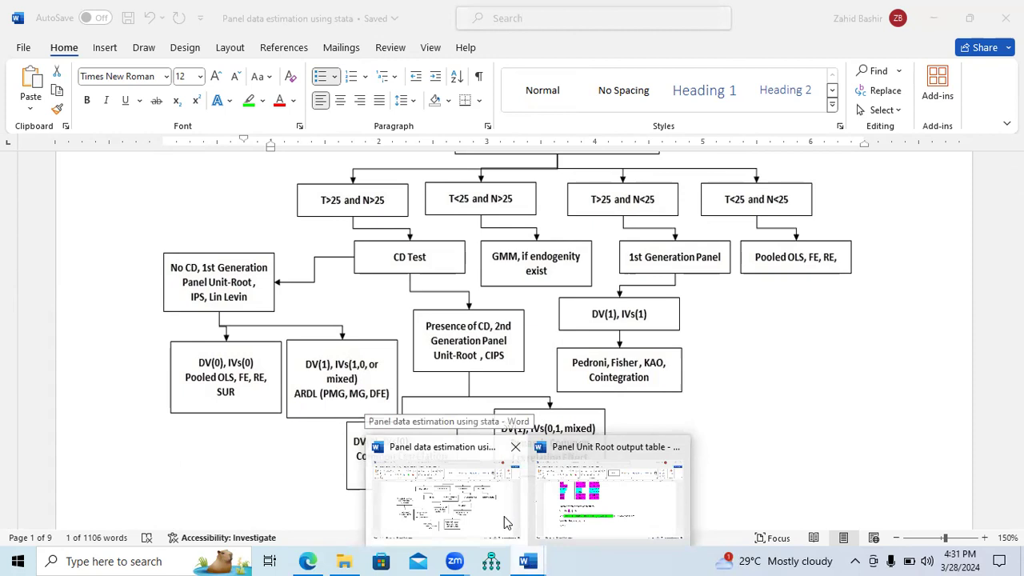
pyautogui.click(513, 524)
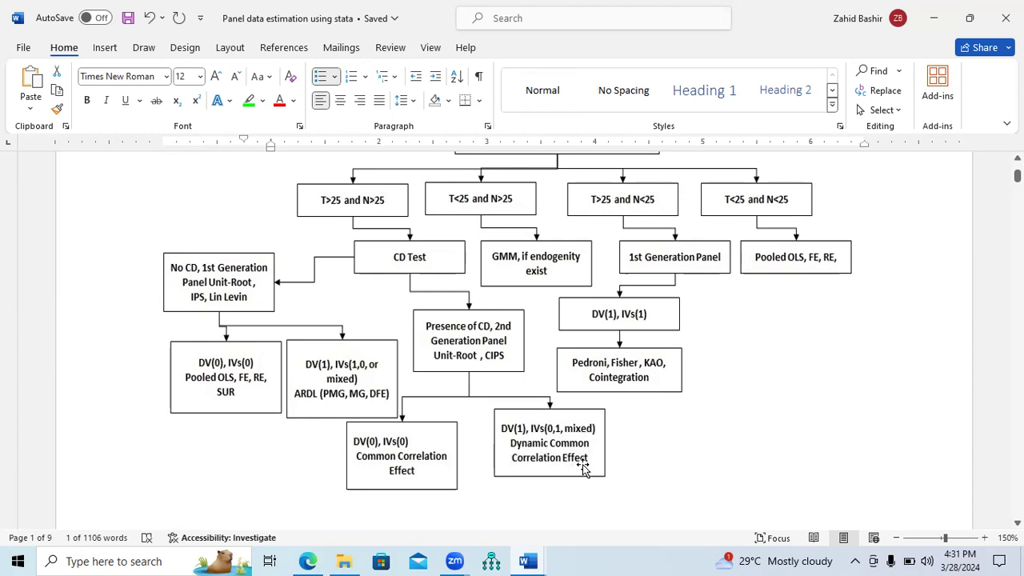
pyautogui.moveTo(528, 560)
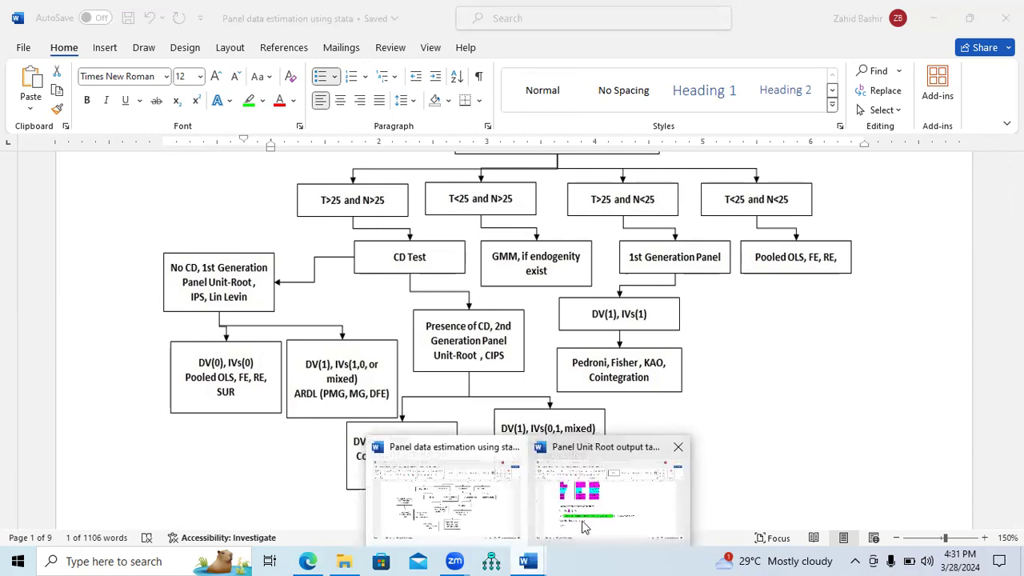
pyautogui.click(485, 528)
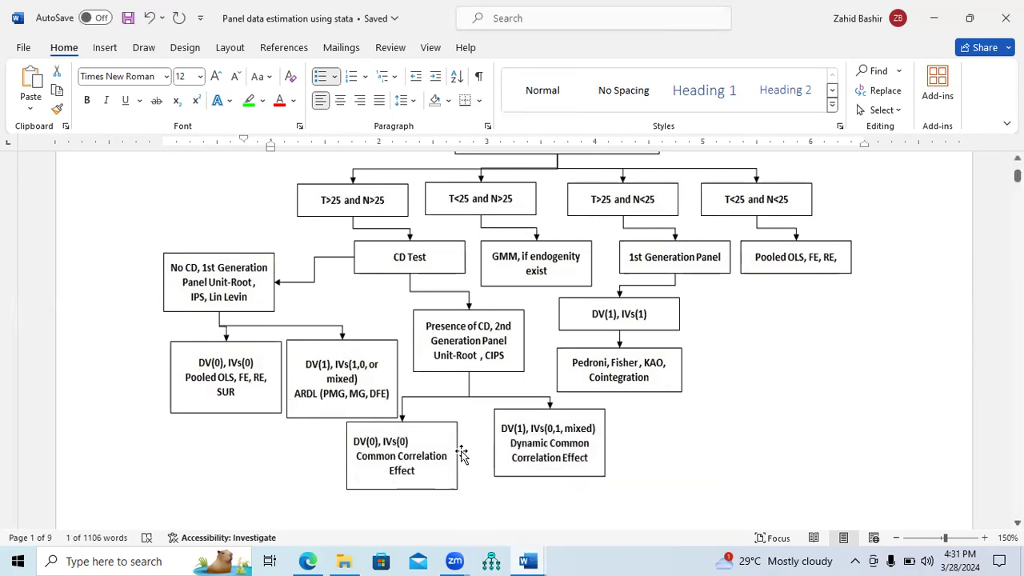
pyautogui.moveTo(528, 560)
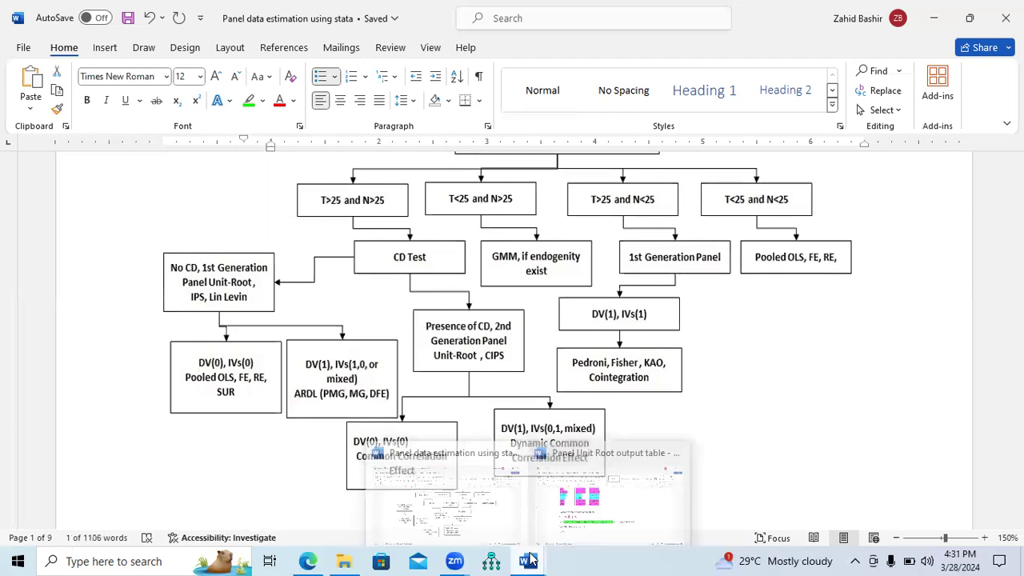
pyautogui.click(579, 522)
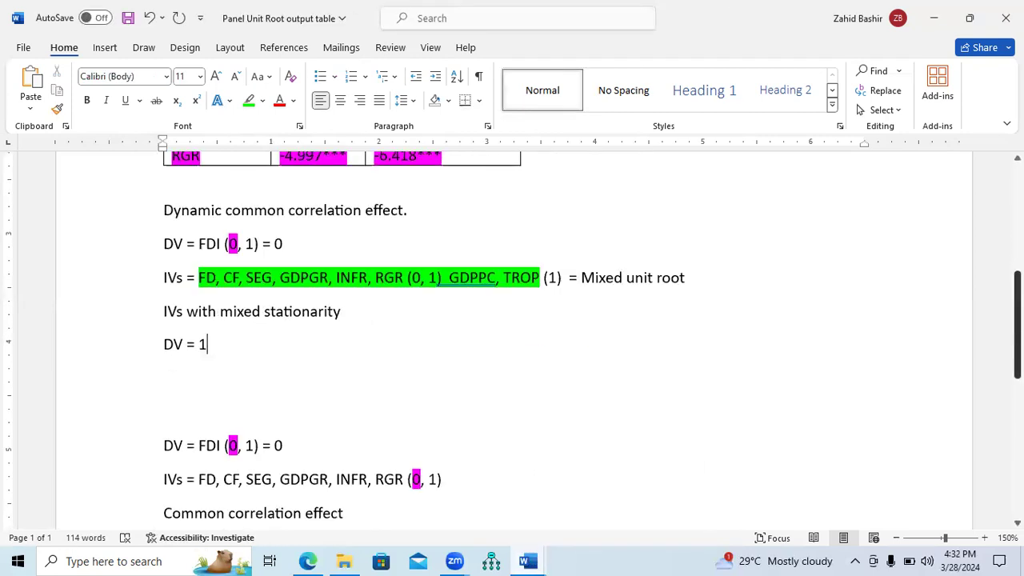
# - Review the lower DV, IVs and "Common correlation effect" lines, then locate the "Xtcce dv IVs, pooled" command in the "Panel data estimation using stata" document
pyautogui.scroll(-2, 512, 344)
pyautogui.moveTo(344, 446); pyautogui.dragTo(151, 382)
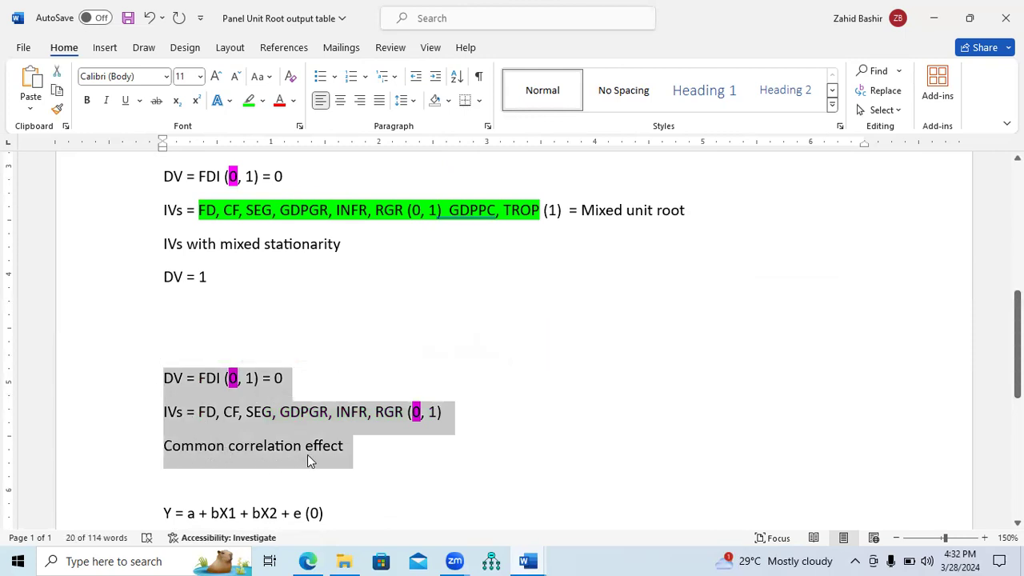
pyautogui.click(528, 561)
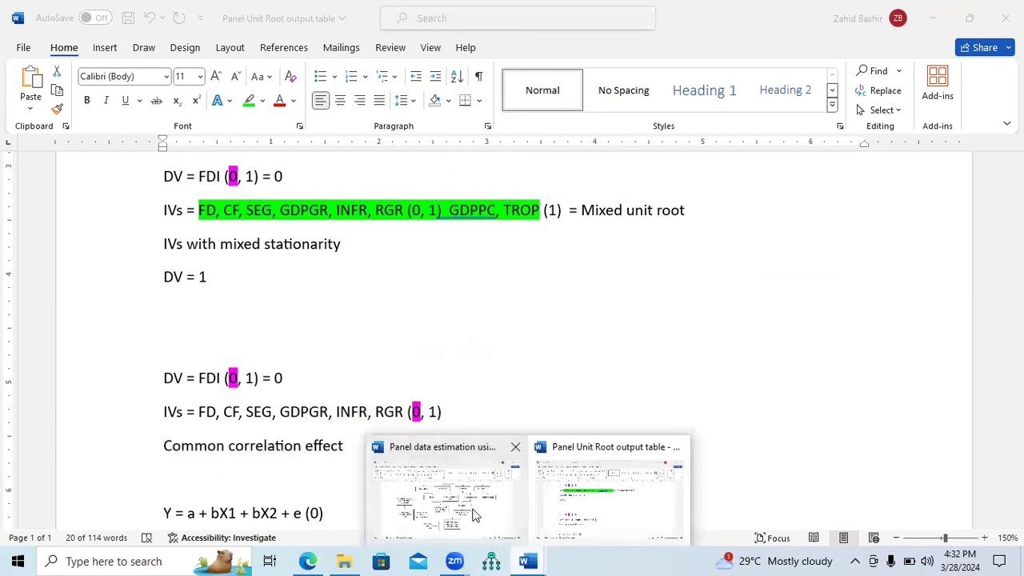
pyautogui.click(473, 514)
pyautogui.scroll(-5, 512, 336)
pyautogui.scroll(-20, 512, 336)
pyautogui.scroll(-20, 512, 336)
pyautogui.scroll(5, 512, 336)
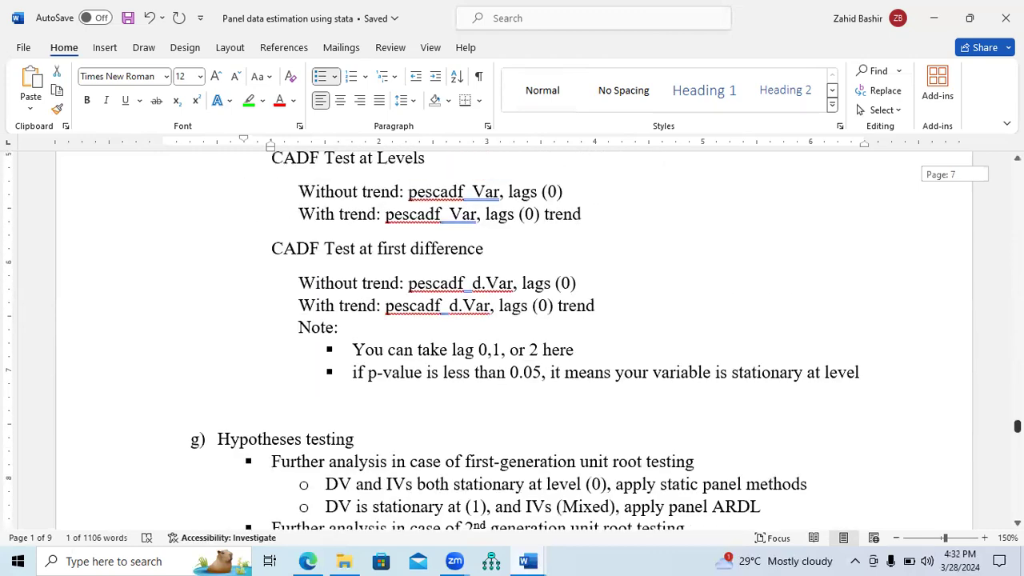
pyautogui.scroll(-3, 512, 336)
pyautogui.scroll(-11, 430, 323)
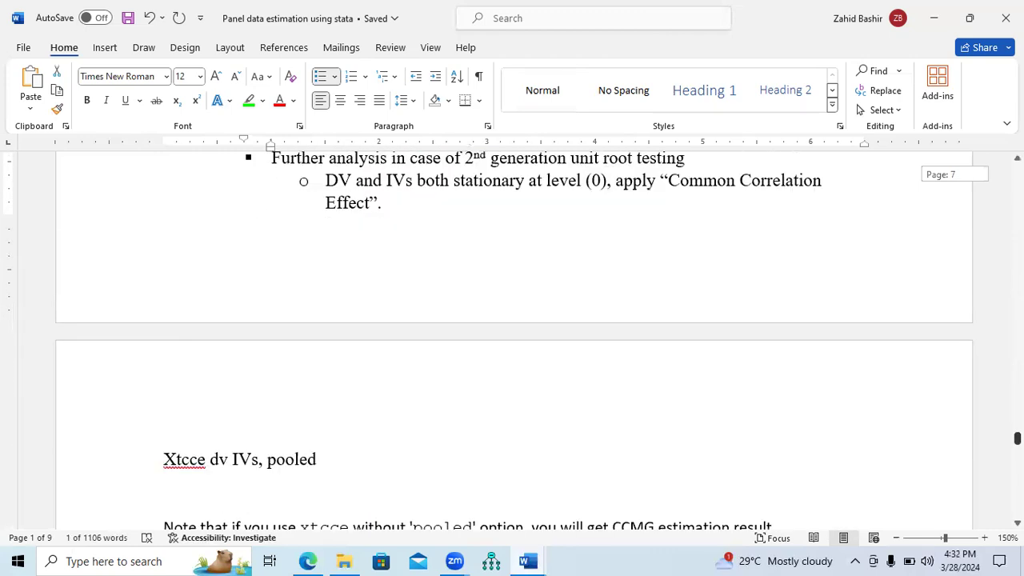
pyautogui.click(290, 274)
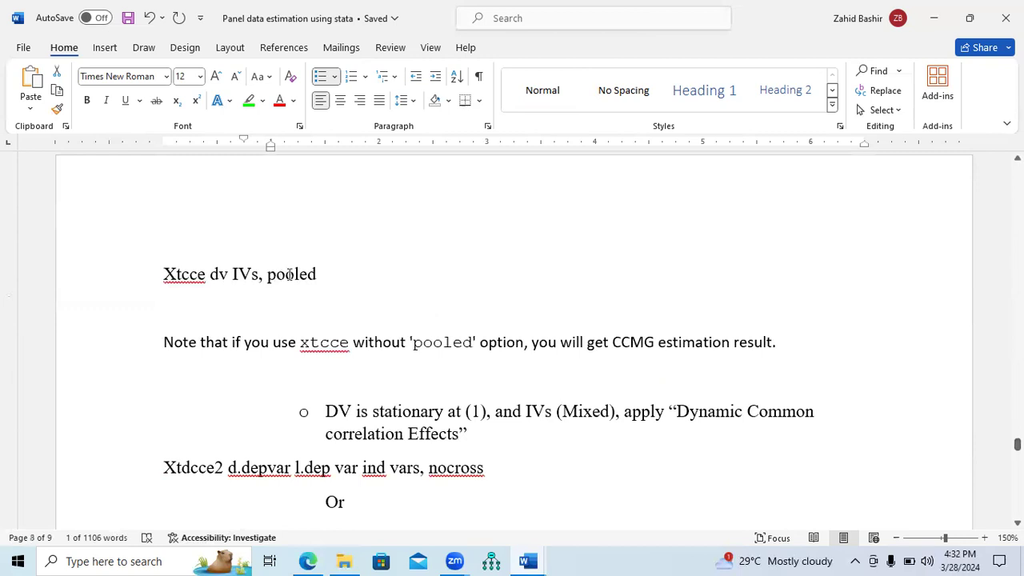
pyautogui.moveTo(322, 275); pyautogui.dragTo(165, 276)
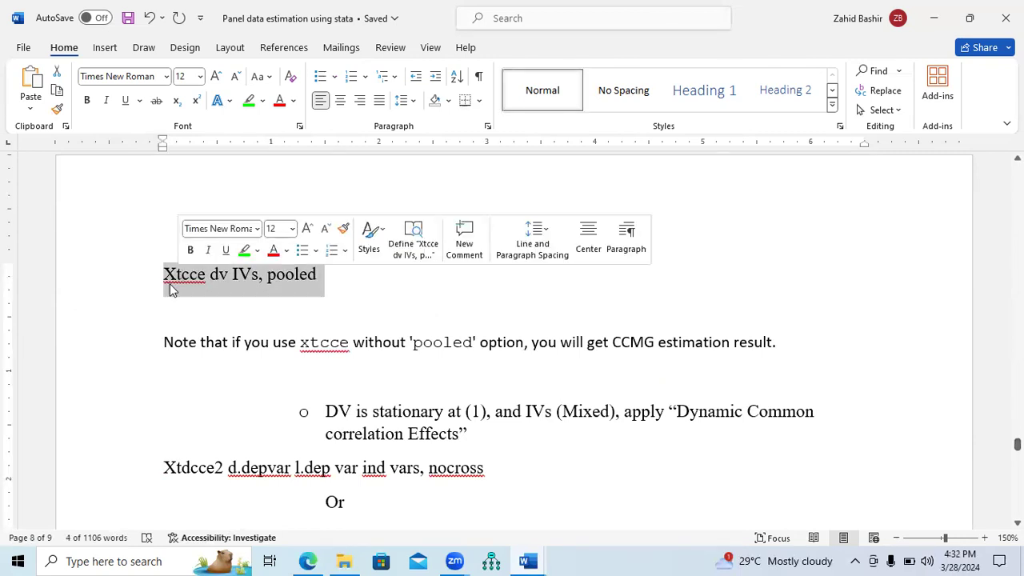
# - Insert the bold heading "Common Correlation effect" on its own line above "Xtcce dv IVs, pooled"
pyautogui.click(164, 280)
pyautogui.press('Return')
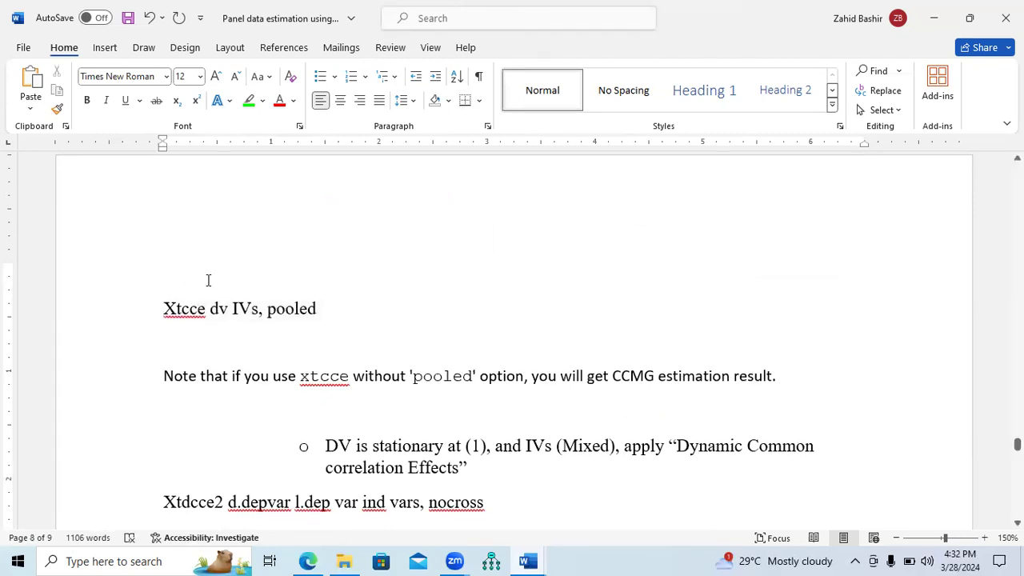
pyautogui.write('Common Correlation effect')
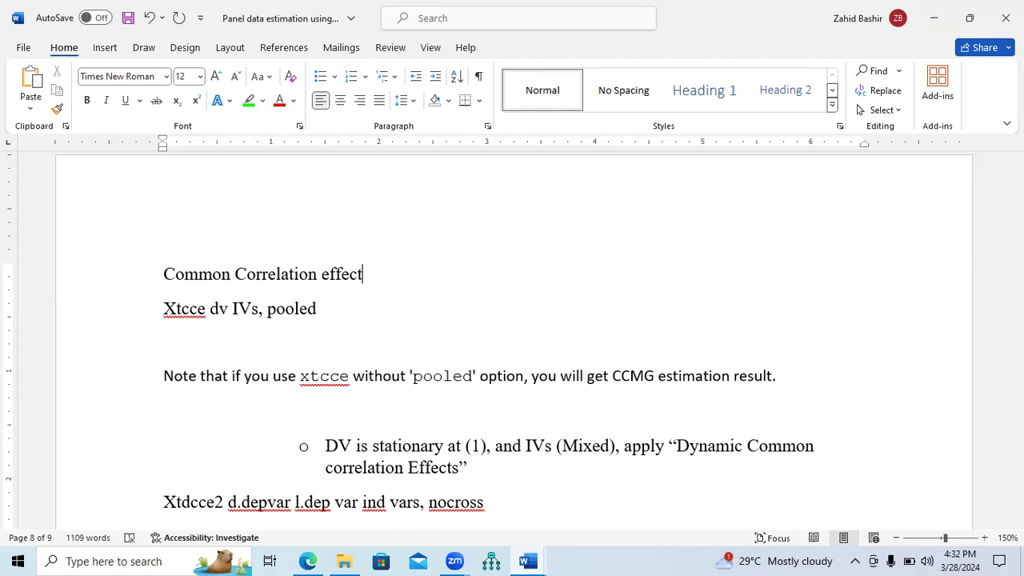
pyautogui.moveTo(377, 274); pyautogui.dragTo(182, 272)
pyautogui.hotkey('ctrl', 'b')
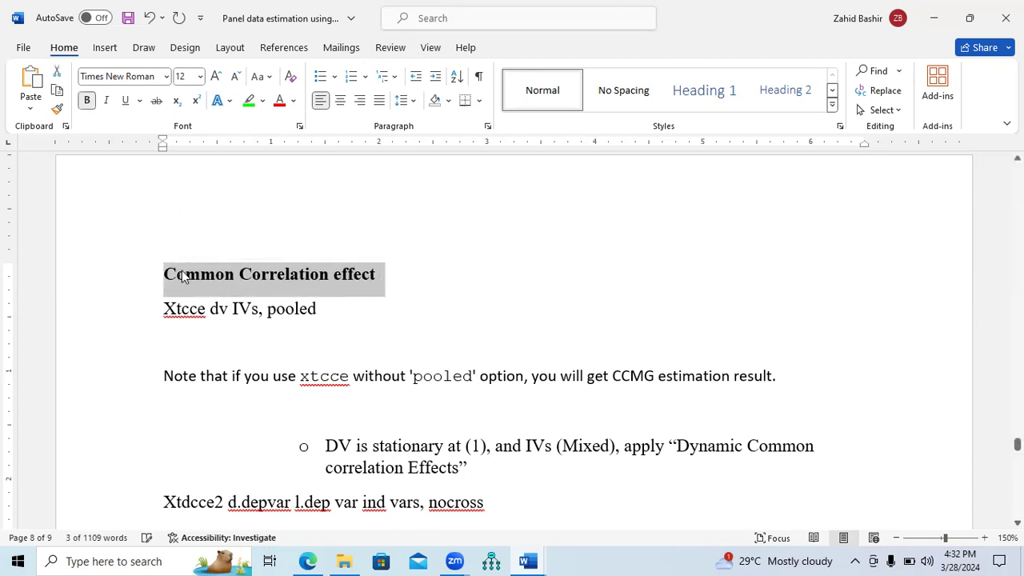
# - Extend the "Common Correlation effect" heading with "(DV, IVs stationarity at Level (0))"
pyautogui.click(384, 271)
pyautogui.write('(')
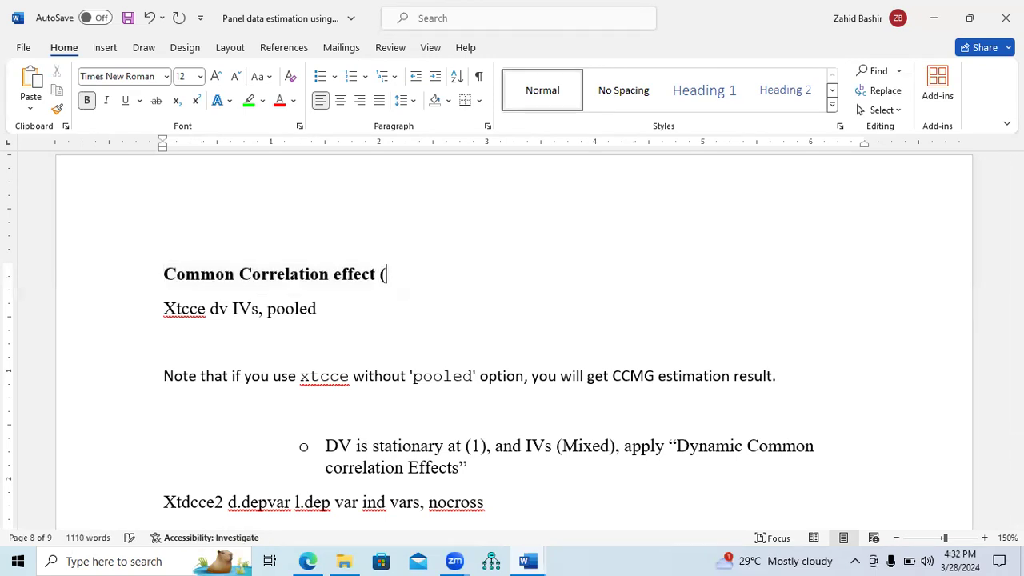
pyautogui.write('DV, IVs stationarity at')
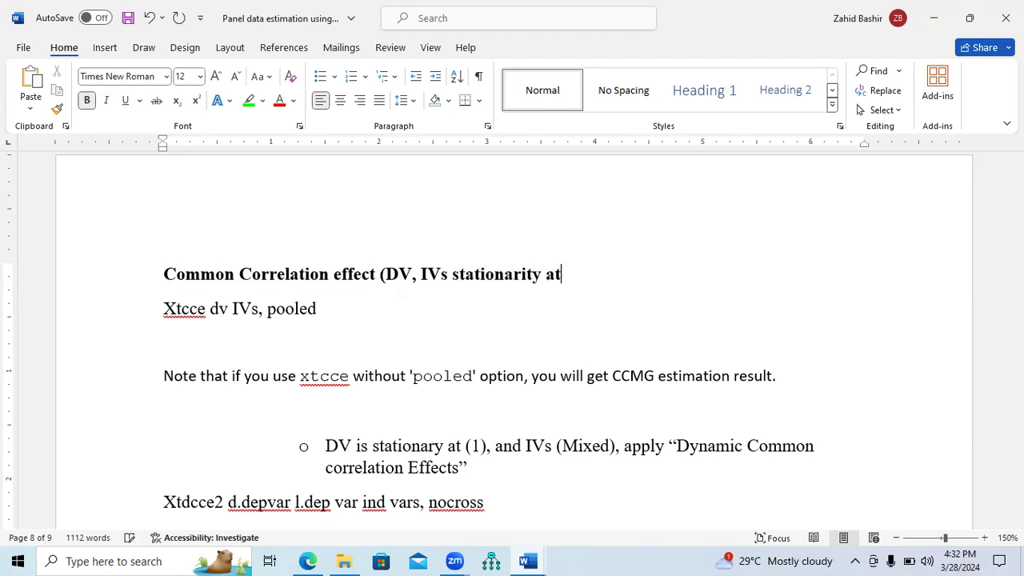
pyautogui.write(' Level (0)')
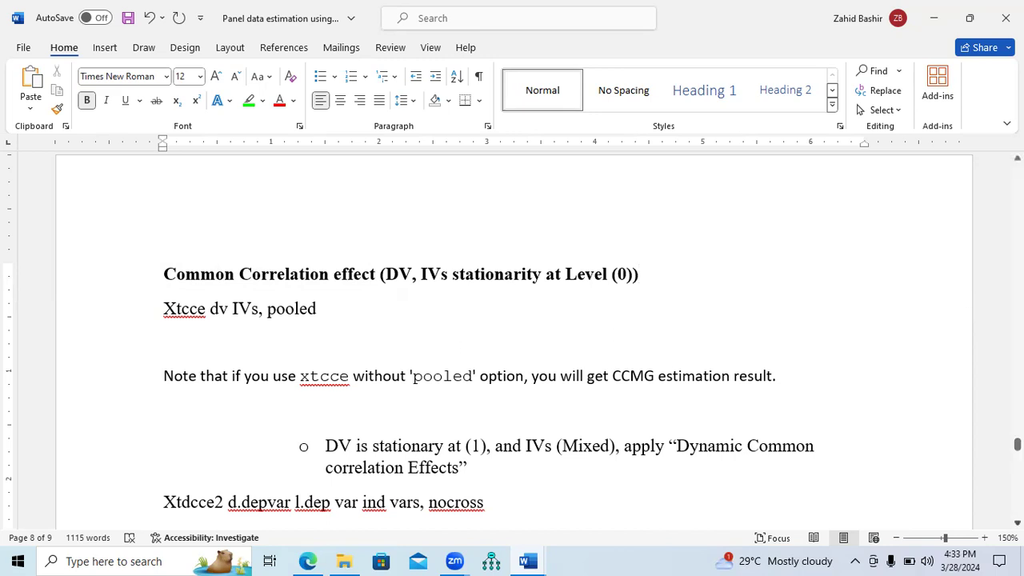
# - Insert a blank line below the "Dynamic Common correlation Effects" bullet, above the first Xtdcce2 command
pyautogui.scroll(-3, 512, 340)
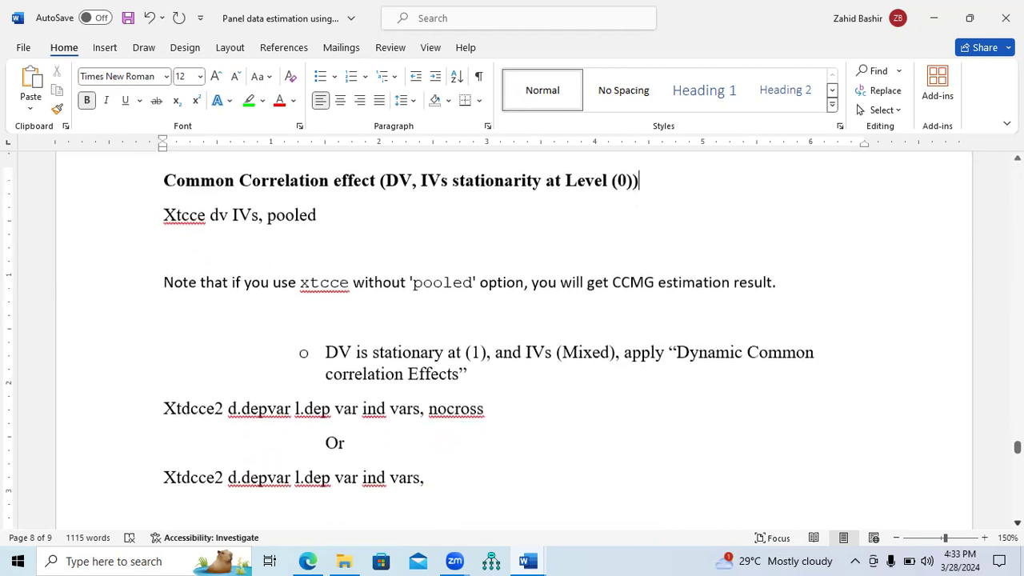
pyautogui.scroll(-1, 556, 405)
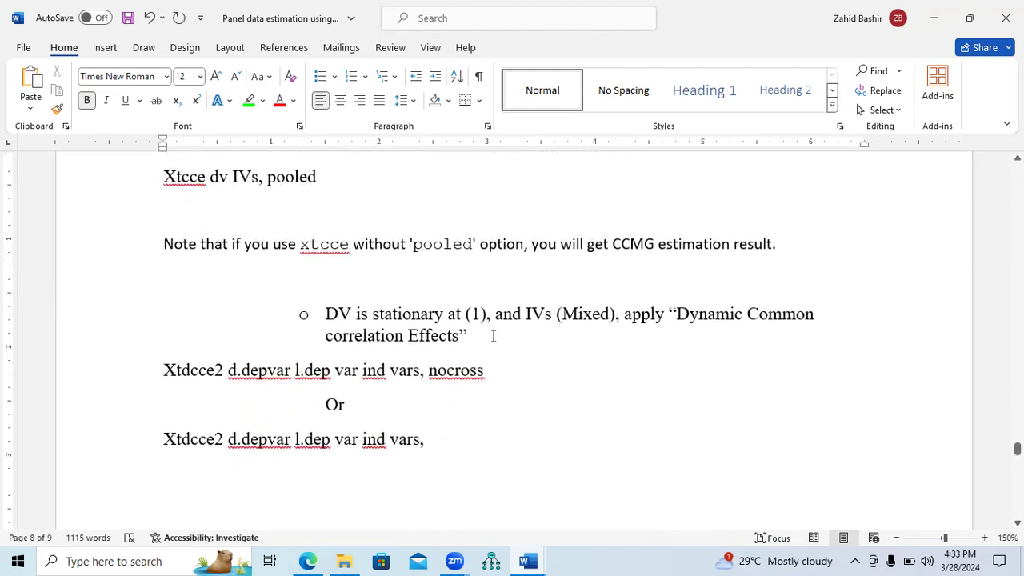
pyautogui.moveTo(519, 314); pyautogui.dragTo(732, 331)
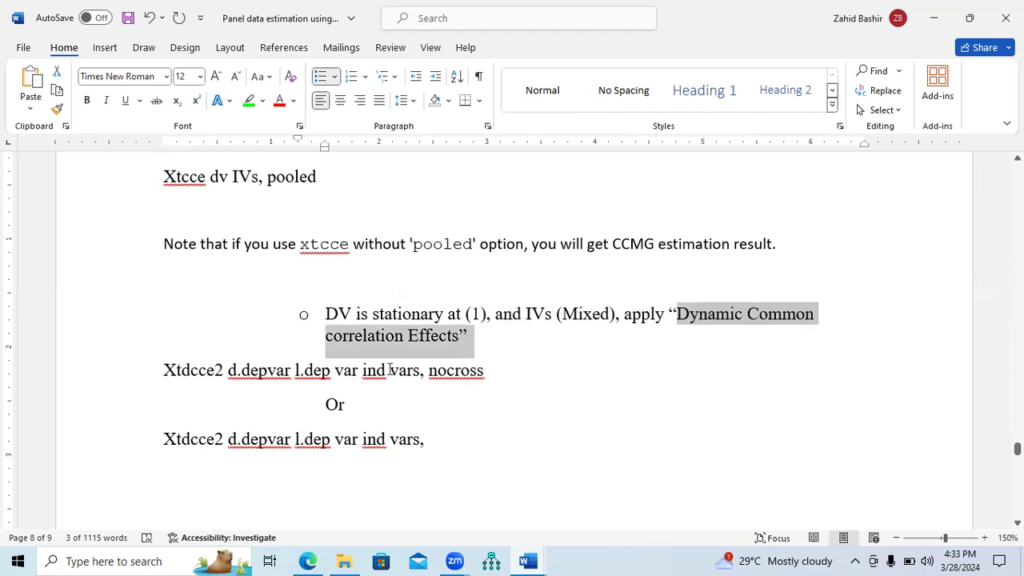
pyautogui.click(475, 345)
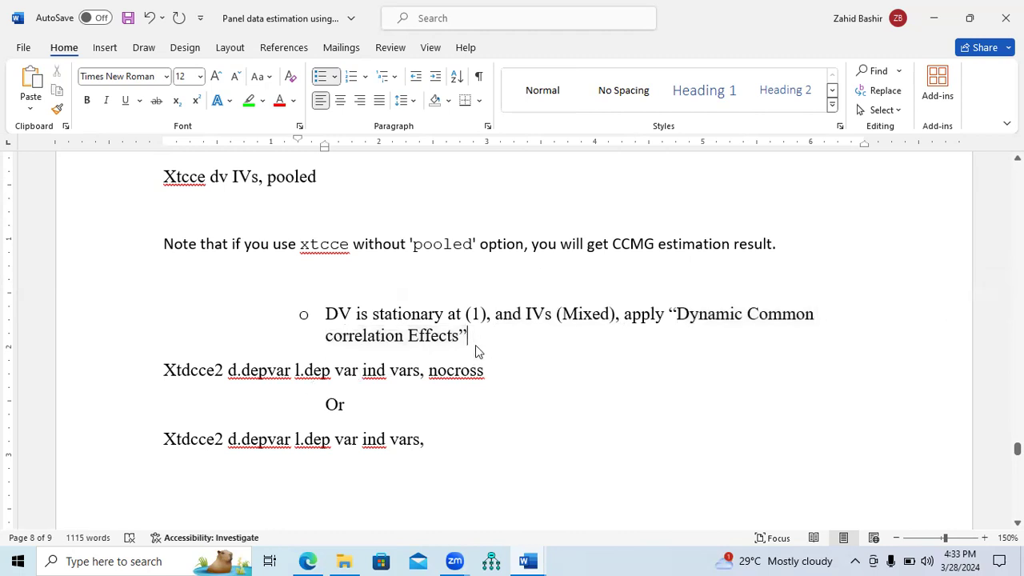
pyautogui.press('Return')
pyautogui.press('BackSpace')
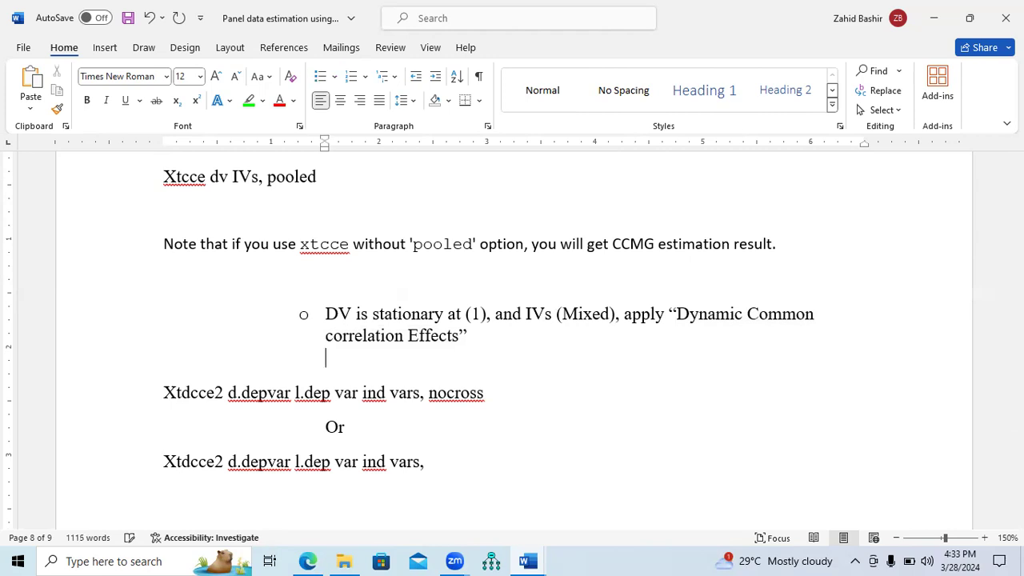
# - Review the two Xtdcce2 commands, then the "Xtcce dv IVs, pooled" command and the note on using xtcce without the 'pooled' option
pyautogui.moveTo(490, 393); pyautogui.dragTo(163, 402)
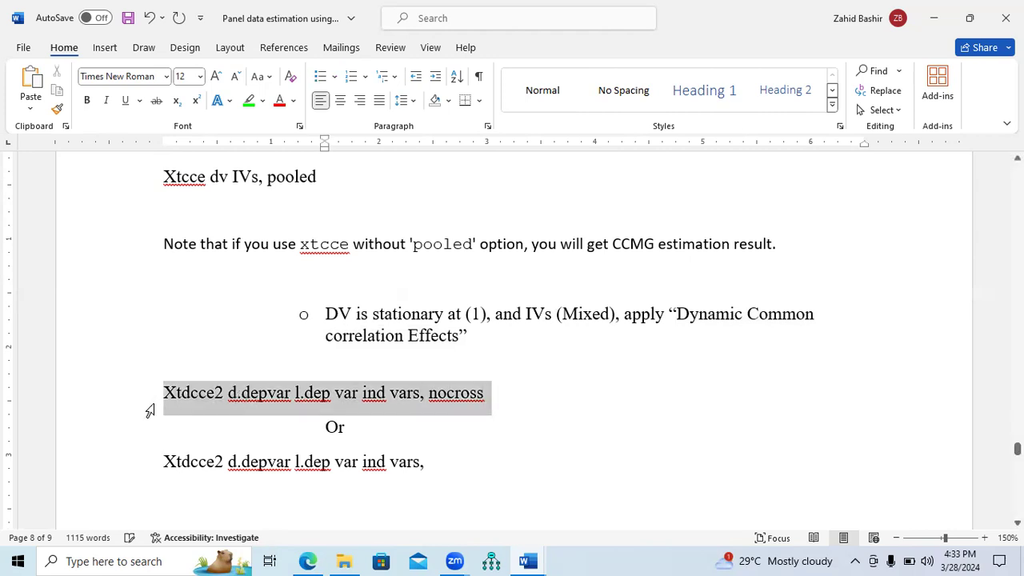
pyautogui.moveTo(425, 467); pyautogui.dragTo(181, 476)
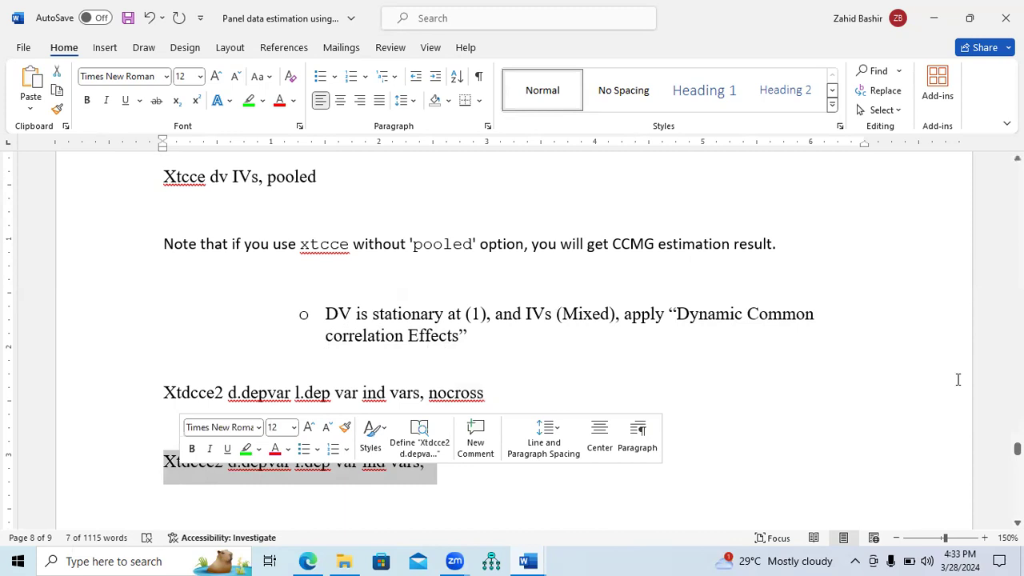
pyautogui.scroll(2, 434, 232)
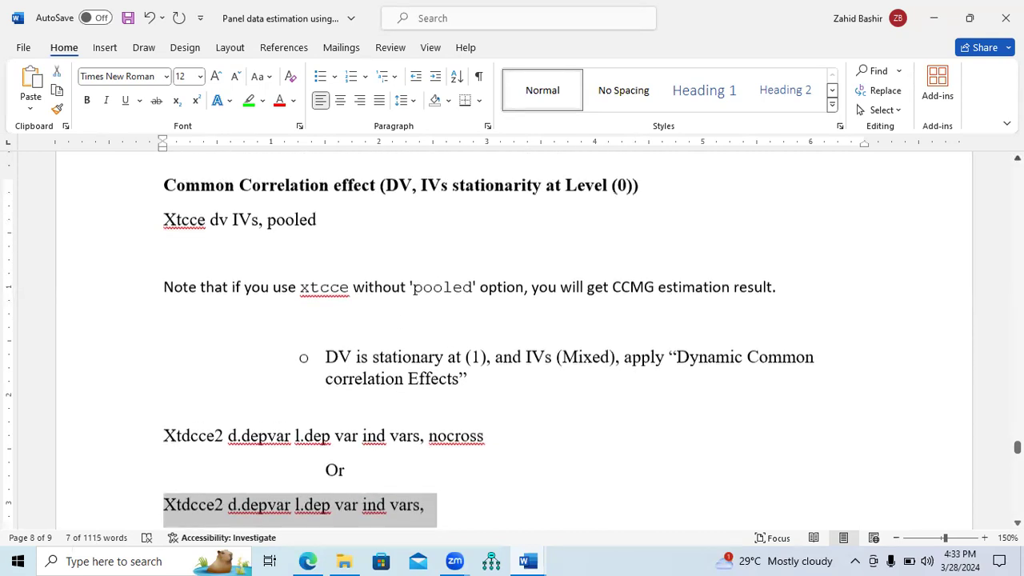
pyautogui.click(336, 254)
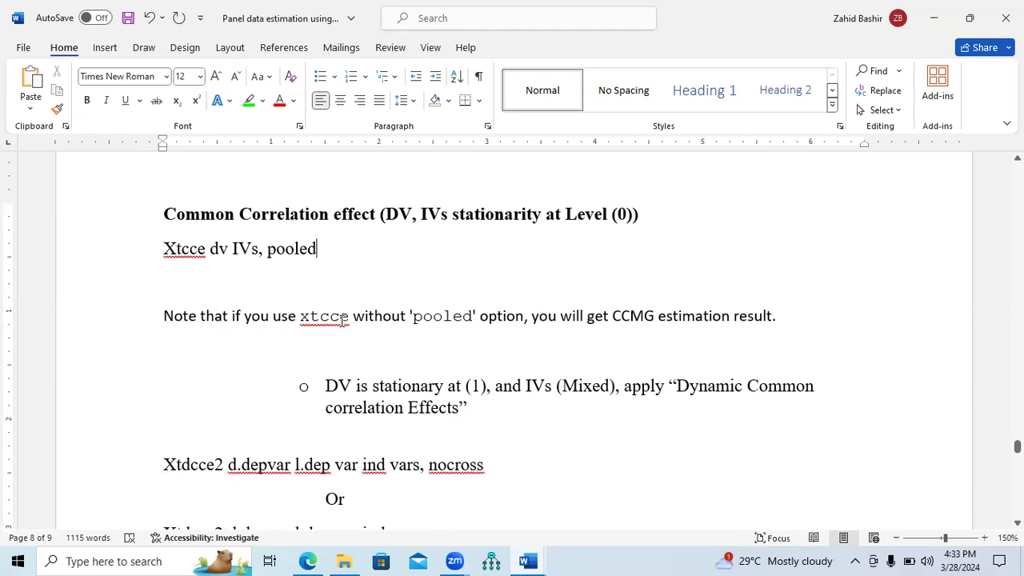
pyautogui.moveTo(320, 318)
pyautogui.mouseDown()
pyautogui.moveTo(352, 320)
pyautogui.moveTo(318, 319)
pyautogui.mouseUp()
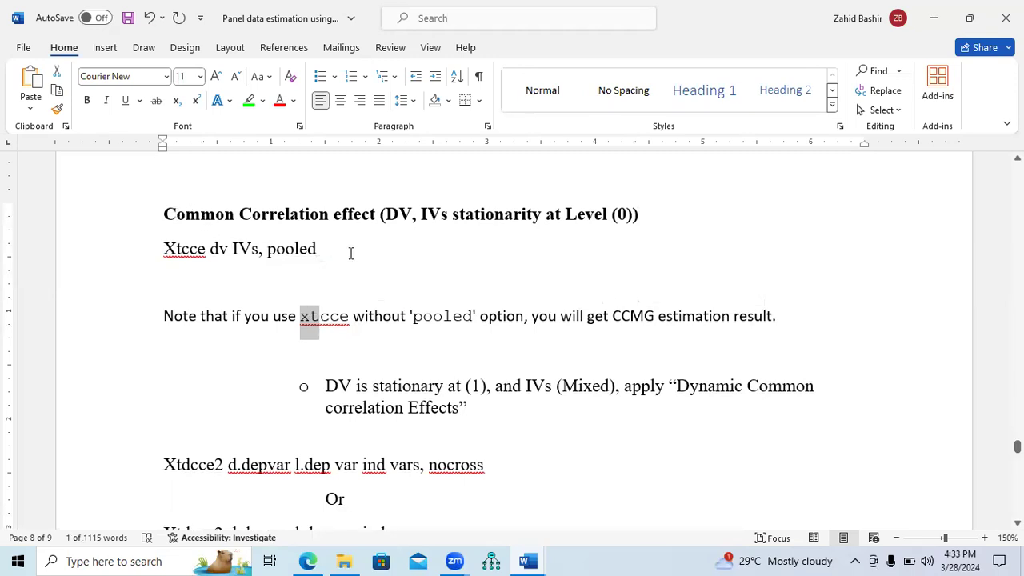
pyautogui.moveTo(165, 214); pyautogui.dragTo(379, 214)
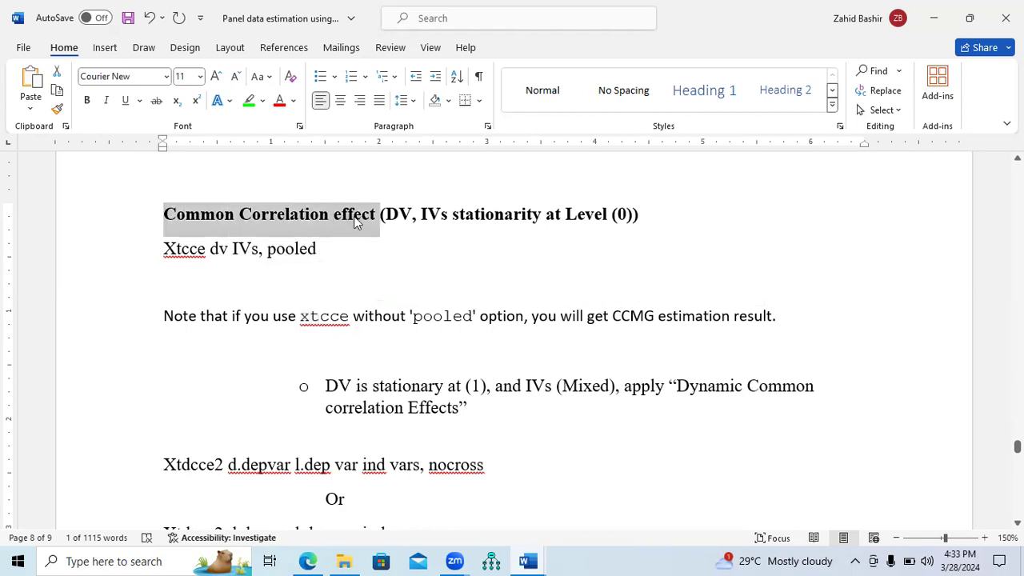
pyautogui.moveTo(321, 318); pyautogui.dragTo(512, 315)
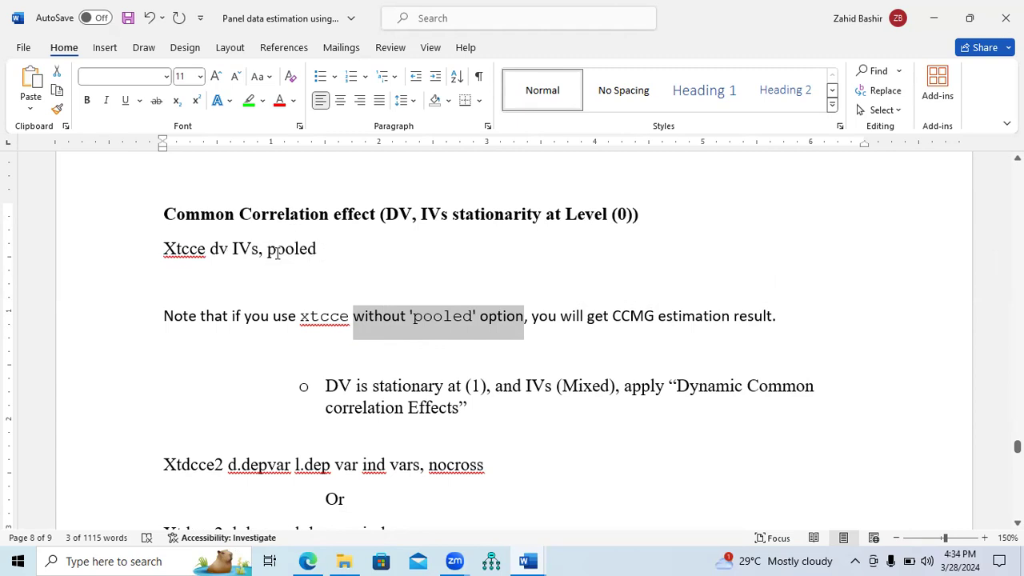
pyautogui.moveTo(554, 319); pyautogui.dragTo(664, 323)
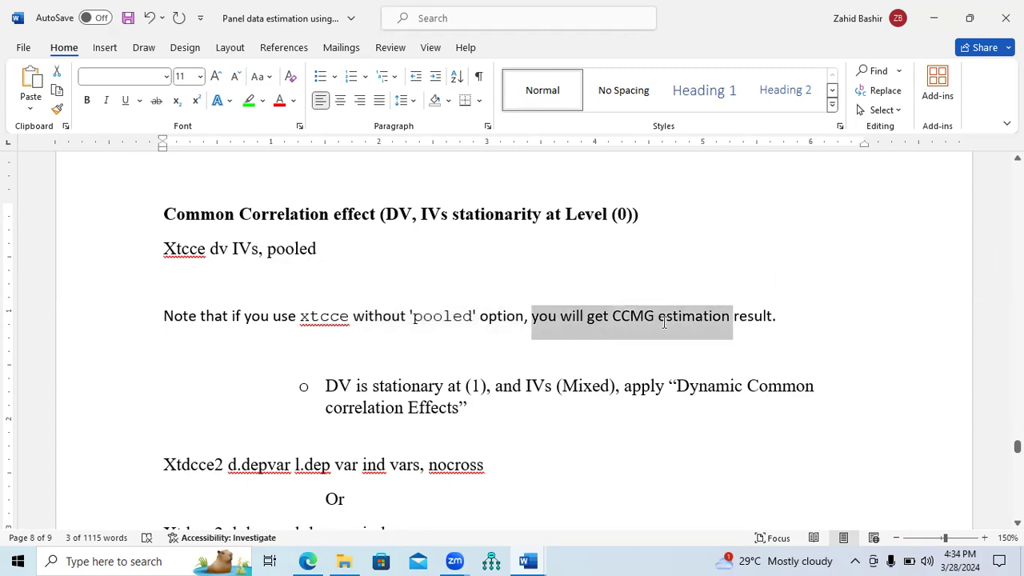
pyautogui.moveTo(748, 319); pyautogui.dragTo(763, 319)
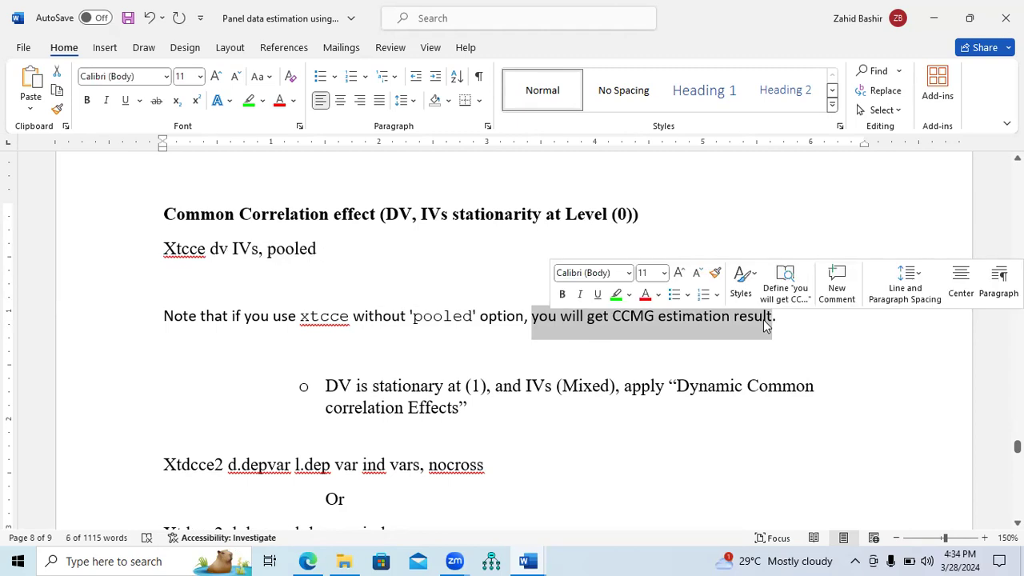
pyautogui.moveTo(323, 251); pyautogui.dragTo(164, 249)
# - Launch StataMP from the StataCorp_Stata_14.2_Revision_19_Dec_2017_Windows folder and open the "Middle income.dta" dataset
pyautogui.click(351, 559)
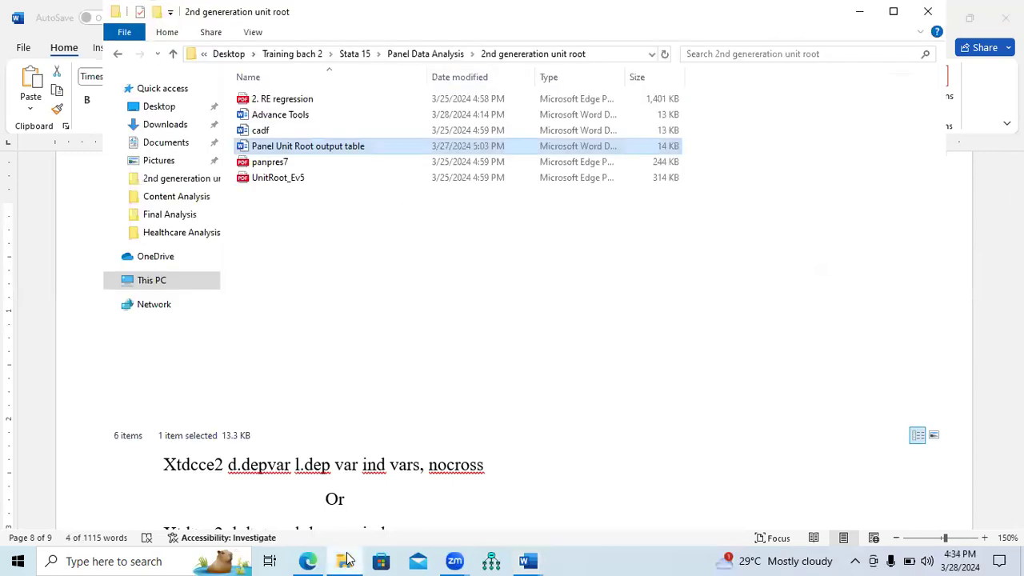
pyautogui.click(171, 54)
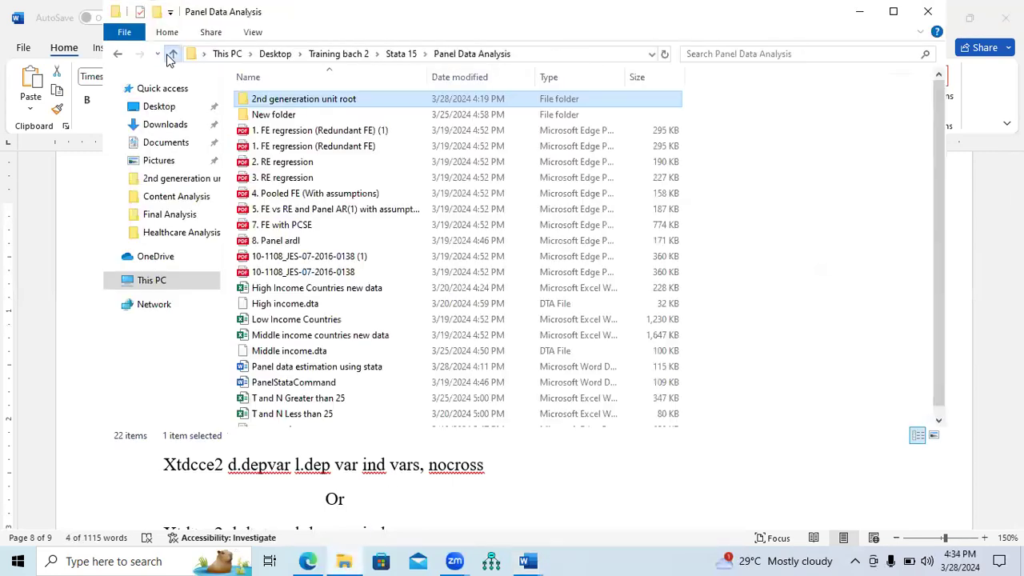
pyautogui.click(171, 54)
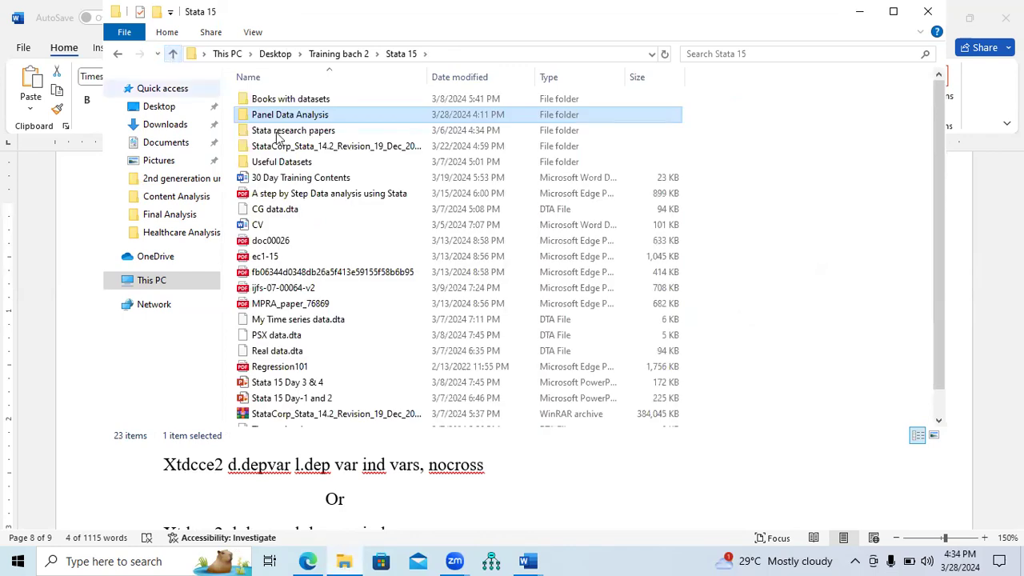
pyautogui.doubleClick(288, 146)
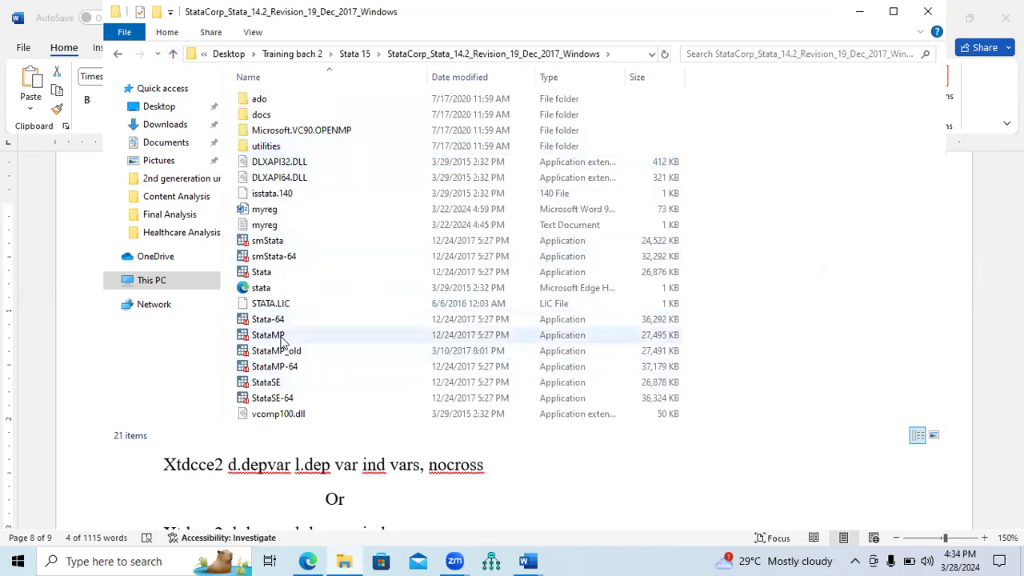
pyautogui.doubleClick(282, 337)
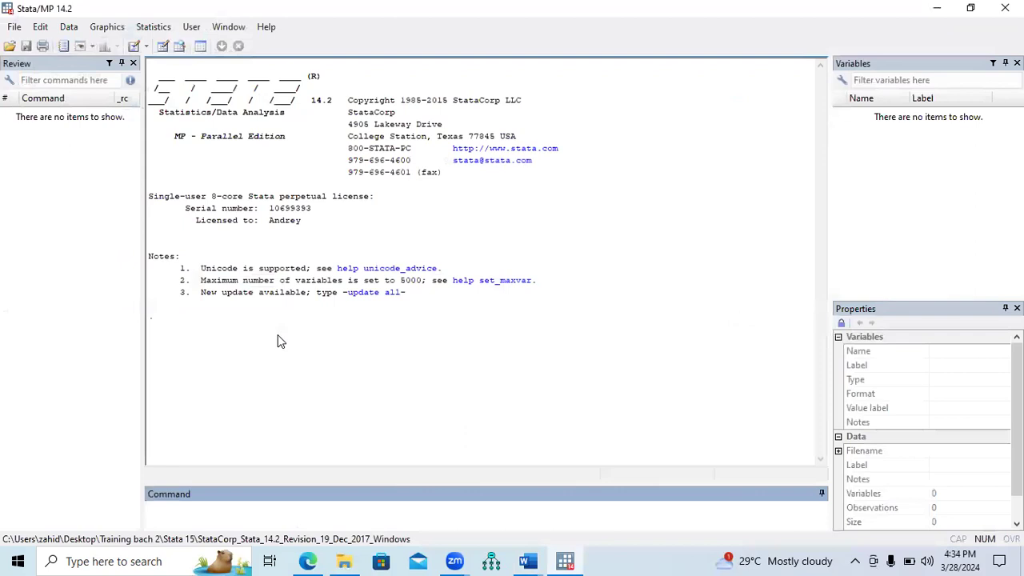
pyautogui.click(14, 29)
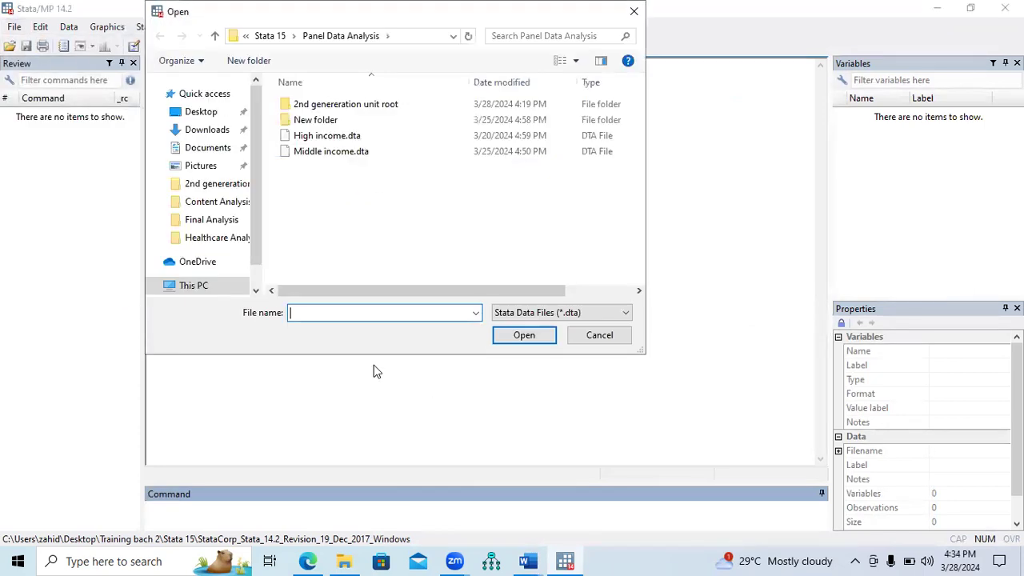
pyautogui.doubleClick(312, 153)
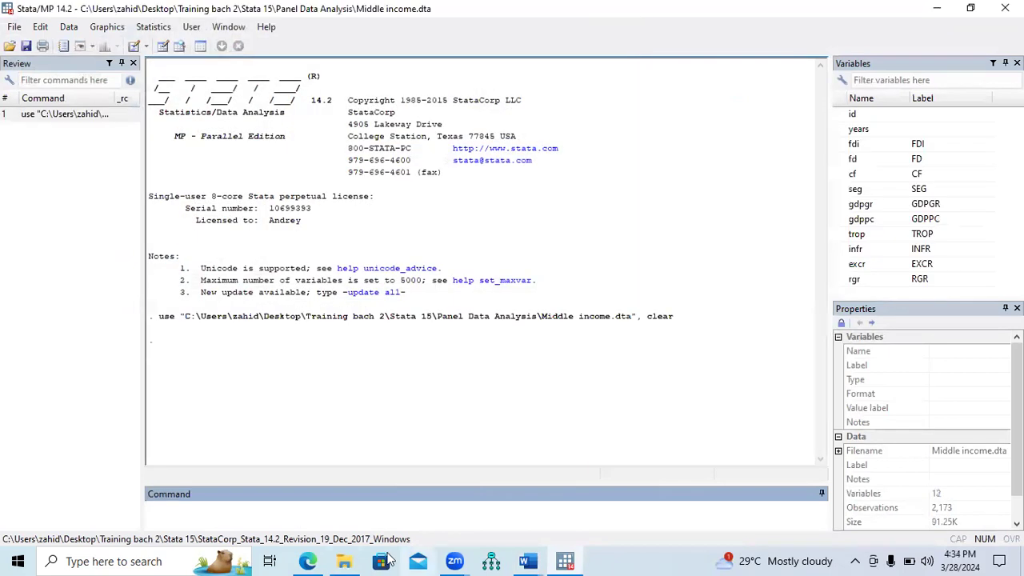
# - Look through the files in the "Panel Data Analysis" folder in File Explorer, then return to Stata
pyautogui.click(344, 561)
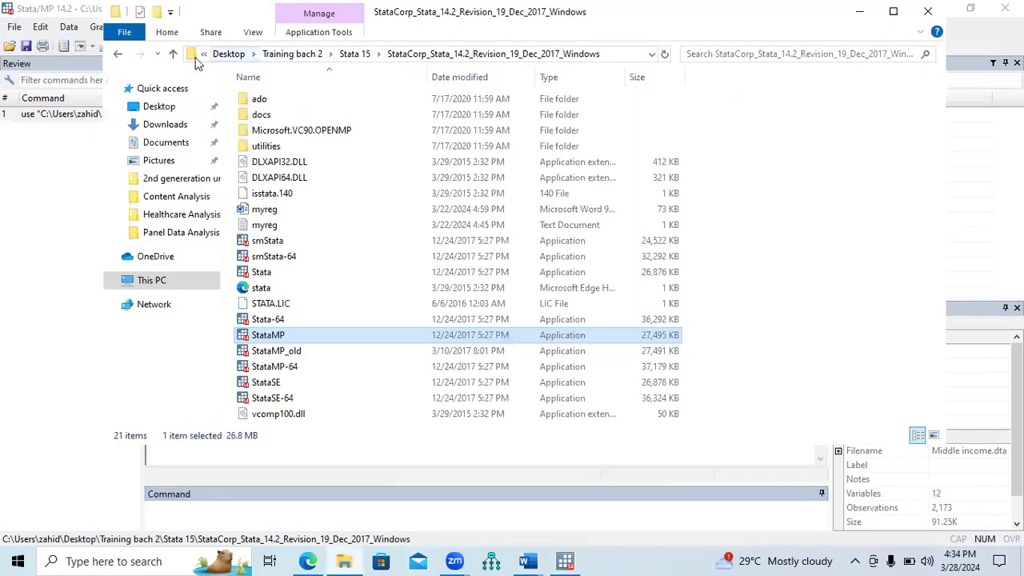
pyautogui.click(173, 55)
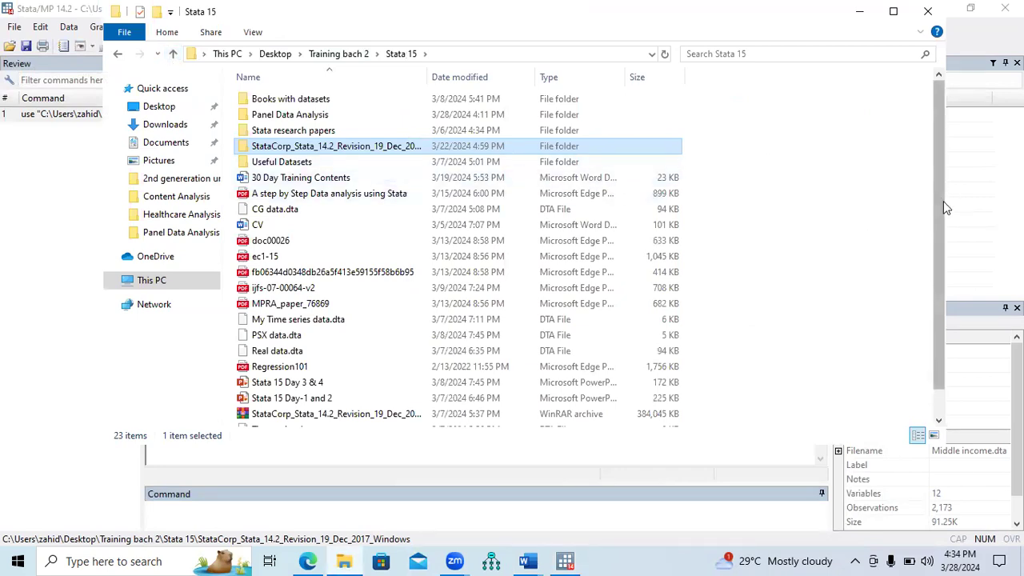
pyautogui.click(326, 115)
pyautogui.doubleClick(326, 115)
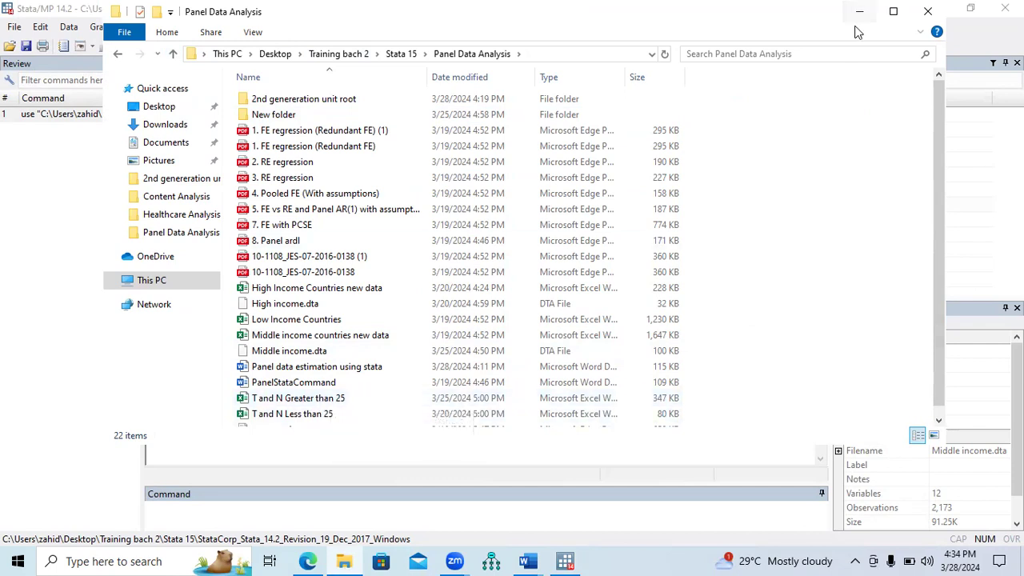
pyautogui.click(859, 12)
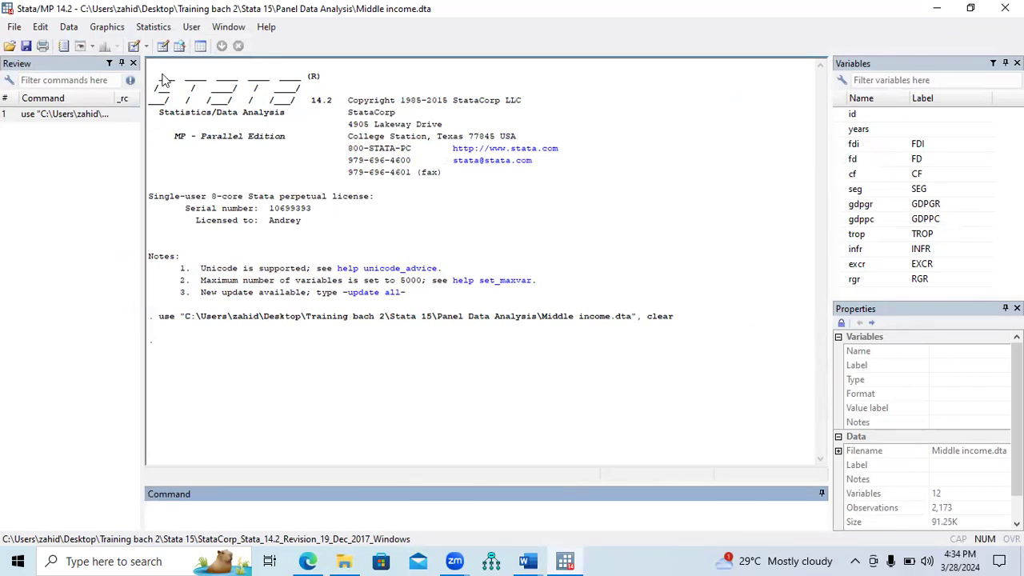
# - Open the dataset in the editable Data Editor and check the panel id in its final row
pyautogui.click(163, 48)
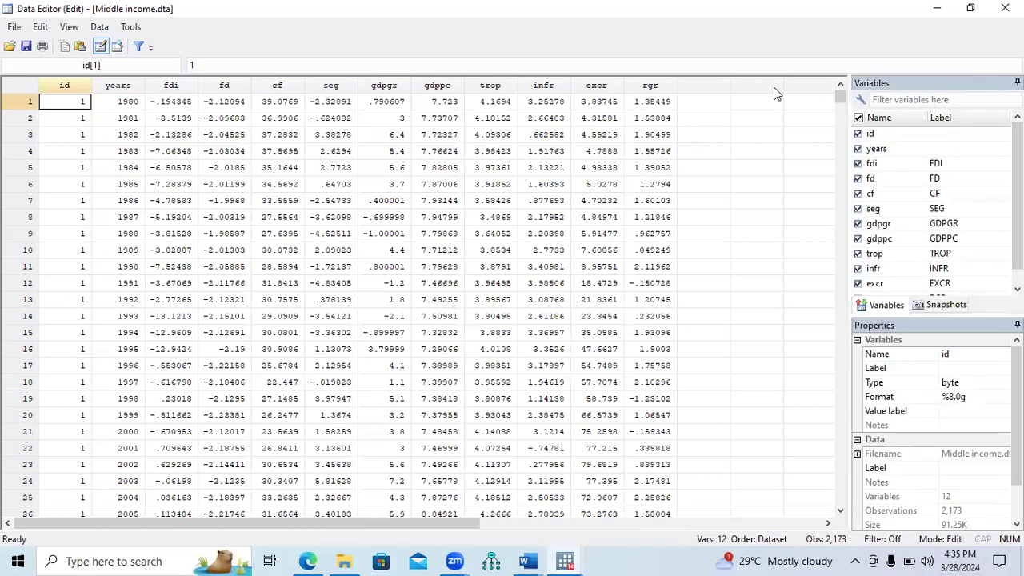
pyautogui.moveTo(840, 96); pyautogui.dragTo(832, 502)
pyautogui.click(80, 369)
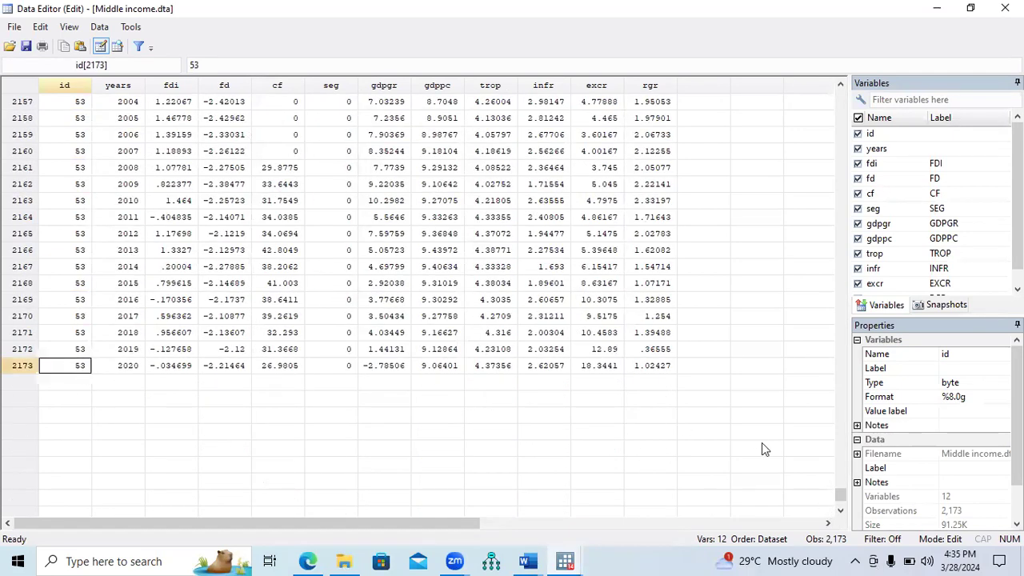
# - Check the first and last years of the last panel id, then return to the "Panel data estimation using stata" document
pyautogui.scroll(15, 848, 497)
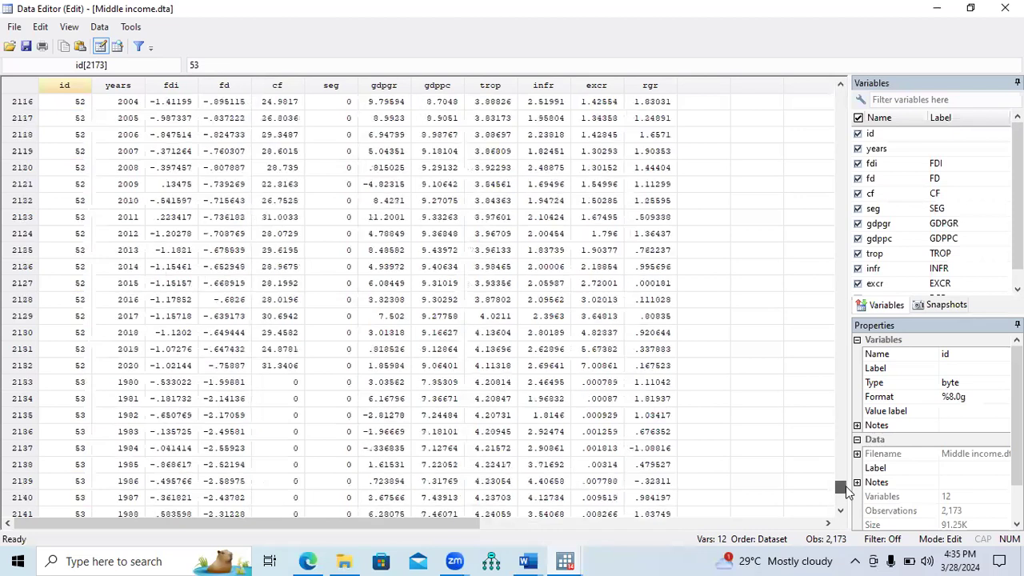
pyautogui.scroll(8, 847, 490)
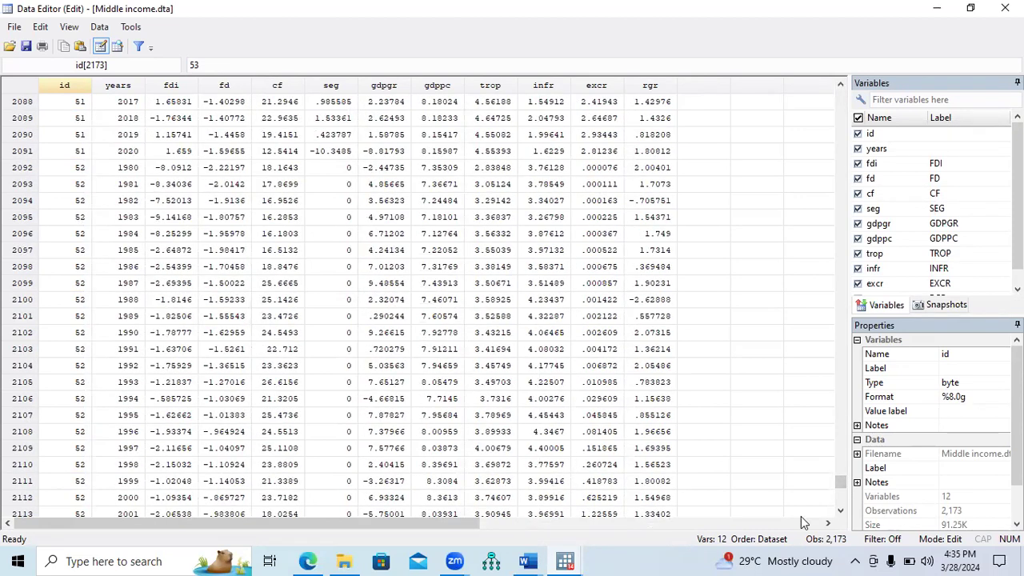
pyautogui.click(838, 506)
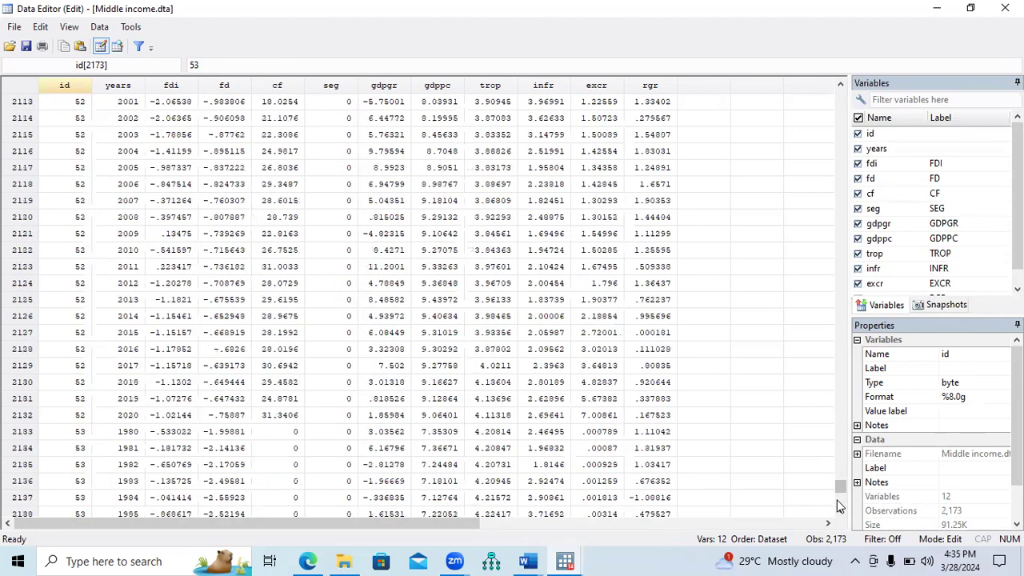
pyautogui.click(136, 436)
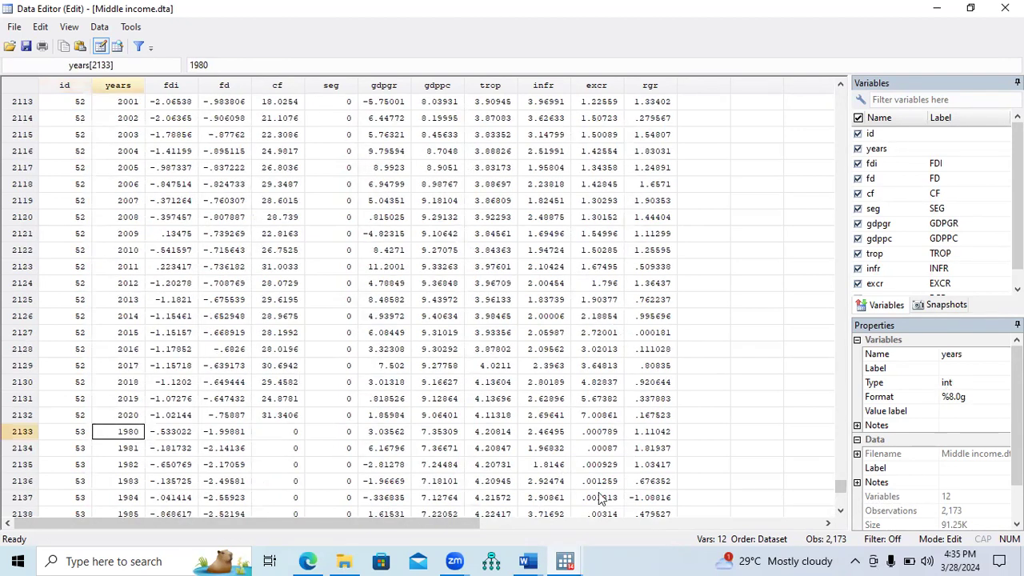
pyautogui.moveTo(837, 485); pyautogui.dragTo(840, 498)
pyautogui.click(124, 371)
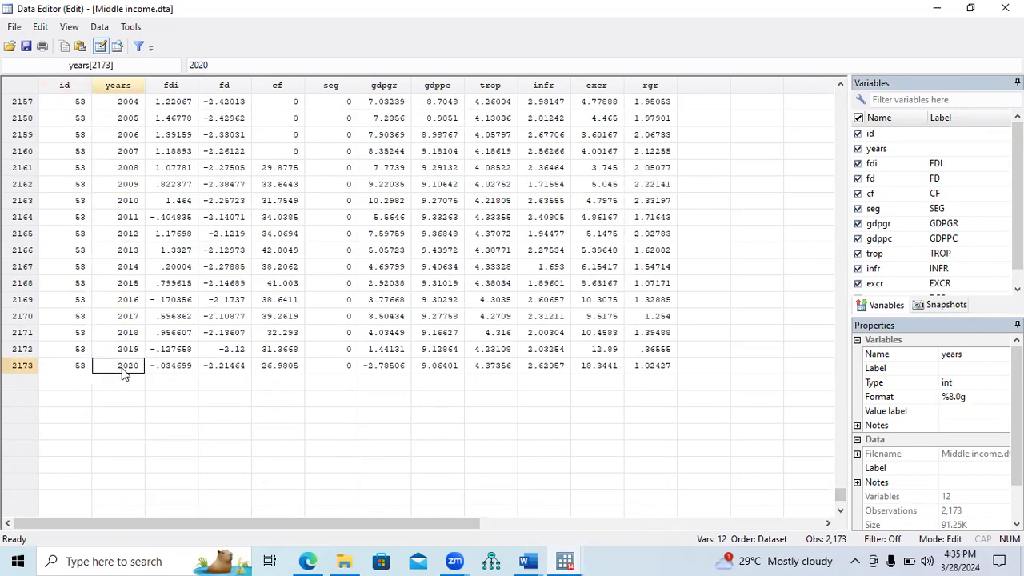
pyautogui.moveTo(832, 491); pyautogui.dragTo(838, 94)
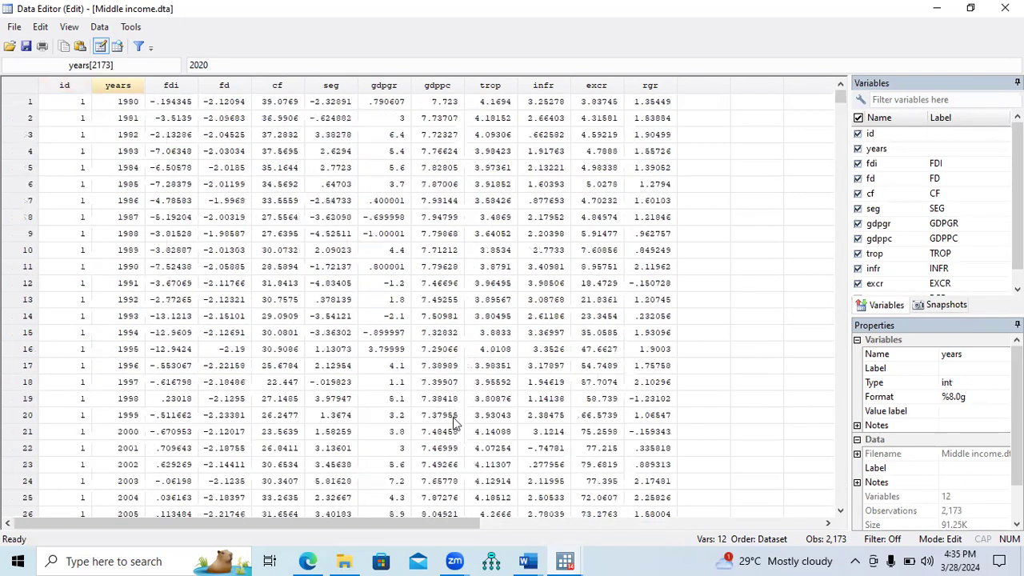
pyautogui.click(527, 560)
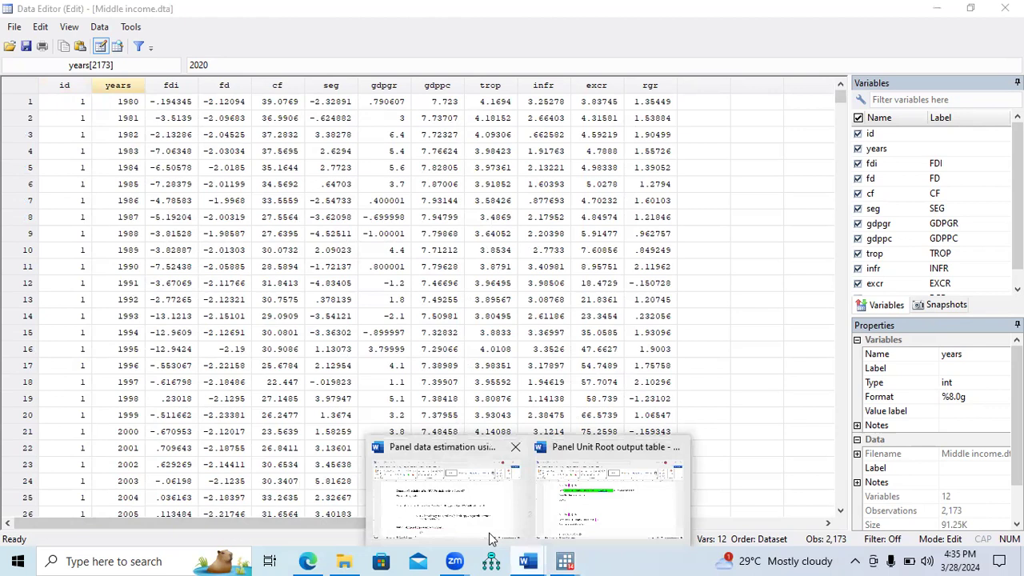
pyautogui.click(490, 541)
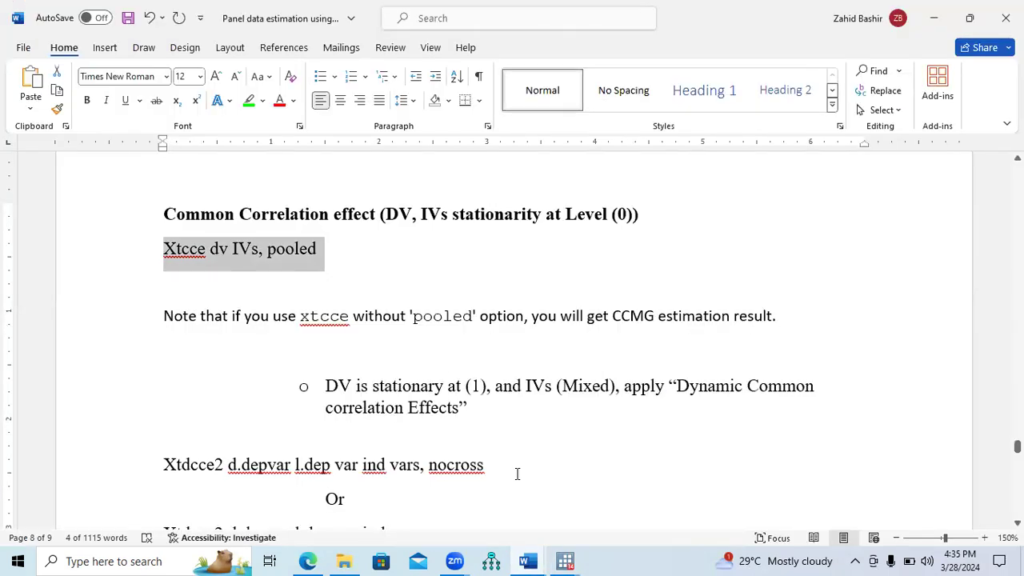
# - Review the CIPS table and the common correlation effect variable lists in the "Panel Unit Root output table" document
pyautogui.click(527, 561)
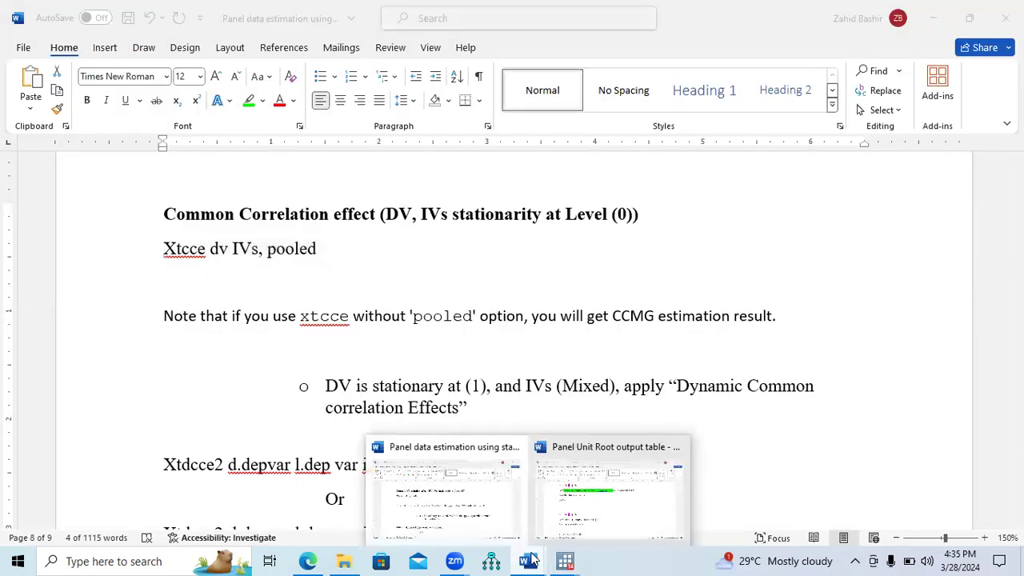
pyautogui.click(592, 504)
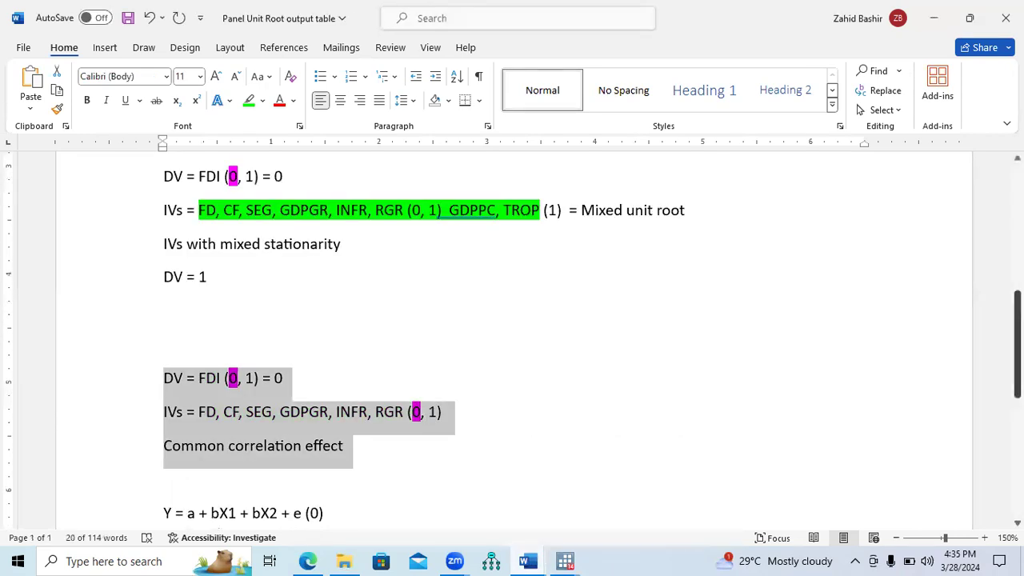
pyautogui.scroll(6, 512, 336)
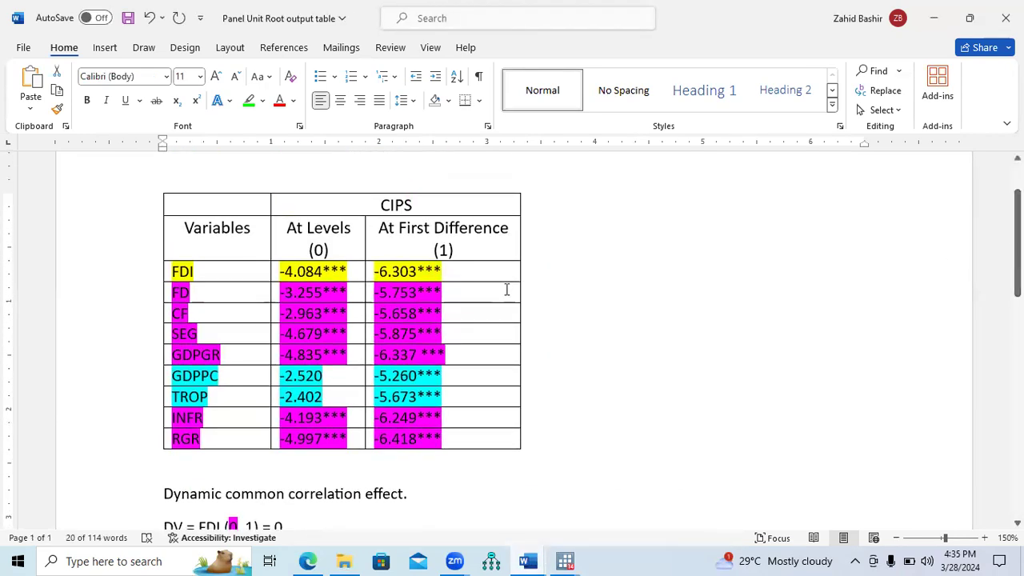
pyautogui.click(120, 275)
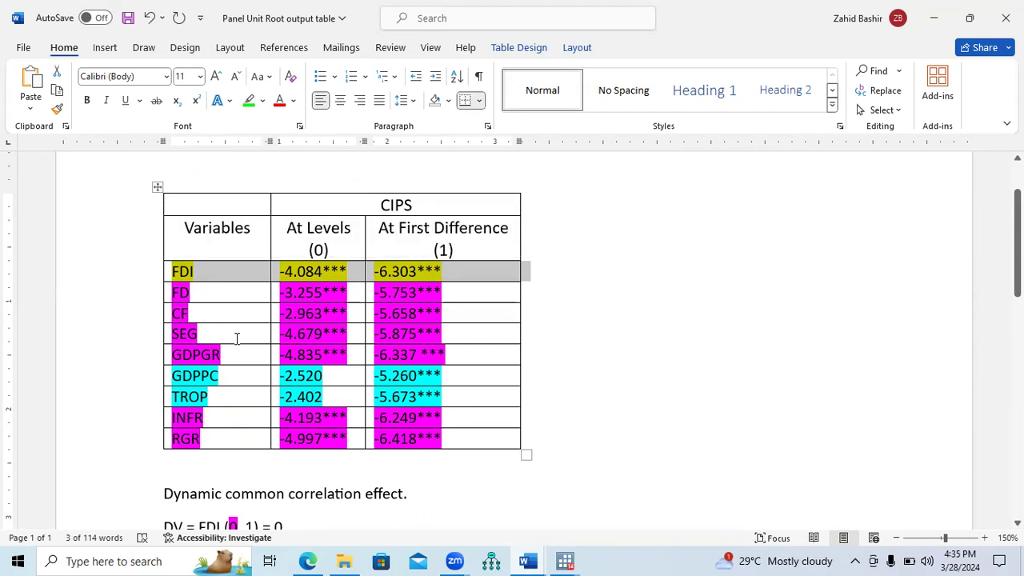
pyautogui.scroll(-6, 512, 336)
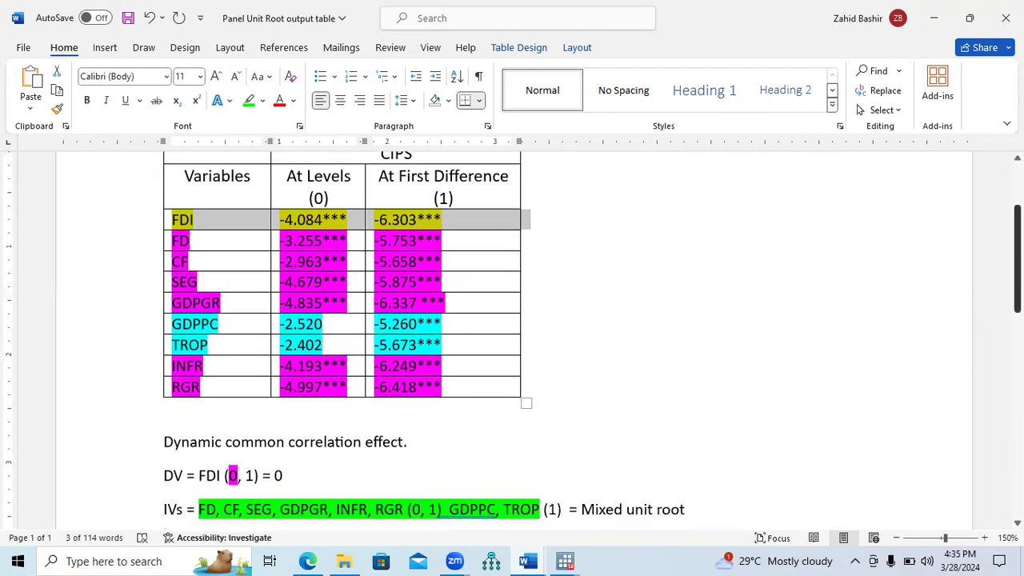
pyautogui.scroll(-2, 587, 407)
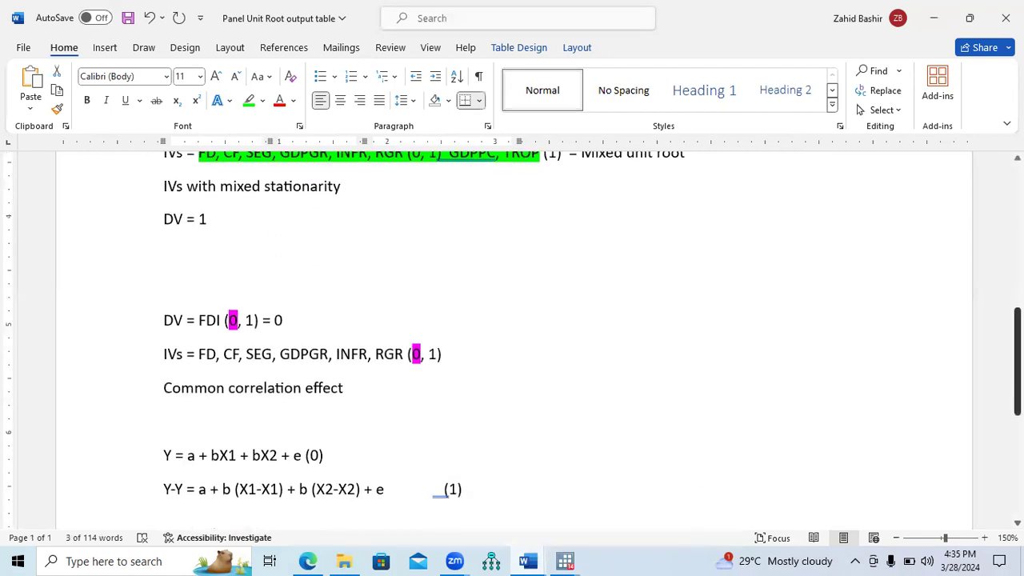
pyautogui.click(450, 345)
pyautogui.moveTo(303, 324); pyautogui.dragTo(165, 300)
pyautogui.click(221, 312)
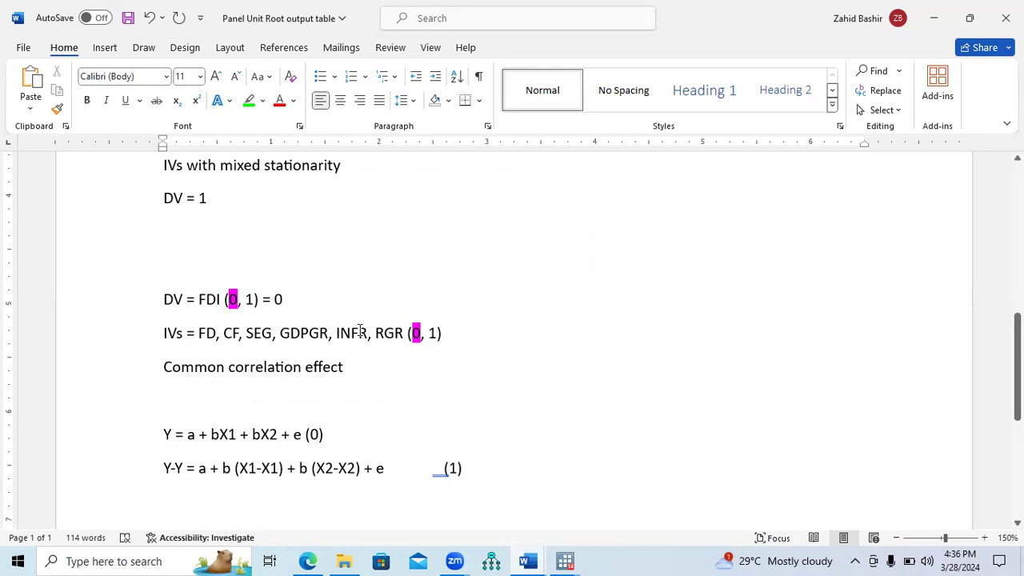
pyautogui.moveTo(352, 368); pyautogui.dragTo(188, 375)
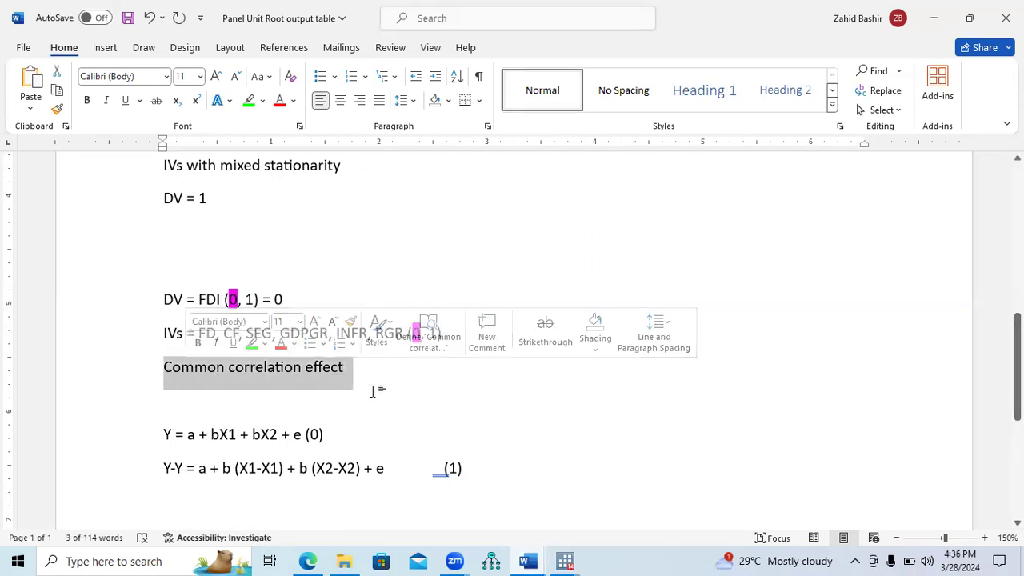
# - Return to Stata and start an xtcce command with fdi as the dependent variable
pyautogui.click(565, 561)
pyautogui.click(510, 506)
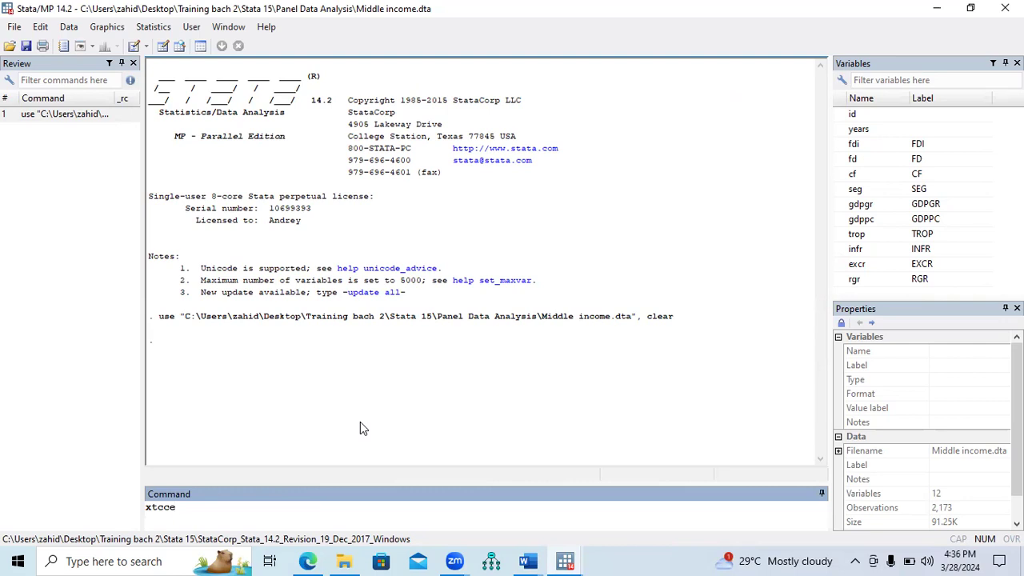
pyautogui.doubleClick(842, 147)
pyautogui.click(237, 512)
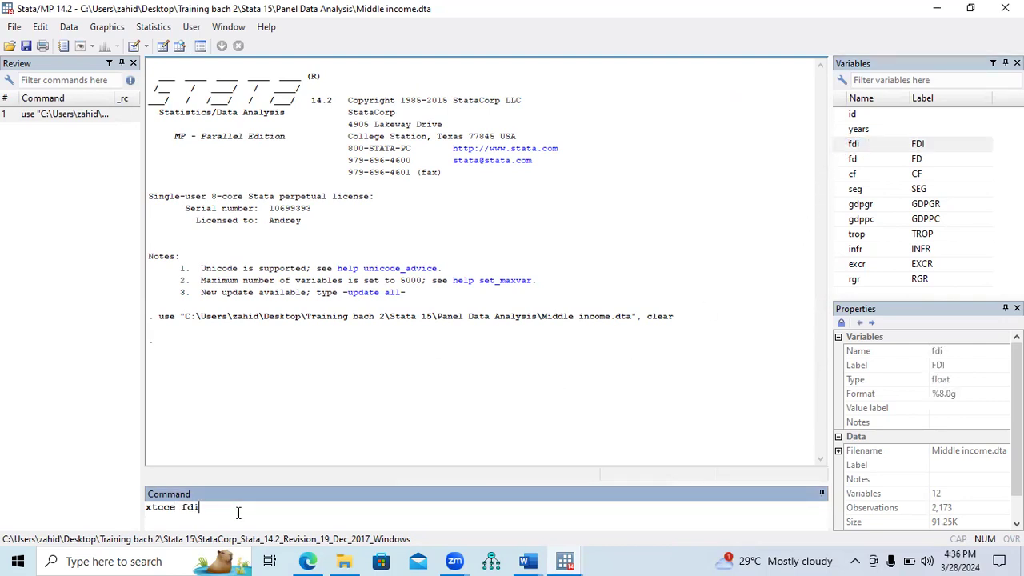
# - Check the independent variables listed for the common correlation effect in the "Panel Unit Root output table" document
pyautogui.click(534, 563)
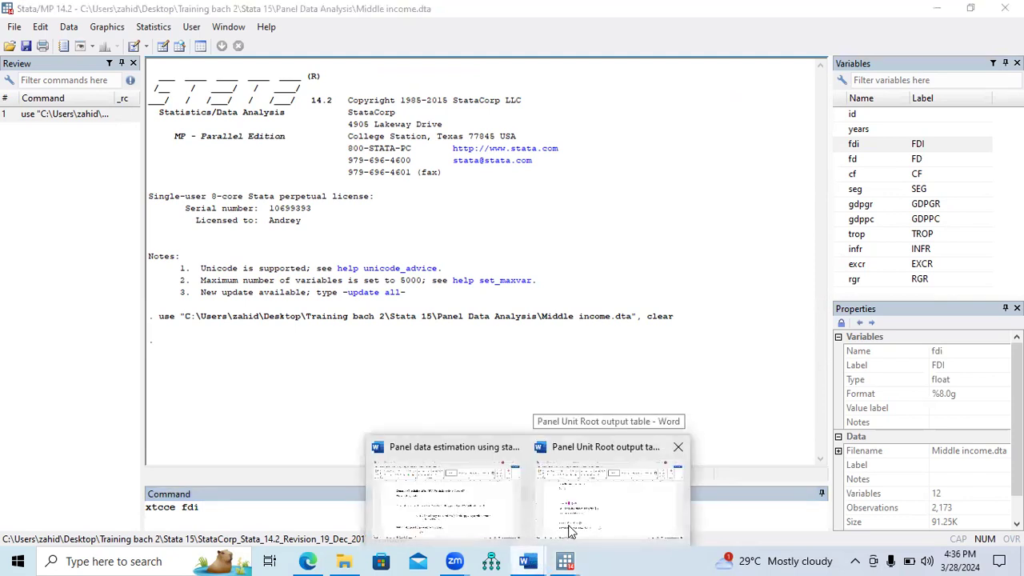
pyautogui.click(569, 531)
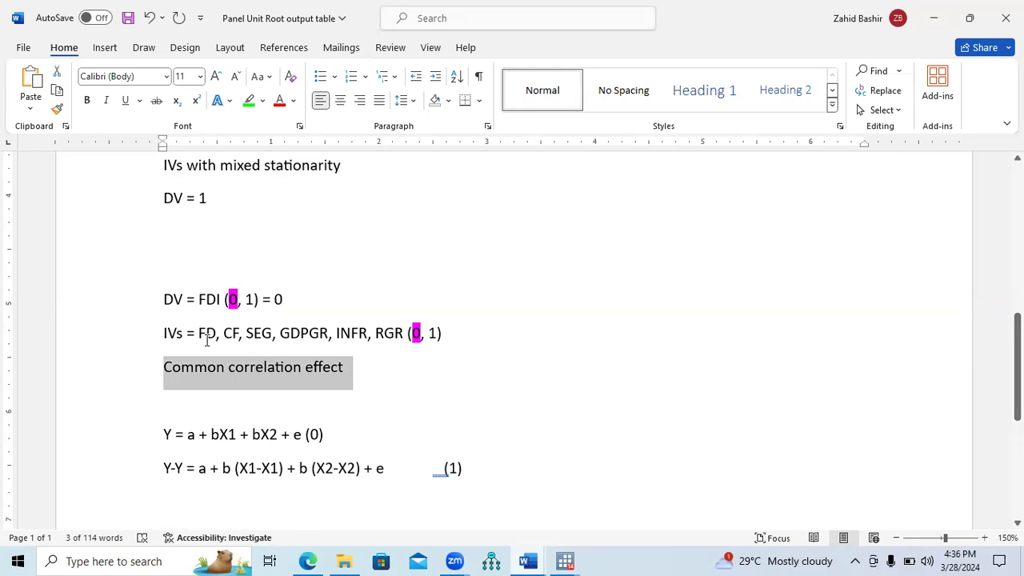
pyautogui.moveTo(199, 334); pyautogui.dragTo(223, 334)
pyautogui.moveTo(1017, 376); pyautogui.dragTo(1018, 302)
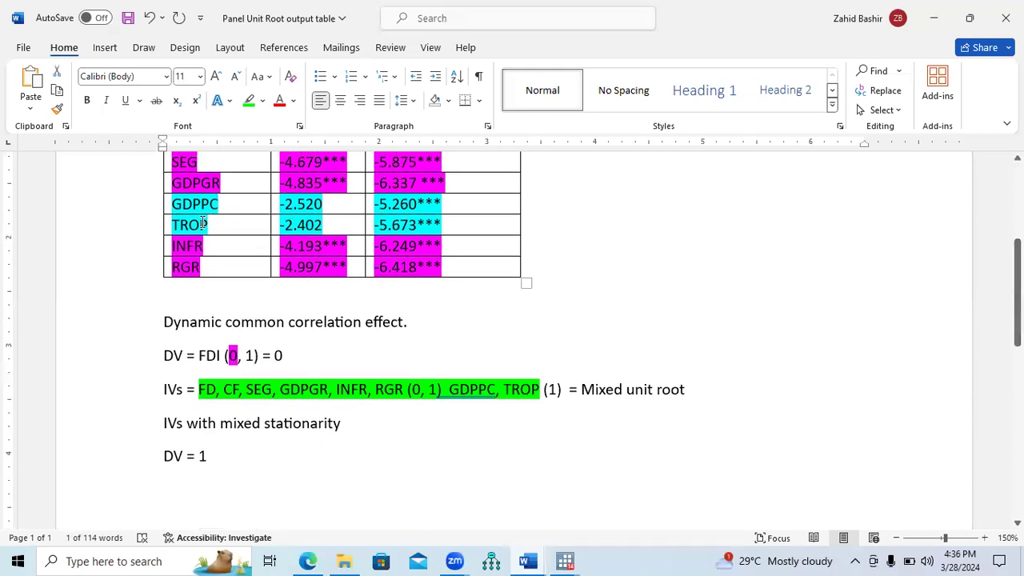
# - Back in Stata, add fd, cf, seg, gdpgr, infr, excr and rgr as independent variables to the xtcce command
pyautogui.click(565, 560)
pyautogui.click(476, 509)
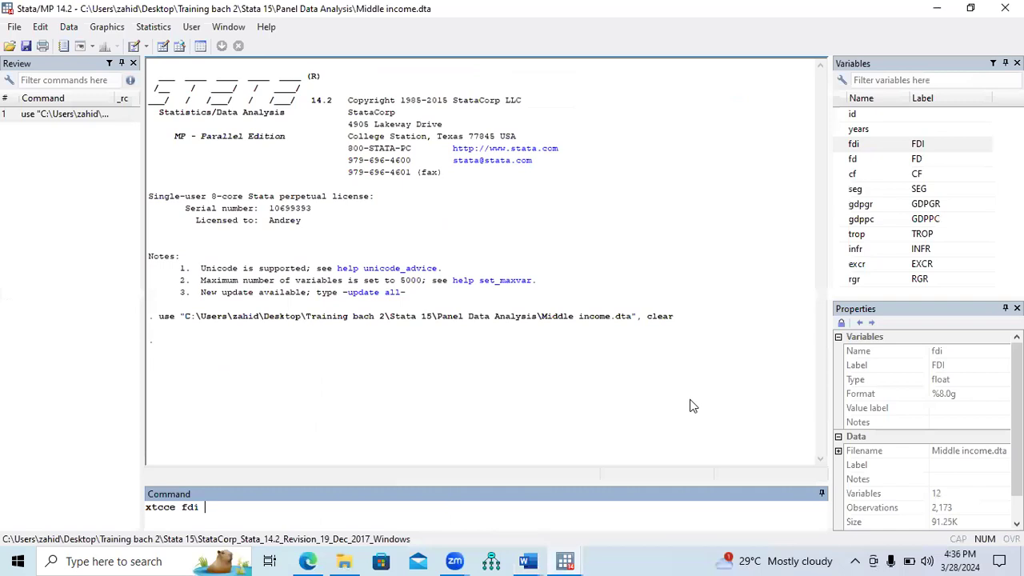
pyautogui.click(839, 161)
pyautogui.click(839, 174)
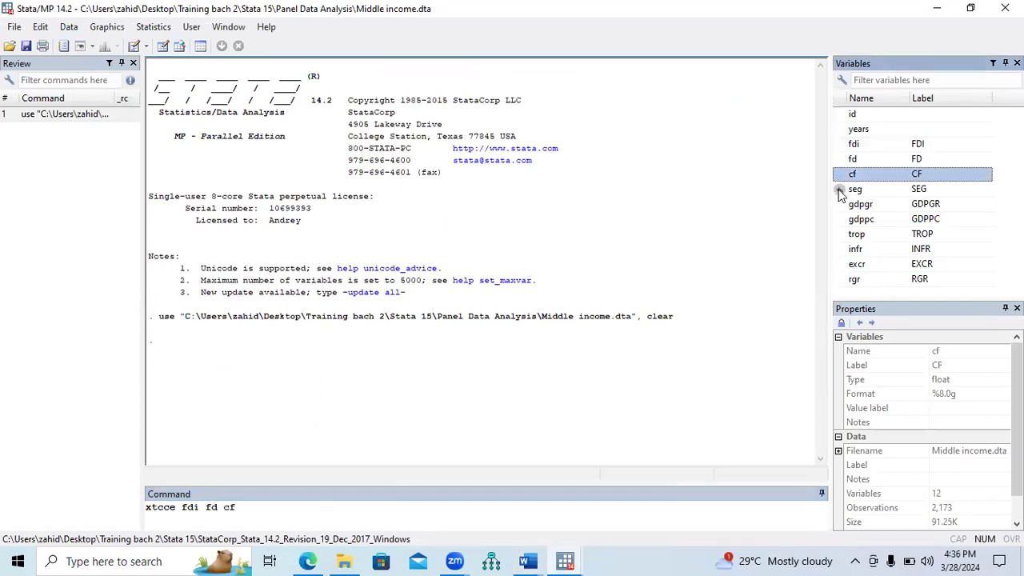
pyautogui.click(838, 190)
pyautogui.click(839, 204)
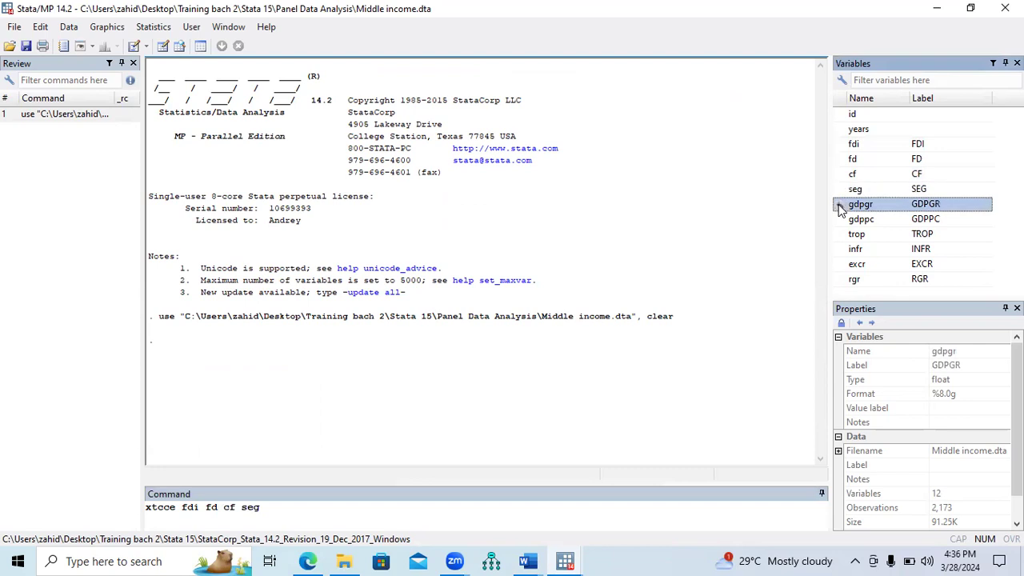
pyautogui.click(838, 250)
pyautogui.click(838, 264)
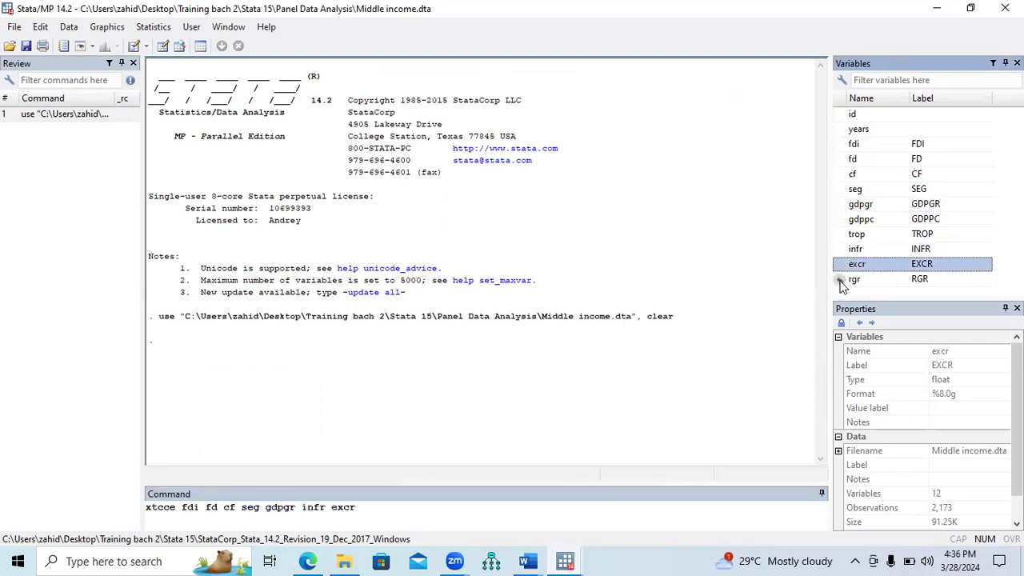
pyautogui.click(839, 279)
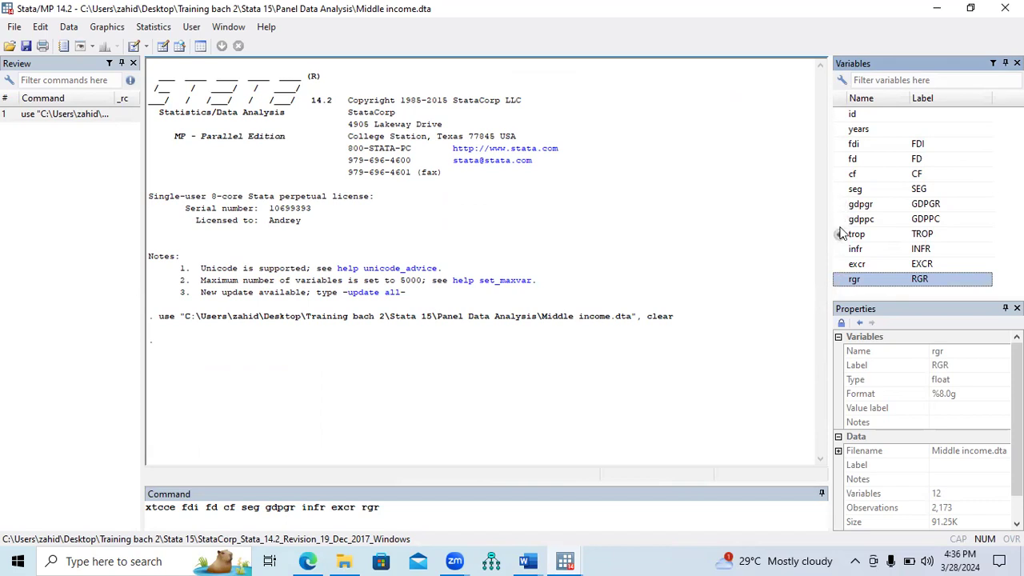
# - Add the pooled option to the xtcce command, check the syntax against the "Panel data estimation using stata" document, and run it
pyautogui.click(395, 508)
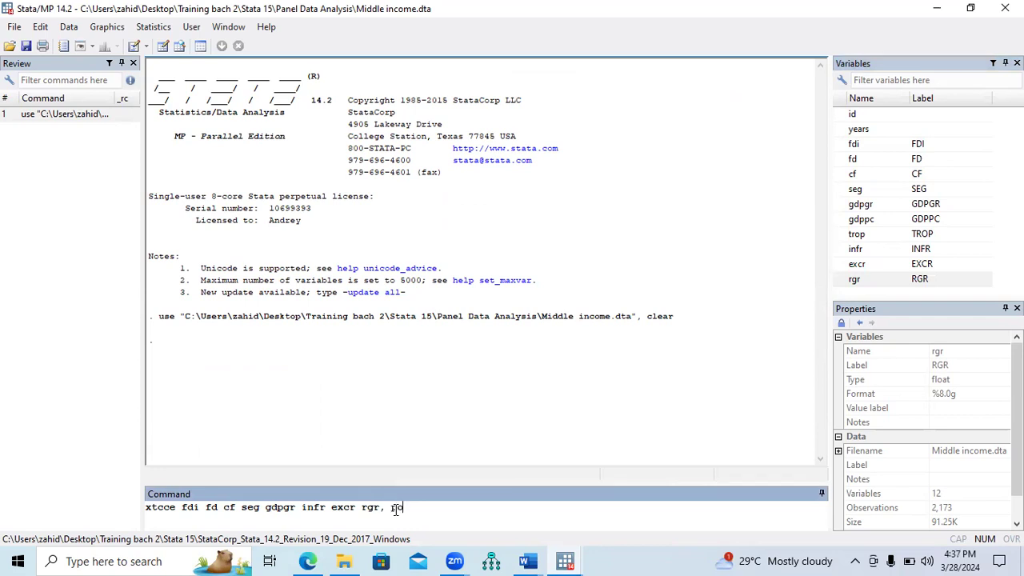
pyautogui.write(', pooled')
pyautogui.click(528, 561)
pyautogui.click(478, 492)
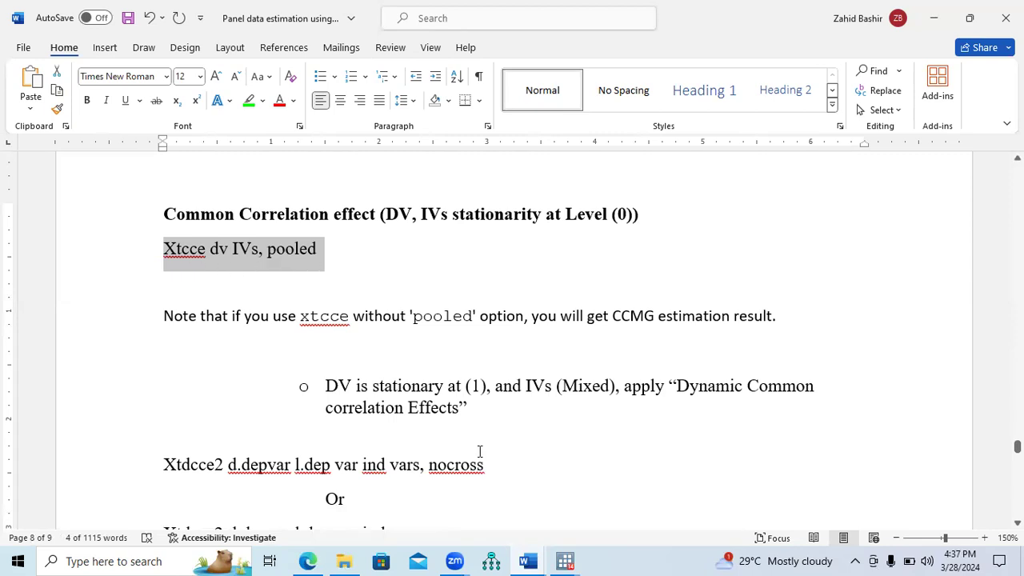
pyautogui.click(564, 561)
pyautogui.click(463, 512)
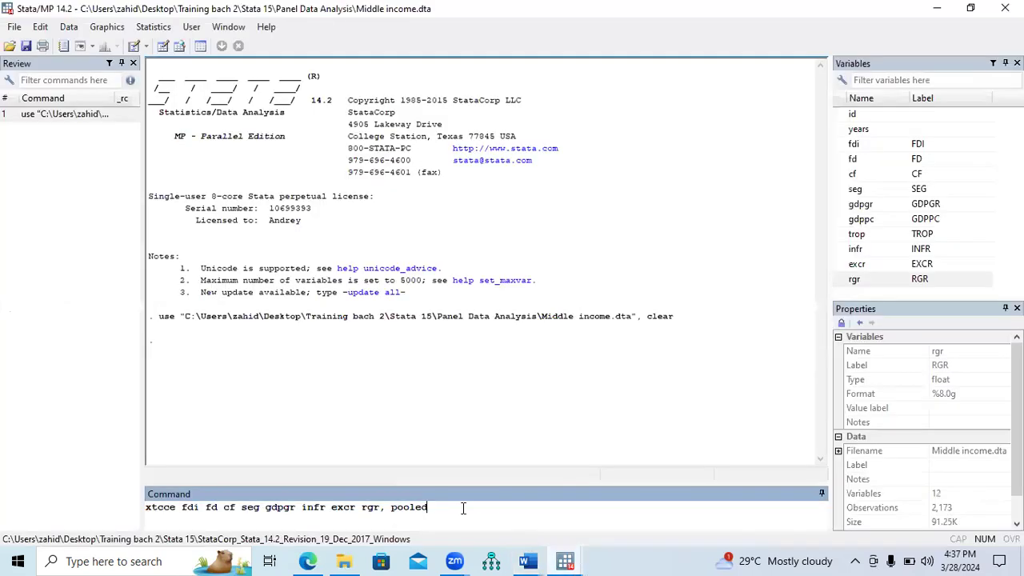
pyautogui.press('Return')
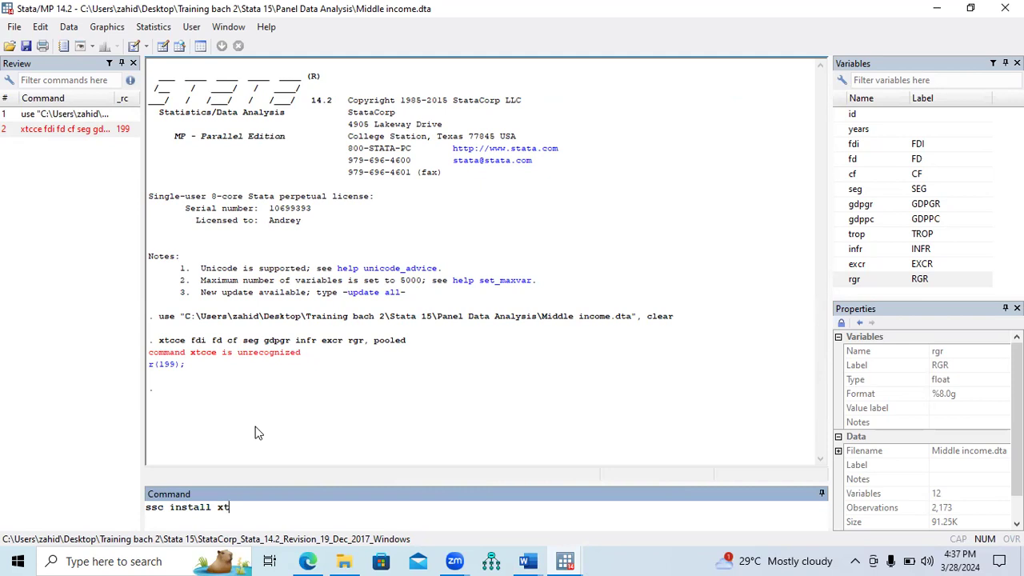
# - Install the xtcce package from SSC and rerun the pooled xtcce command for fdi
pyautogui.press('Return')
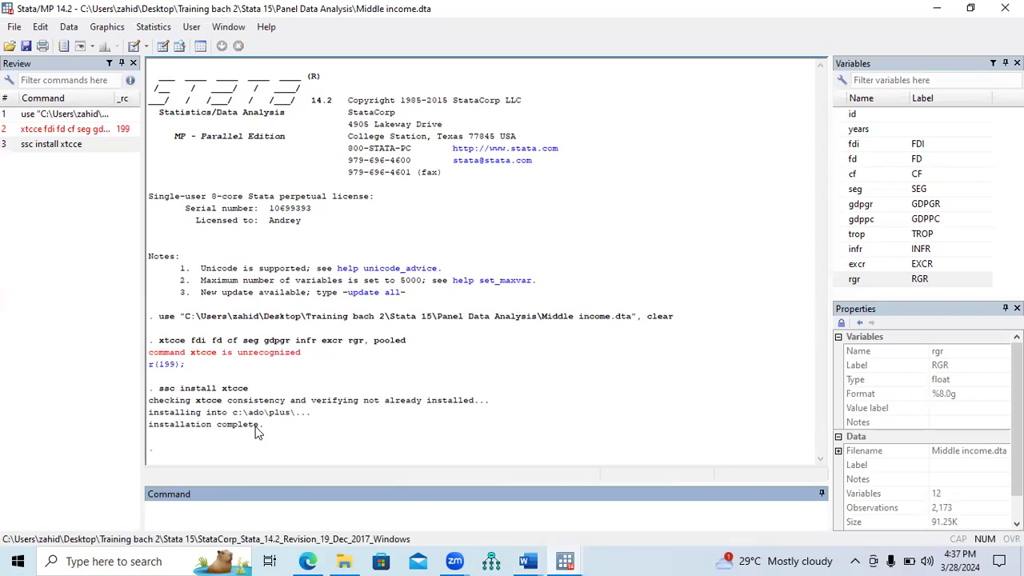
pyautogui.moveTo(264, 428); pyautogui.dragTo(149, 400)
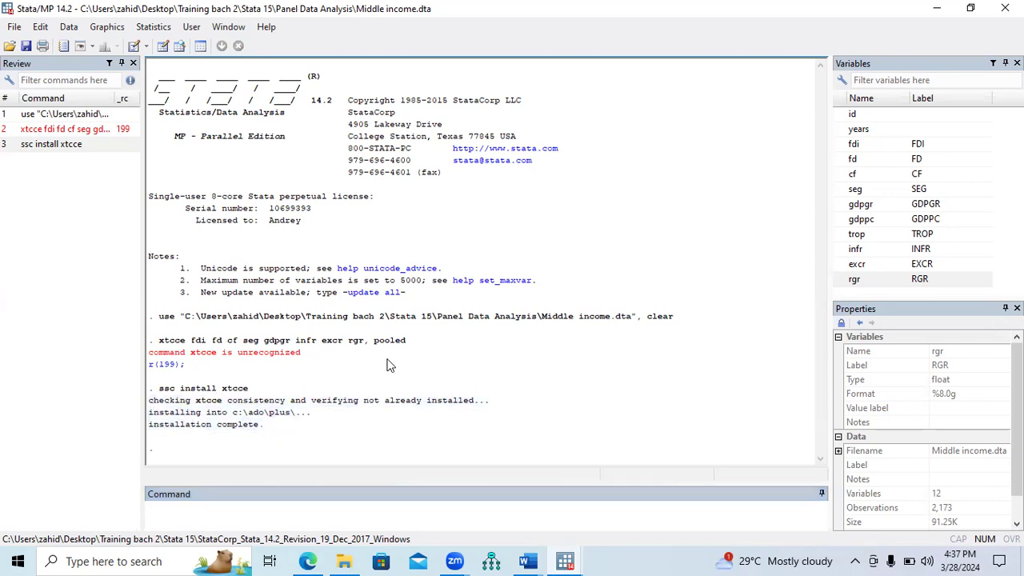
pyautogui.moveTo(406, 340); pyautogui.dragTo(160, 342)
pyautogui.hotkey('ctrl', 'c')
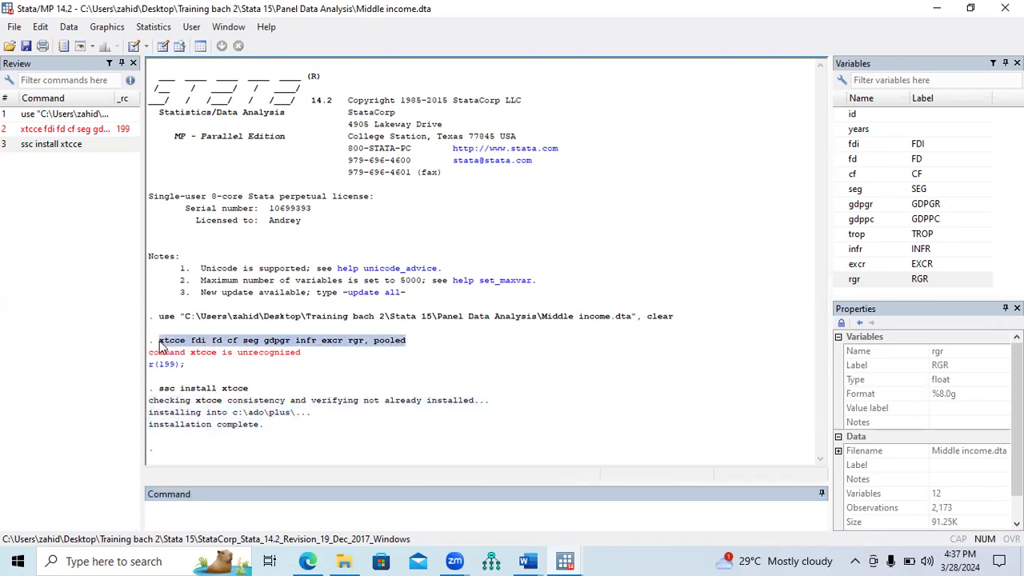
pyautogui.click(286, 508)
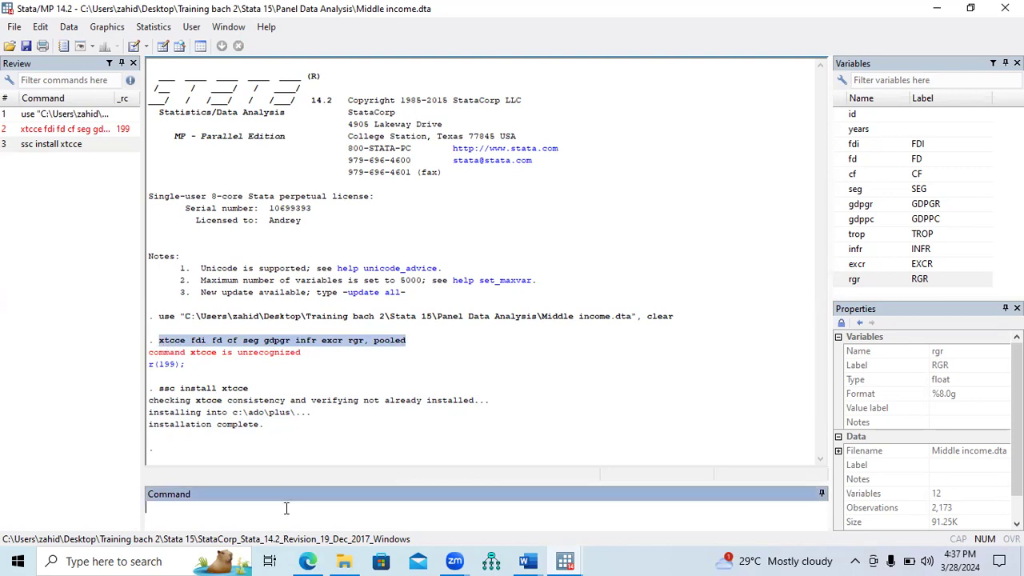
pyautogui.hotkey('ctrl', 'v')
pyautogui.press('Return')
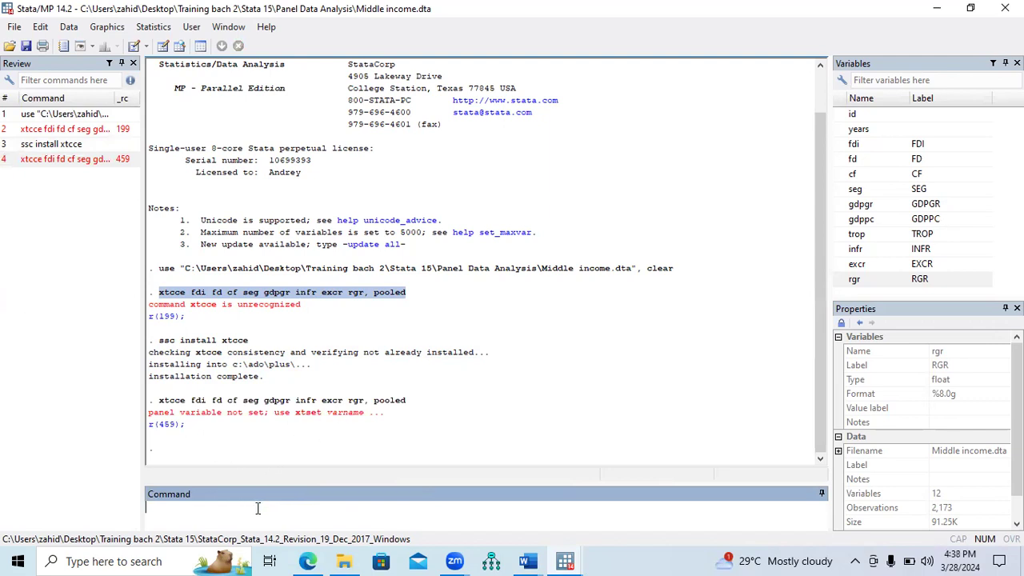
# - Declare the dataset as panel data with xtset, using id as panel variable and years as time variable
pyautogui.write('set')
pyautogui.doubleClick(842, 115)
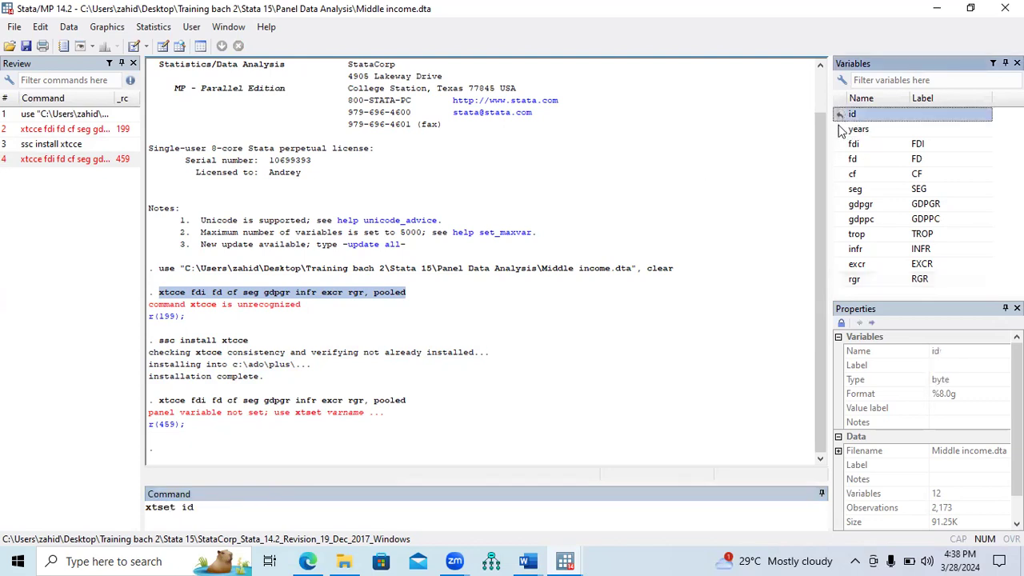
pyautogui.doubleClick(842, 130)
pyautogui.click(265, 515)
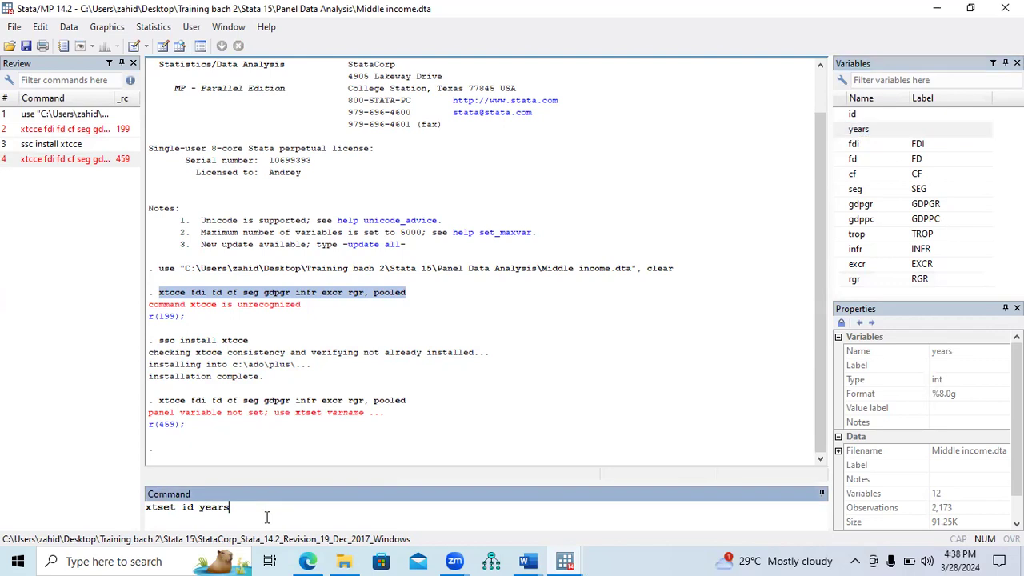
pyautogui.press('Return')
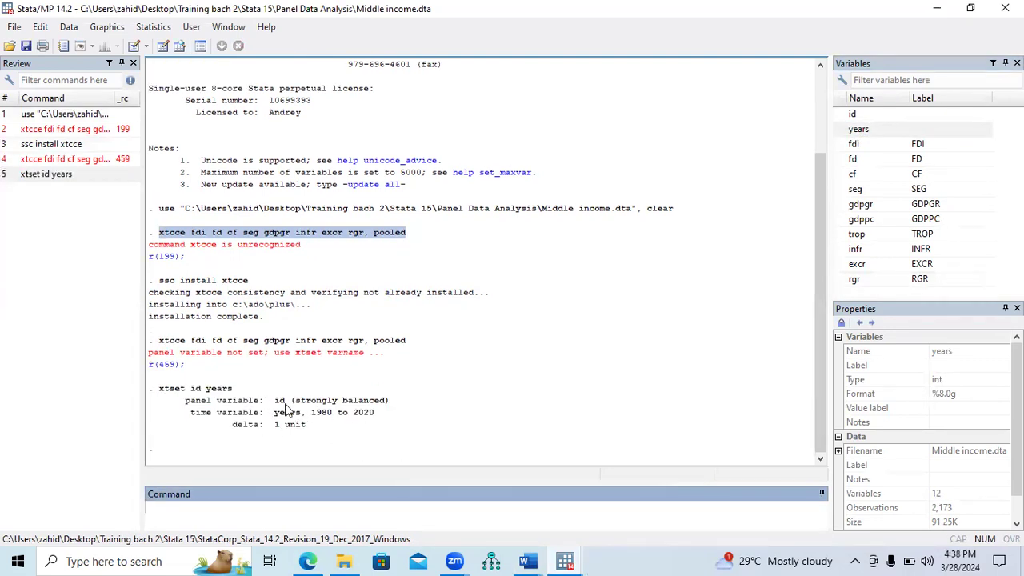
# - Try the command "xtcce fdi fd cf seg gdpgr infr excr rgr, pooled" again on the declared panel
pyautogui.moveTo(407, 346); pyautogui.dragTo(163, 350)
pyautogui.hotkey('ctrl', 'c')
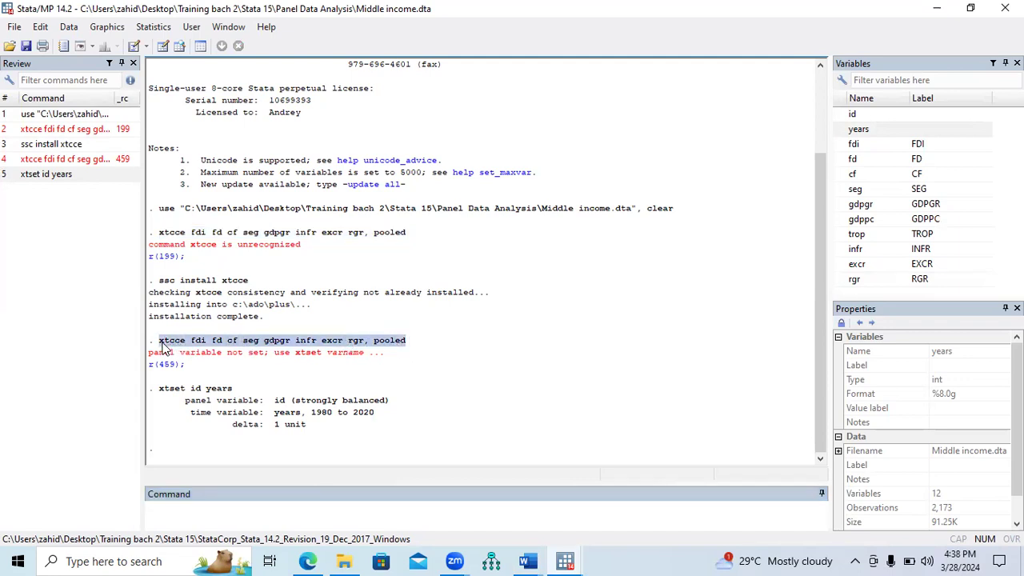
pyautogui.click(198, 506)
pyautogui.hotkey('ctrl', 'v')
pyautogui.press('Return')
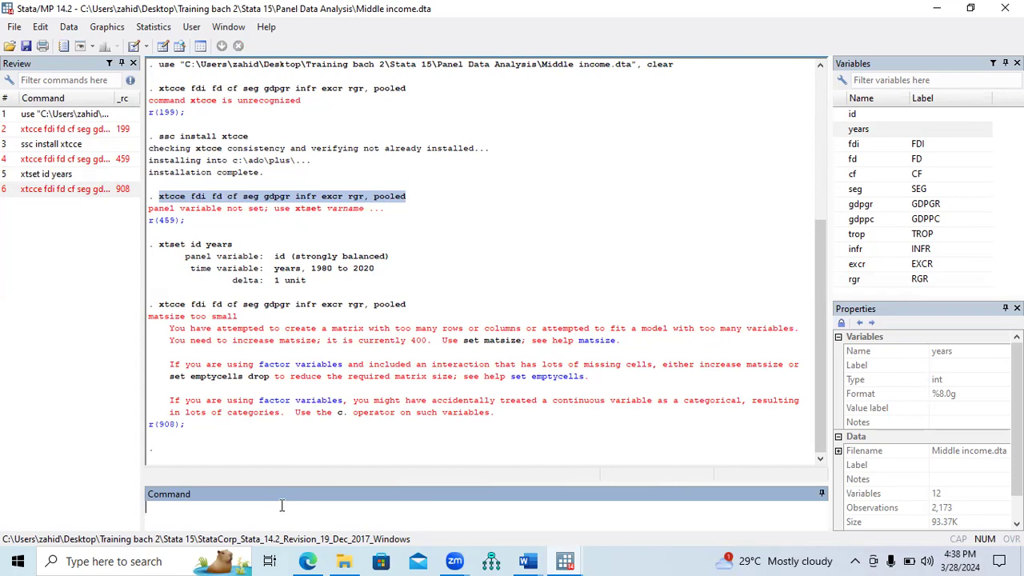
# - Set matsize to 1000 and compare it with the current size given in the error message
pyautogui.write('t matsize 1000')
pyautogui.press('Return')
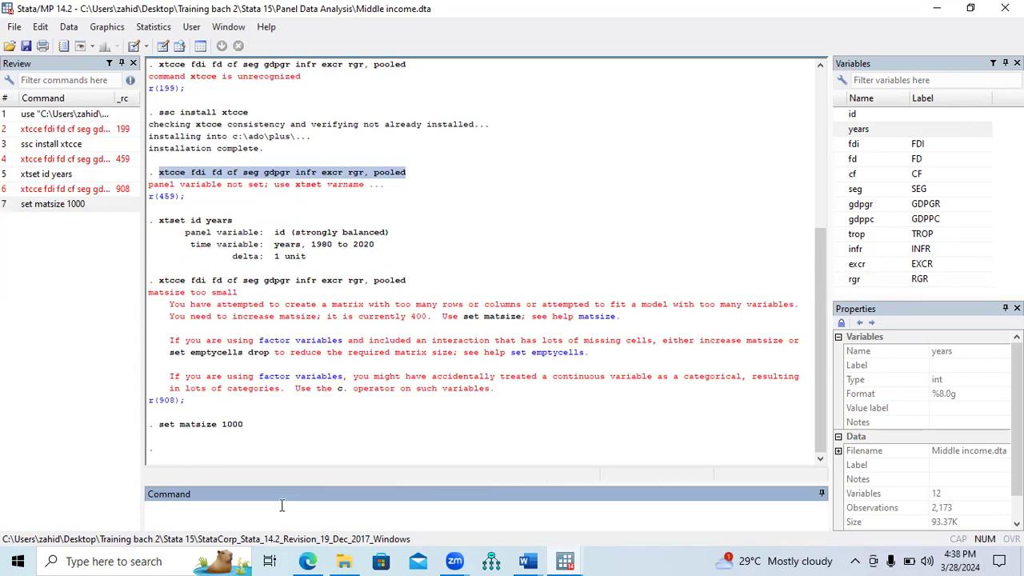
pyautogui.moveTo(246, 428); pyautogui.dragTo(164, 429)
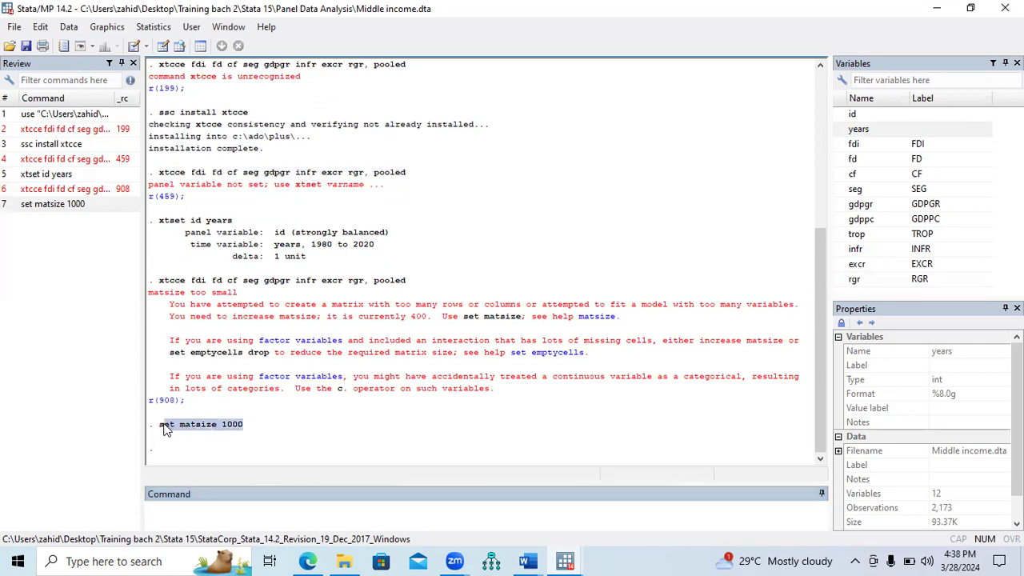
pyautogui.click(420, 317)
pyautogui.moveTo(396, 320); pyautogui.dragTo(358, 324)
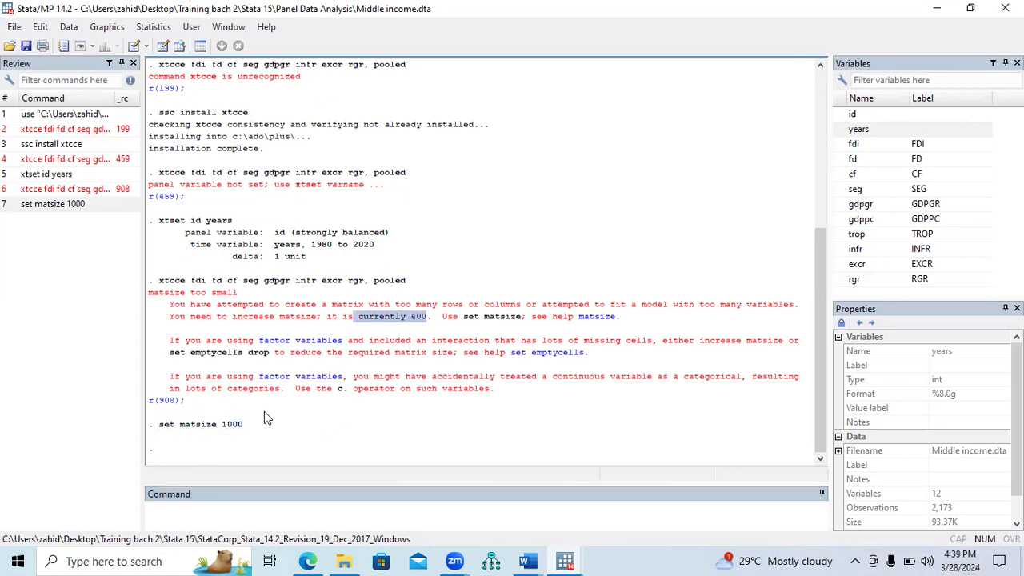
# - Rerun "xtcce fdi fd cf seg gdpgr infr excr rgr, pooled" under the enlarged matsize
pyautogui.moveTo(243, 426); pyautogui.dragTo(159, 435)
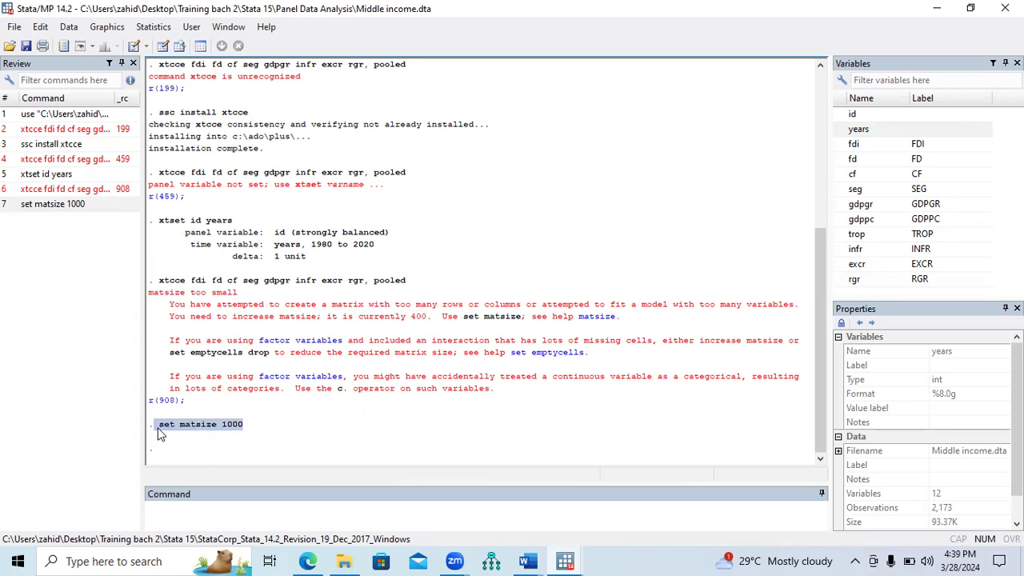
pyautogui.moveTo(408, 281); pyautogui.dragTo(160, 288)
pyautogui.hotkey('ctrl', 'c')
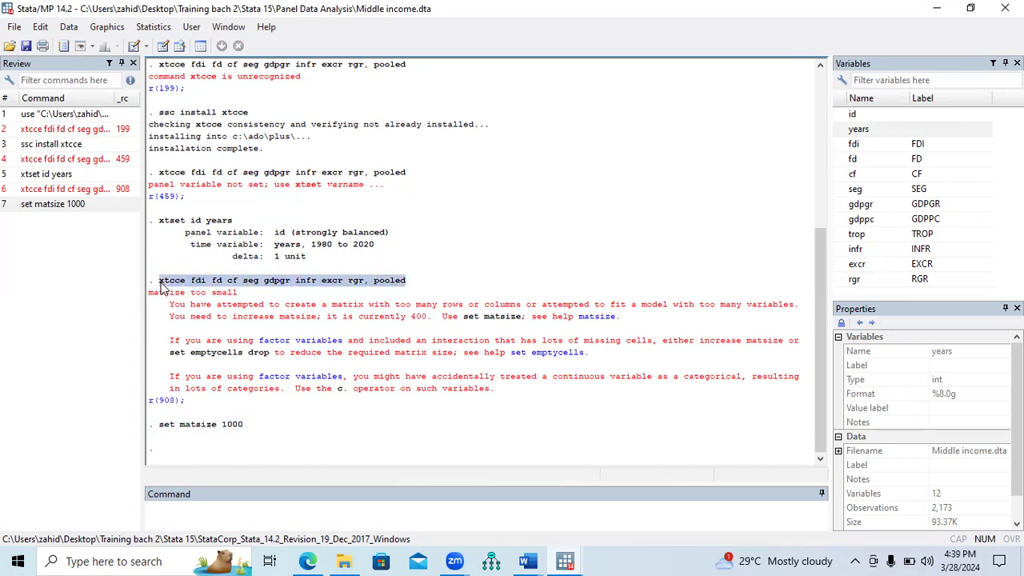
pyautogui.click(187, 507)
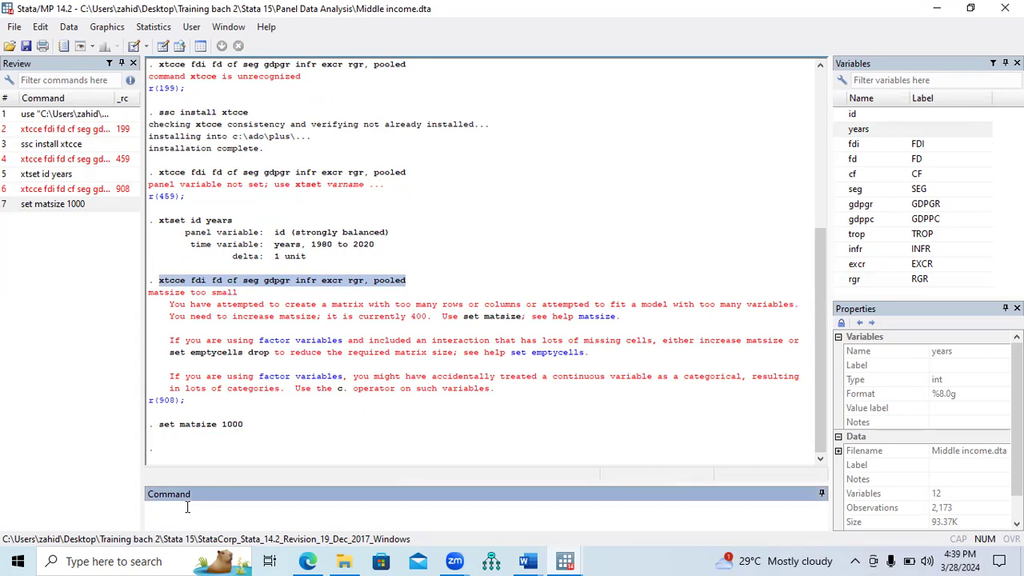
pyautogui.hotkey('ctrl', 'v')
pyautogui.press('Return')
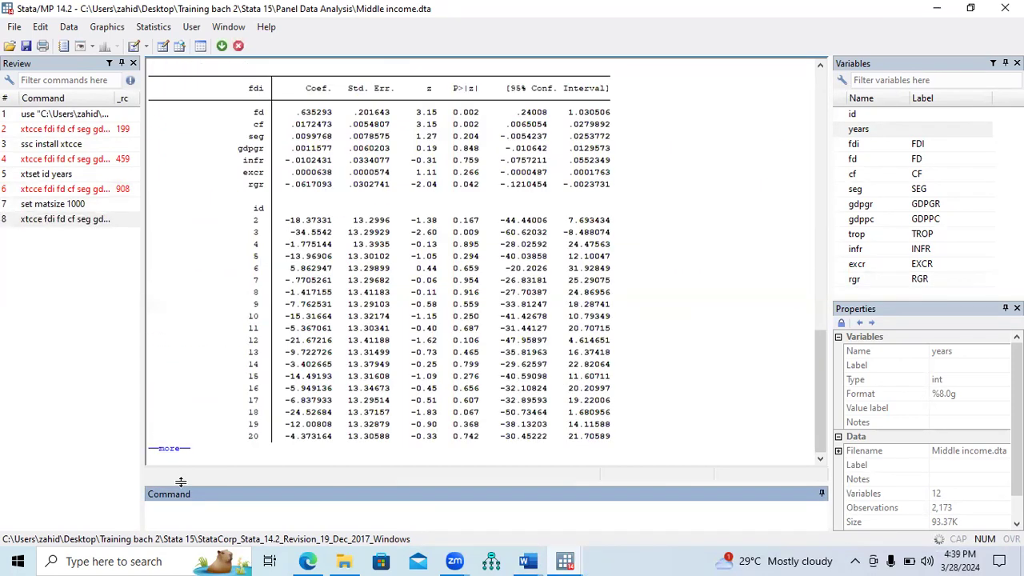
# - Page through the paused pooled estimation output to its end and examine the last group-specific rows
pyautogui.click(172, 451)
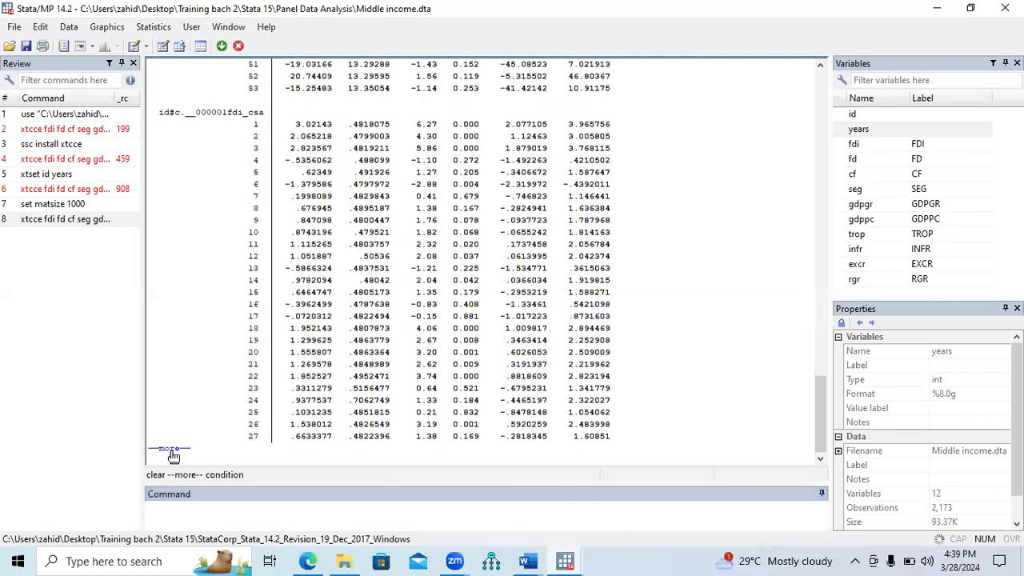
pyautogui.click(172, 452)
pyautogui.click(172, 451)
pyautogui.click(172, 451)
pyautogui.click(172, 451)
pyautogui.click(172, 451)
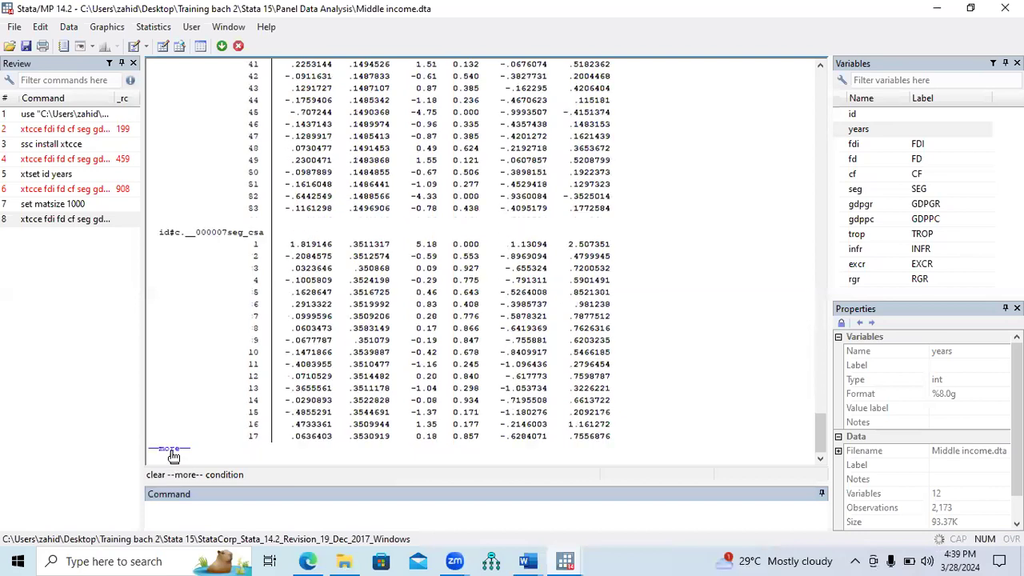
pyautogui.click(172, 451)
pyautogui.click(172, 451)
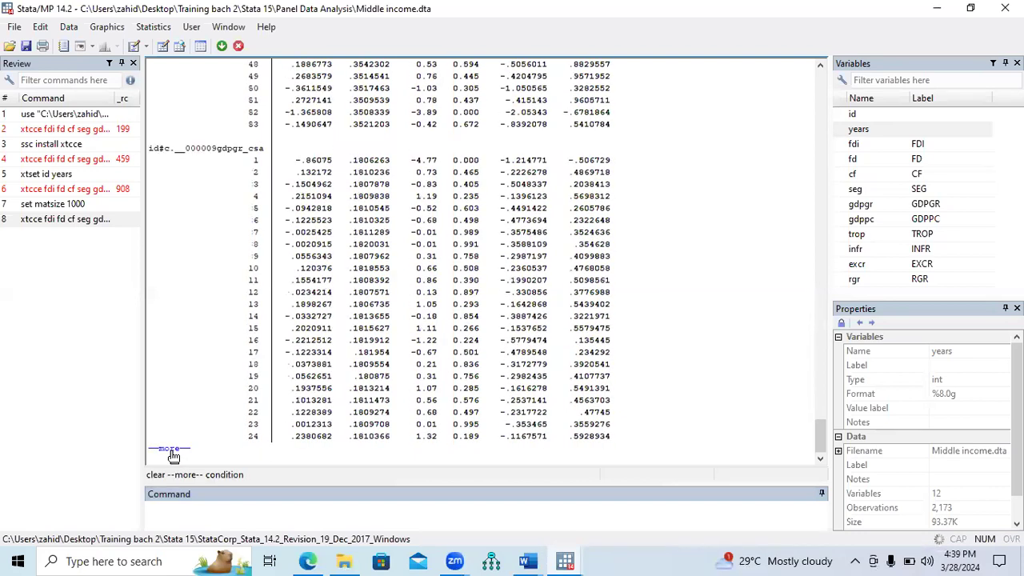
pyautogui.click(172, 451)
pyautogui.click(172, 452)
pyautogui.click(172, 452)
pyautogui.click(172, 451)
pyautogui.click(172, 451)
pyautogui.click(172, 451)
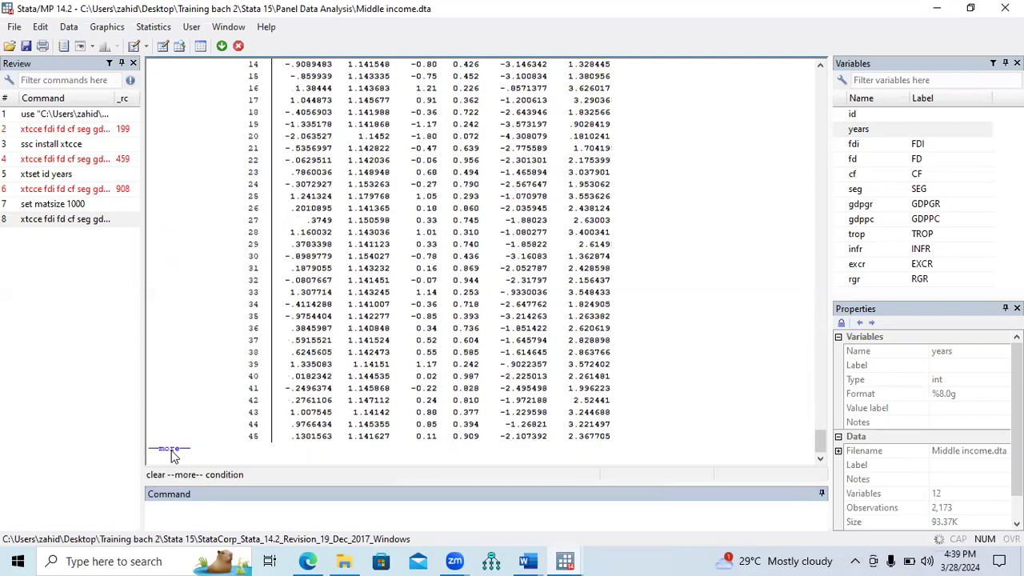
pyautogui.click(172, 451)
pyautogui.moveTo(817, 444); pyautogui.dragTo(820, 481)
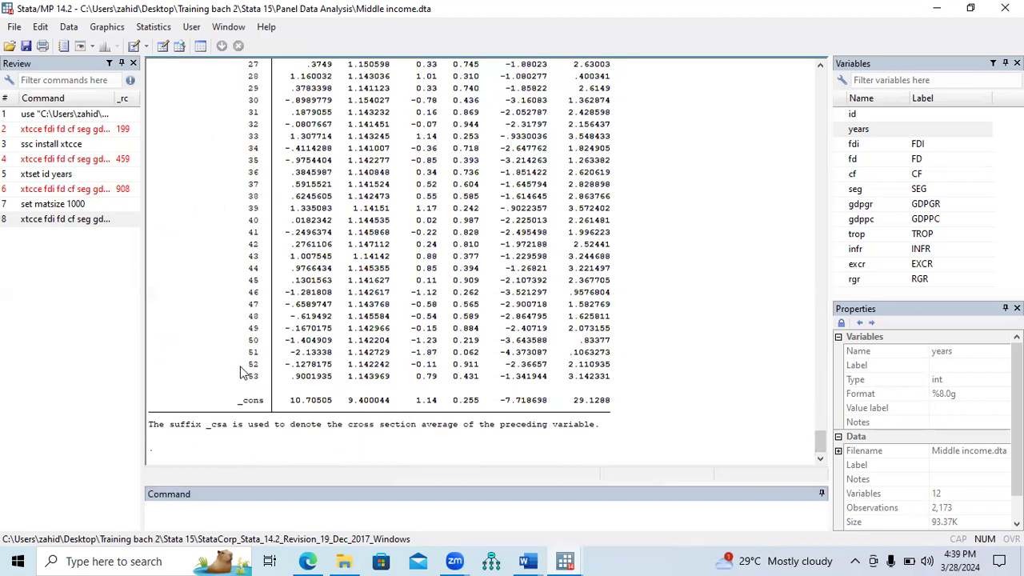
pyautogui.moveTo(253, 382); pyautogui.dragTo(561, 67)
# - Run the mean group estimation by reusing the xtcce command without its pooled option: "xtcce fdi fd cf seg gdpgr infr excr rgr"
pyautogui.moveTo(819, 441); pyautogui.dragTo(809, 108)
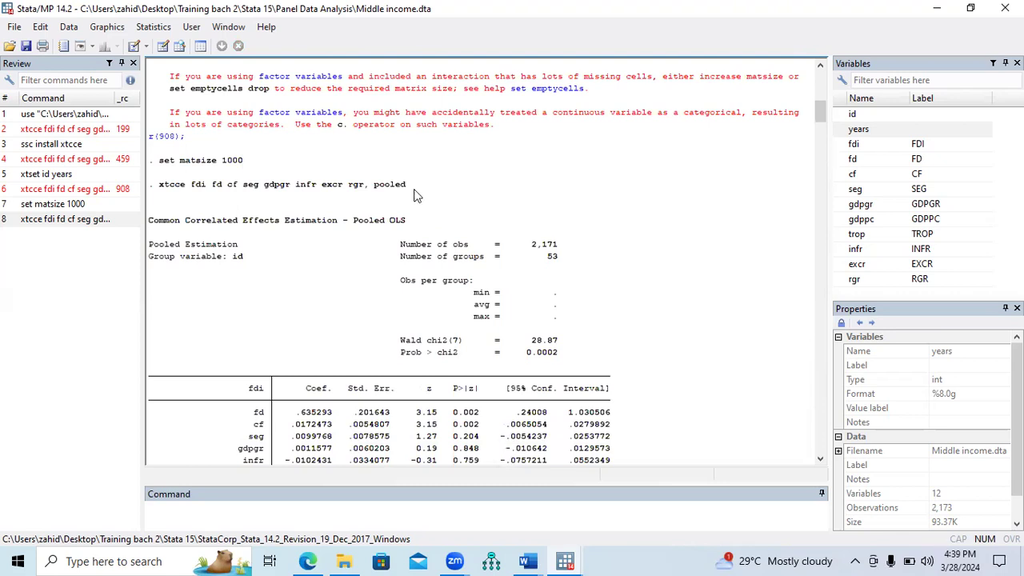
pyautogui.moveTo(407, 184); pyautogui.dragTo(159, 184)
pyautogui.hotkey('ctrl', 'c')
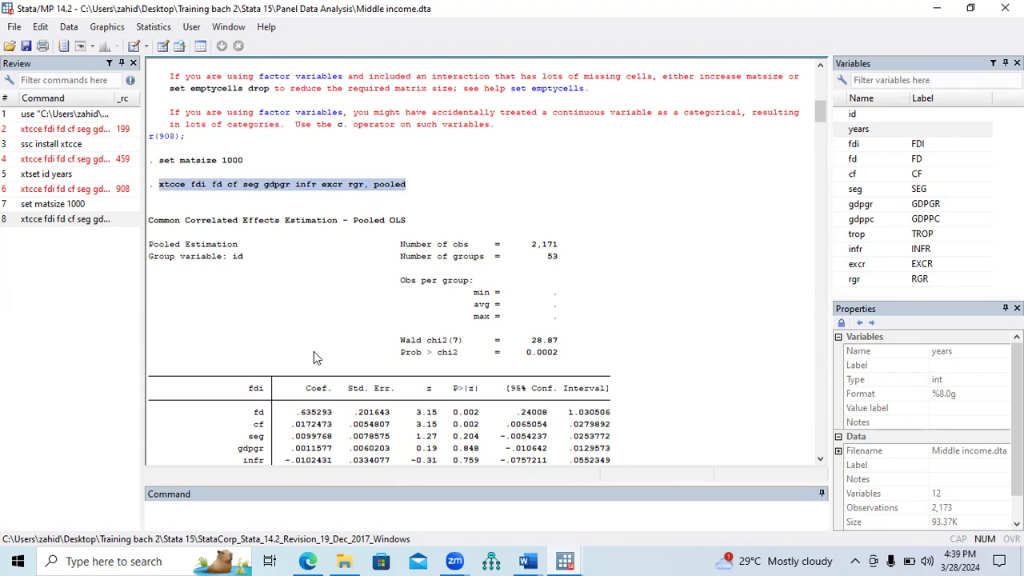
pyautogui.click(324, 508)
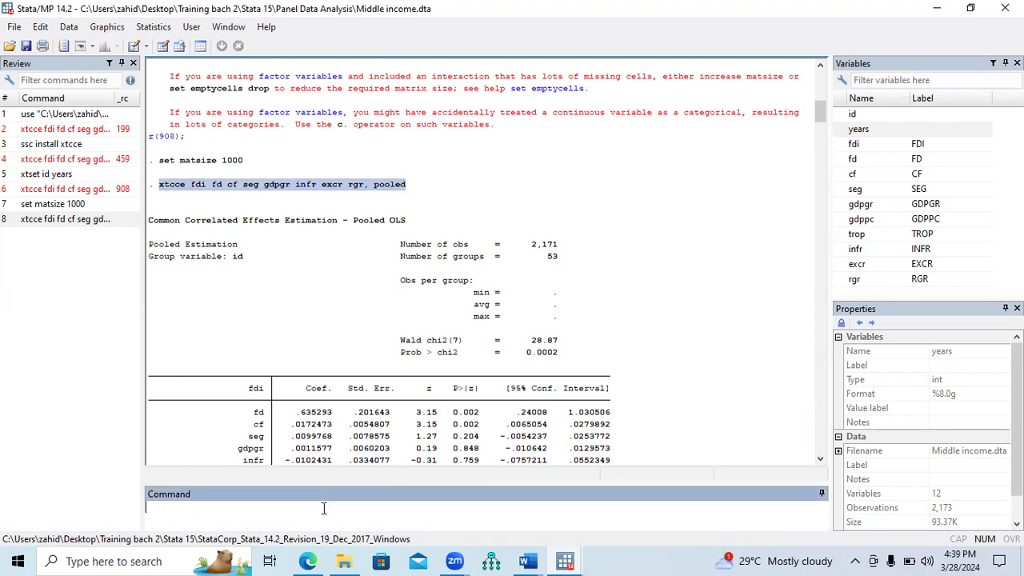
pyautogui.hotkey('ctrl', 'v')
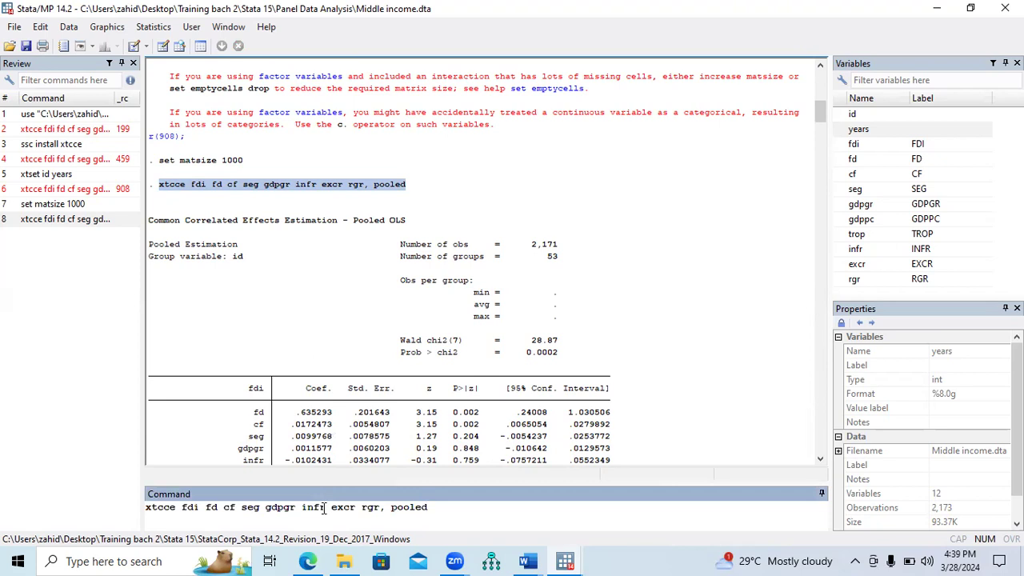
pyautogui.press('BackSpace')
pyautogui.press('BackSpace')
pyautogui.press('BackSpace')
pyautogui.press('Return')
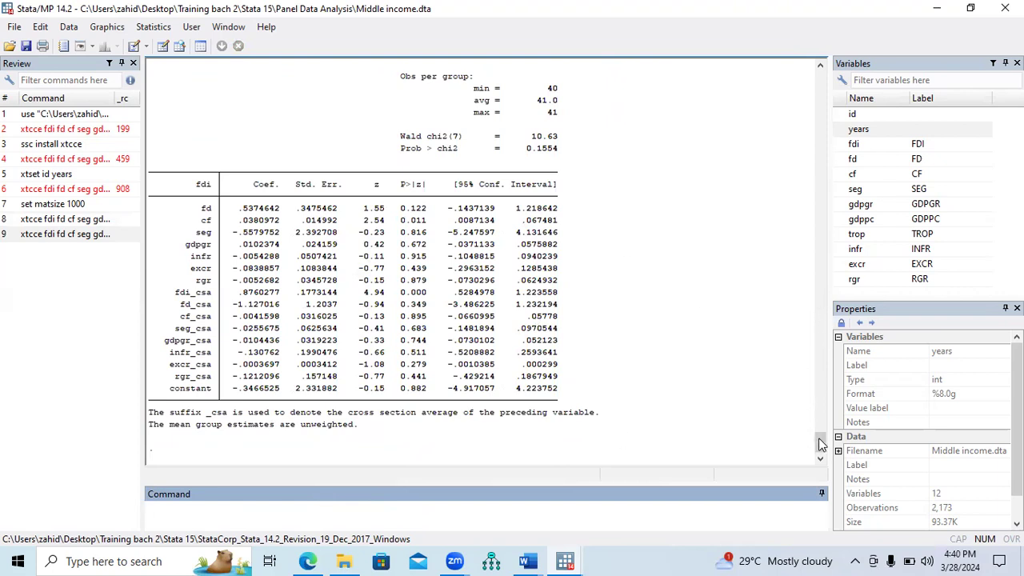
# - Examine the mean group results: the model's Prob > chi2 and the coefficients and p-values of fd, cf, seg, fdi_csa and fd_csa
pyautogui.moveTo(821, 440); pyautogui.dragTo(820, 432)
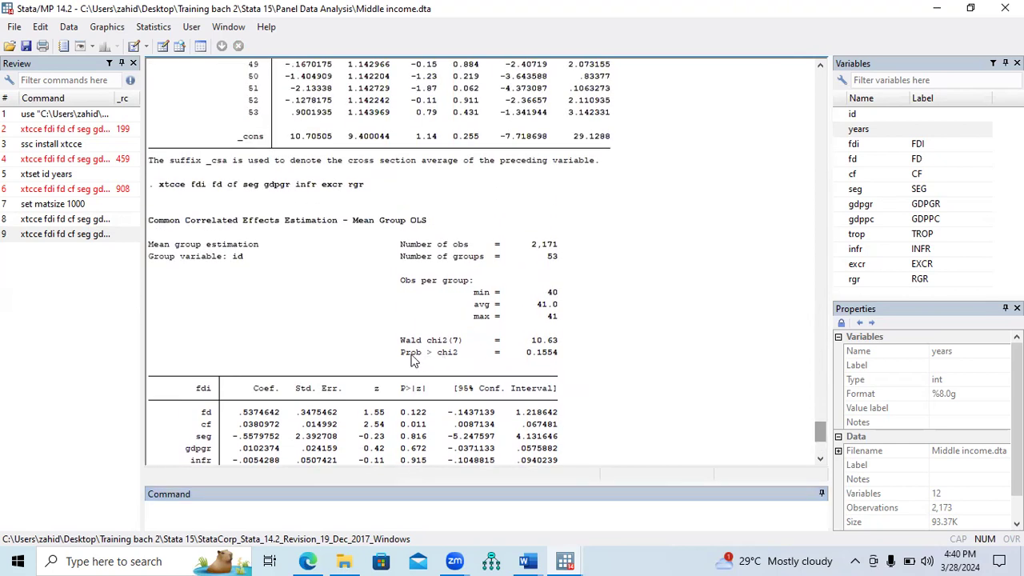
pyautogui.moveTo(402, 354); pyautogui.dragTo(559, 363)
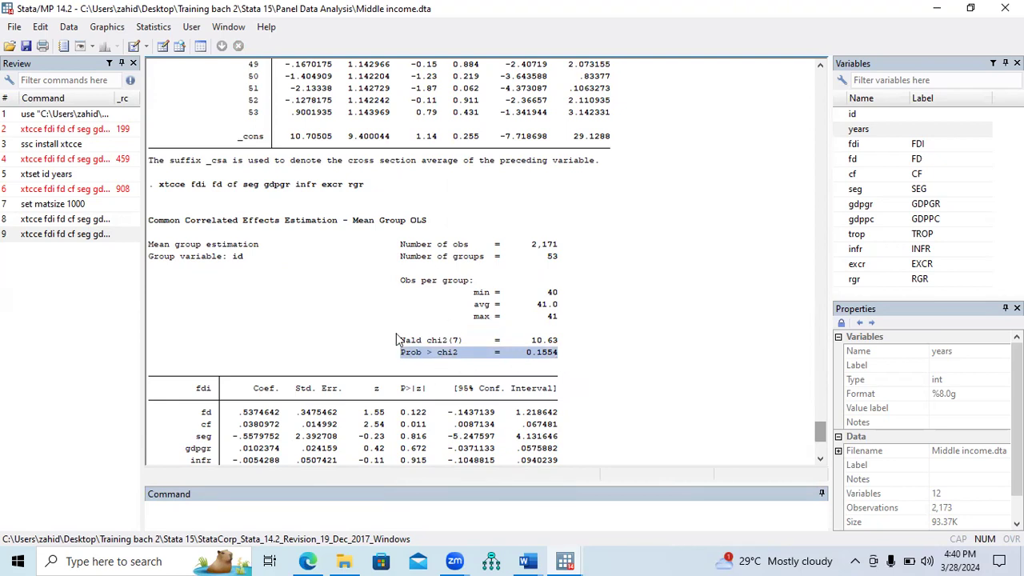
pyautogui.moveTo(149, 222); pyautogui.dragTo(430, 226)
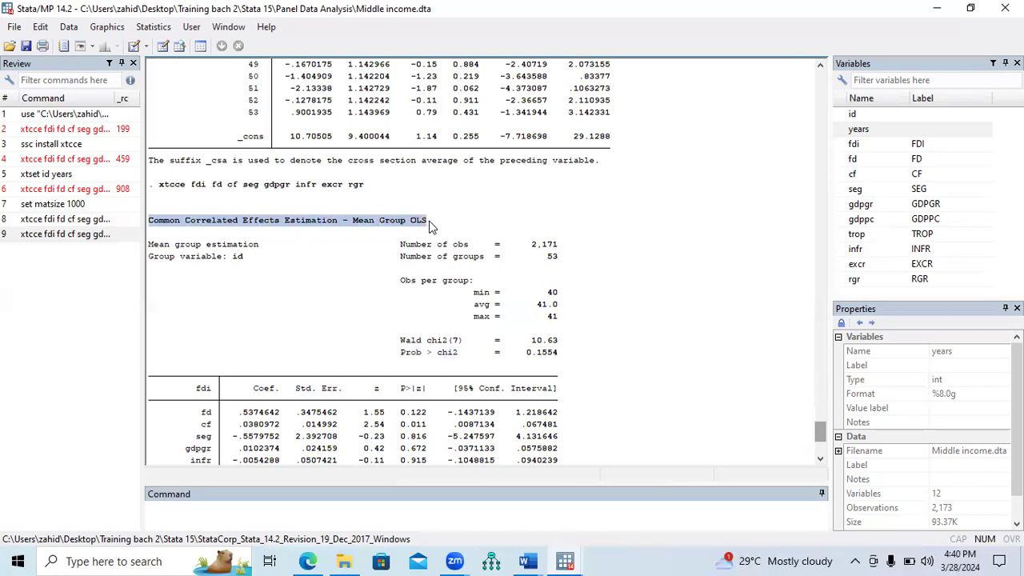
pyautogui.moveTo(397, 355); pyautogui.dragTo(516, 364)
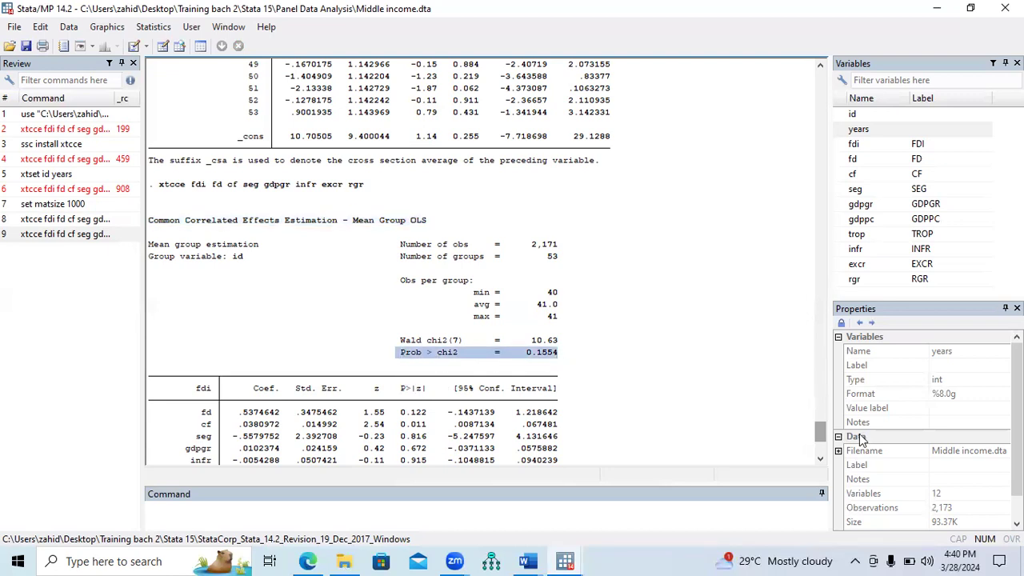
pyautogui.moveTo(824, 439); pyautogui.dragTo(819, 445)
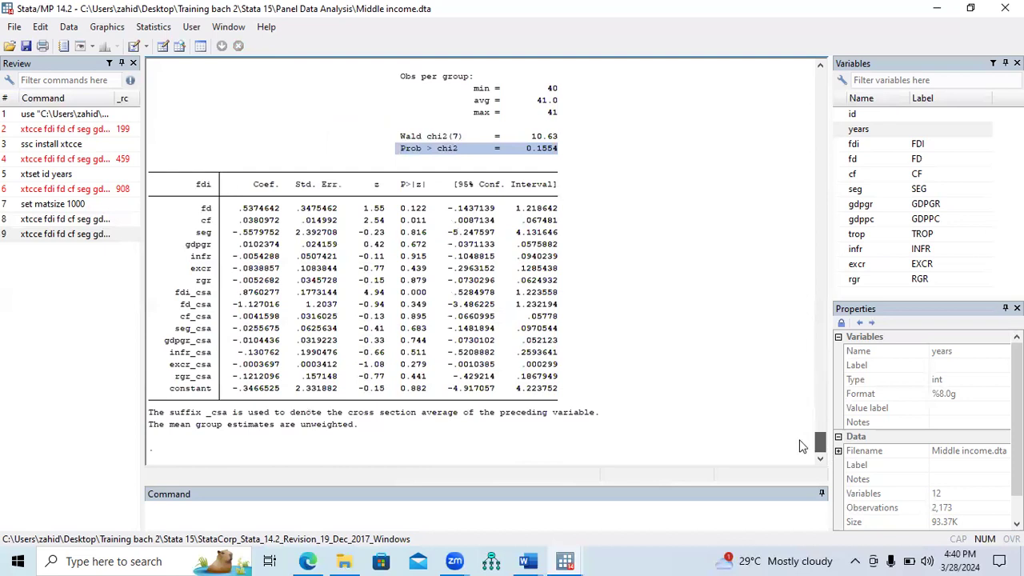
pyautogui.moveTo(202, 209); pyautogui.dragTo(422, 210)
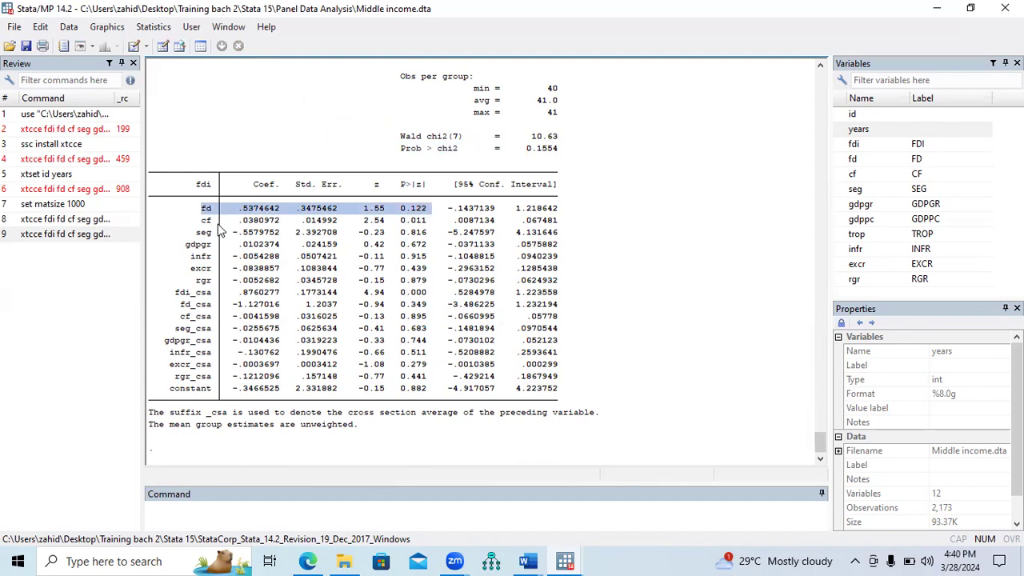
pyautogui.moveTo(205, 222); pyautogui.dragTo(428, 226)
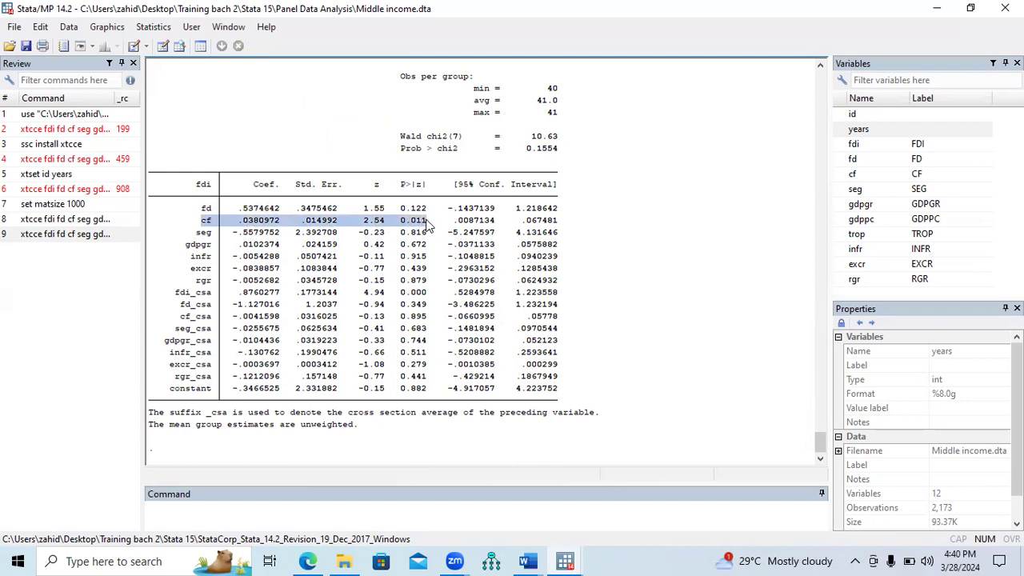
pyautogui.moveTo(197, 233); pyautogui.dragTo(427, 236)
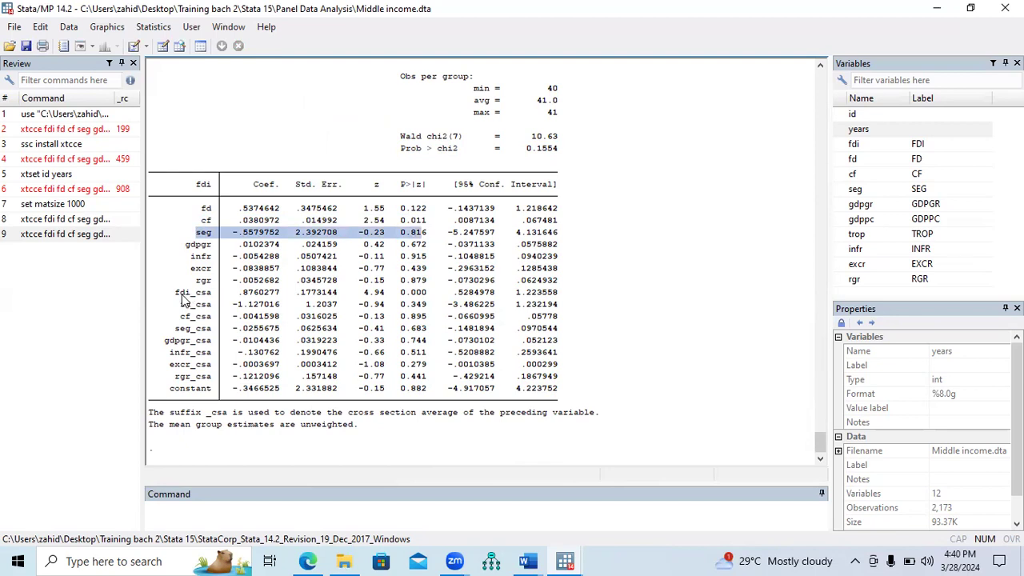
pyautogui.moveTo(176, 294); pyautogui.dragTo(428, 298)
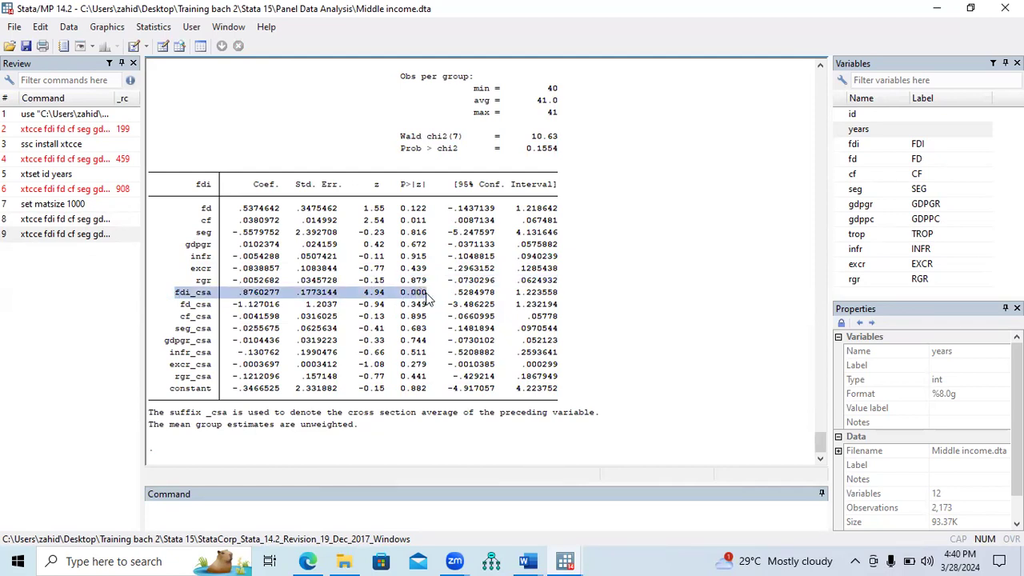
pyautogui.moveTo(184, 306); pyautogui.dragTo(425, 307)
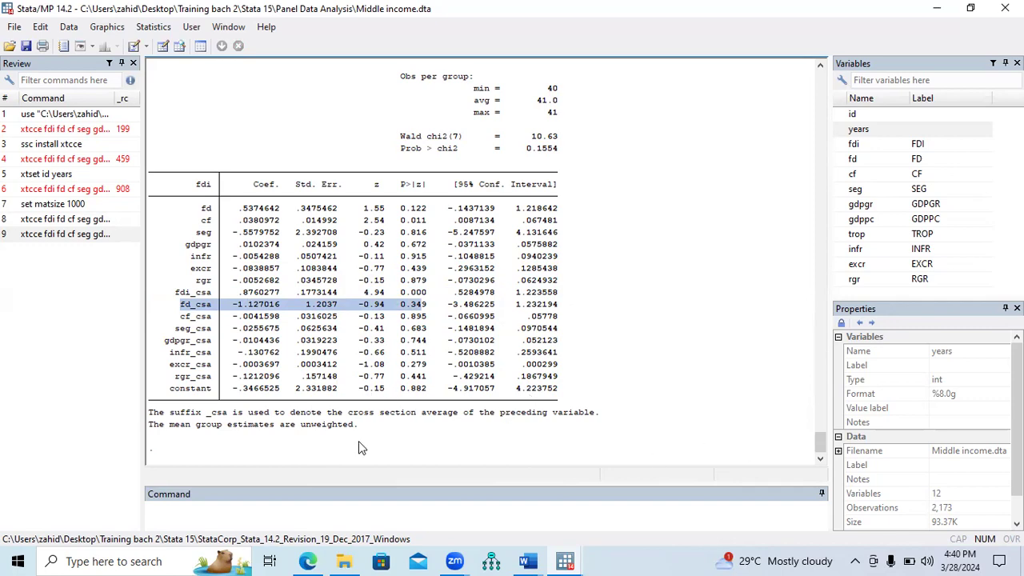
# - Return to the pooled estimation results and examine the Prob > chi2 and the coefficient rows from fd to rgr
pyautogui.moveTo(824, 441); pyautogui.dragTo(756, 120)
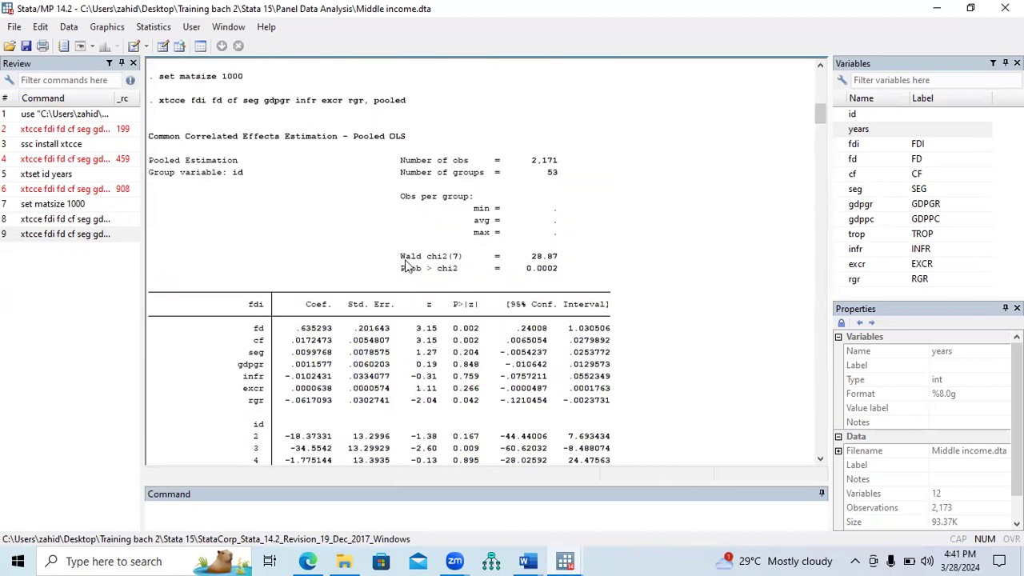
pyautogui.moveTo(396, 269); pyautogui.dragTo(567, 275)
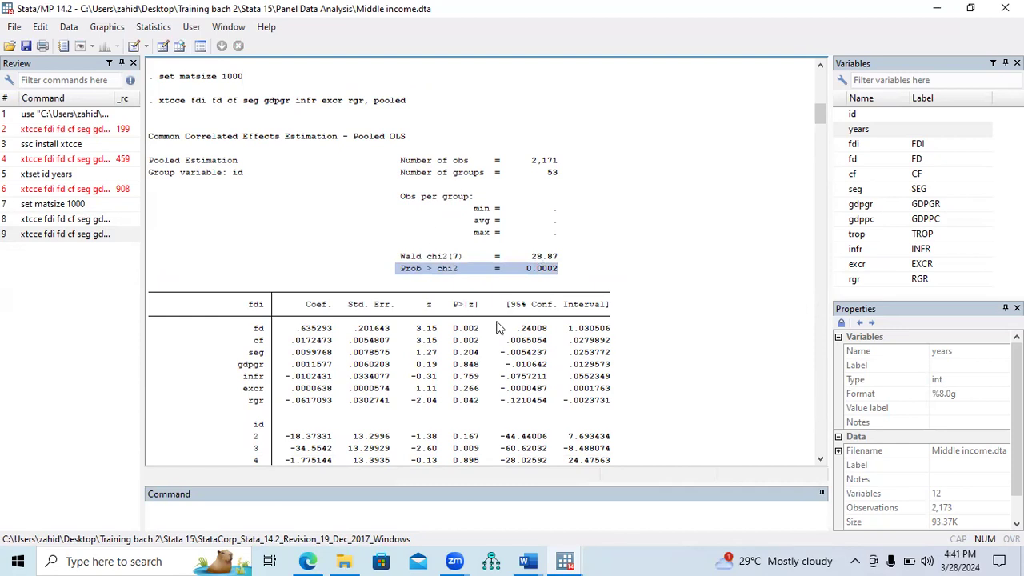
pyautogui.moveTo(253, 330); pyautogui.dragTo(460, 330)
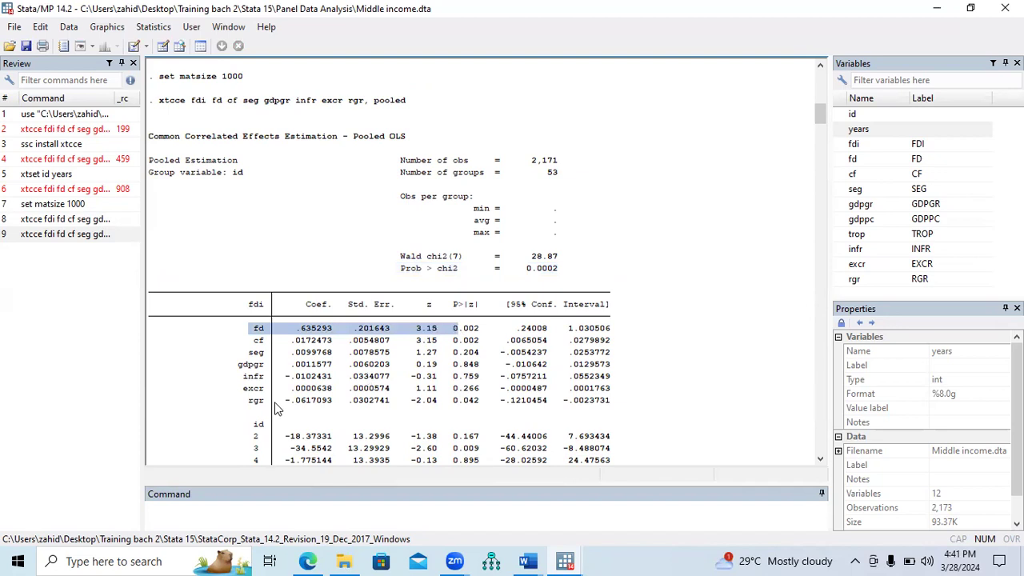
pyautogui.moveTo(244, 400); pyautogui.dragTo(515, 408)
pyautogui.moveTo(621, 384); pyautogui.dragTo(600, 316)
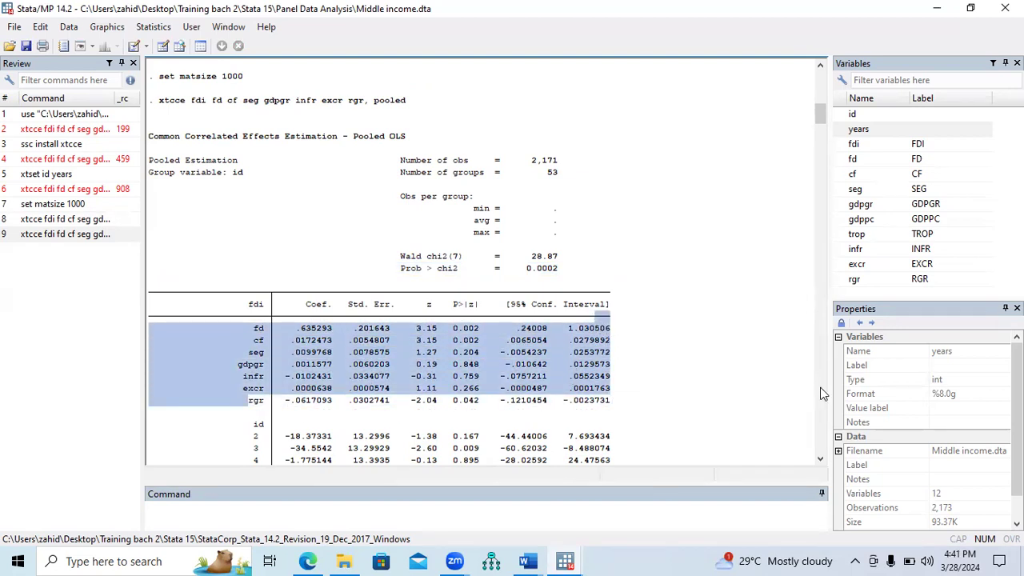
# - Compare the pooled table's individual id rows with its main coefficient block from fd to rgr
pyautogui.click(821, 460)
pyautogui.click(820, 460)
pyautogui.click(821, 460)
pyautogui.click(820, 460)
pyautogui.click(820, 460)
pyautogui.click(821, 460)
pyautogui.click(821, 460)
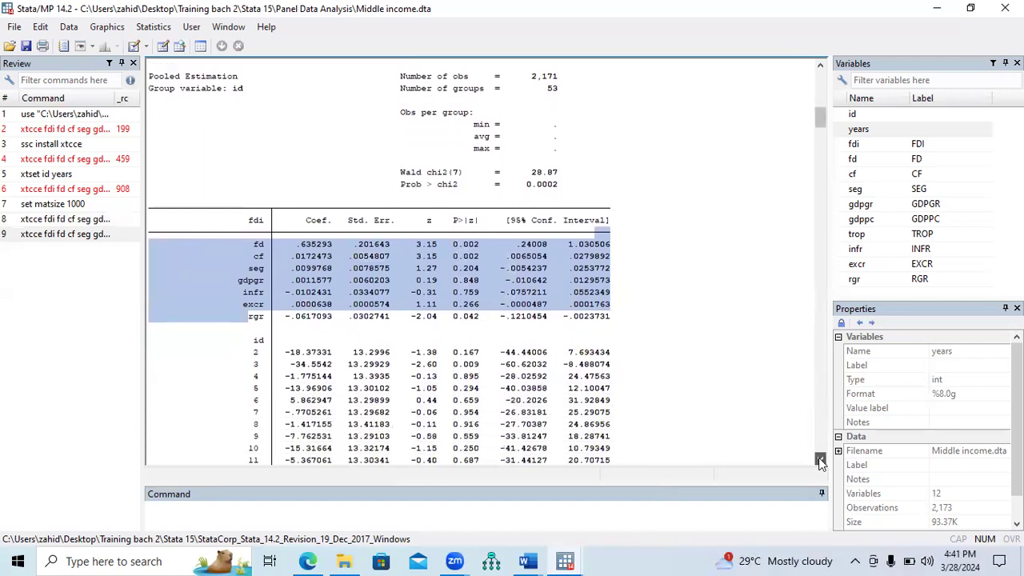
pyautogui.moveTo(238, 352); pyautogui.dragTo(652, 441)
pyautogui.moveTo(251, 77); pyautogui.dragTo(605, 154)
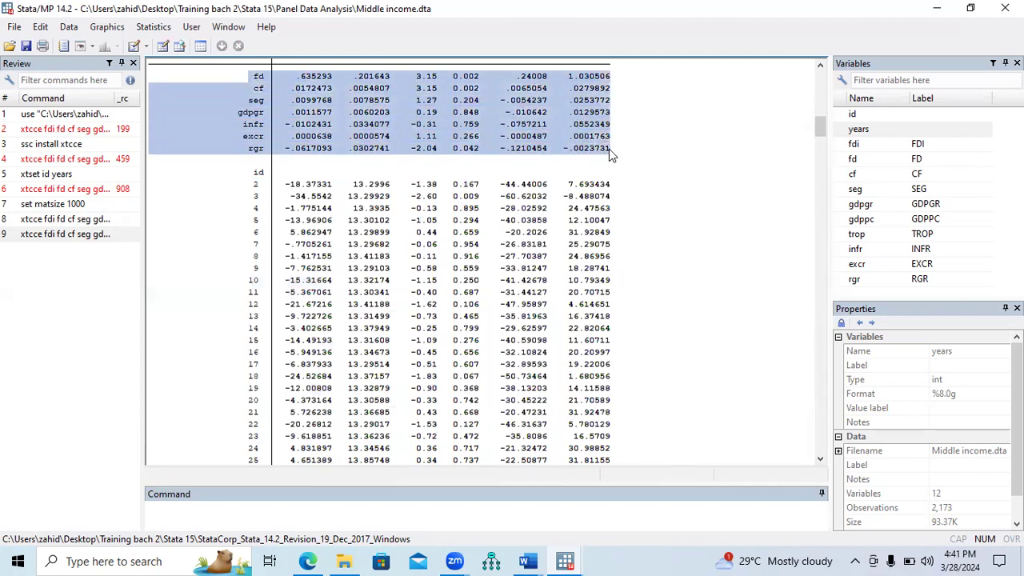
pyautogui.click(821, 64)
pyautogui.click(822, 64)
pyautogui.click(821, 64)
pyautogui.click(822, 63)
pyautogui.click(822, 64)
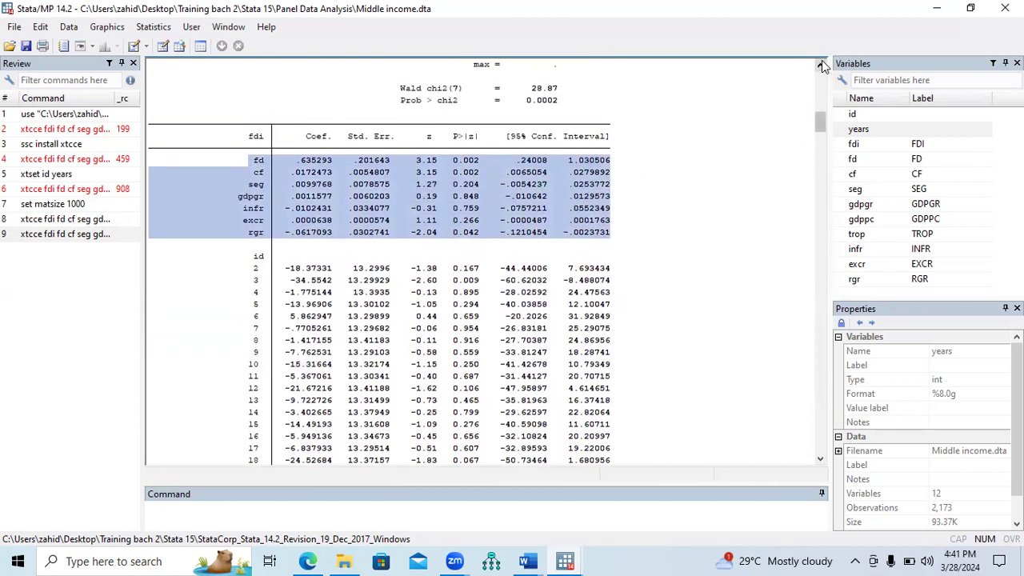
# - Review the pooled xtcce estimation in the results: the command line, the regressor coefficient rows and the Prob > chi2 line
pyautogui.click(821, 64)
pyautogui.click(822, 64)
pyautogui.click(822, 64)
pyautogui.click(821, 64)
pyautogui.click(821, 64)
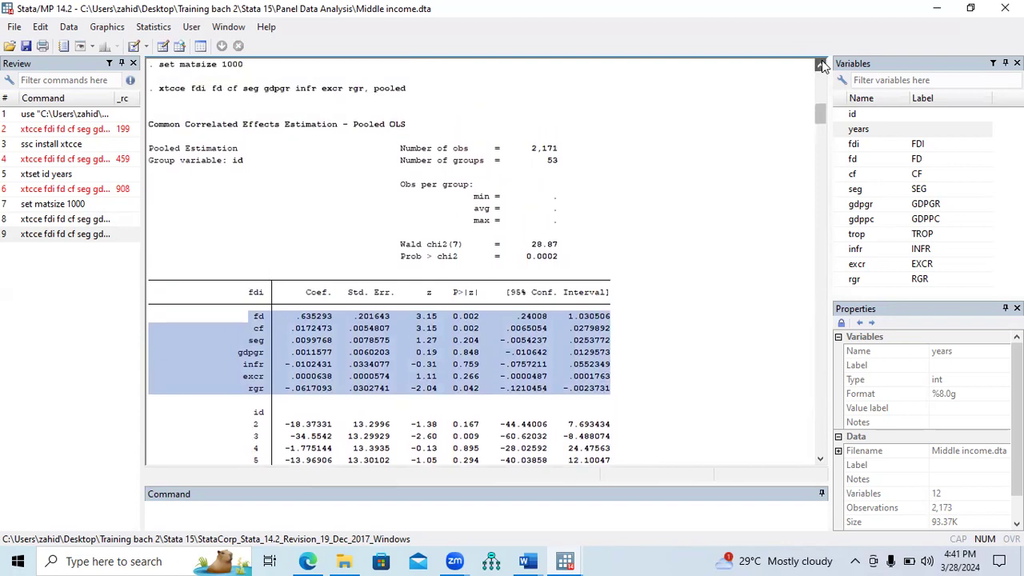
pyautogui.click(822, 64)
pyautogui.click(822, 64)
pyautogui.moveTo(406, 101); pyautogui.dragTo(158, 101)
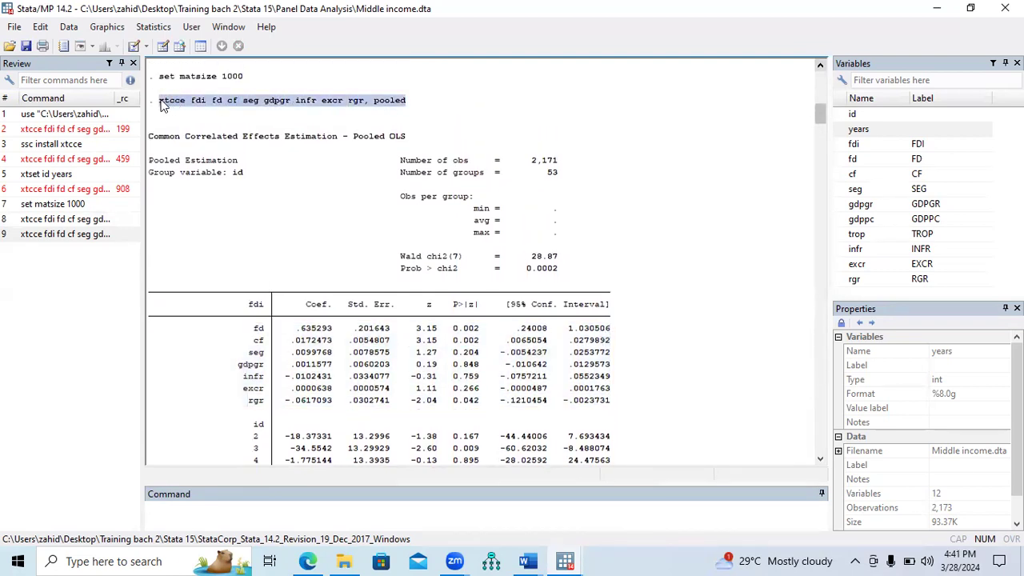
pyautogui.moveTo(254, 328); pyautogui.dragTo(616, 410)
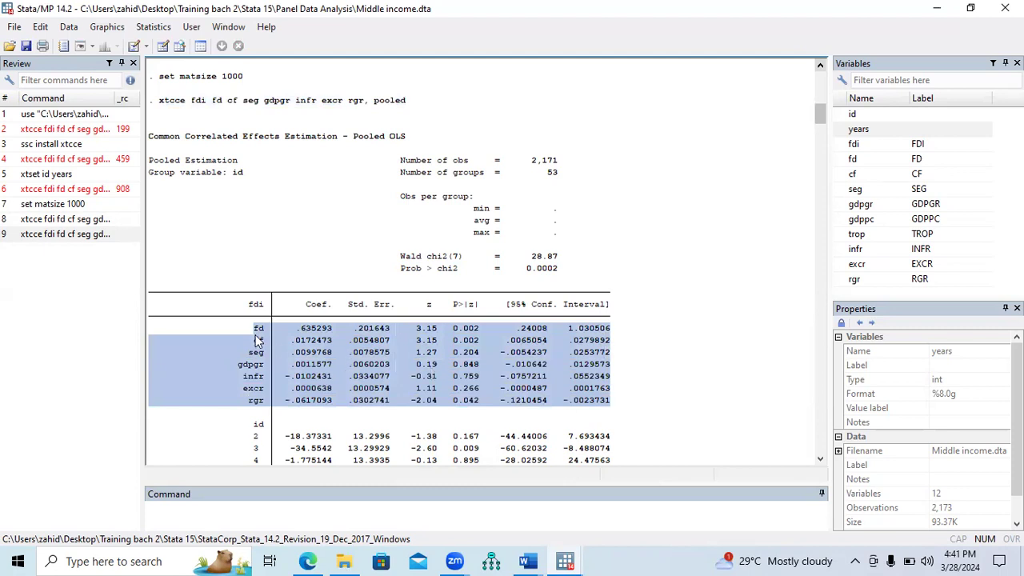
pyautogui.moveTo(396, 269); pyautogui.dragTo(558, 272)
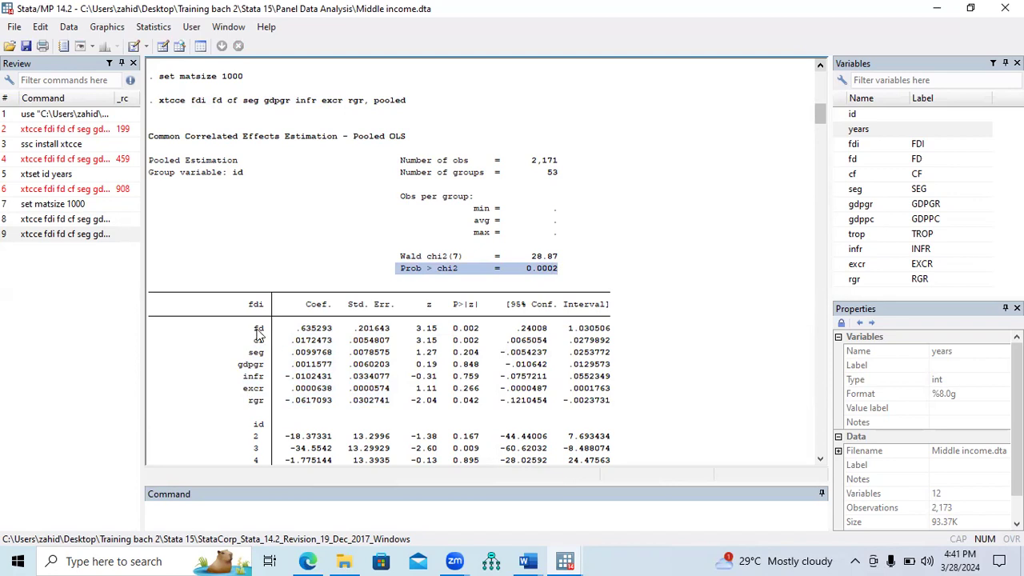
# - Examine the coefficients and p-values of fd, cf, seg, gdpgr, infr and excr row by row in the pooled estimation table
pyautogui.moveTo(257, 331); pyautogui.dragTo(478, 329)
pyautogui.moveTo(253, 341); pyautogui.dragTo(480, 344)
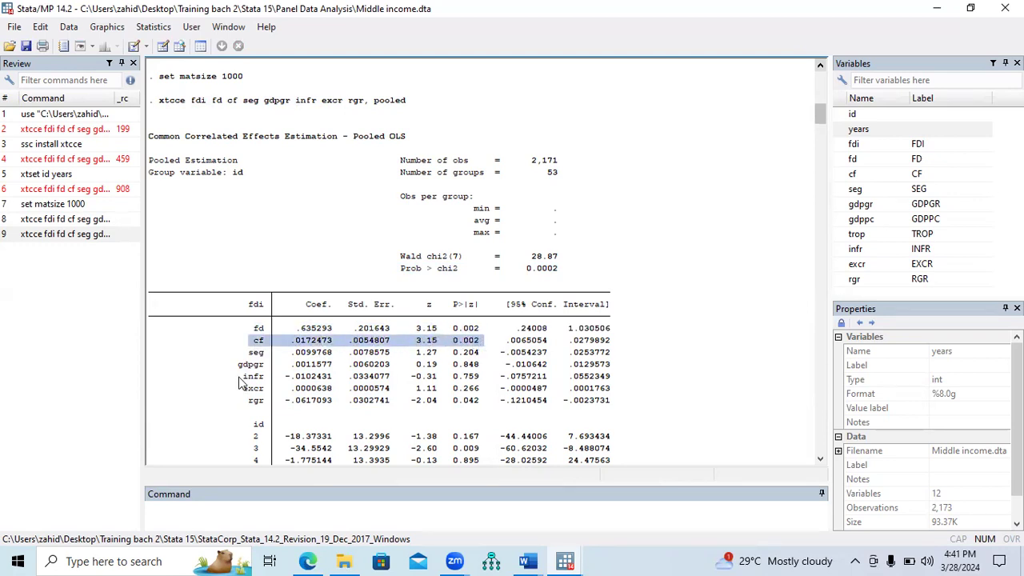
pyautogui.moveTo(242, 353); pyautogui.dragTo(475, 356)
pyautogui.moveTo(239, 367); pyautogui.dragTo(500, 367)
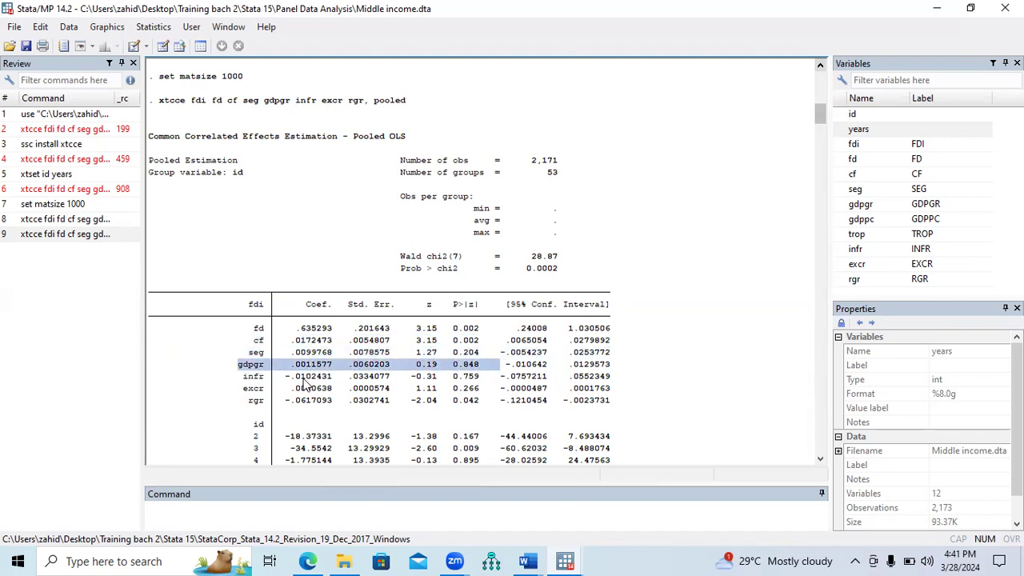
pyautogui.moveTo(245, 377); pyautogui.dragTo(482, 378)
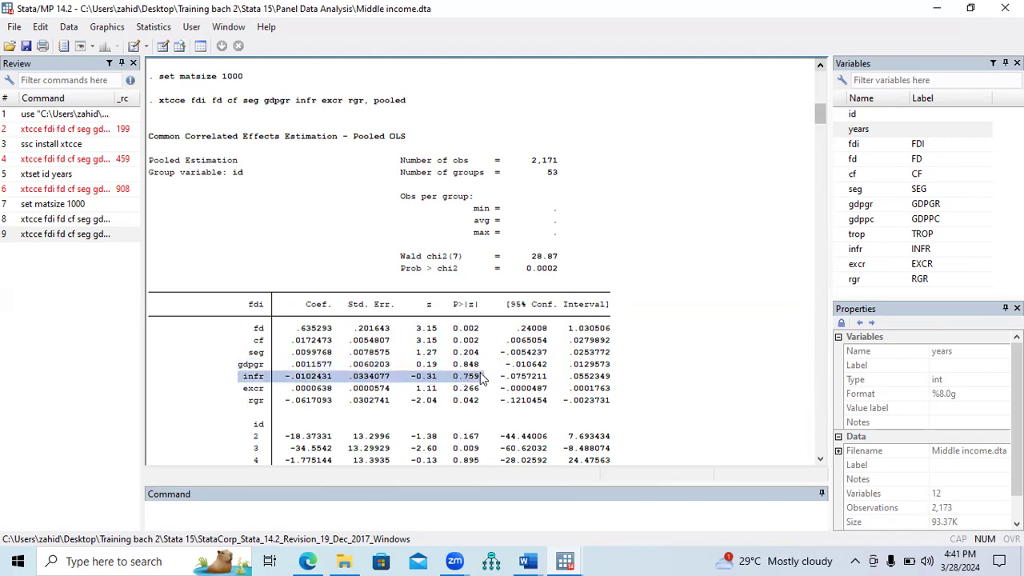
pyautogui.moveTo(242, 391); pyautogui.dragTo(474, 395)
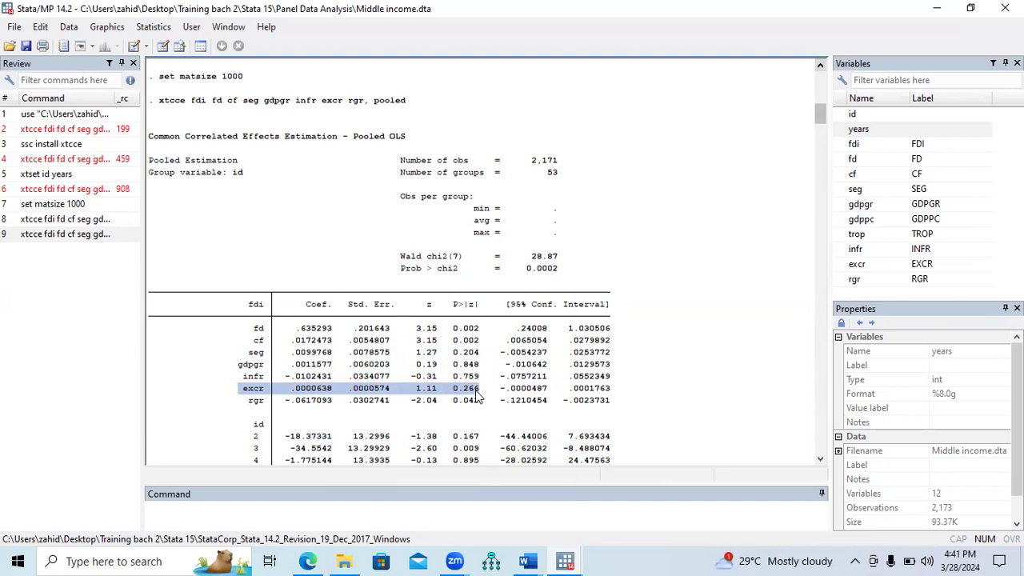
pyautogui.moveTo(253, 328); pyautogui.dragTo(612, 383)
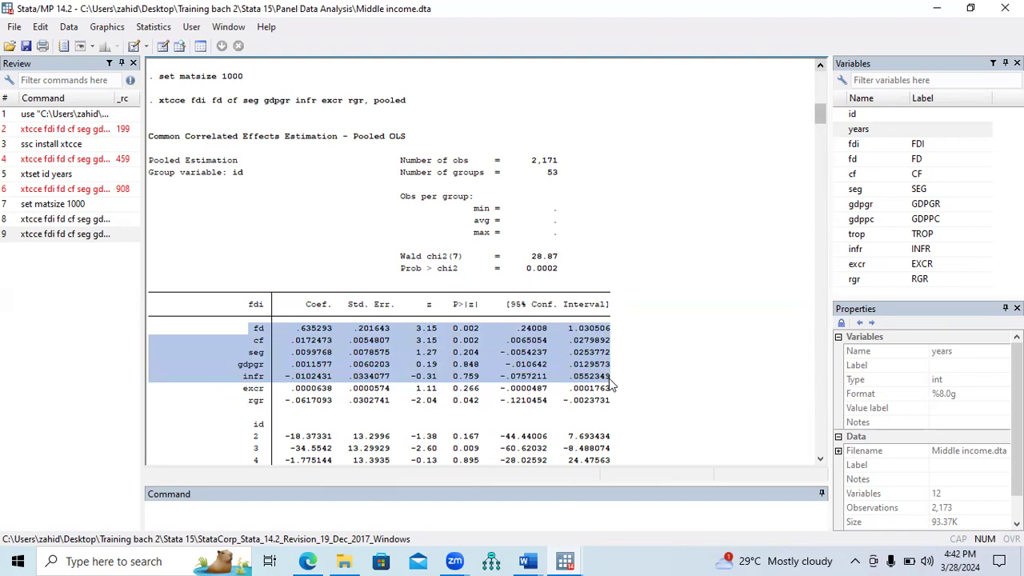
# - Switch to the Word document "Panel Unit Root output table", reword the mixed stationarity line as "IVs with stationarity at mixed level", and save
pyautogui.click(526, 561)
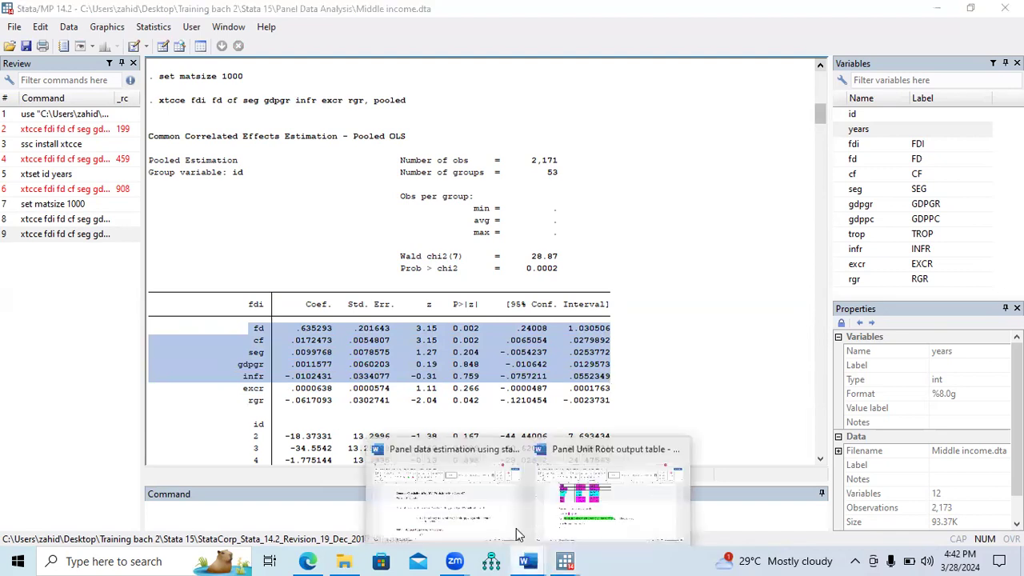
pyautogui.click(552, 520)
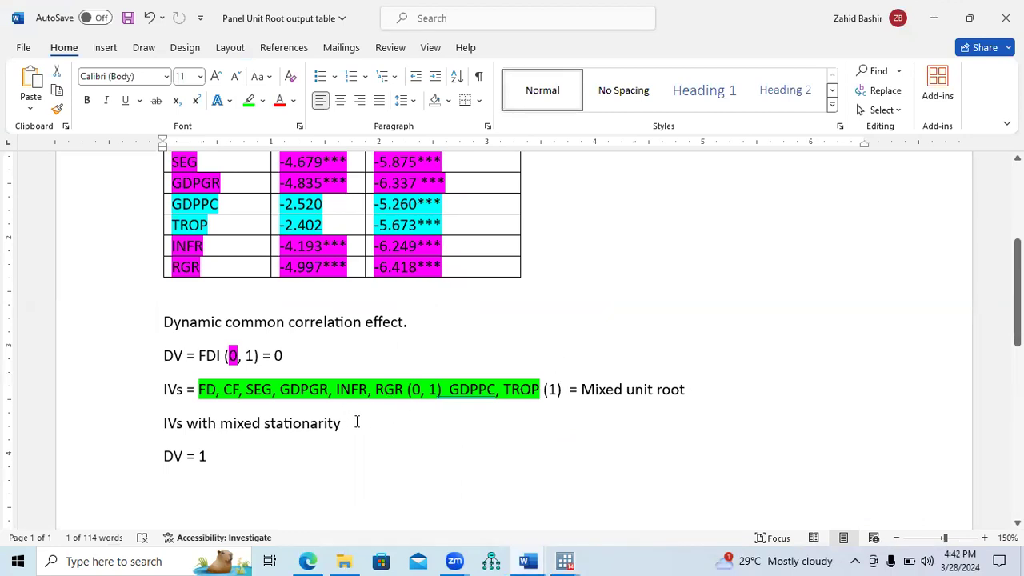
pyautogui.moveTo(528, 387); pyautogui.dragTo(164, 320)
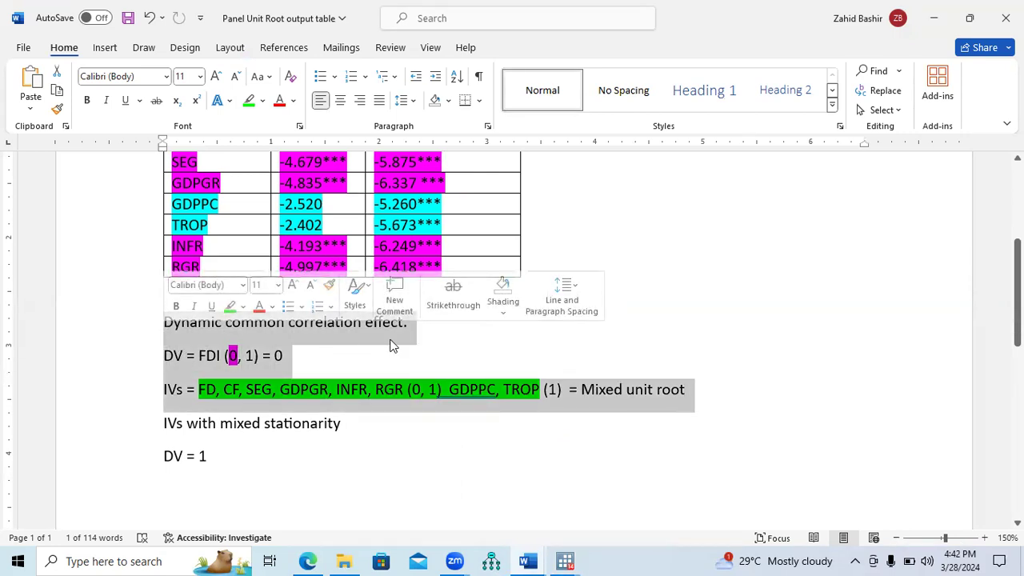
pyautogui.click(402, 415)
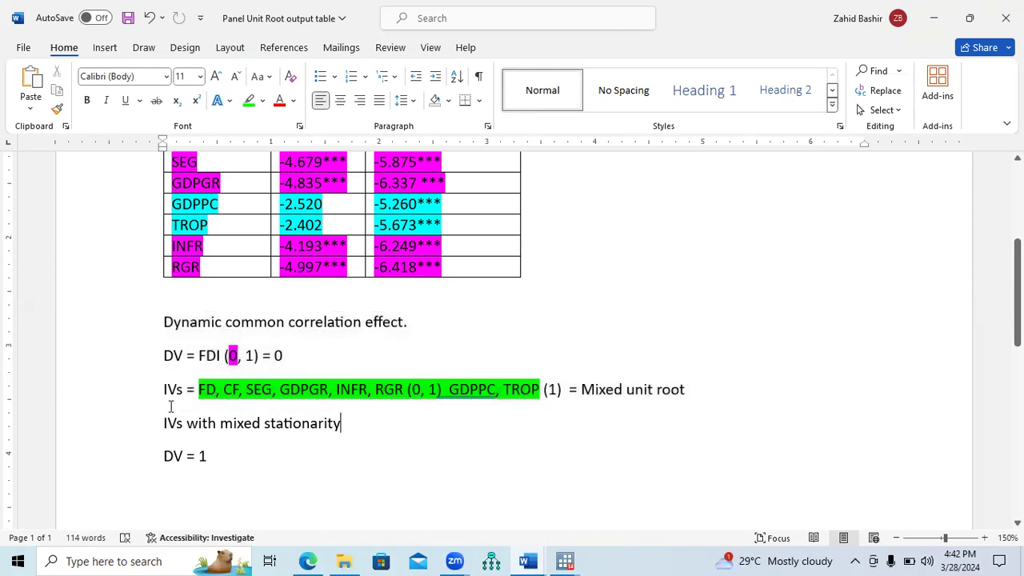
pyautogui.moveTo(163, 423); pyautogui.dragTo(346, 424)
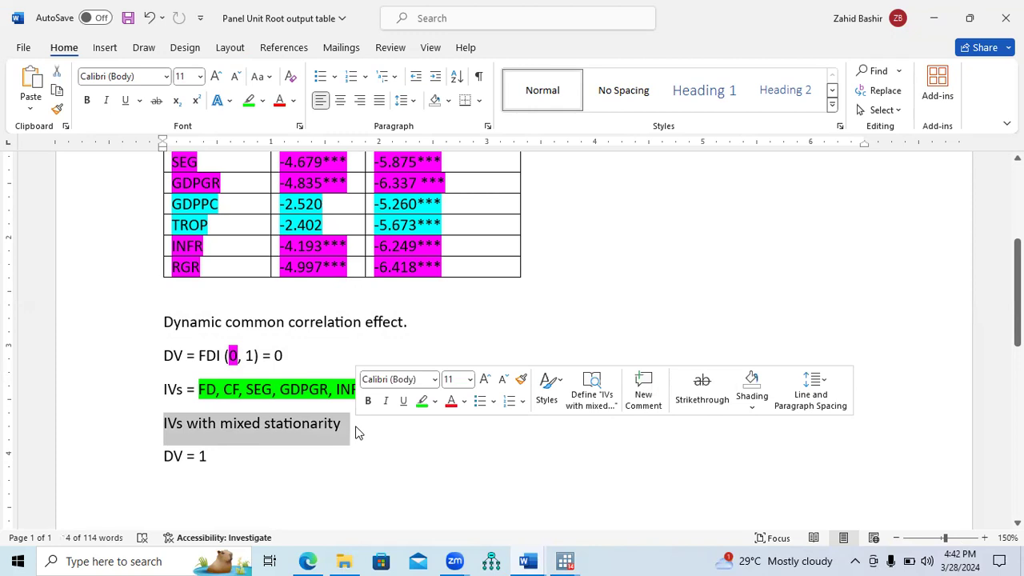
pyautogui.moveTo(352, 425); pyautogui.dragTo(237, 425)
pyautogui.write('st')
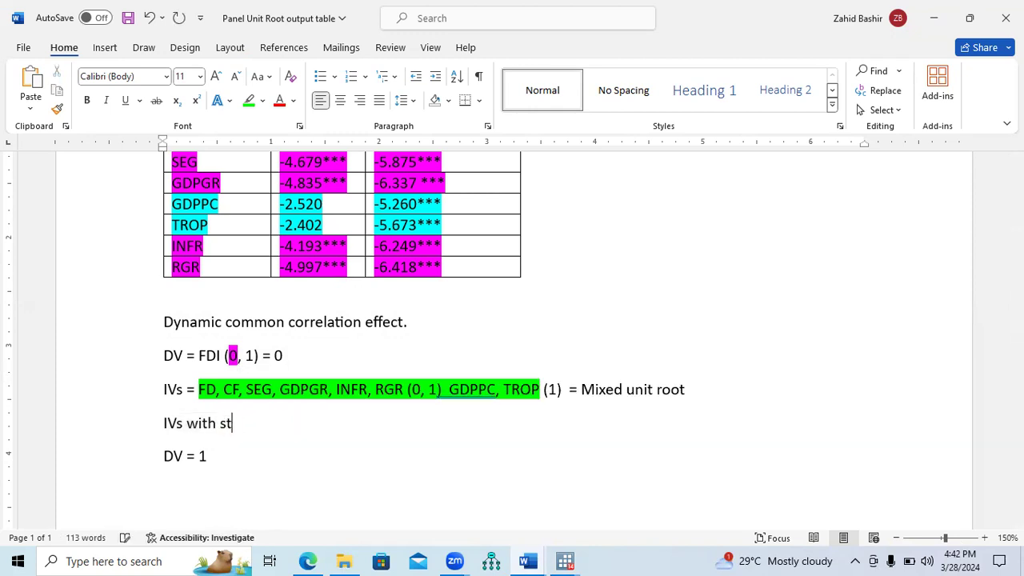
pyautogui.write('ationarity at mixe')
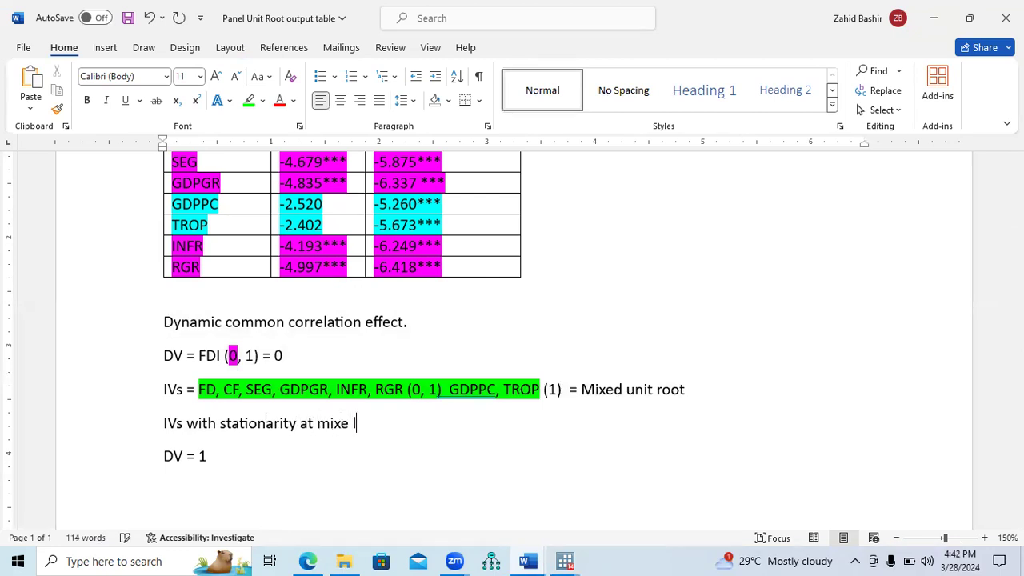
pyautogui.press('BackSpace')
pyautogui.write('x')
pyautogui.press('BackSpace')
pyautogui.write('d level')
pyautogui.hotkey('ctrl', 's')
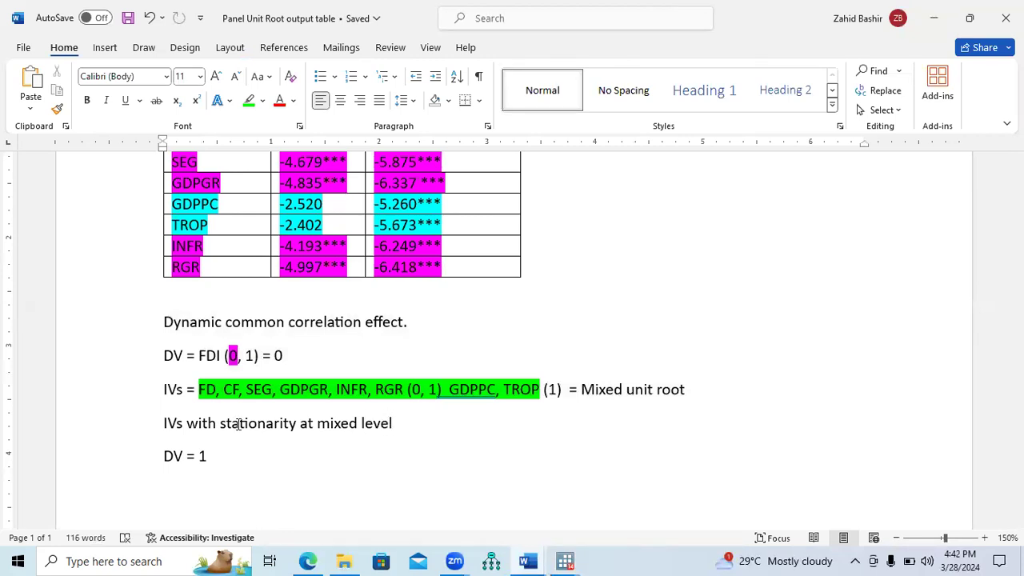
# - Examine the Xtdcce2 command syntax for Dynamic Common Correlation Effects in the Word document on panel data estimation
pyautogui.moveTo(165, 324); pyautogui.dragTo(404, 328)
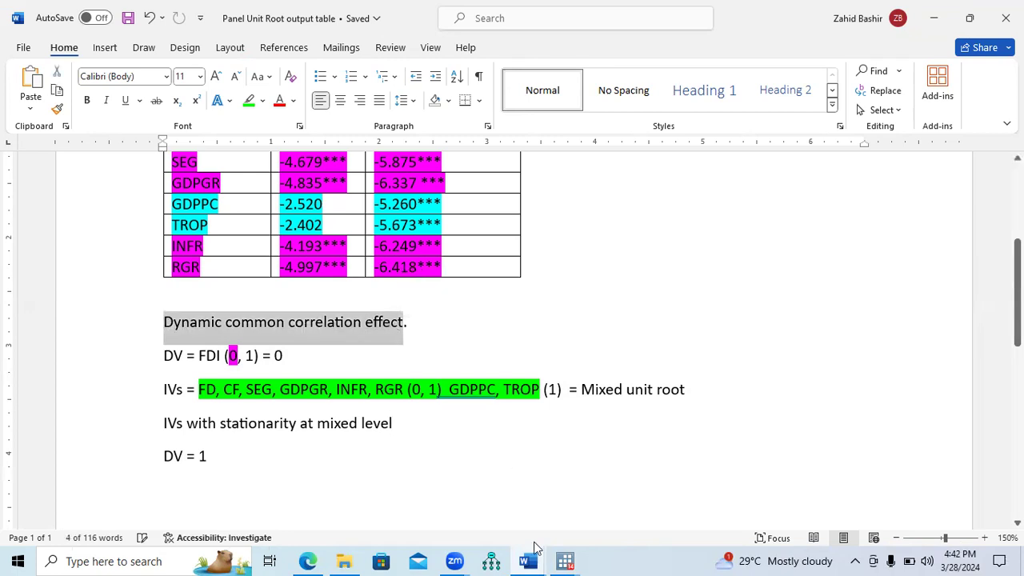
pyautogui.moveTo(532, 560)
pyautogui.click(489, 519)
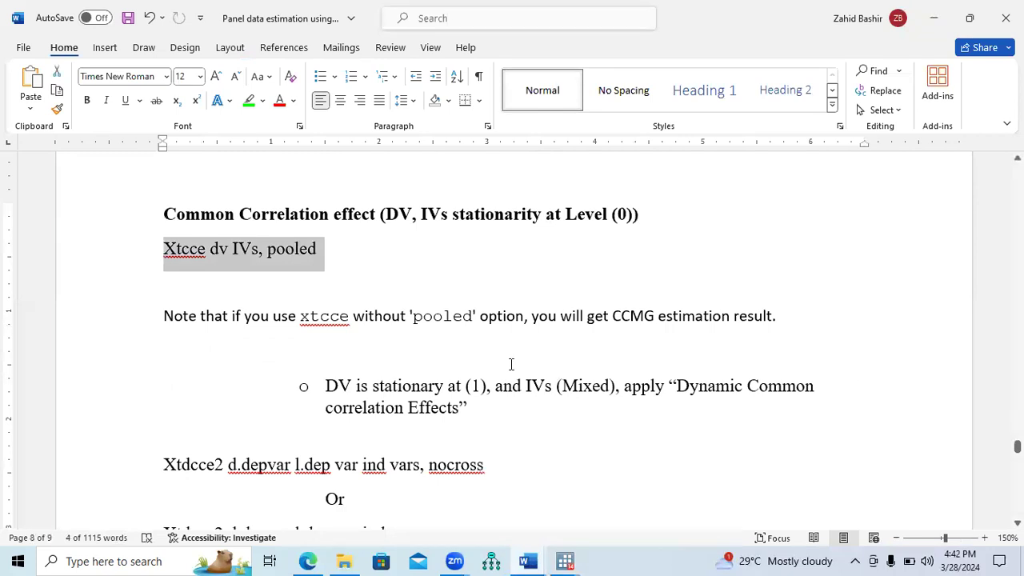
pyautogui.scroll(-3, 440, 388)
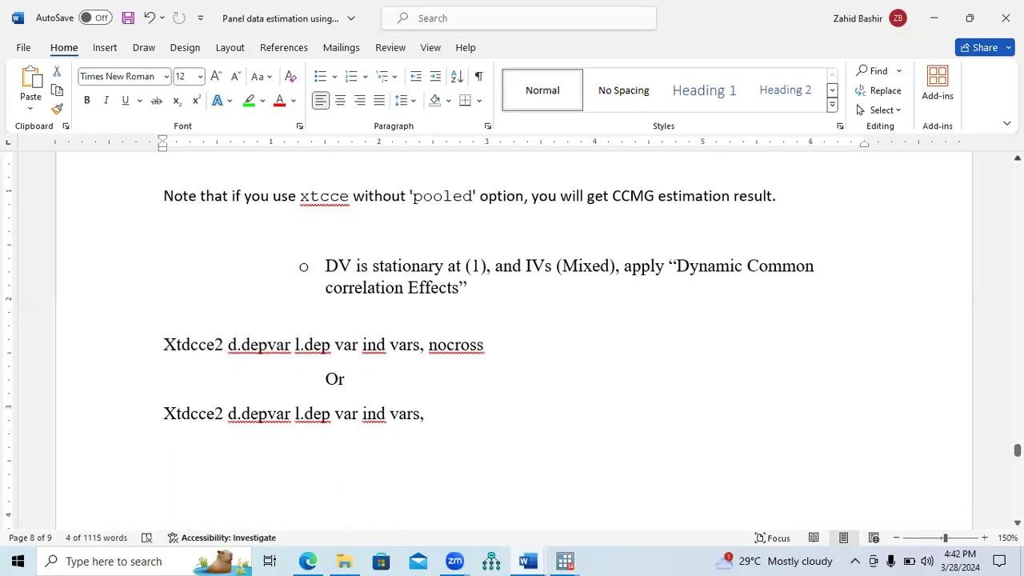
pyautogui.scroll(2, 511, 320)
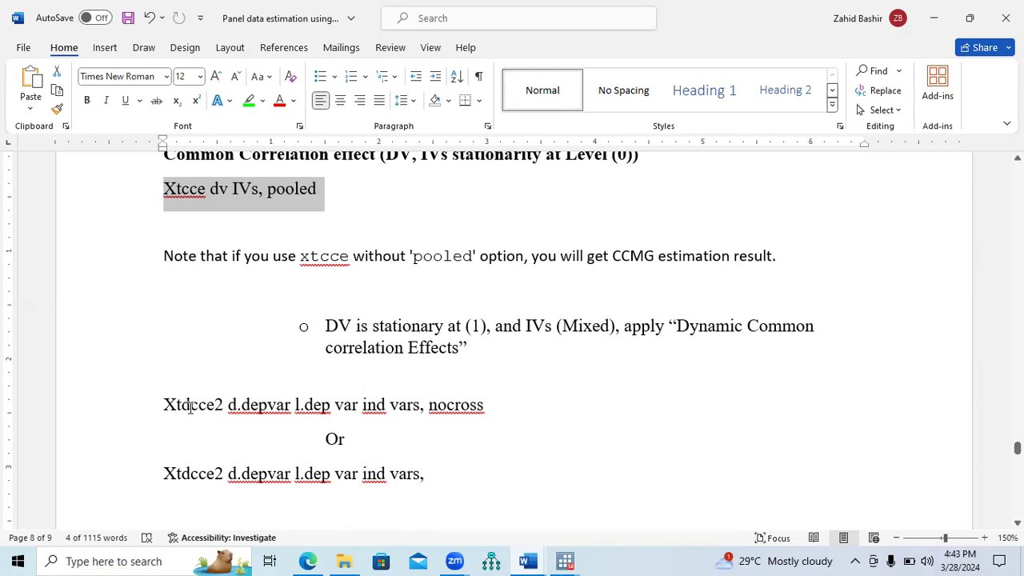
pyautogui.moveTo(183, 405)
pyautogui.mouseDown()
pyautogui.moveTo(219, 405)
pyautogui.moveTo(184, 409)
pyautogui.mouseUp()
pyautogui.click(223, 406)
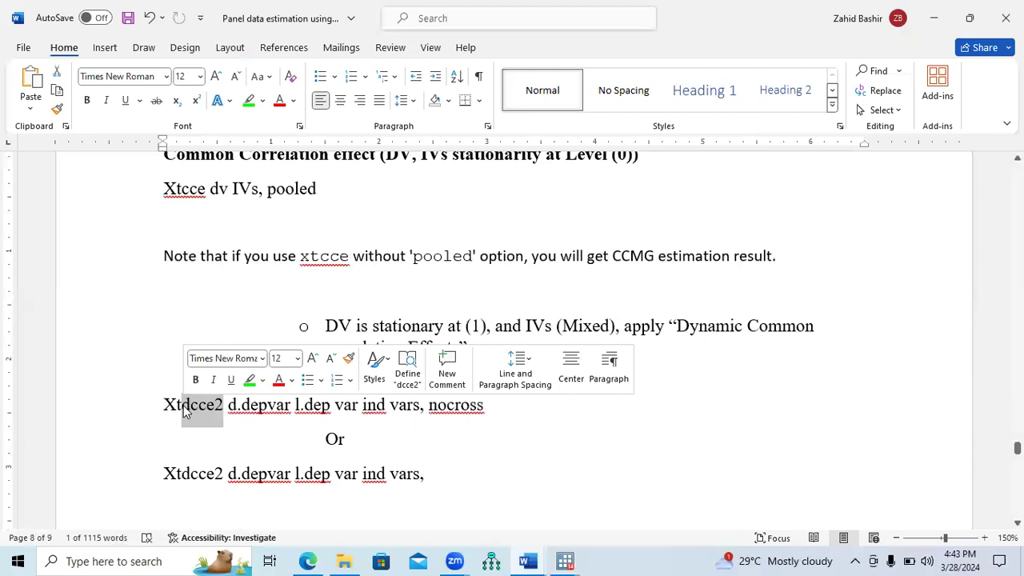
pyautogui.click(259, 410)
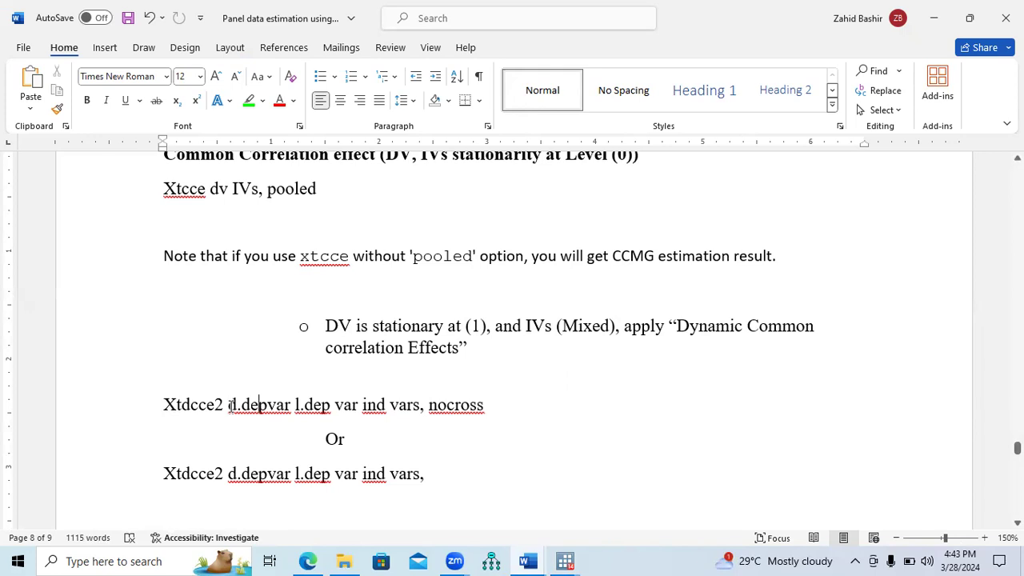
pyautogui.moveTo(229, 405); pyautogui.dragTo(320, 408)
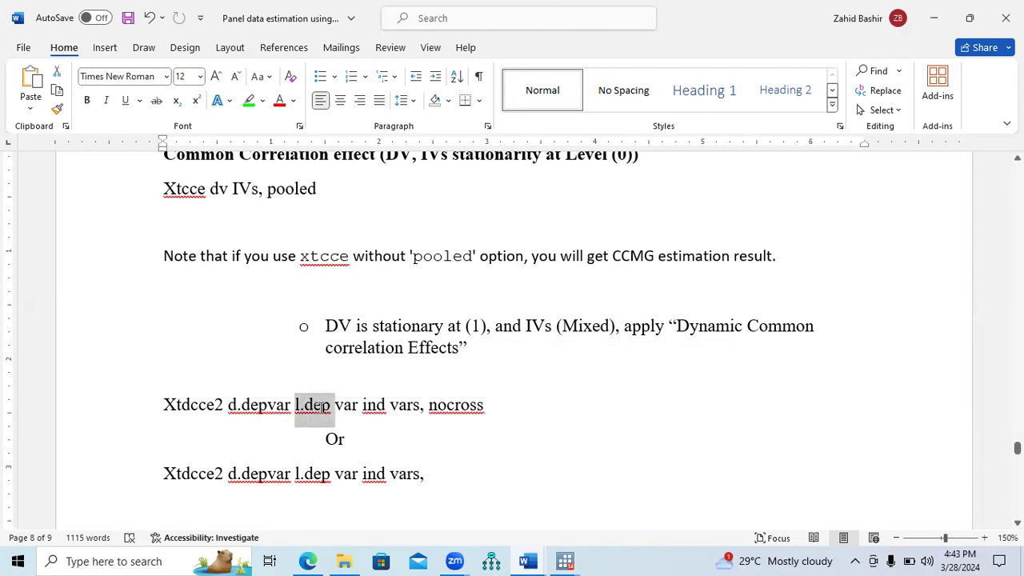
pyautogui.moveTo(320, 408); pyautogui.dragTo(412, 412)
pyautogui.click(364, 408)
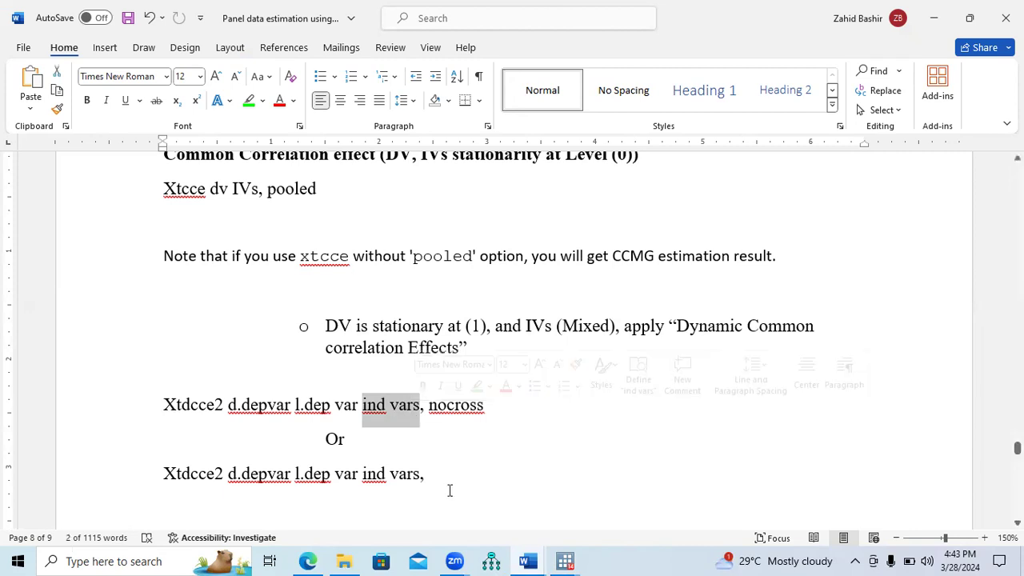
pyautogui.moveTo(433, 481); pyautogui.dragTo(189, 478)
pyautogui.moveTo(167, 408); pyautogui.dragTo(419, 414)
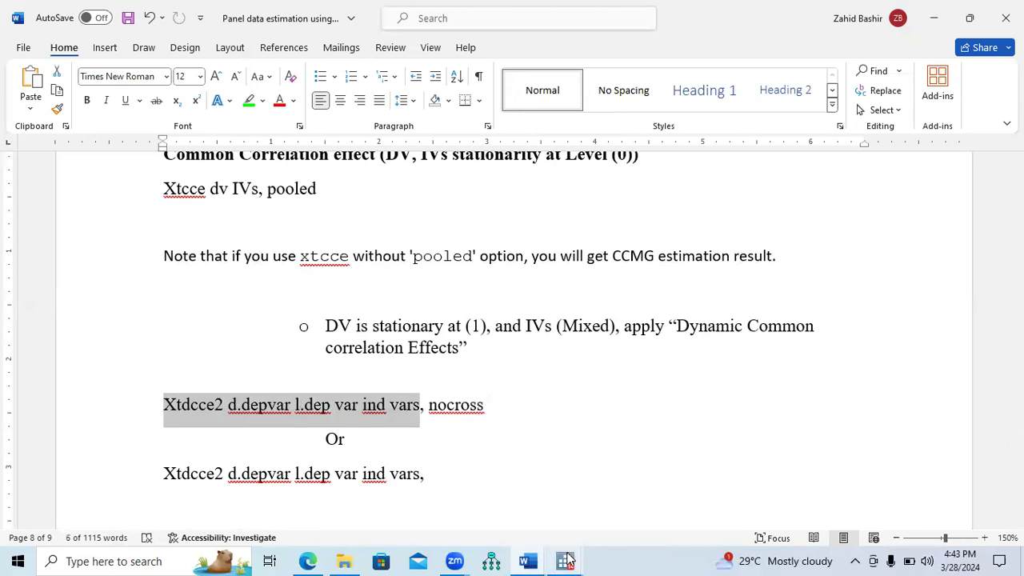
# - Switch to Stata and copy "xtcce fdi fd cf seg gdpgr infr excr rgr" from the results into the command line, without the pooled option
pyautogui.click(565, 560)
pyautogui.click(524, 540)
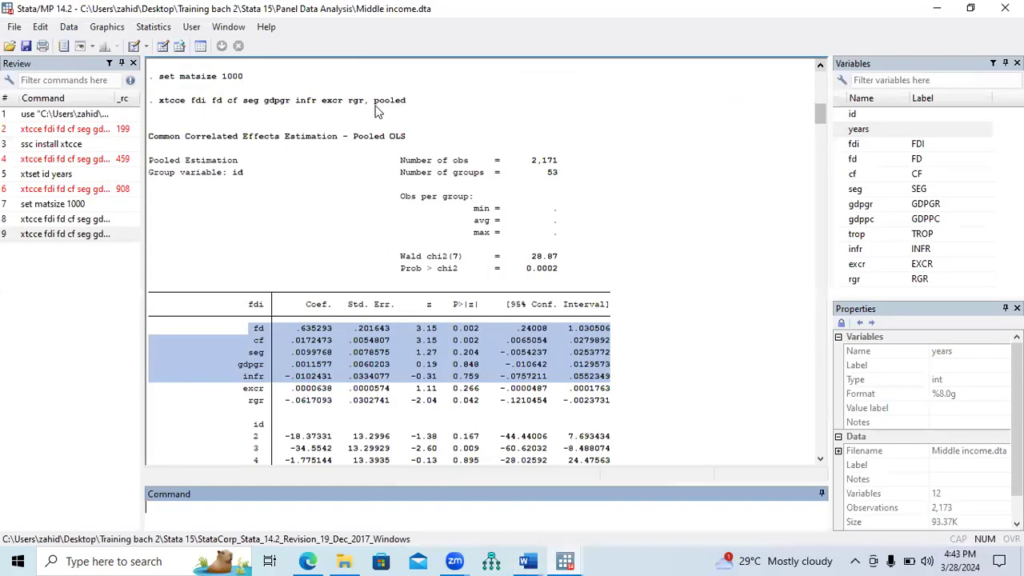
pyautogui.moveTo(364, 102); pyautogui.dragTo(163, 107)
pyautogui.hotkey('ctrl', 'c')
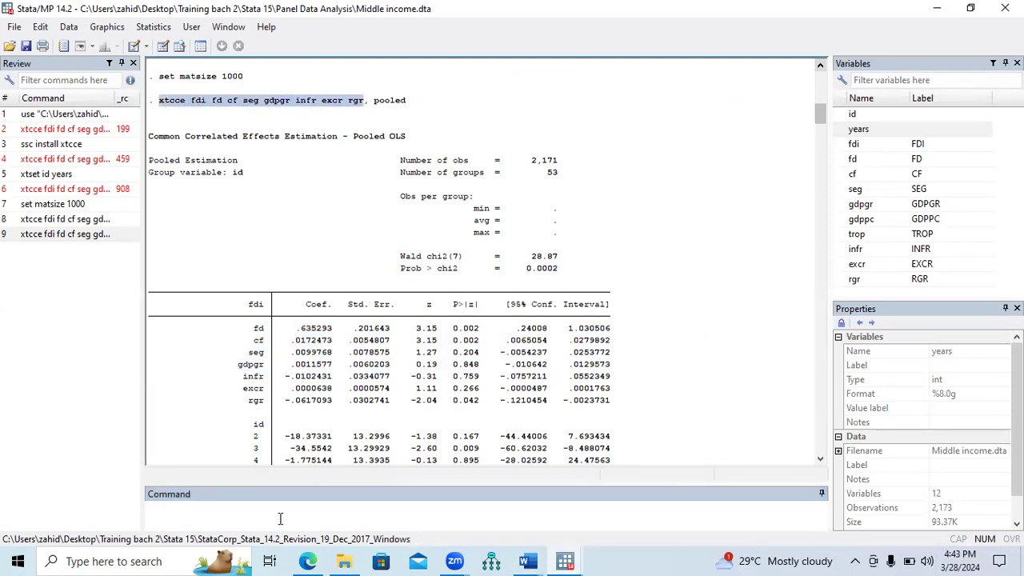
pyautogui.click(274, 513)
pyautogui.hotkey('ctrl', 'v')
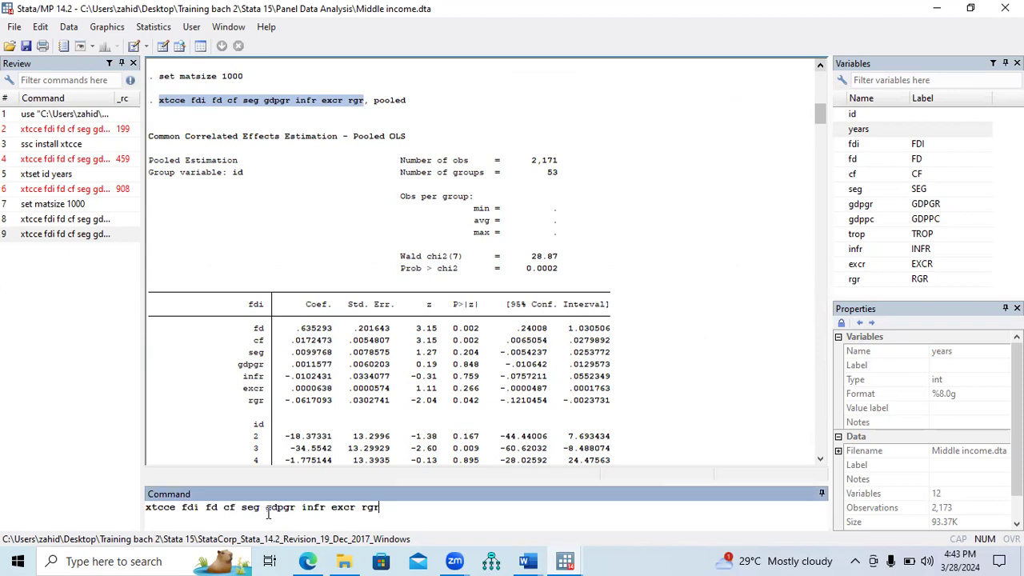
# - Change the command name in the command line from xtcce to xtdcce2
pyautogui.click(158, 512)
pyautogui.write('d')
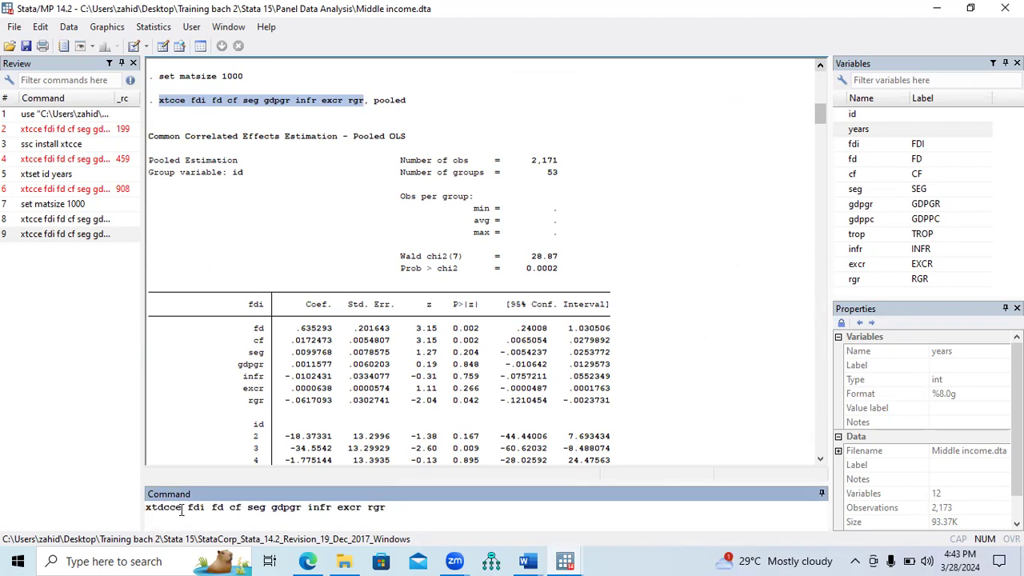
pyautogui.click(183, 509)
pyautogui.write('2')
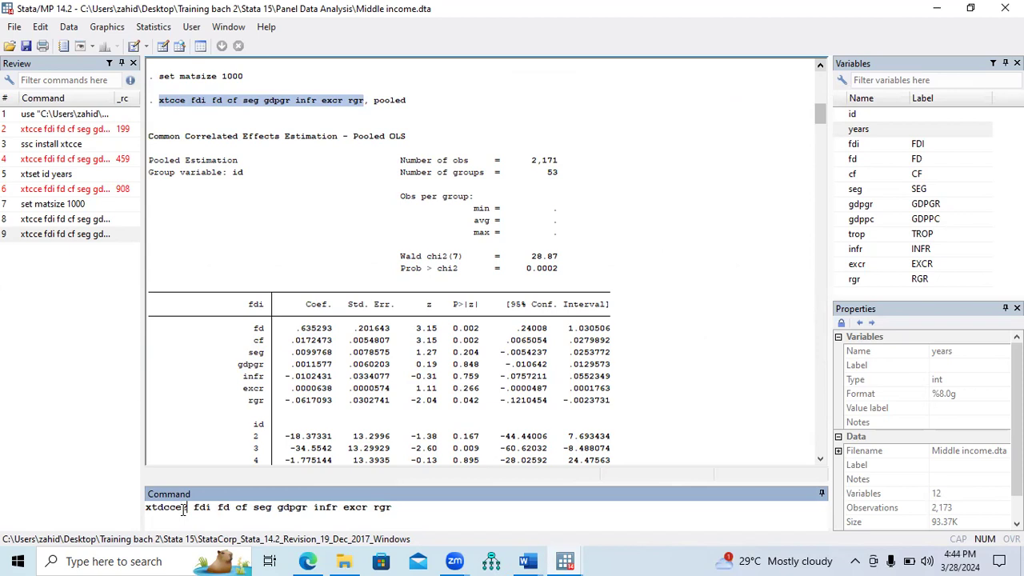
pyautogui.moveTo(146, 509); pyautogui.dragTo(231, 510)
pyautogui.click(206, 510)
# - Insert the variables gdppc and trop after gdpgr in the xtdcce2 command, and select the variable list from fdi to rgr
pyautogui.click(310, 509)
pyautogui.doubleClick(841, 221)
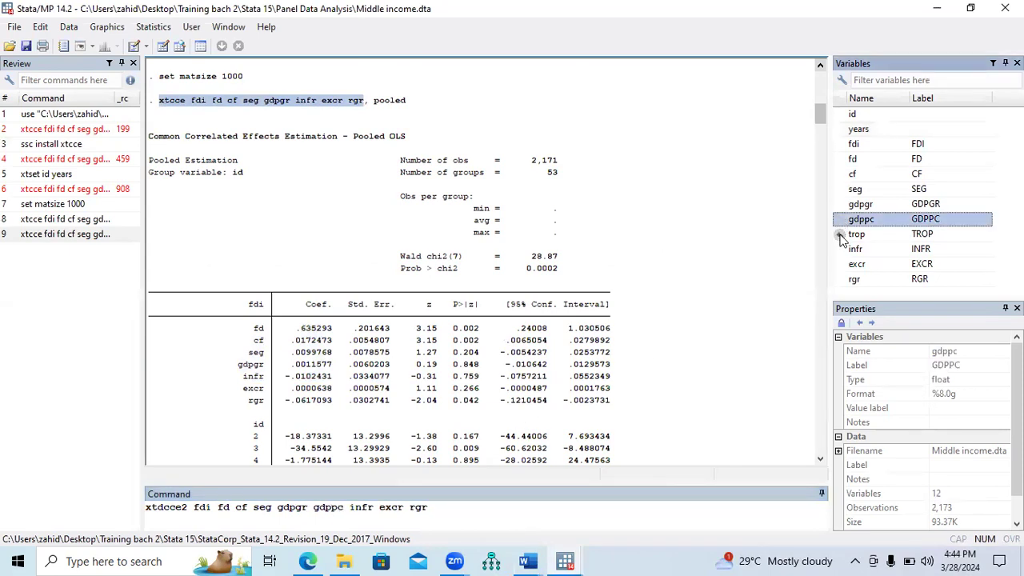
pyautogui.doubleClick(841, 234)
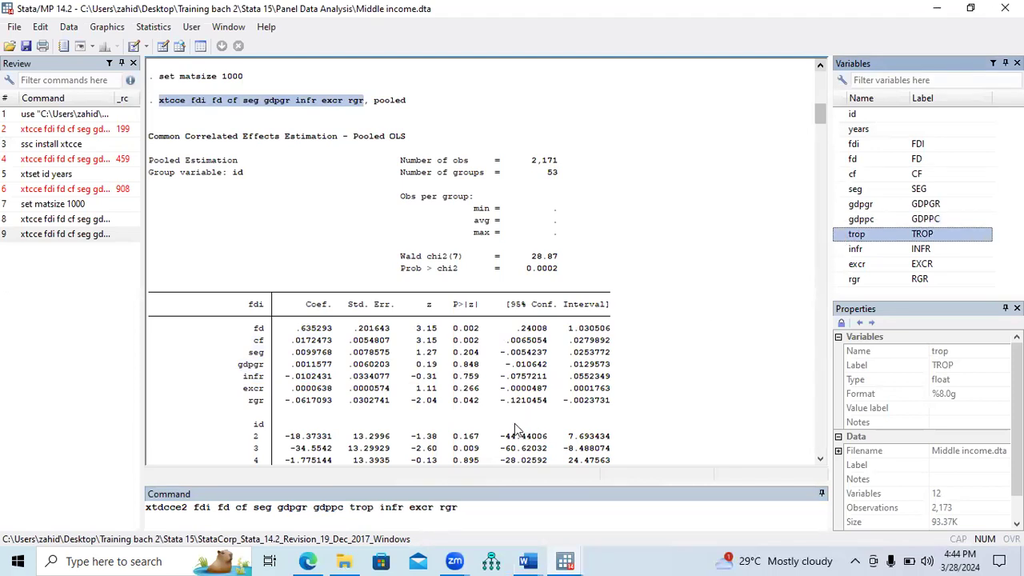
pyautogui.click(460, 511)
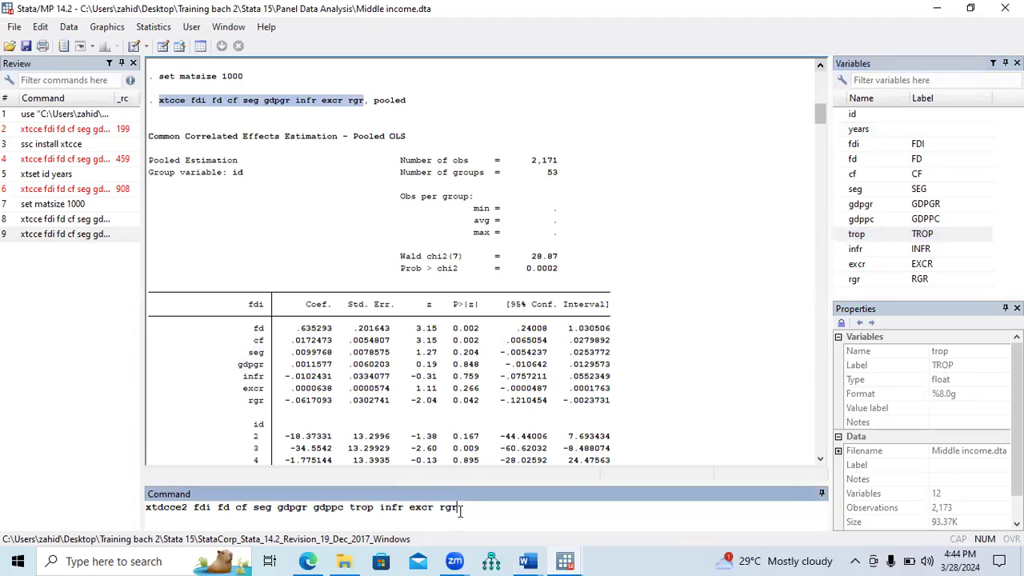
pyautogui.keyDown('shift'); pyautogui.click(200, 513); pyautogui.keyUp('shift')
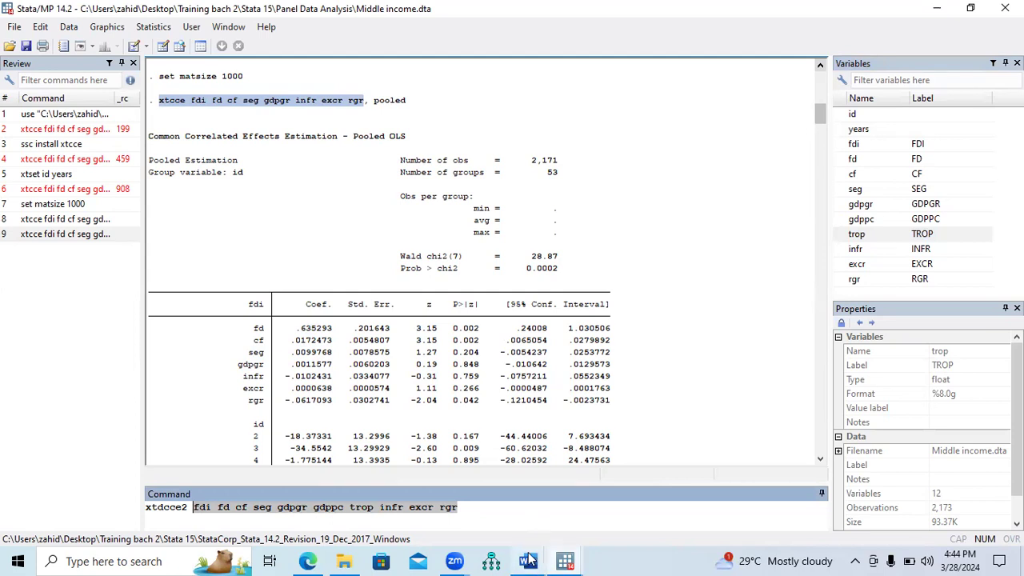
# - Check the d.depvar term of the Xtdcce2 syntax in the Word document, and prefix fdi with d. in the Stata xtdcce2 command
pyautogui.moveTo(526, 561)
pyautogui.click(541, 528)
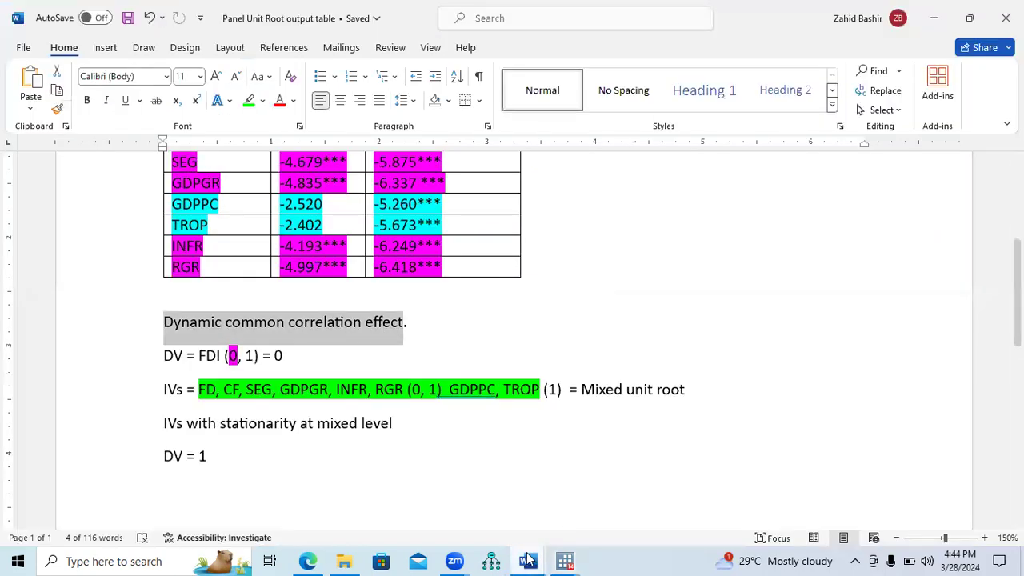
pyautogui.click(470, 526)
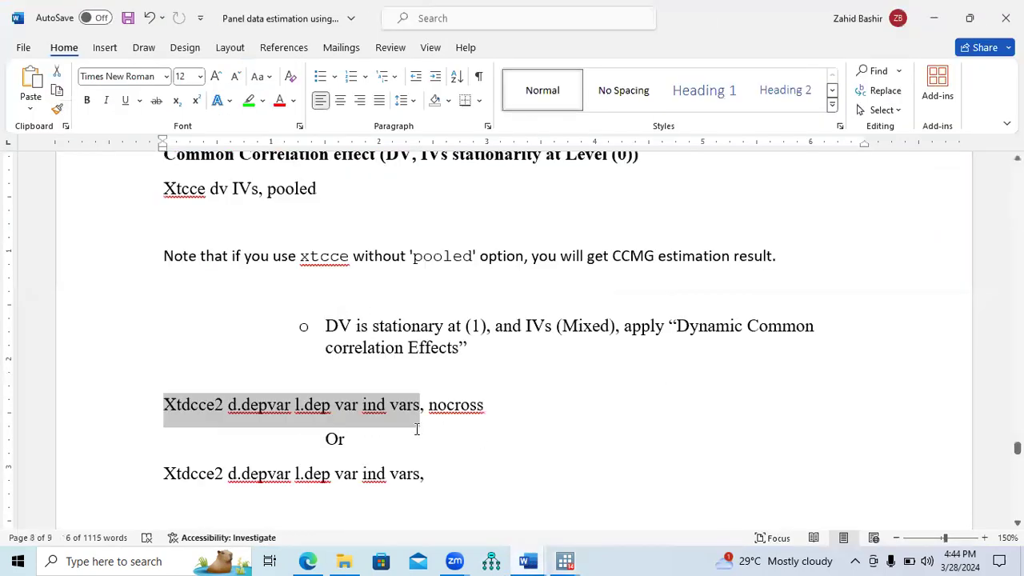
pyautogui.click(229, 405)
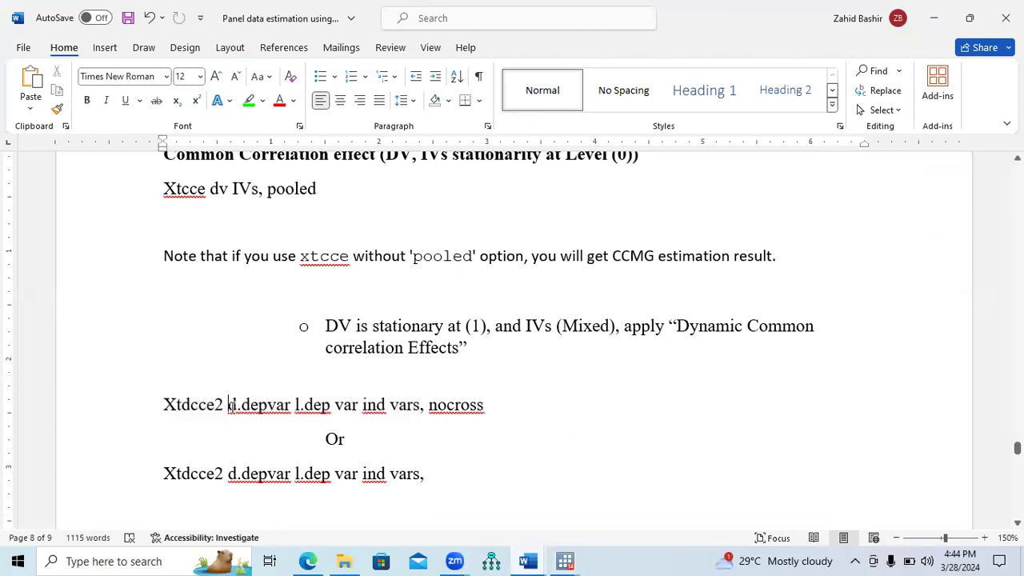
pyautogui.moveTo(229, 406); pyautogui.dragTo(273, 406)
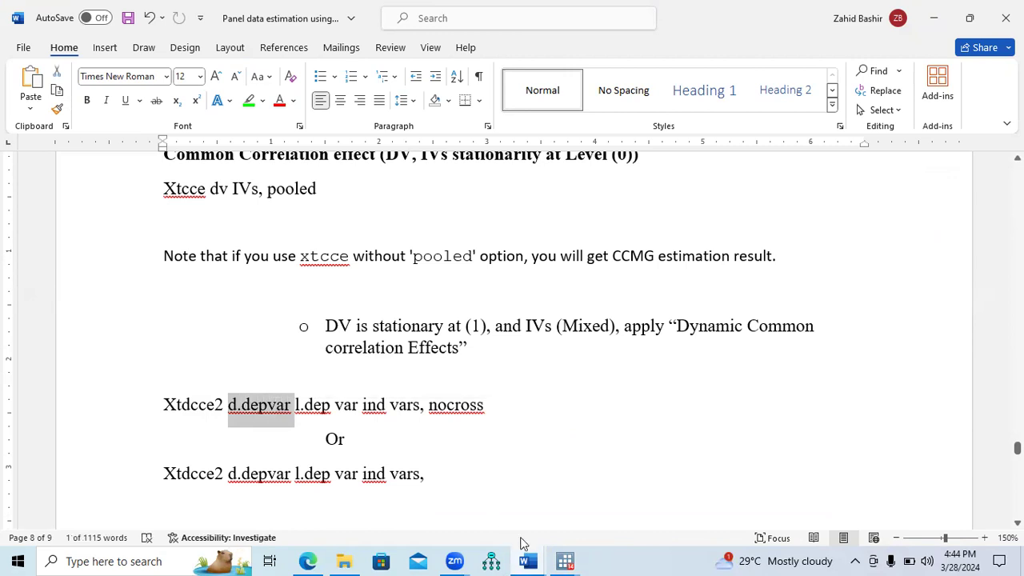
pyautogui.click(559, 559)
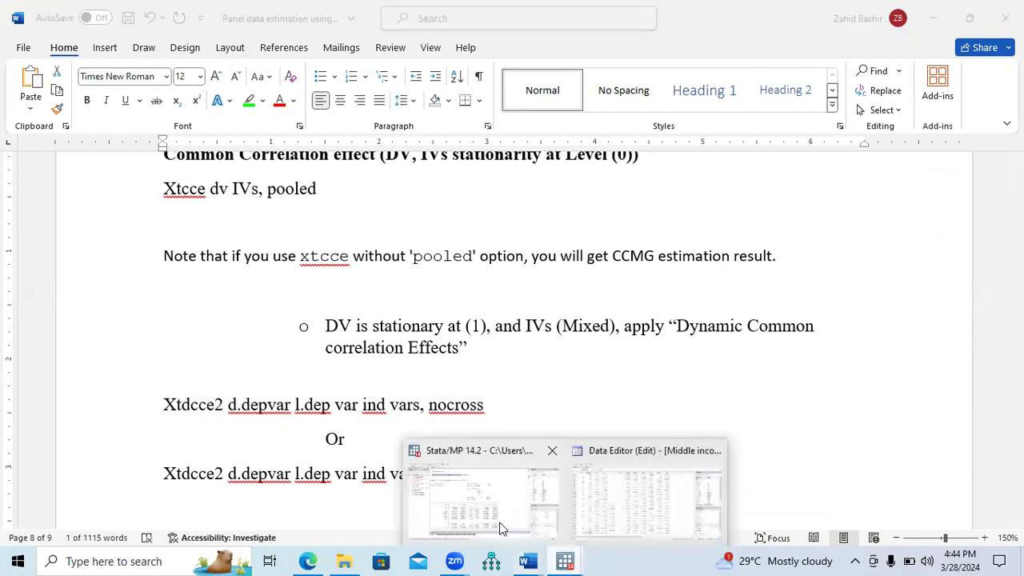
pyautogui.click(502, 528)
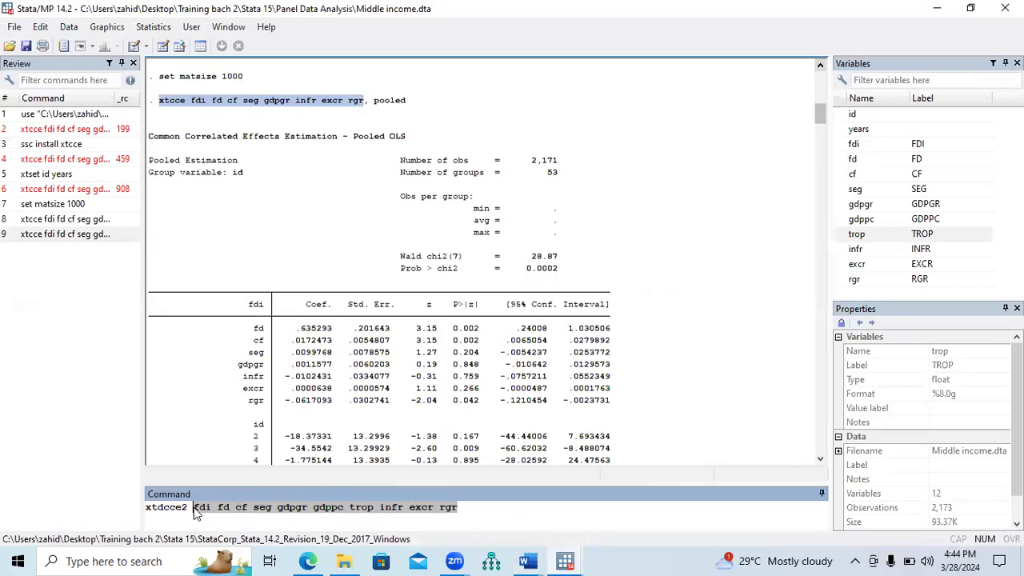
pyautogui.press('Left')
pyautogui.write('d.')
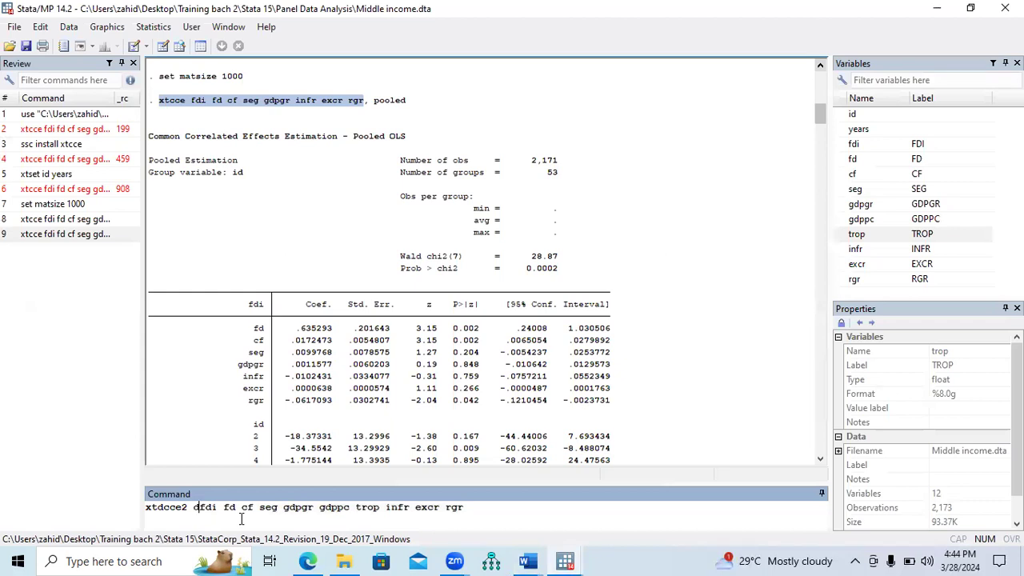
pyautogui.moveTo(192, 510); pyautogui.dragTo(218, 510)
pyautogui.click(229, 510)
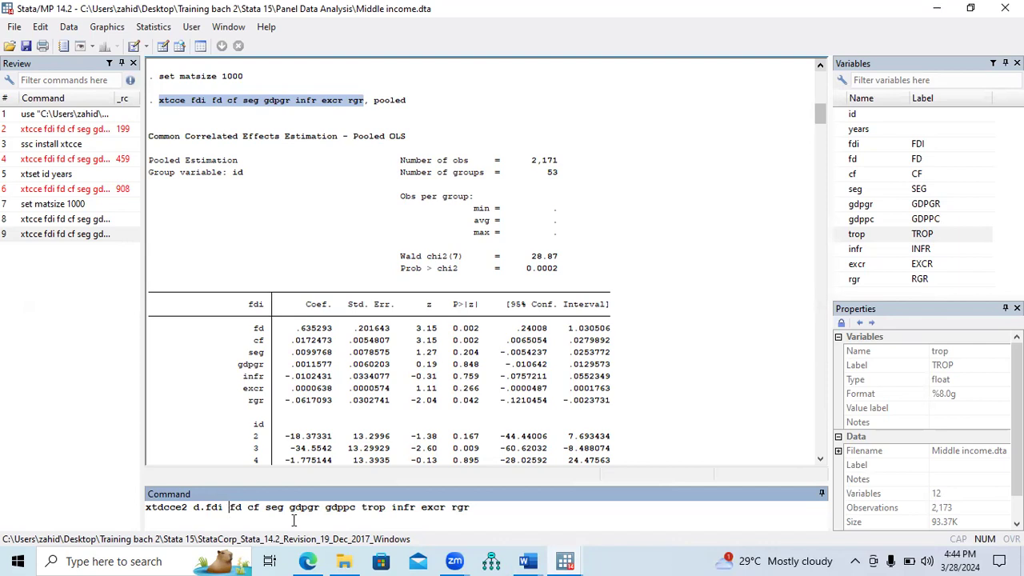
# - Check the l.dep term of the syntax in Word, and insert l.fdi after d.fdi in the Stata command
pyautogui.moveTo(560, 560)
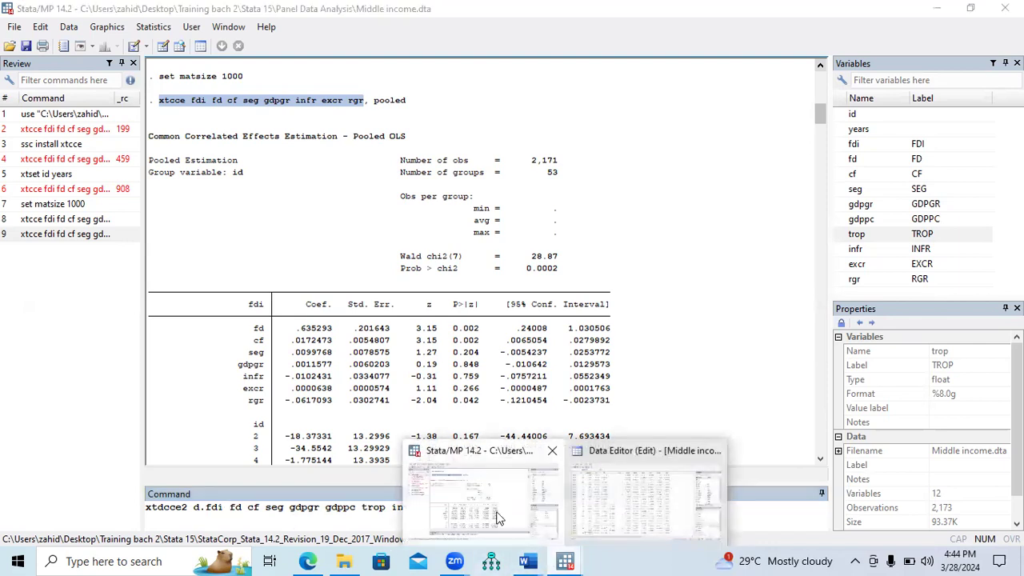
pyautogui.moveTo(528, 560)
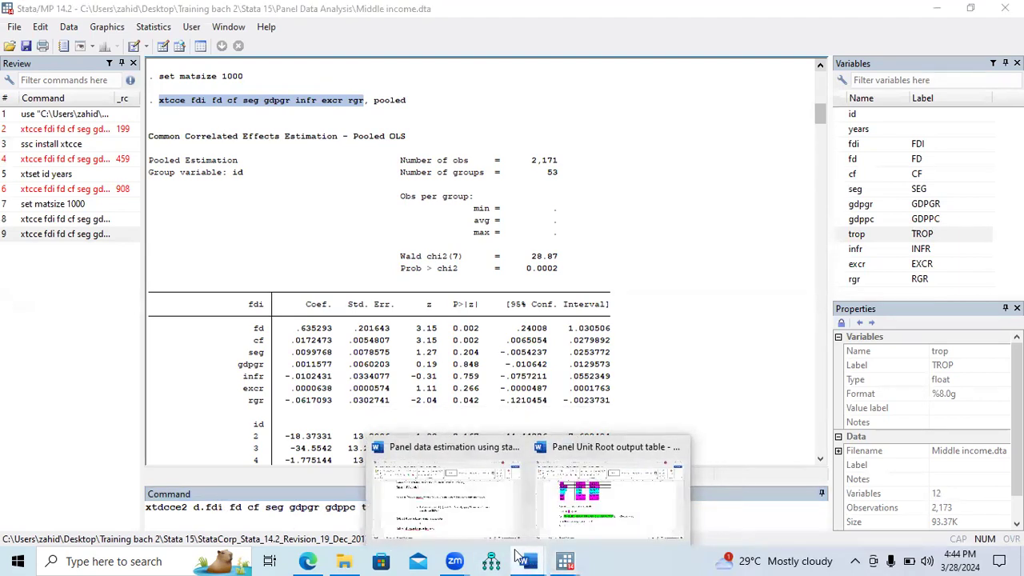
pyautogui.click(477, 516)
pyautogui.doubleClick(260, 404)
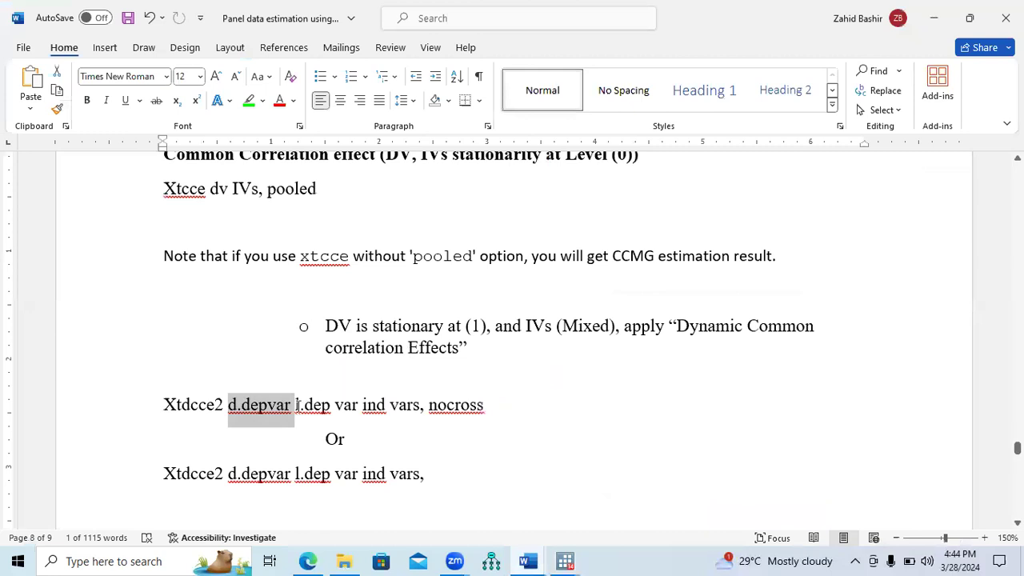
pyautogui.click(296, 406)
pyautogui.moveTo(296, 405); pyautogui.dragTo(322, 407)
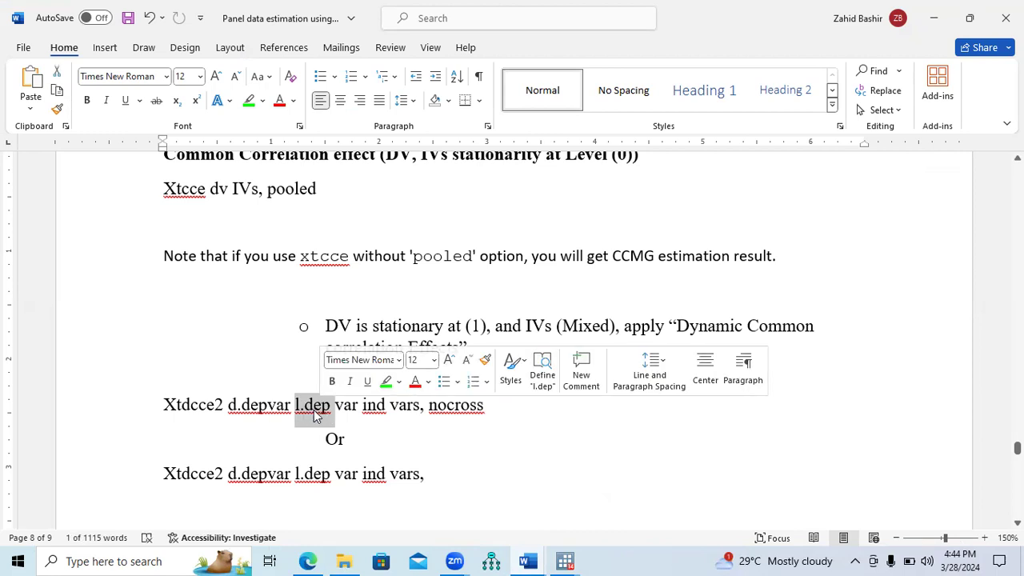
pyautogui.click(565, 560)
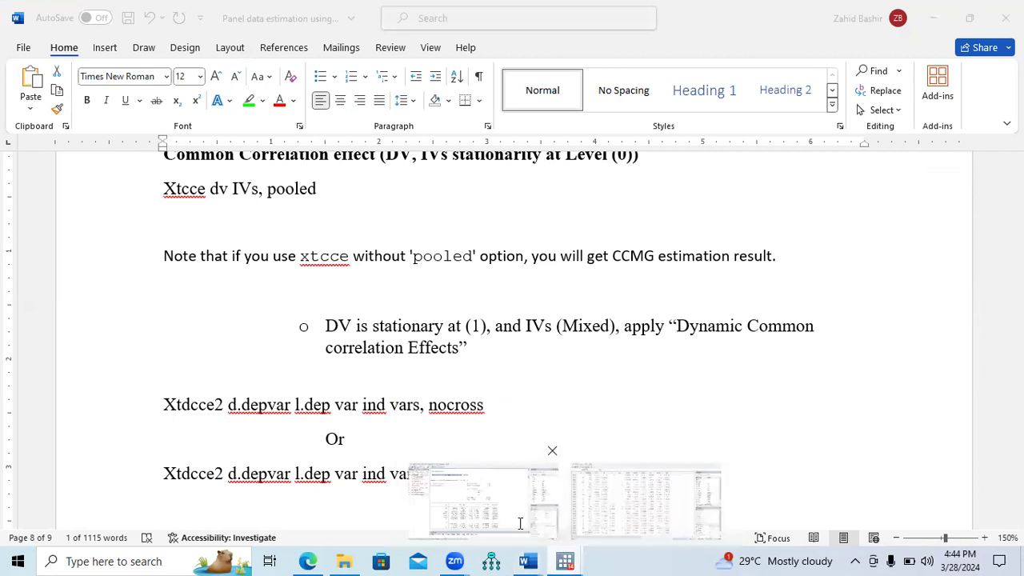
pyautogui.click(519, 523)
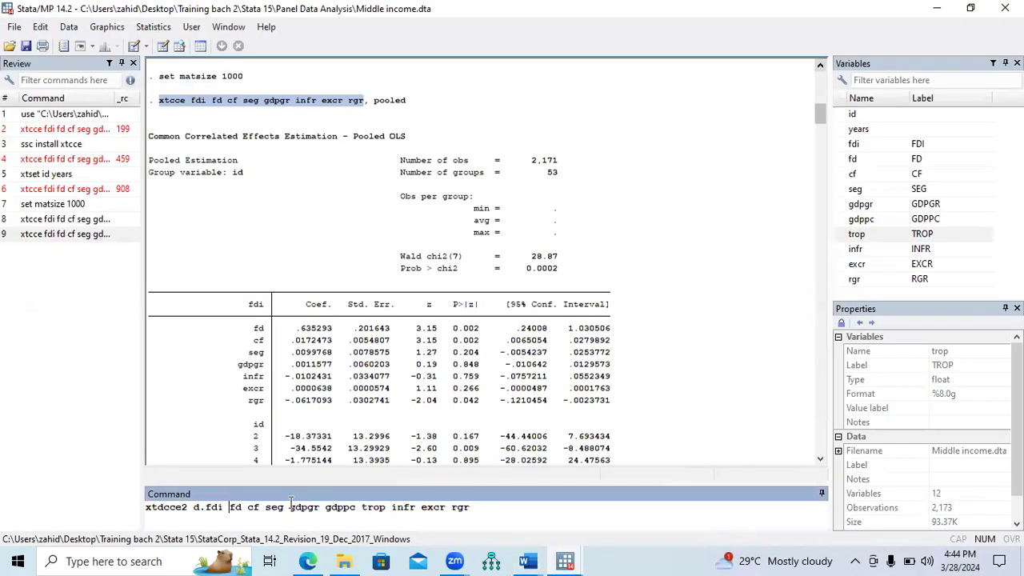
pyautogui.click(853, 144)
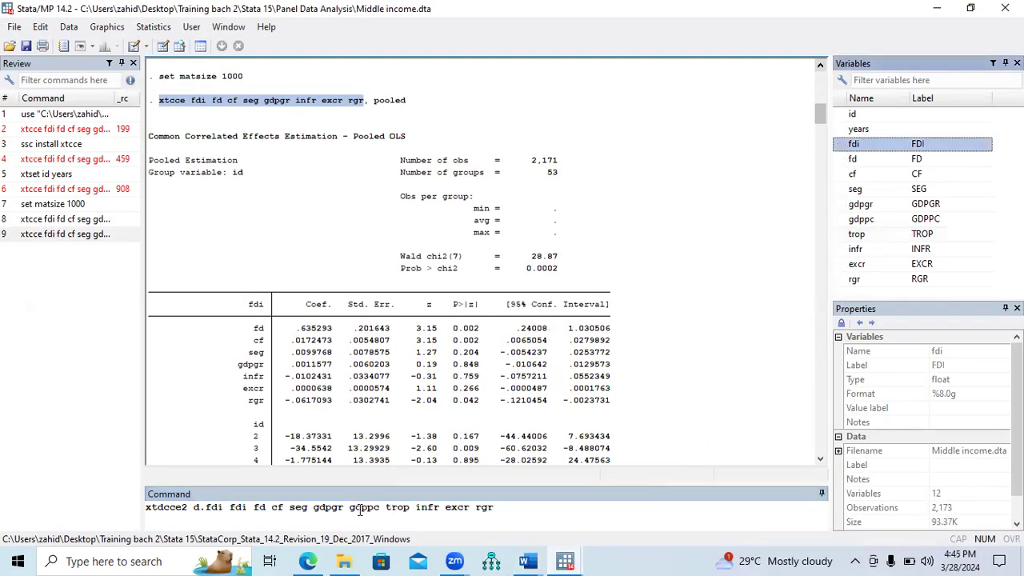
pyautogui.click(230, 509)
pyautogui.write('l.')
pyautogui.moveTo(259, 509); pyautogui.dragTo(229, 509)
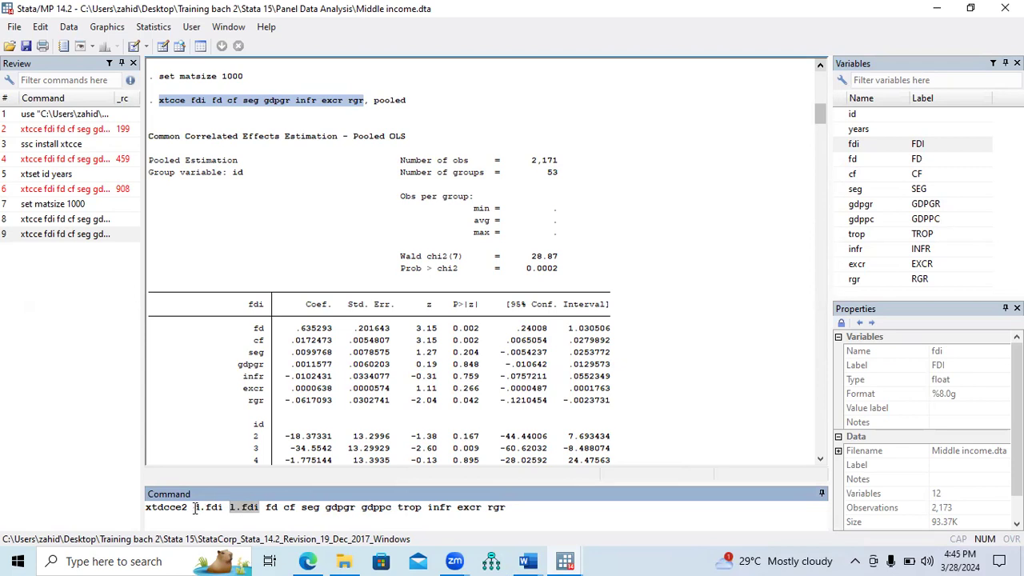
pyautogui.moveTo(194, 509); pyautogui.dragTo(257, 509)
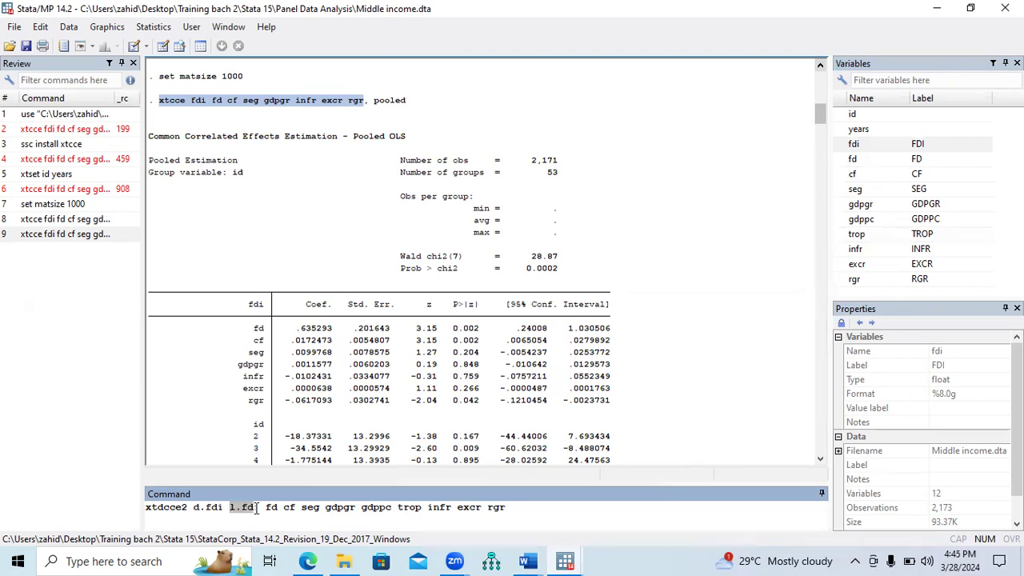
# - Switch to the Word document and examine the parts of the Xtdcce2 syntax and its variant without nocross
pyautogui.click(527, 561)
pyautogui.click(432, 488)
pyautogui.doubleClick(312, 405)
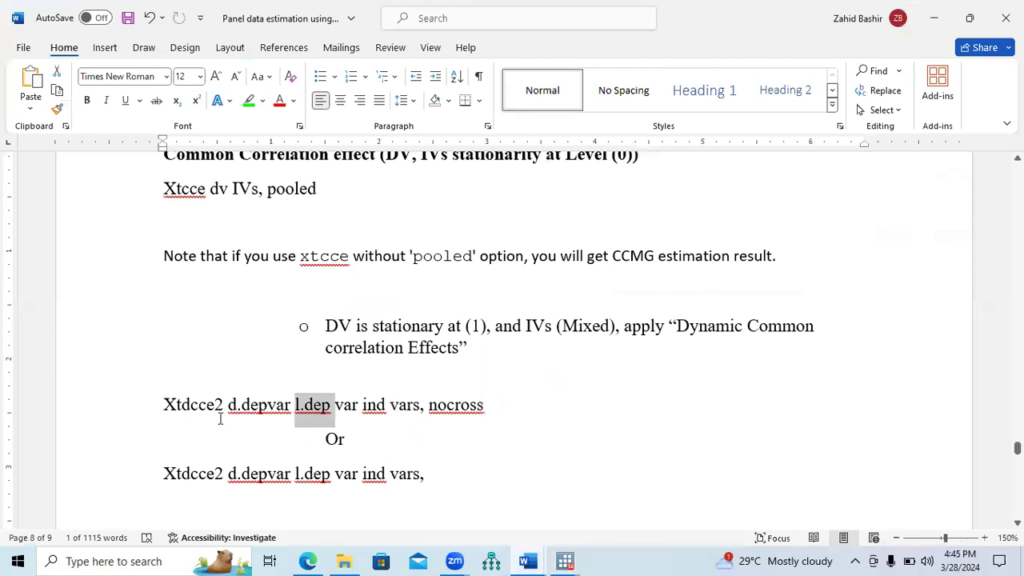
pyautogui.moveTo(164, 404); pyautogui.dragTo(223, 405)
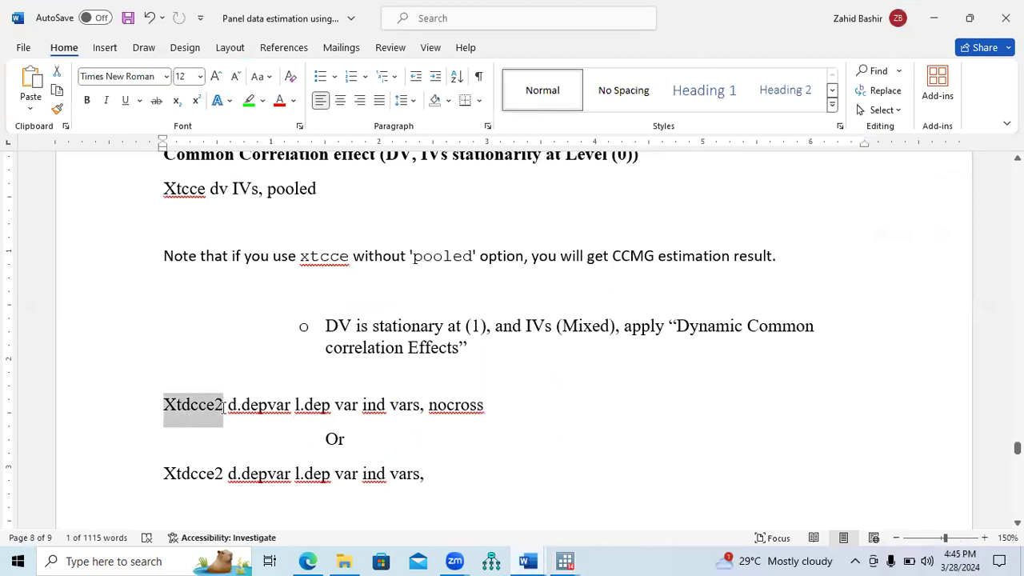
pyautogui.moveTo(228, 406); pyautogui.dragTo(314, 405)
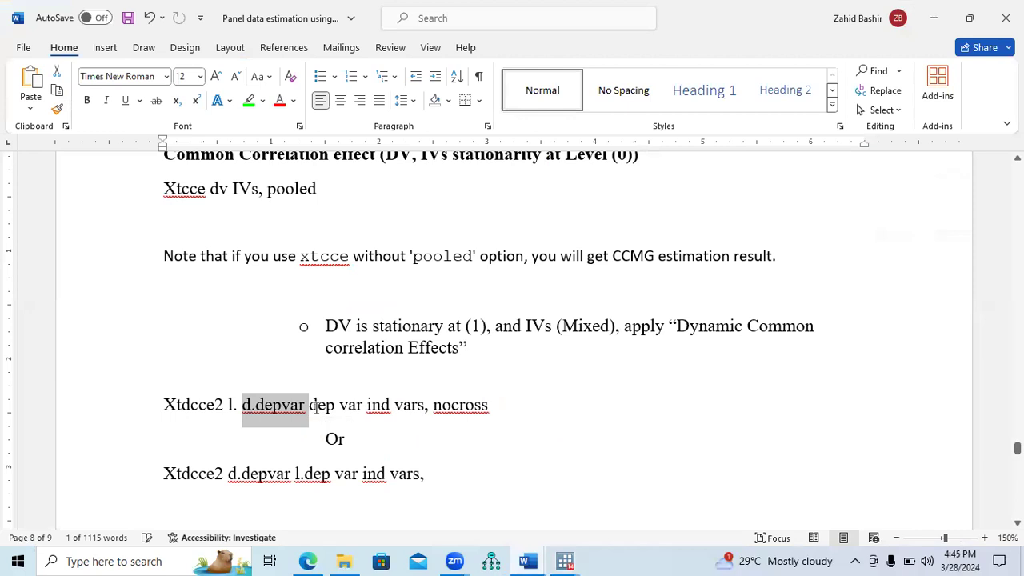
pyautogui.hotkey('ctrl', 'z')
pyautogui.moveTo(297, 405); pyautogui.dragTo(420, 407)
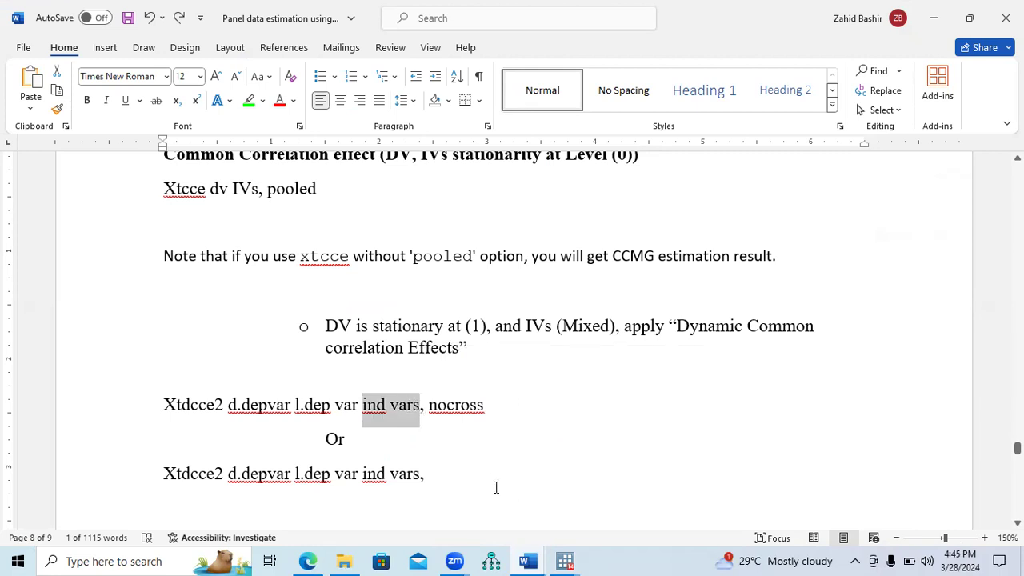
pyautogui.moveTo(405, 472); pyautogui.dragTo(171, 475)
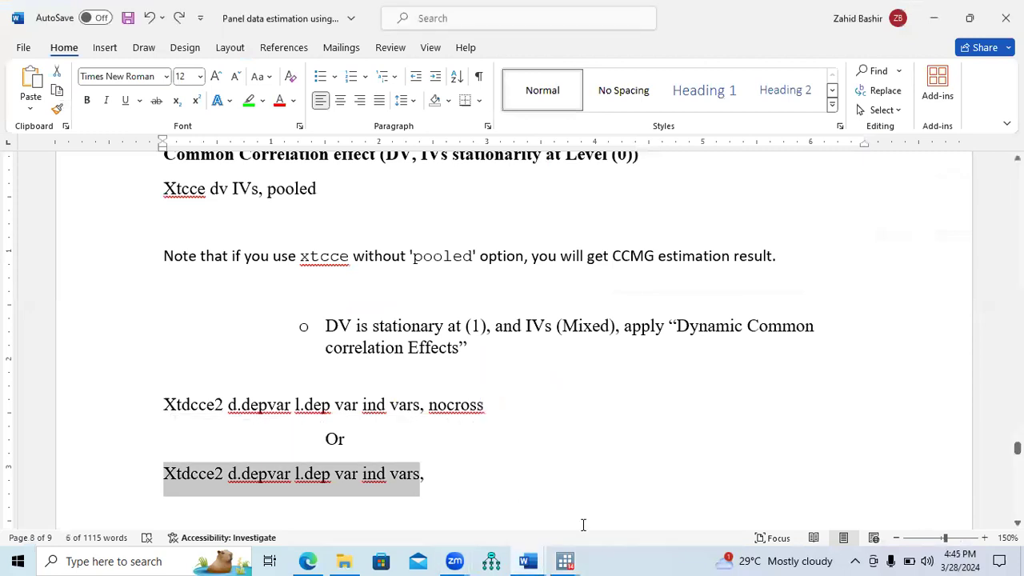
# - Switch to Stata and run "xtdcce2 d.fdi l.fdi fd cf seg gdpgr gdppc trop infr excr rgr" without any option
pyautogui.click(565, 561)
pyautogui.click(516, 521)
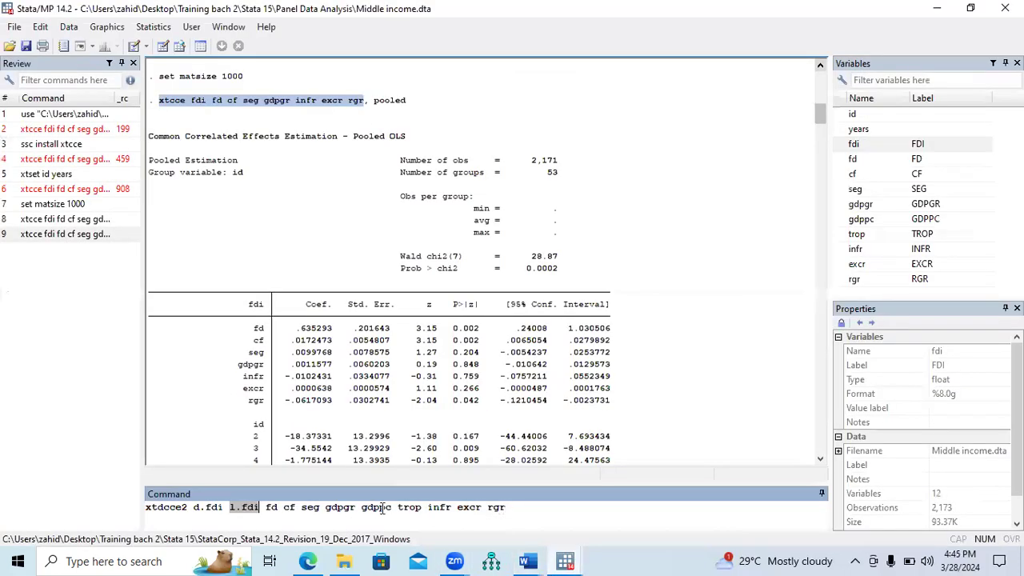
pyautogui.click(526, 508)
pyautogui.press('Return')
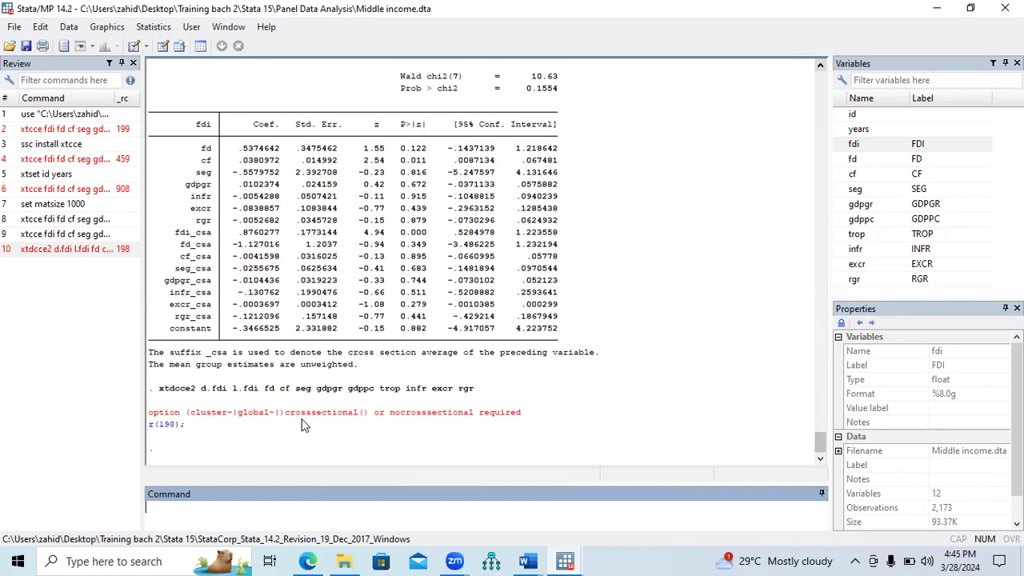
# - Examine the option error in the Stata results, compare both Xtdcce2 syntax variants in the Word document, and return to Stata
pyautogui.moveTo(390, 416); pyautogui.dragTo(465, 415)
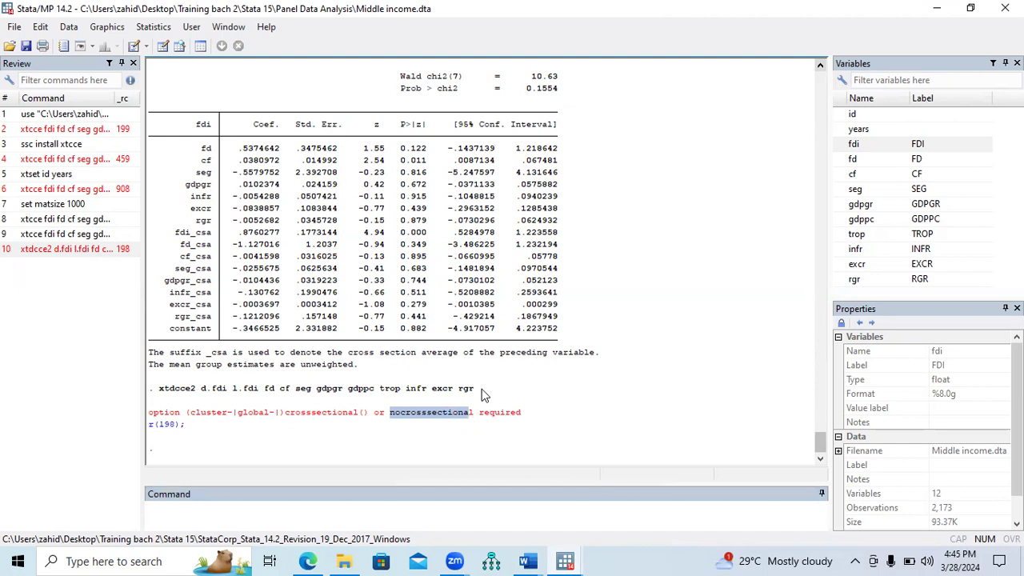
pyautogui.tripleClick(389, 386)
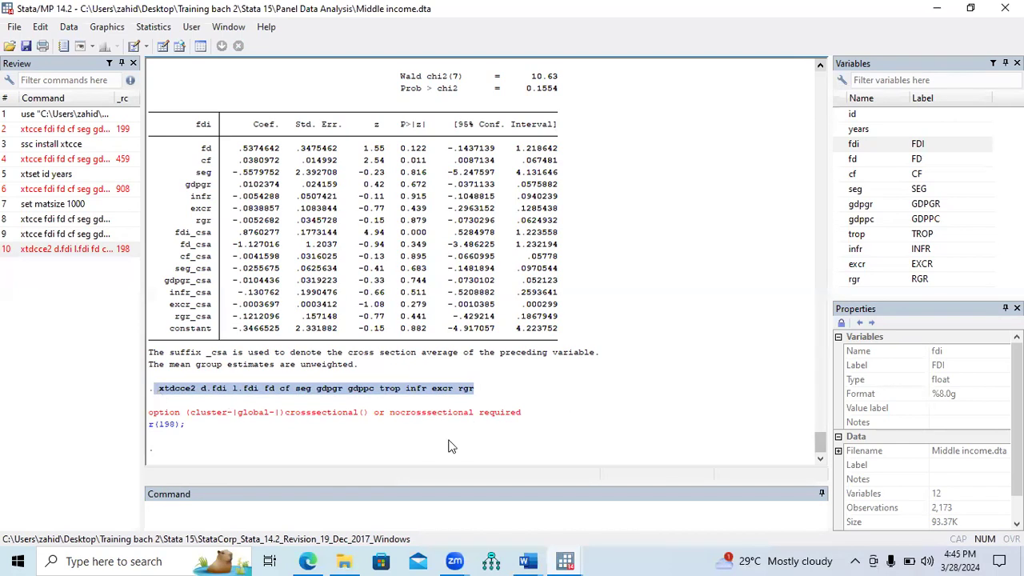
pyautogui.moveTo(526, 560)
pyautogui.click(504, 528)
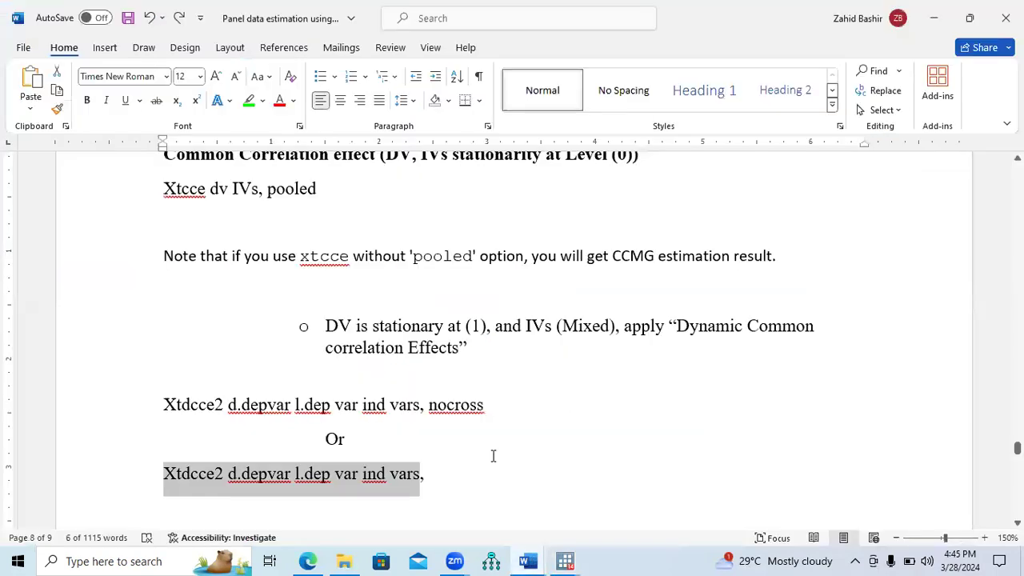
pyautogui.moveTo(486, 406); pyautogui.dragTo(187, 413)
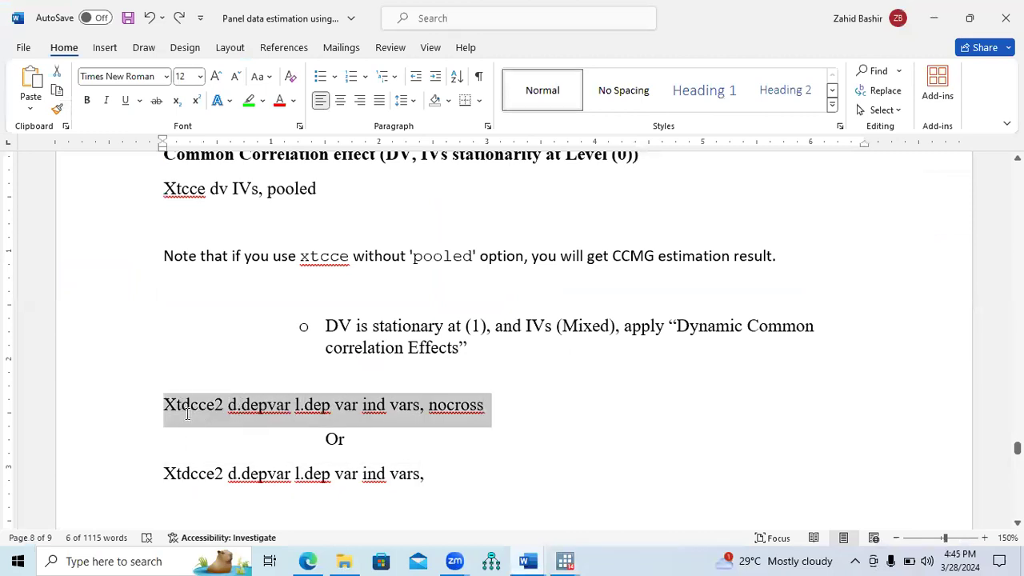
pyautogui.moveTo(441, 479); pyautogui.dragTo(175, 480)
pyautogui.click(475, 472)
pyautogui.moveTo(485, 407); pyautogui.dragTo(178, 408)
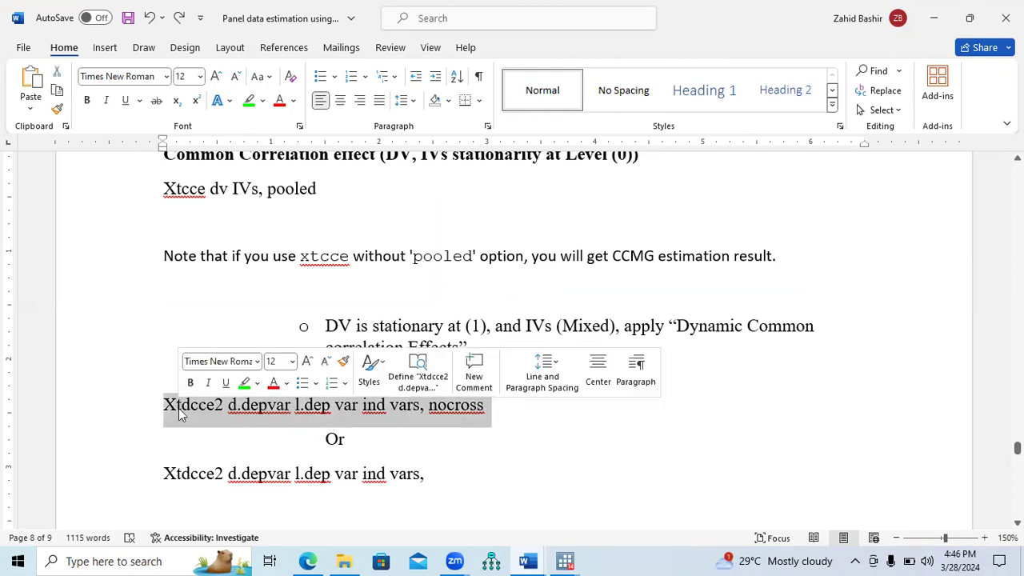
pyautogui.click(565, 561)
pyautogui.click(497, 528)
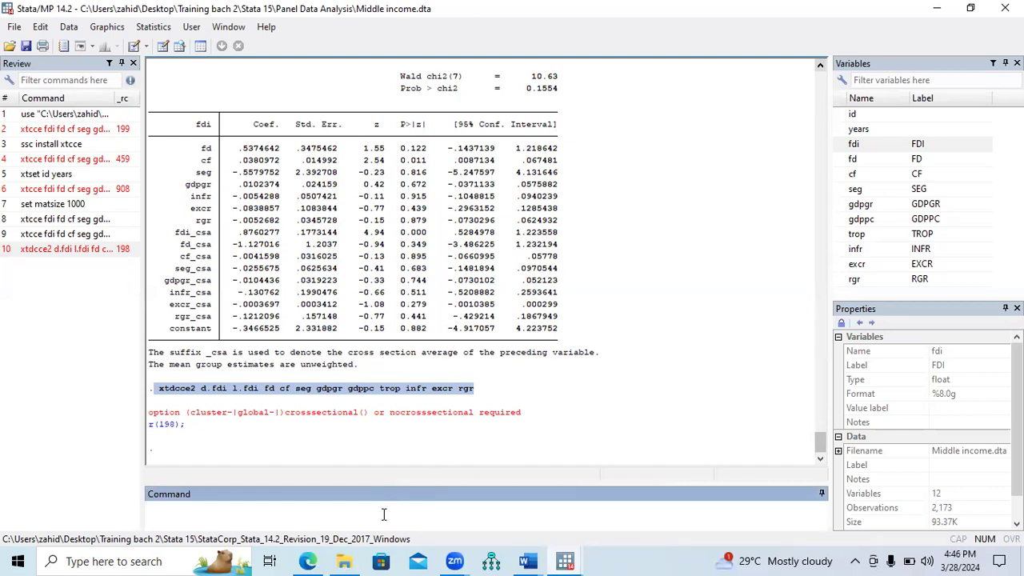
pyautogui.write('xtcce fdi fd cf seg gdpgr infr excr rgr')
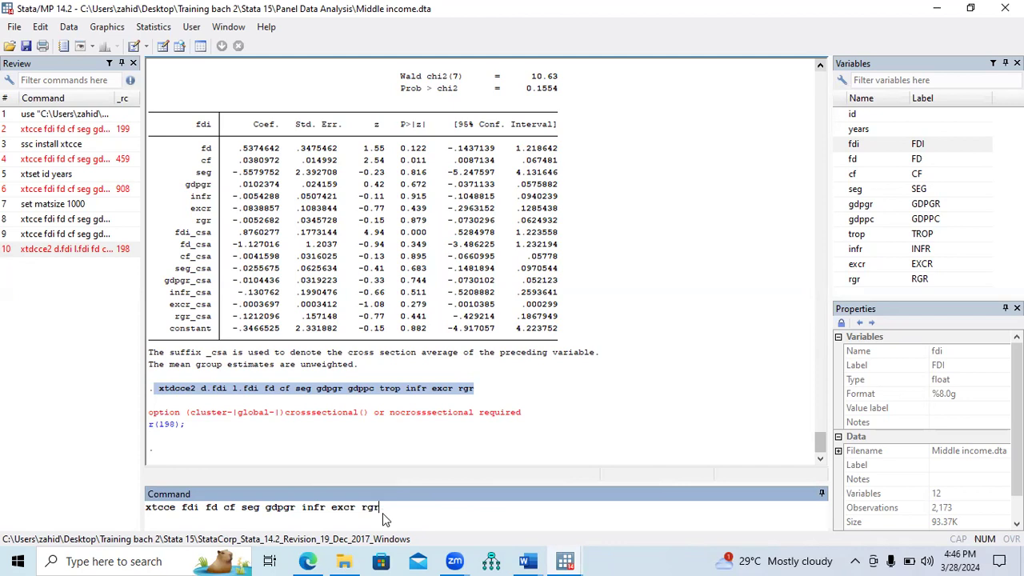
pyautogui.click(469, 389)
pyautogui.click(418, 508)
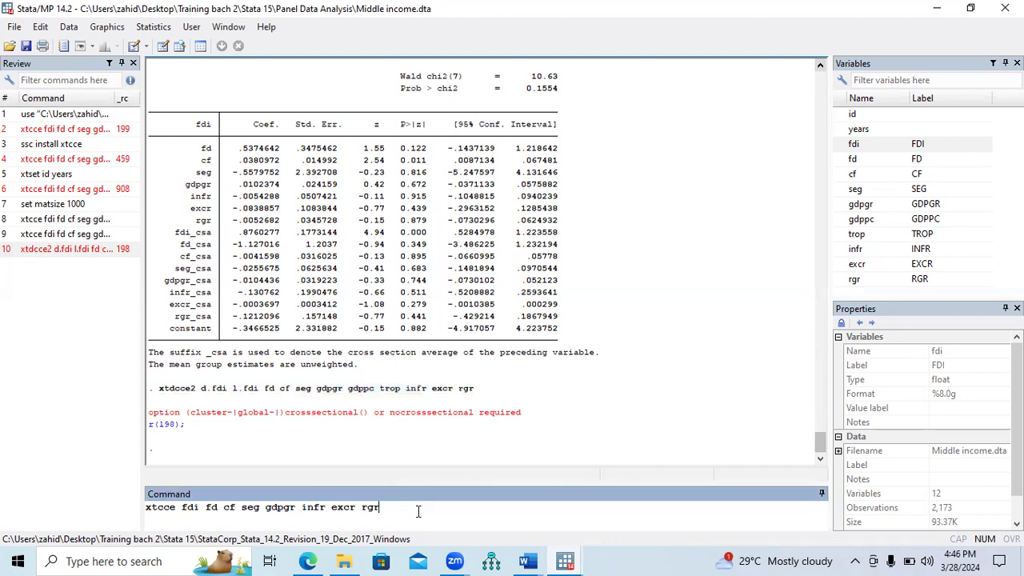
pyautogui.press('BackSpace')
pyautogui.press('BackSpace')
pyautogui.press('BackSpace')
pyautogui.press('BackSpace')
pyautogui.press('BackSpace')
pyautogui.press('BackSpace')
pyautogui.press('BackSpace')
pyautogui.press('BackSpace')
pyautogui.press('BackSpace')
pyautogui.press('BackSpace')
pyautogui.press('BackSpace')
pyautogui.press('BackSpace')
pyautogui.press('BackSpace')
pyautogui.press('BackSpace')
pyautogui.press('BackSpace')
pyautogui.press('BackSpace')
pyautogui.press('BackSpace')
pyautogui.press('BackSpace')
pyautogui.press('BackSpace')
pyautogui.press('BackSpace')
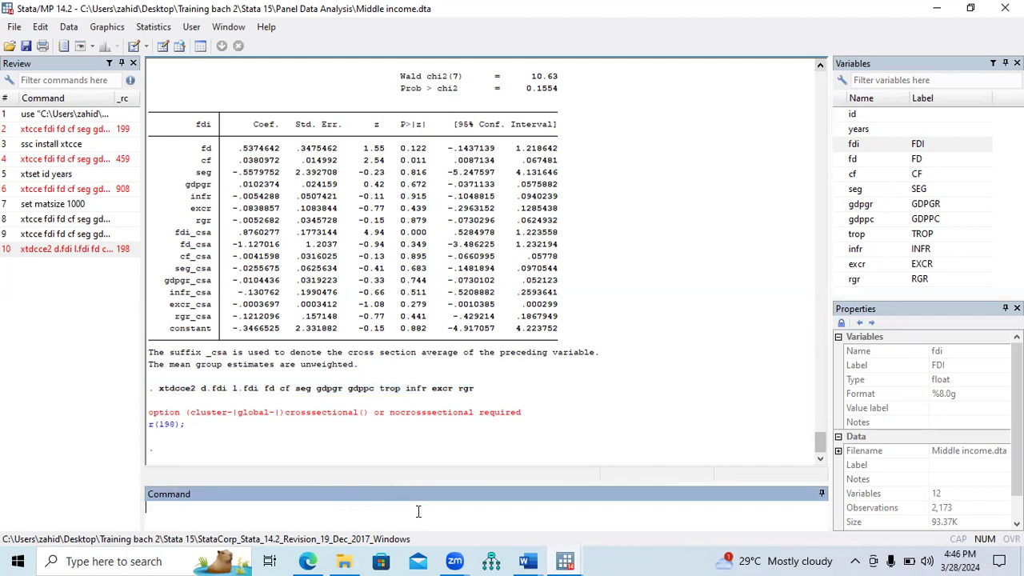
# - Copy the xtdcce2 command from the results into the command line and append the nocross option after a comma
pyautogui.moveTo(476, 390); pyautogui.dragTo(160, 394)
pyautogui.hotkey('ctrl', 'c')
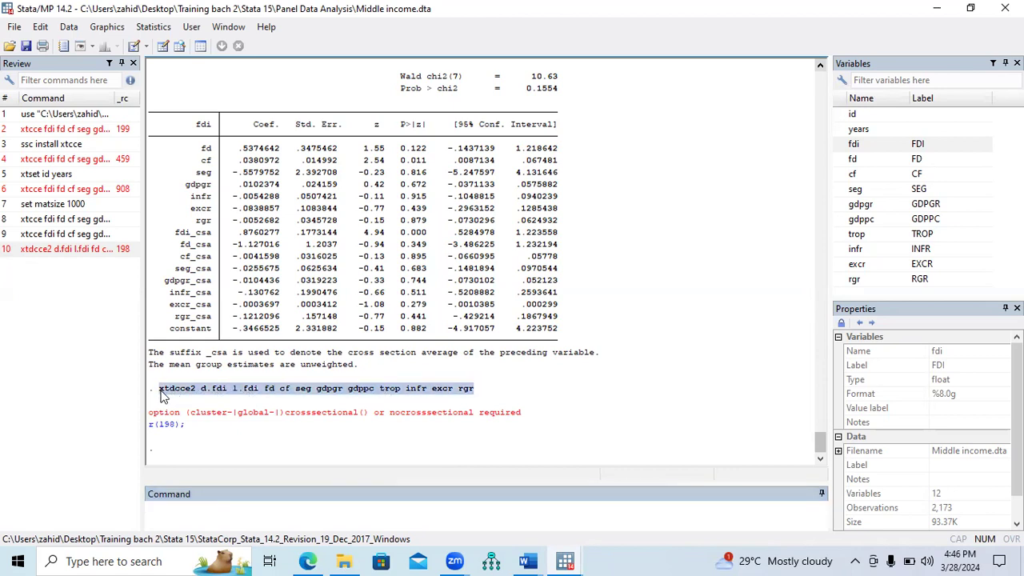
pyautogui.click(209, 512)
pyautogui.hotkey('ctrl', 'v')
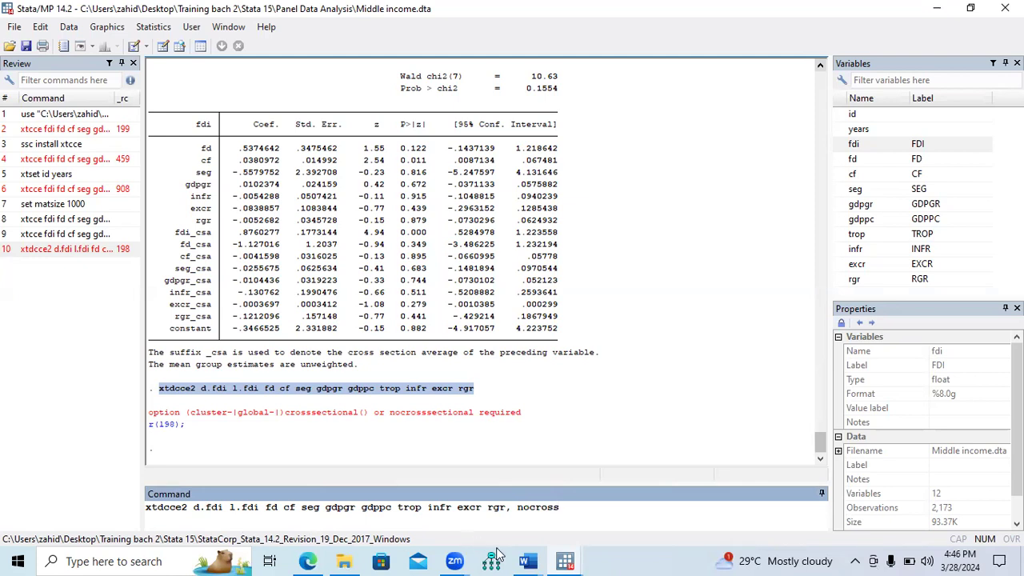
# - Check the Xtdcce2 nocross syntax in the Word document, return to Stata and run the prepared xtdcce2 command with nocross
pyautogui.click(526, 561)
pyautogui.click(468, 518)
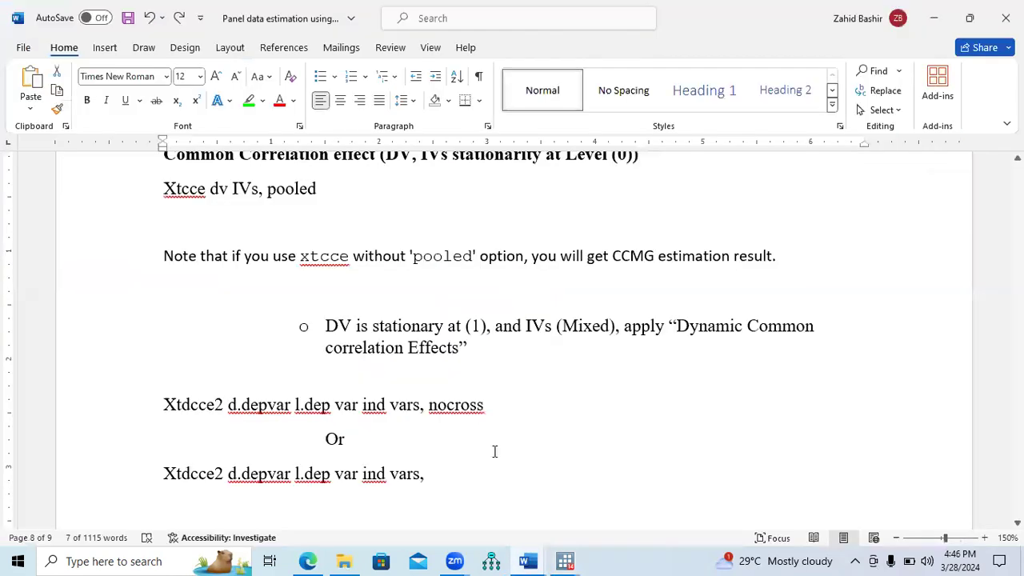
pyautogui.tripleClick(473, 416)
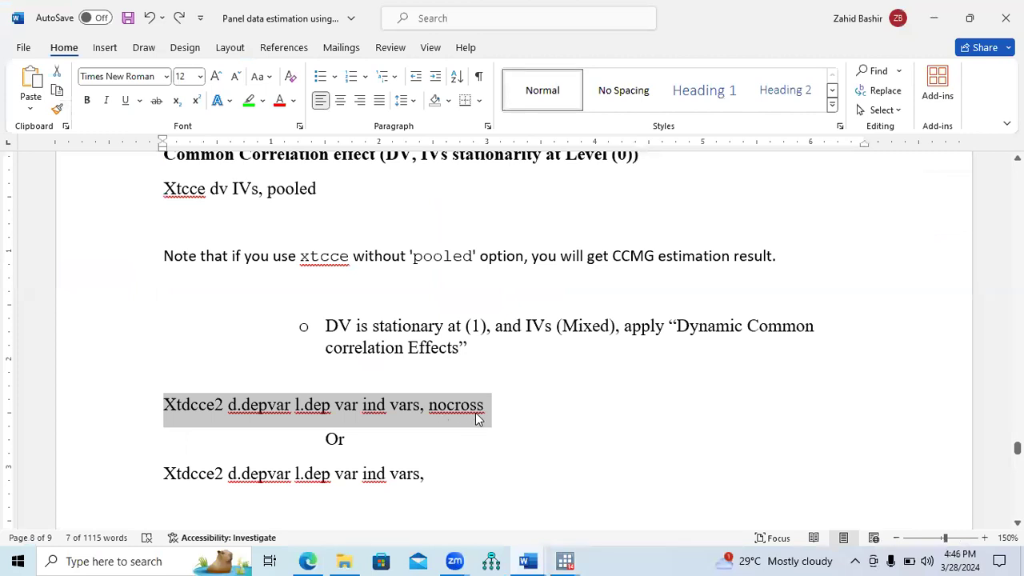
pyautogui.click(565, 561)
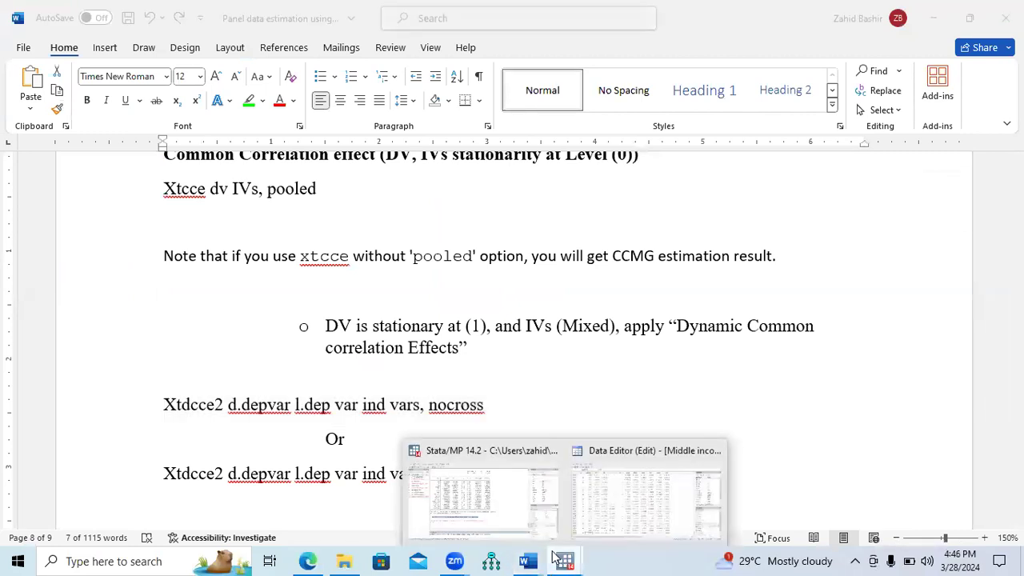
pyautogui.click(509, 509)
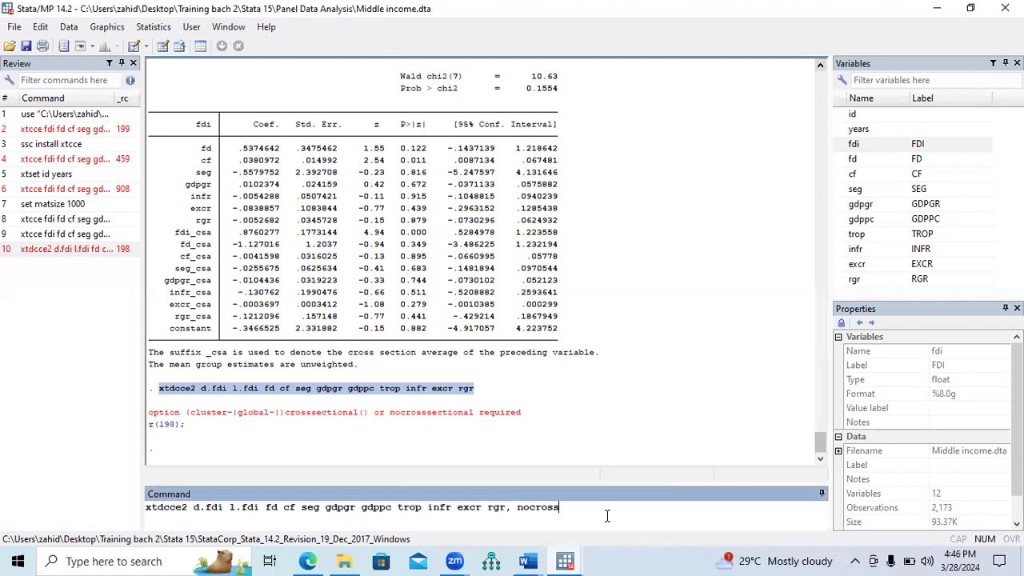
pyautogui.press('Return')
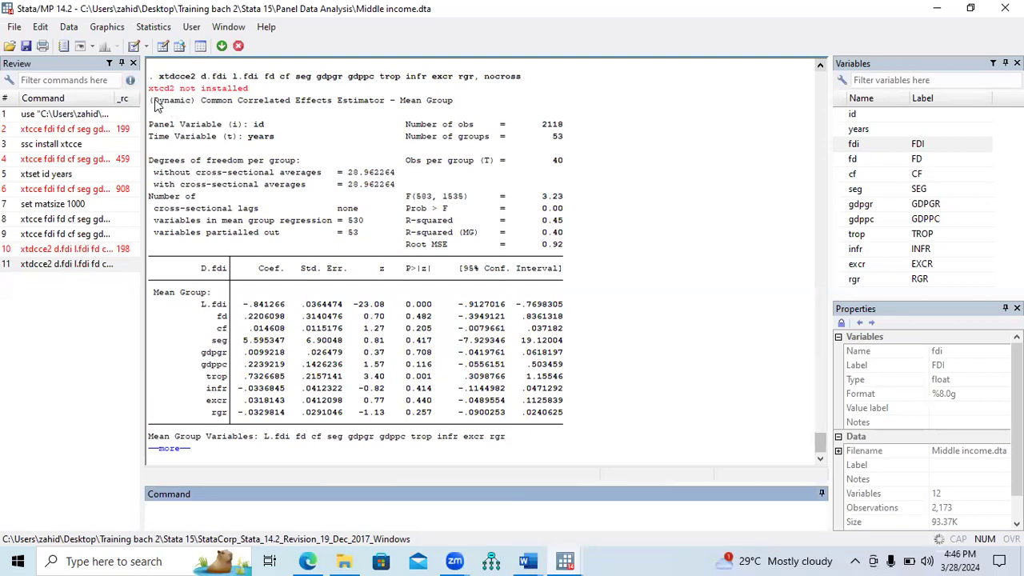
# - Examine the estimator title, Prob > F and R-squared in the xtdcce2 output
pyautogui.moveTo(151, 101); pyautogui.dragTo(448, 110)
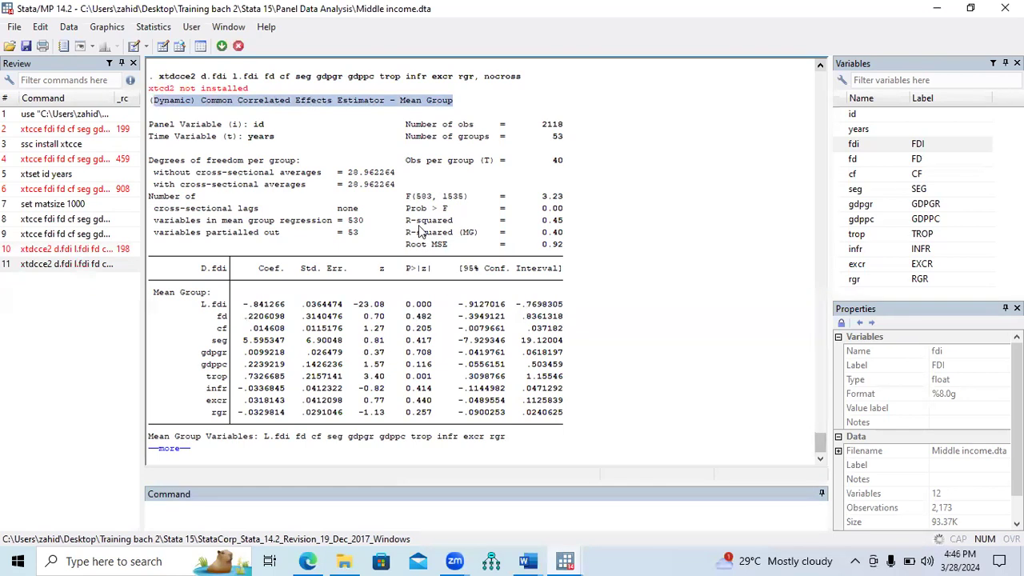
pyautogui.moveTo(407, 207); pyautogui.dragTo(563, 209)
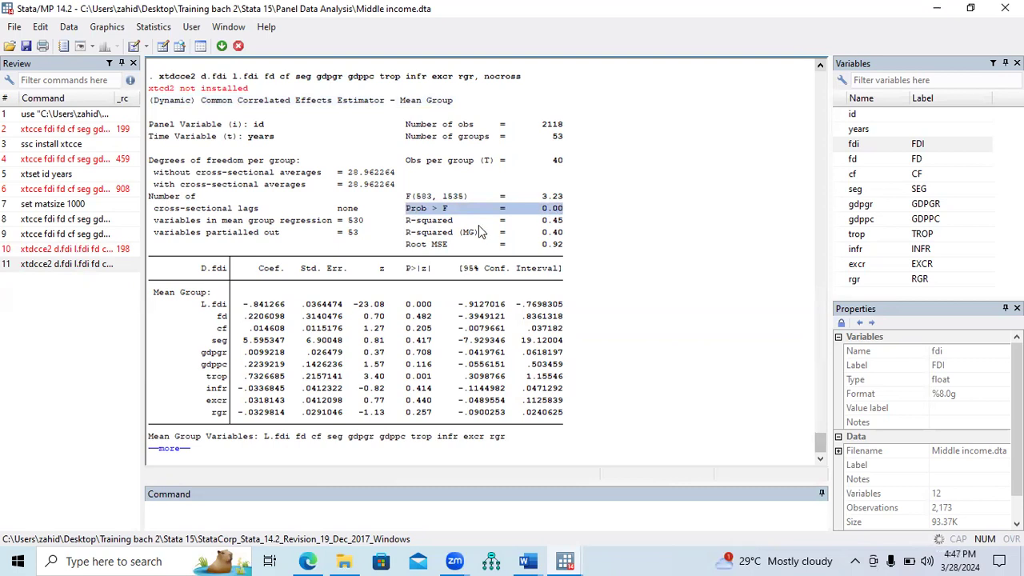
pyautogui.moveTo(406, 222); pyautogui.dragTo(563, 227)
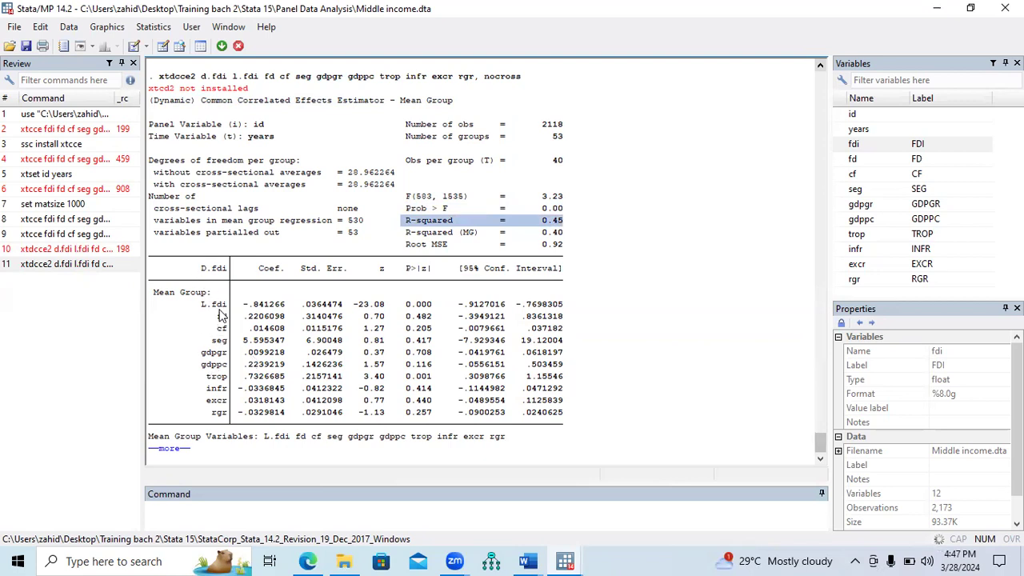
# - Examine the mean group coefficients and p-values from L.fdi through trop, and display the rest of the output
pyautogui.moveTo(201, 305); pyautogui.dragTo(432, 311)
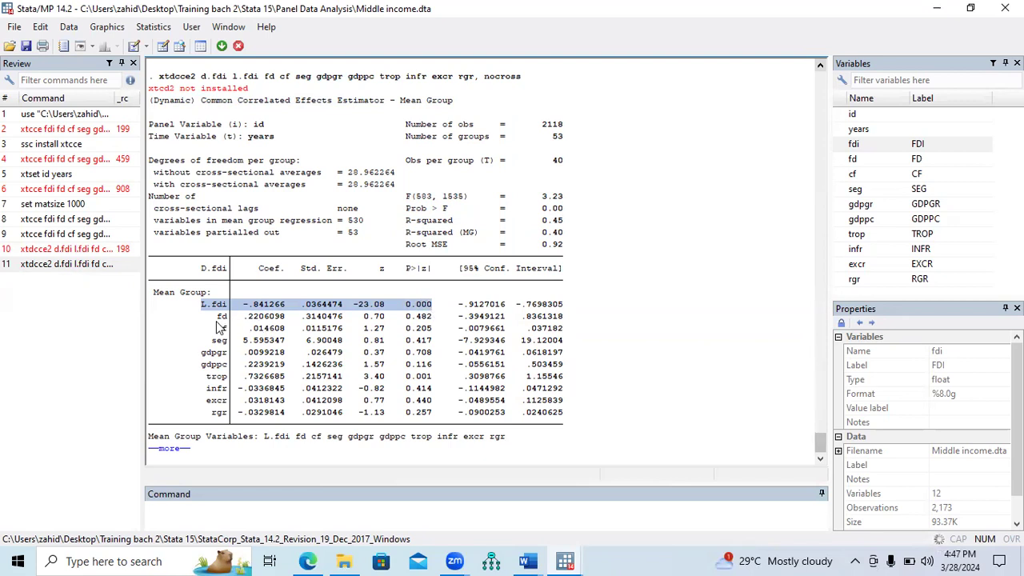
pyautogui.moveTo(219, 322); pyautogui.dragTo(430, 325)
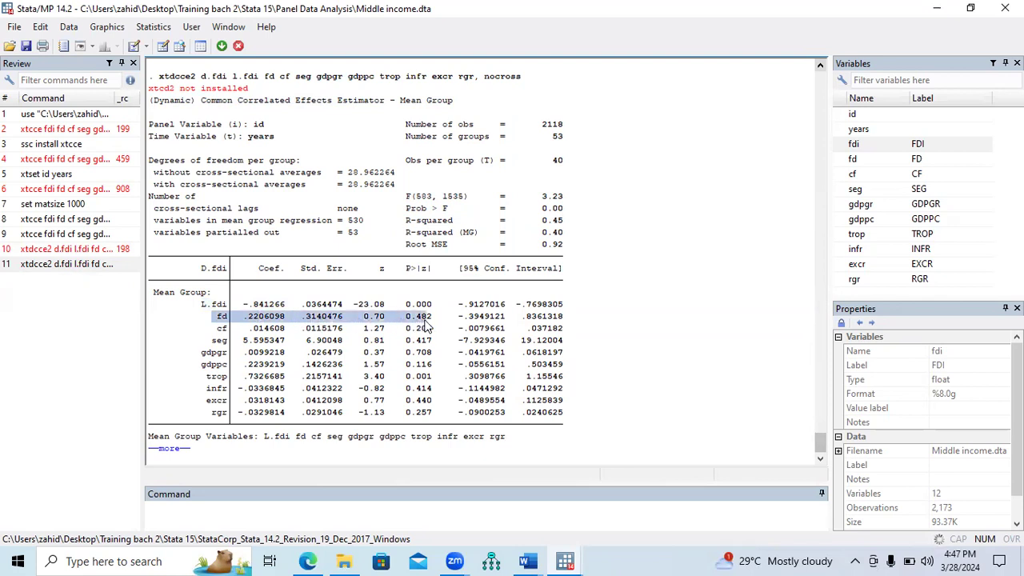
pyautogui.moveTo(221, 330); pyautogui.dragTo(432, 334)
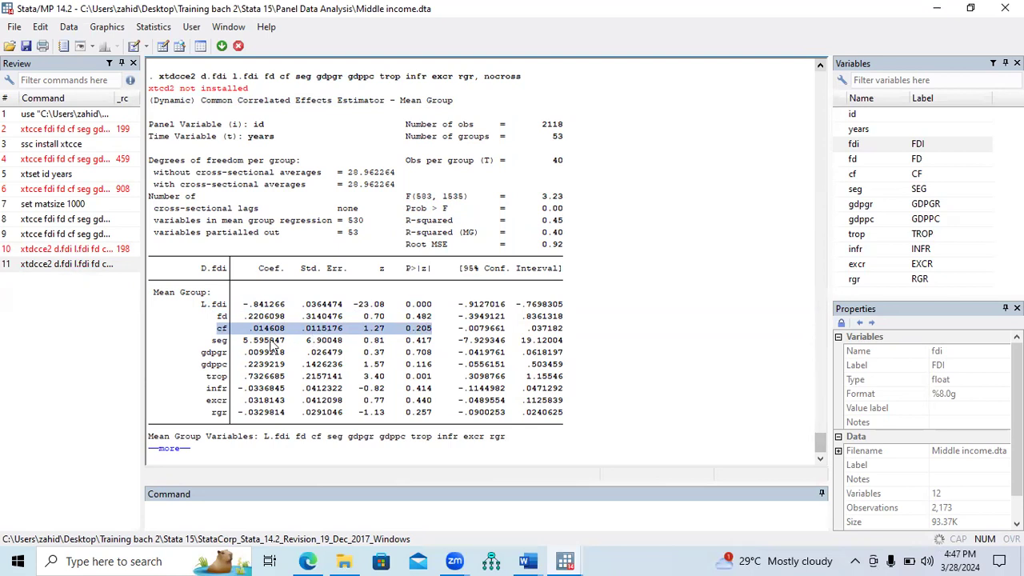
pyautogui.moveTo(216, 342); pyautogui.dragTo(433, 346)
pyautogui.moveTo(198, 353); pyautogui.dragTo(431, 358)
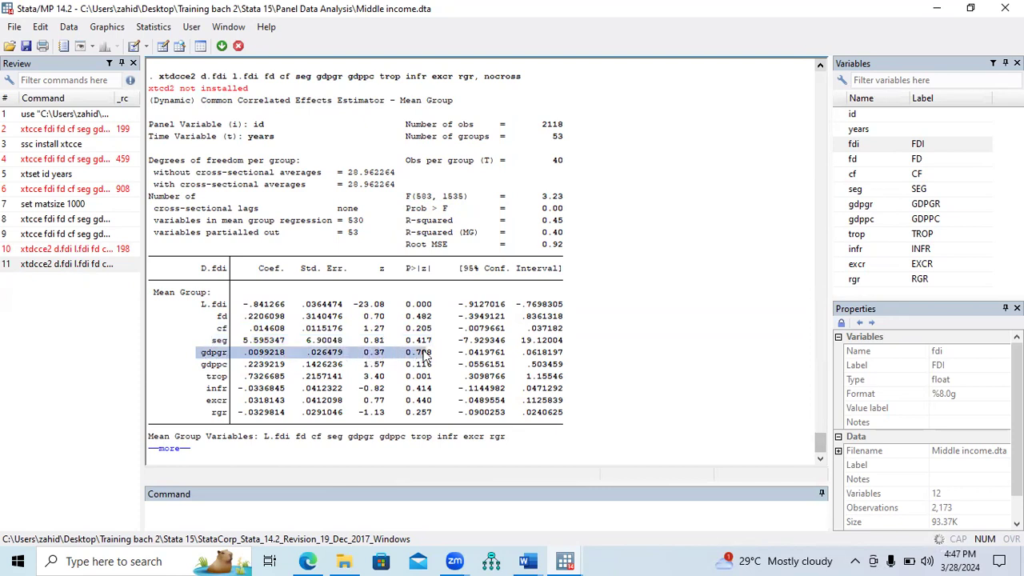
pyautogui.moveTo(205, 365); pyautogui.dragTo(432, 370)
pyautogui.moveTo(210, 376); pyautogui.dragTo(432, 378)
pyautogui.moveTo(203, 366); pyautogui.dragTo(436, 382)
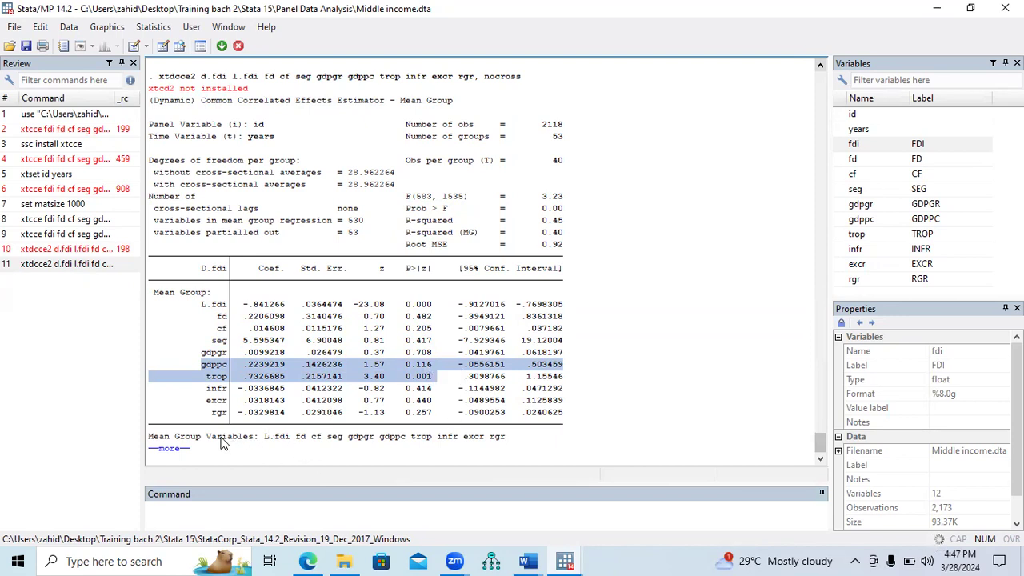
pyautogui.click(176, 449)
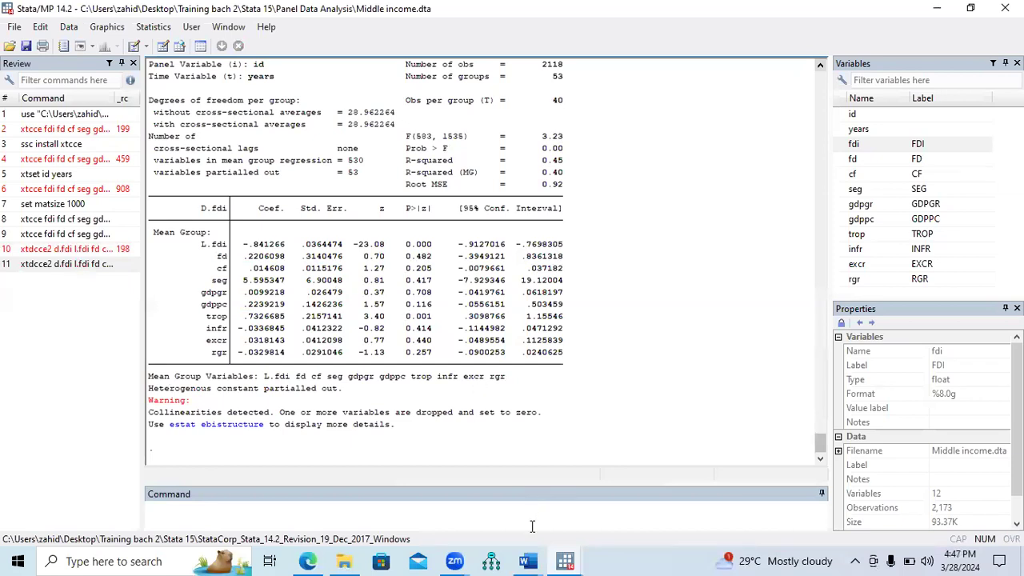
# - Review the mixed unit root note for the independent variables in the Panel Unit Root output table document, and return to Stata
pyautogui.click(528, 560)
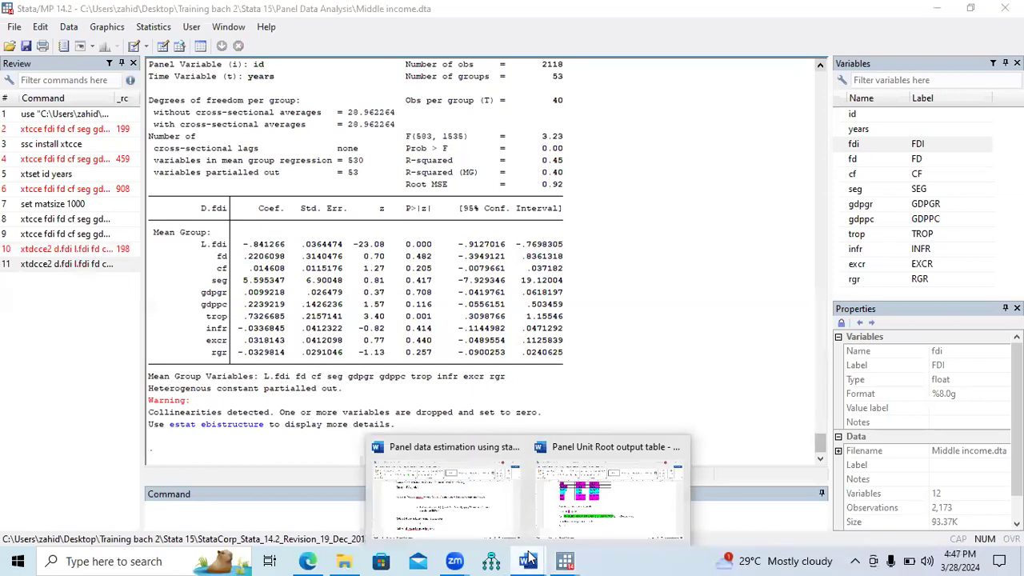
pyautogui.click(608, 484)
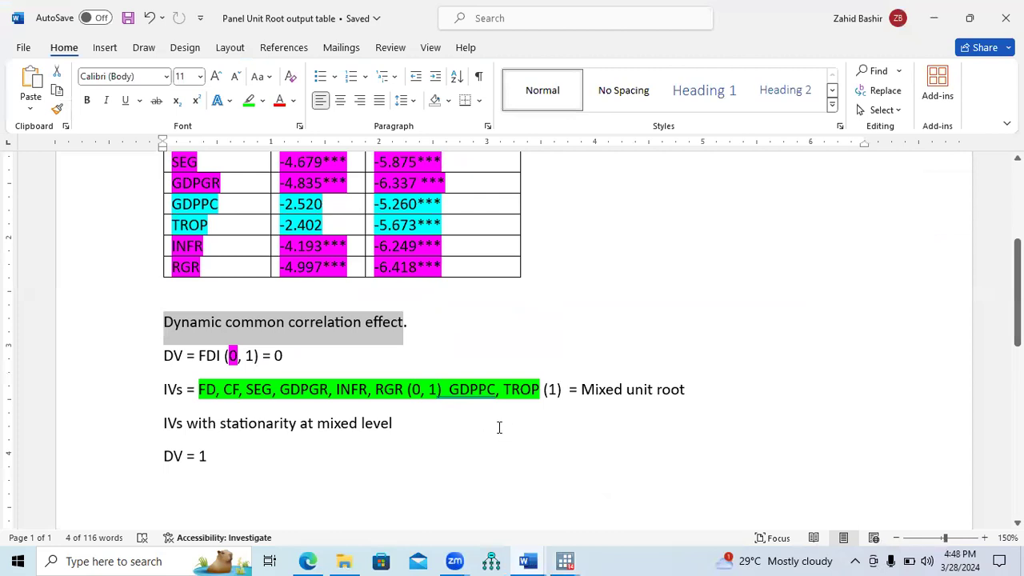
pyautogui.moveTo(545, 388); pyautogui.dragTo(686, 390)
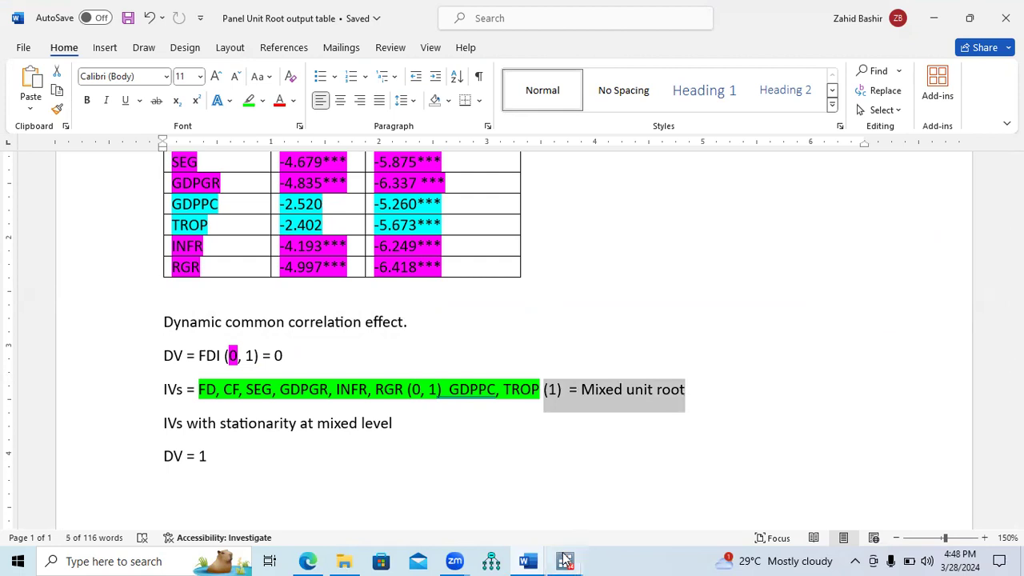
pyautogui.click(565, 561)
pyautogui.click(524, 520)
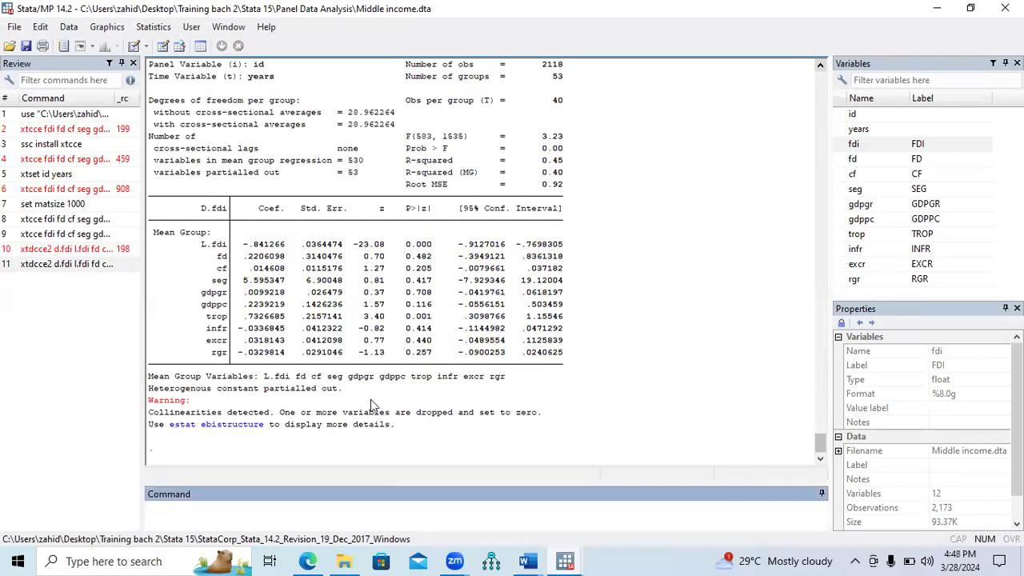
# - Copy the xtdcce2 command with the nocross option from the results into the command line
pyautogui.scroll(8, 813, 441)
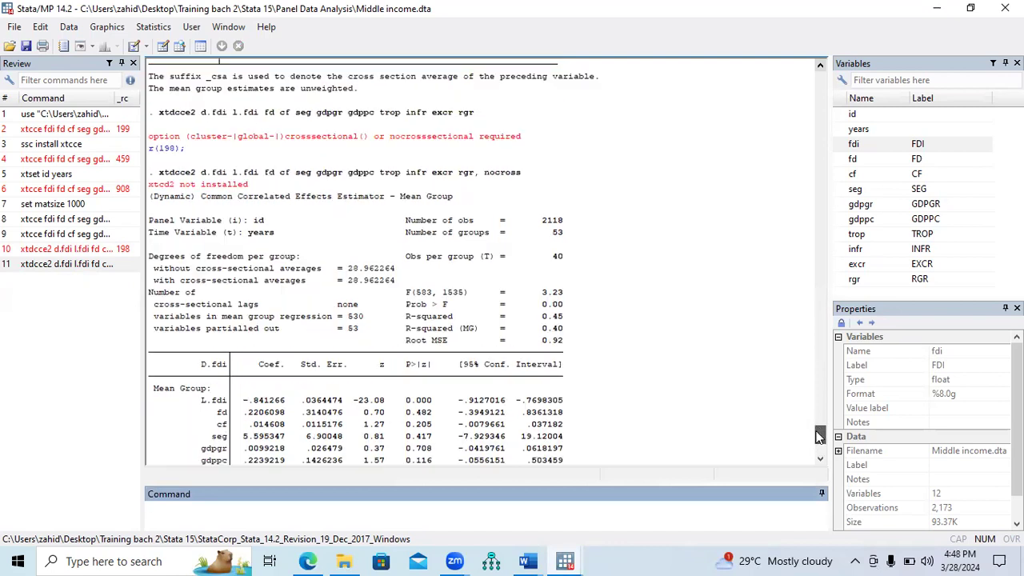
pyautogui.moveTo(522, 317); pyautogui.dragTo(159, 318)
pyautogui.hotkey('ctrl', 'c')
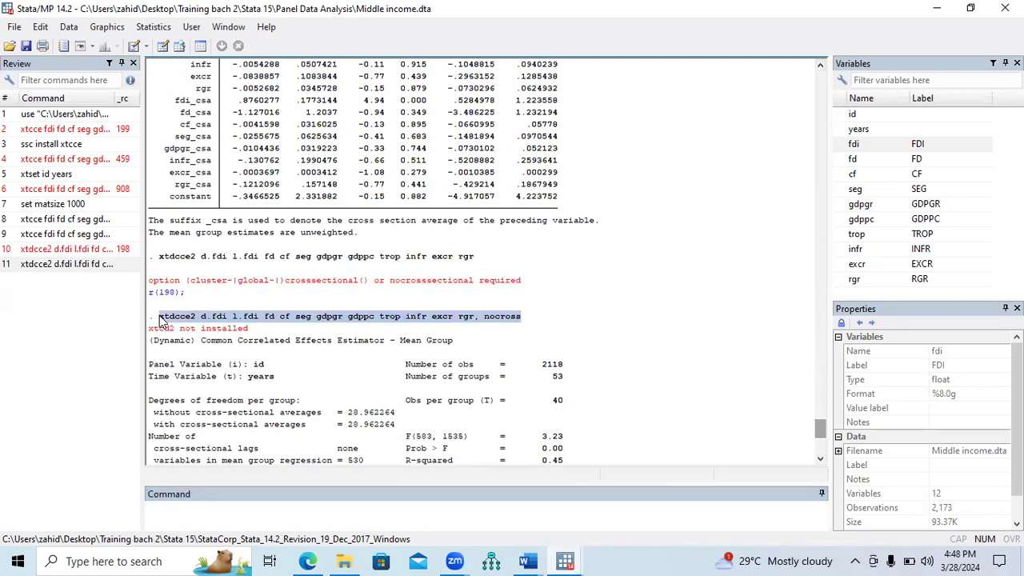
pyautogui.click(238, 518)
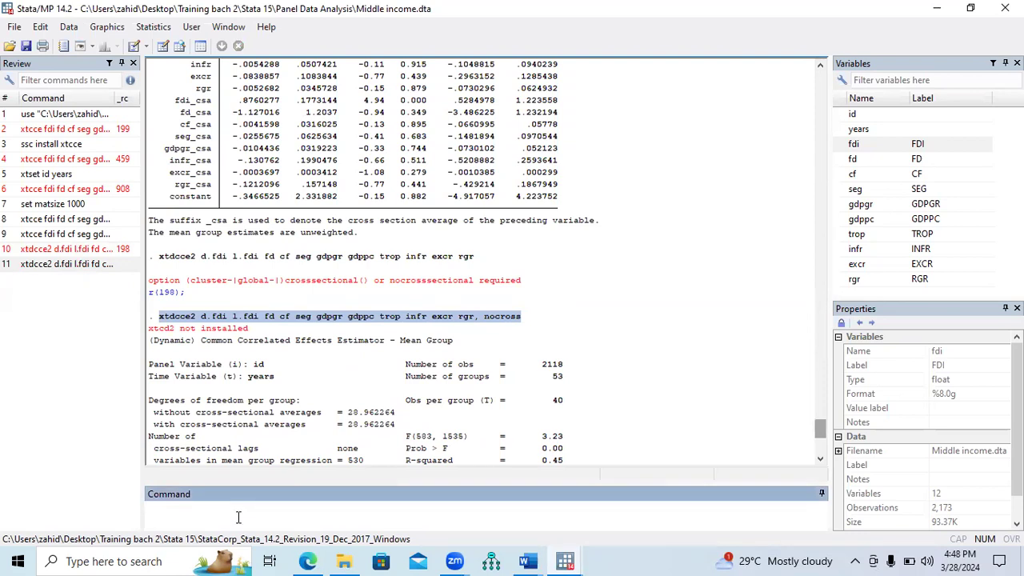
pyautogui.hotkey('ctrl', 'v')
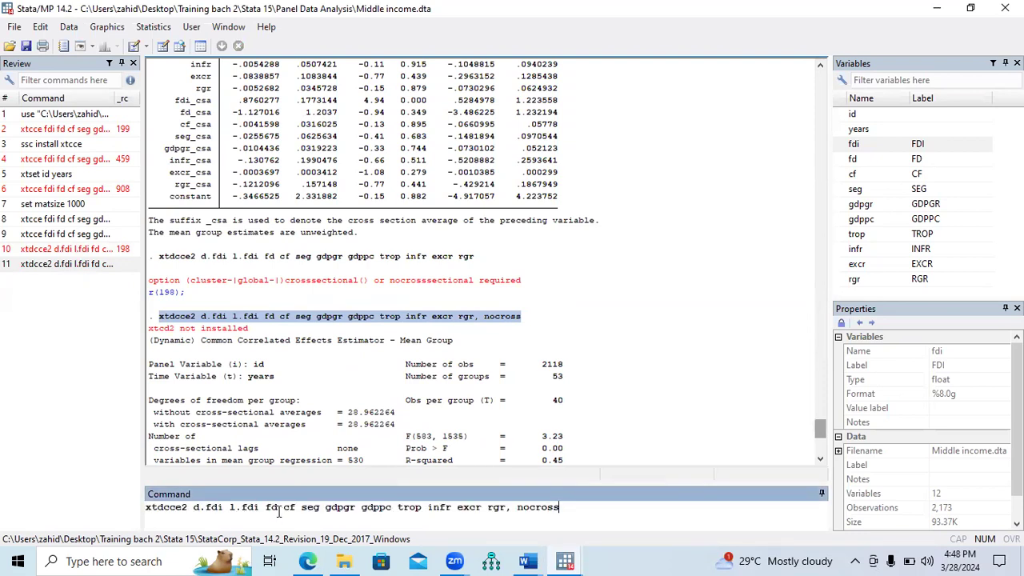
# - Add the difference prefix "d." to fd, cf, seg, gdpgr, gdppc and trop in the copied command
pyautogui.write('d.f')
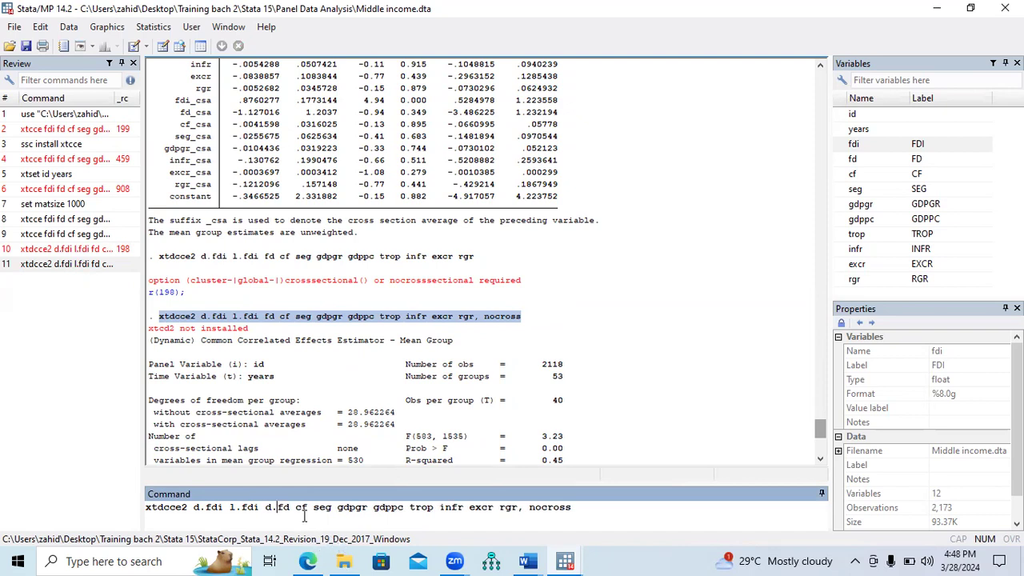
pyautogui.write('d d.')
pyautogui.click(328, 508)
pyautogui.write('d.')
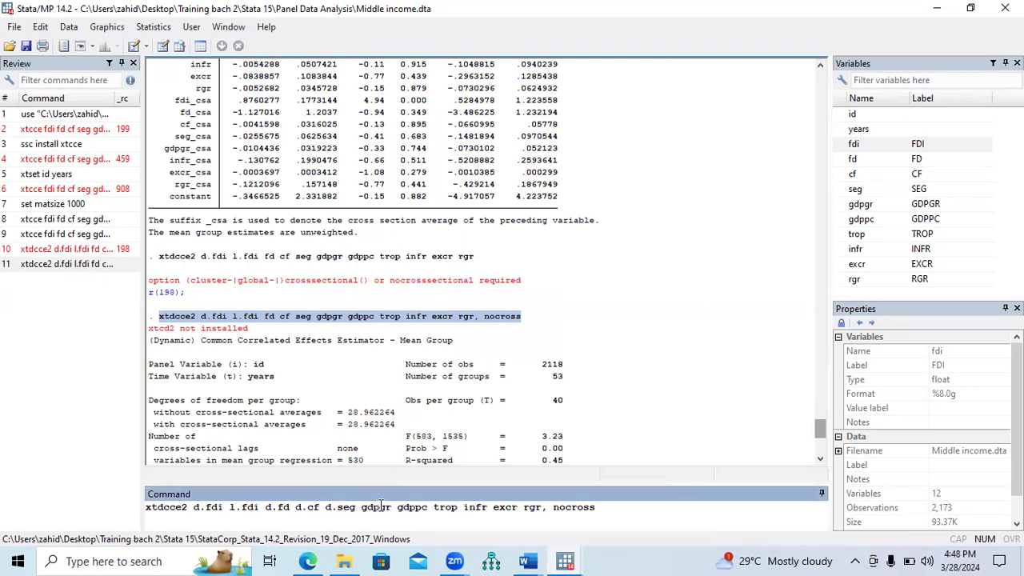
pyautogui.click(363, 507)
pyautogui.write('d.')
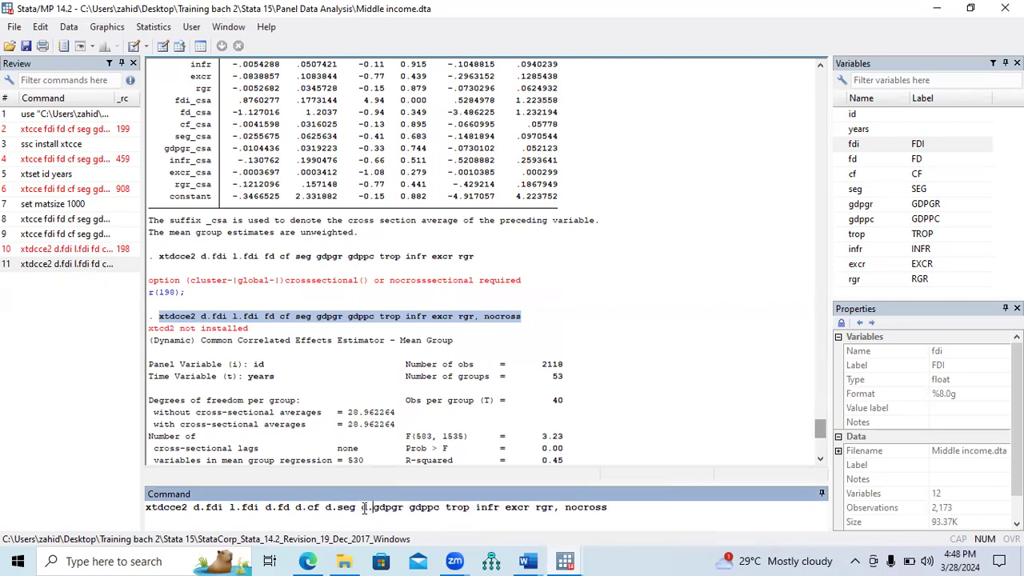
pyautogui.click(410, 508)
pyautogui.write('d.')
pyautogui.click(458, 507)
pyautogui.write('d.')
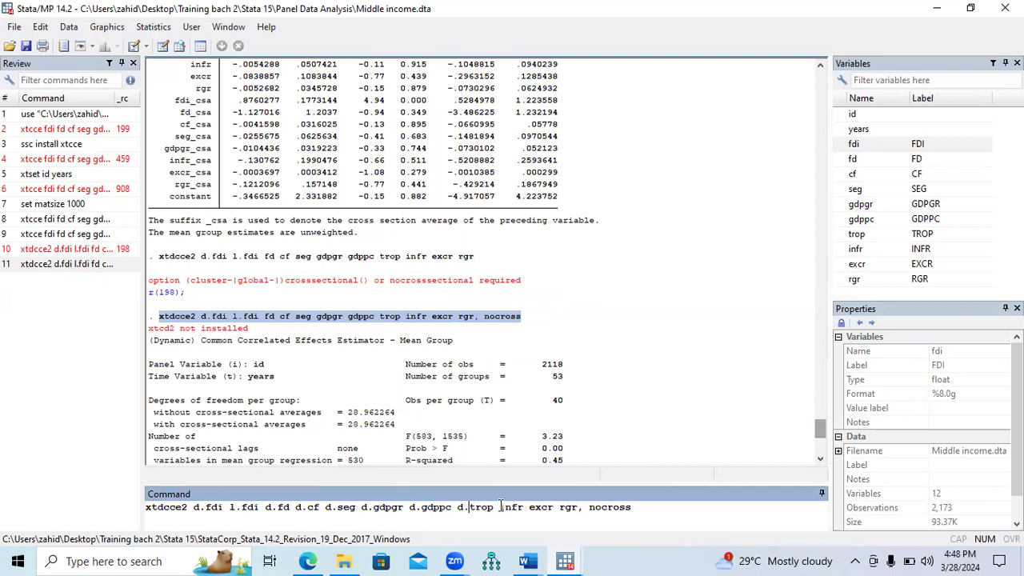
# - Add the difference prefix "d." to infr, excr and rgr in the command
pyautogui.click(499, 508)
pyautogui.write('d.')
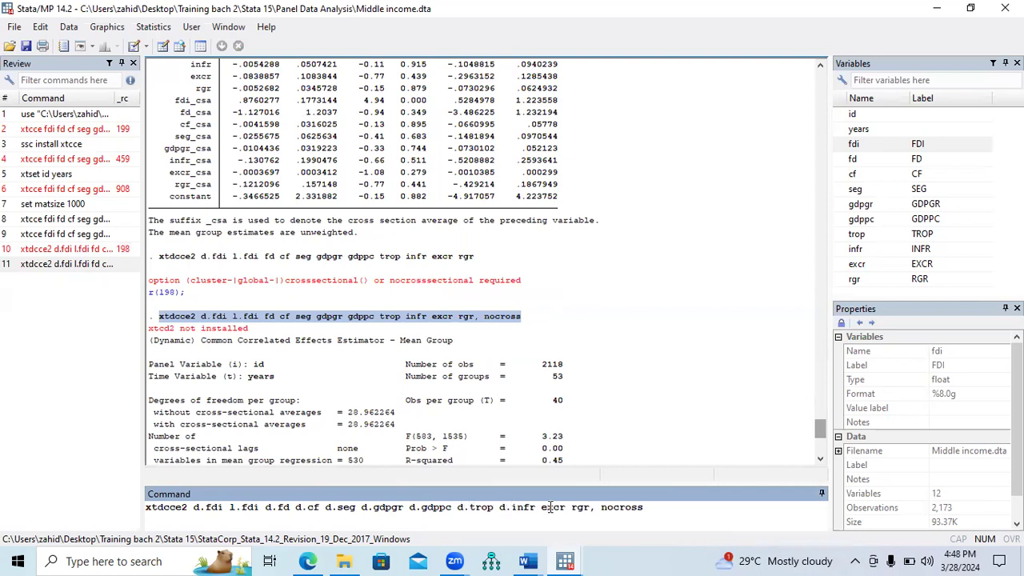
pyautogui.click(543, 507)
pyautogui.write('d.')
pyautogui.click(584, 507)
pyautogui.hotkey('shift', 'End')
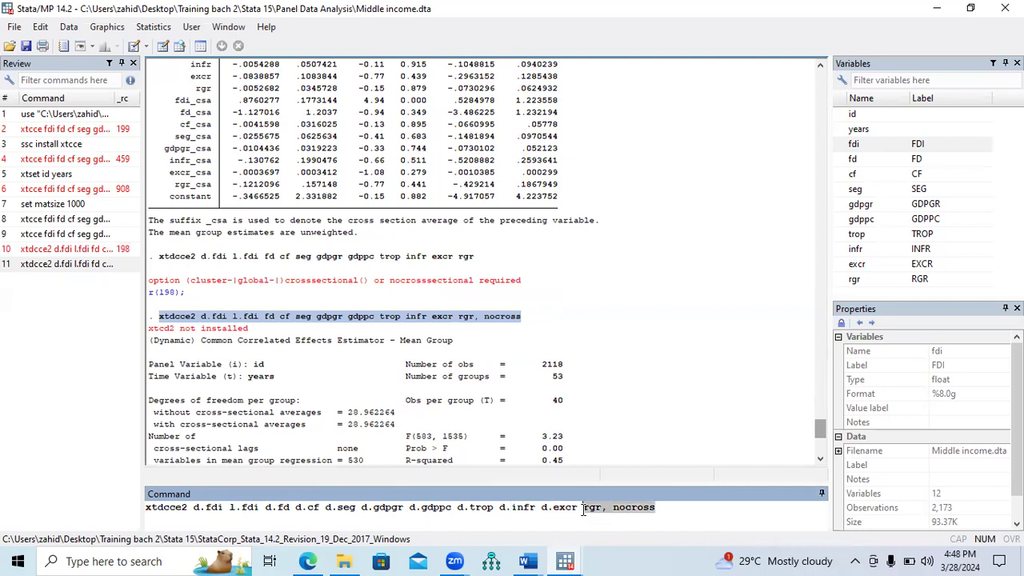
pyautogui.click(584, 508)
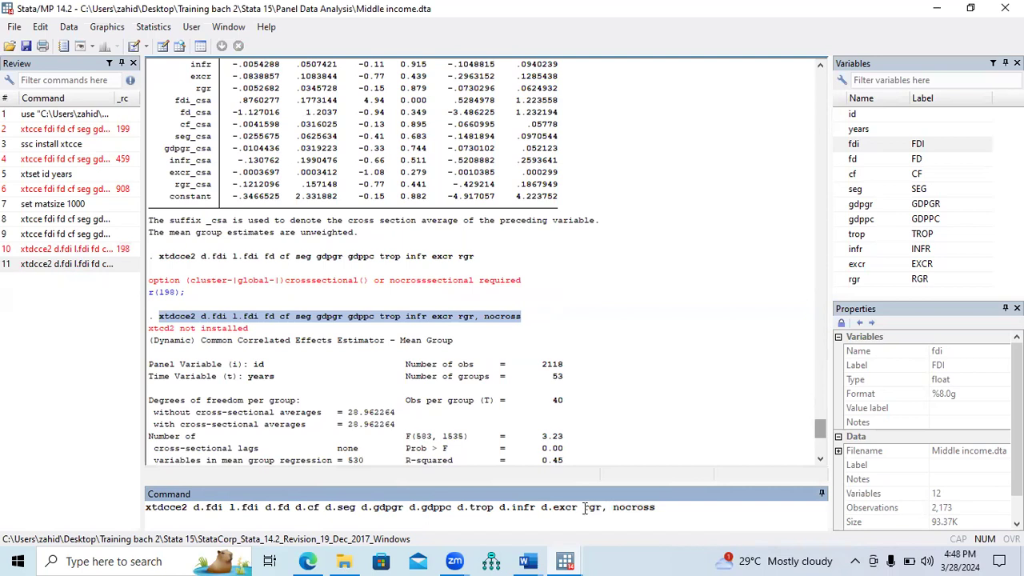
pyautogui.write('d.')
# - Review the differenced independent variables in the command and run the xtdcce2 estimation with nocross
pyautogui.moveTo(614, 507); pyautogui.dragTo(269, 512)
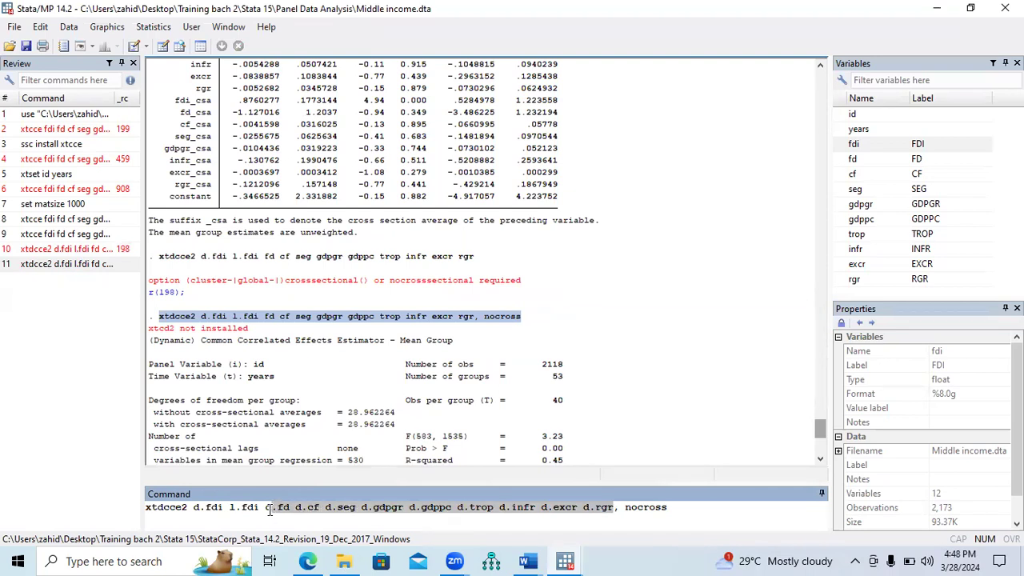
pyautogui.click(676, 516)
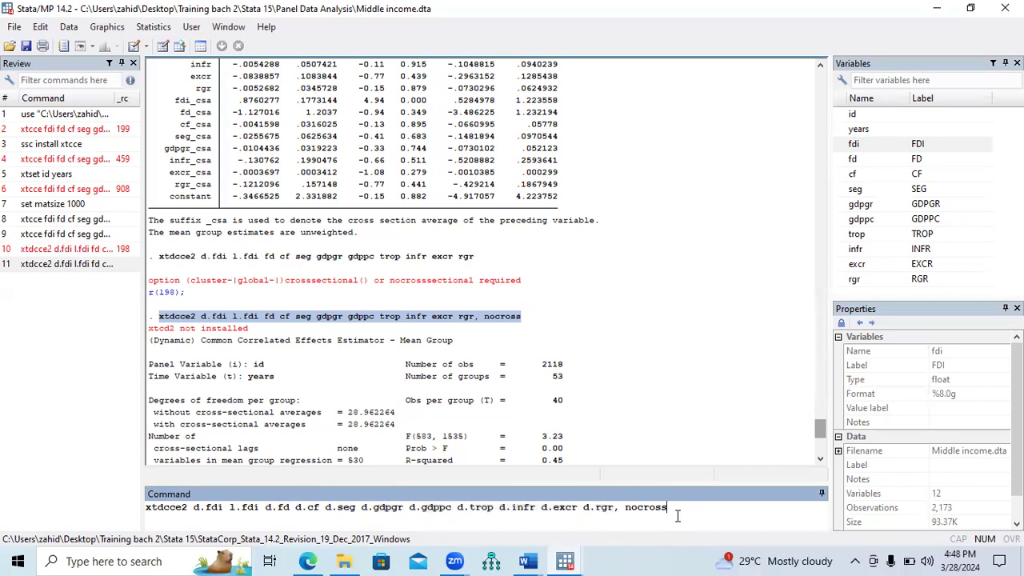
pyautogui.press('Return')
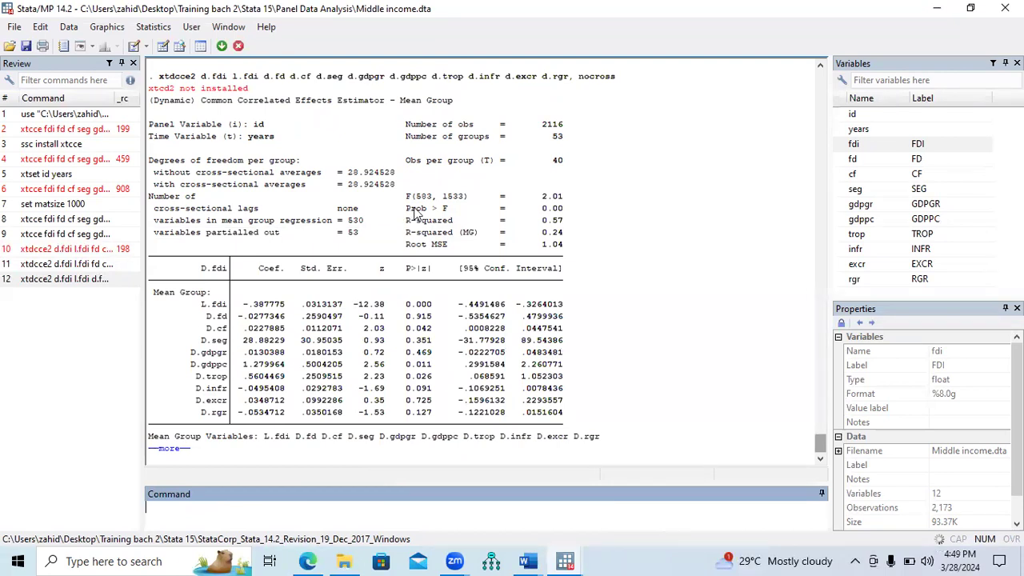
# - Examine the R-squared of the differenced model and return to the previous xtdcce2 output for comparison
pyautogui.moveTo(563, 210)
pyautogui.mouseDown()
pyautogui.moveTo(408, 216)
pyautogui.moveTo(563, 224)
pyautogui.mouseUp()
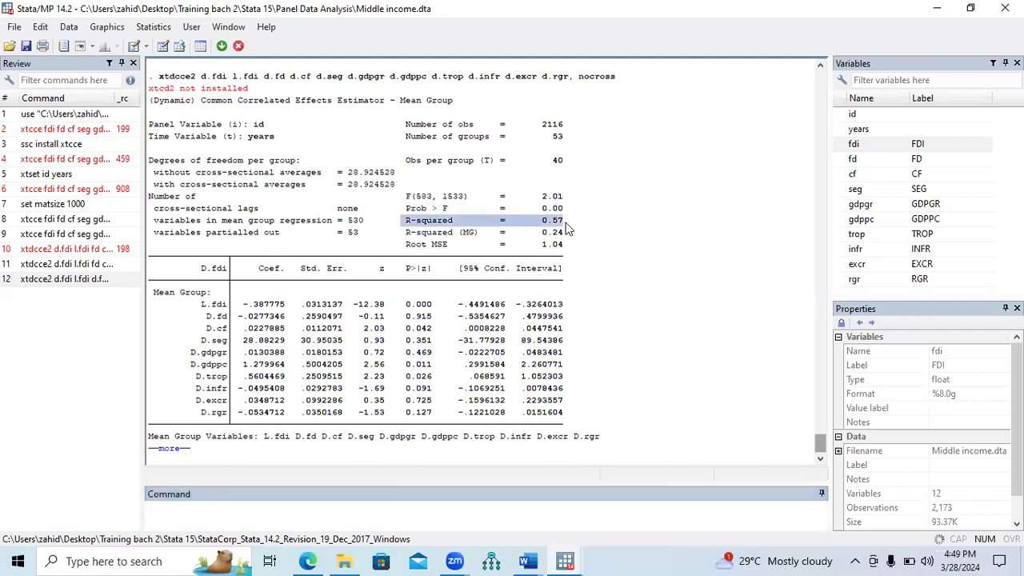
pyautogui.click(820, 66)
pyautogui.scroll(8, 820, 65)
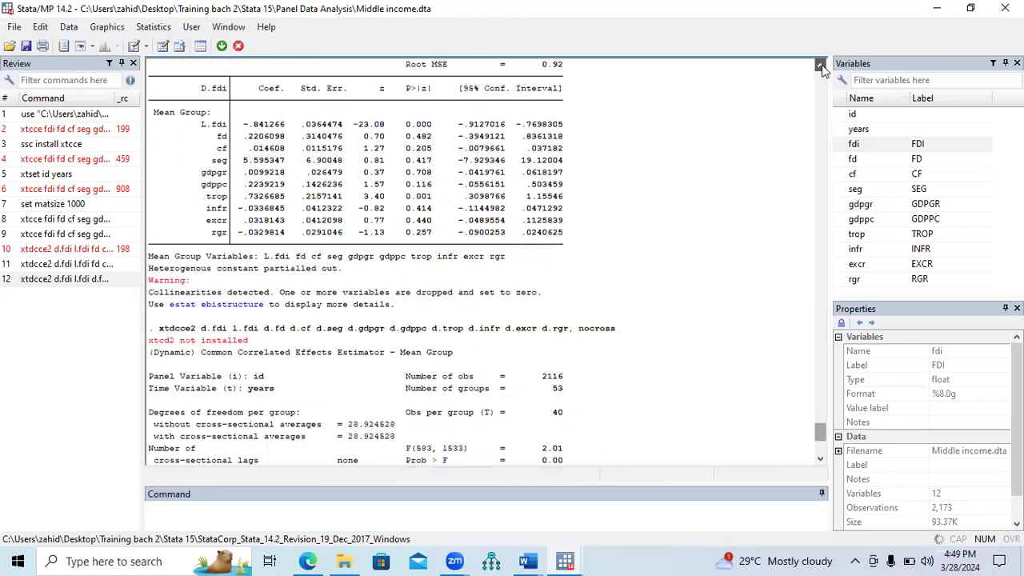
pyautogui.click(823, 68)
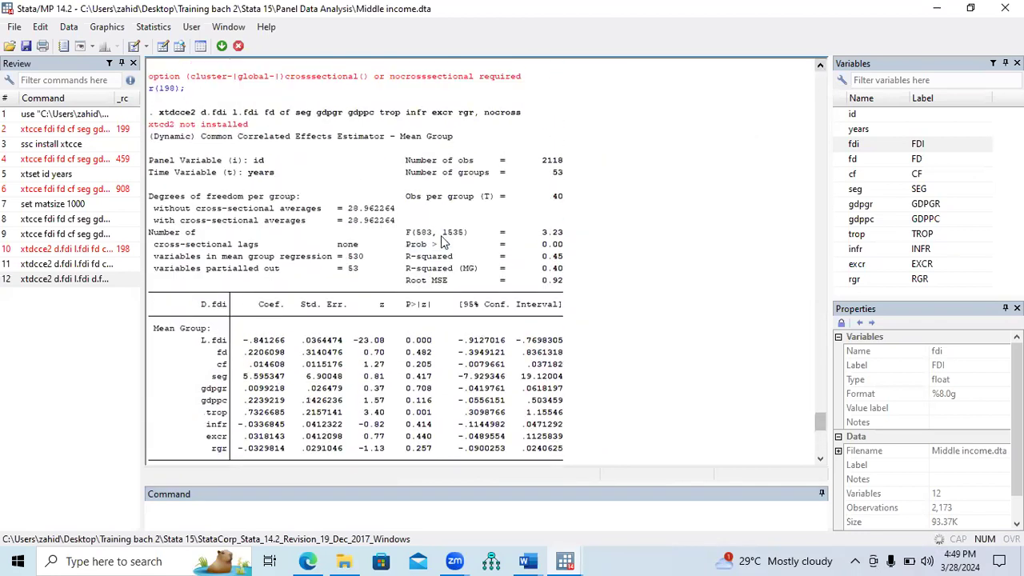
# - Compare the R-squared of the level model with the R-squared of the differenced xtdcce2 model
pyautogui.moveTo(402, 256); pyautogui.dragTo(566, 262)
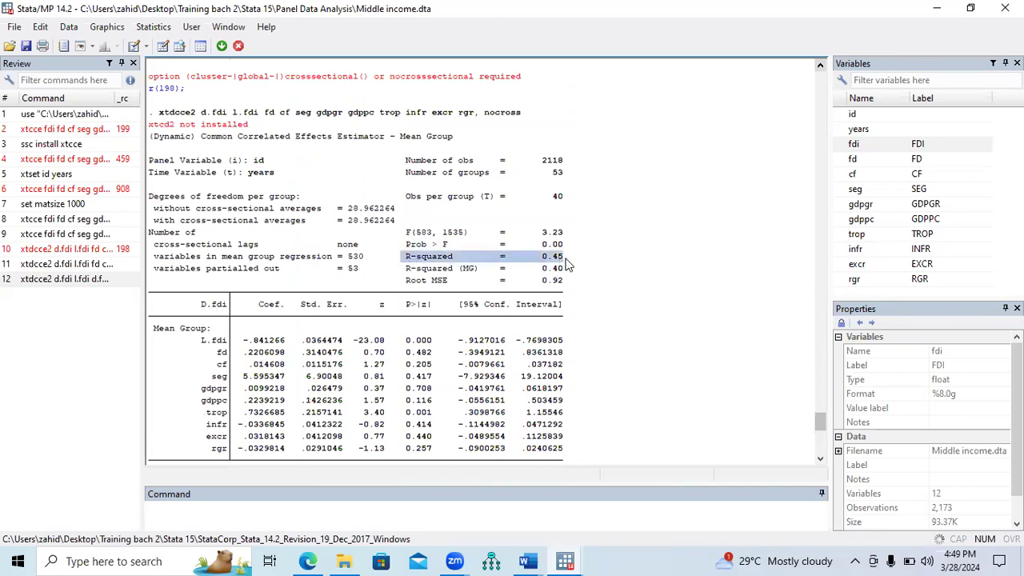
pyautogui.scroll(-7, 820, 462)
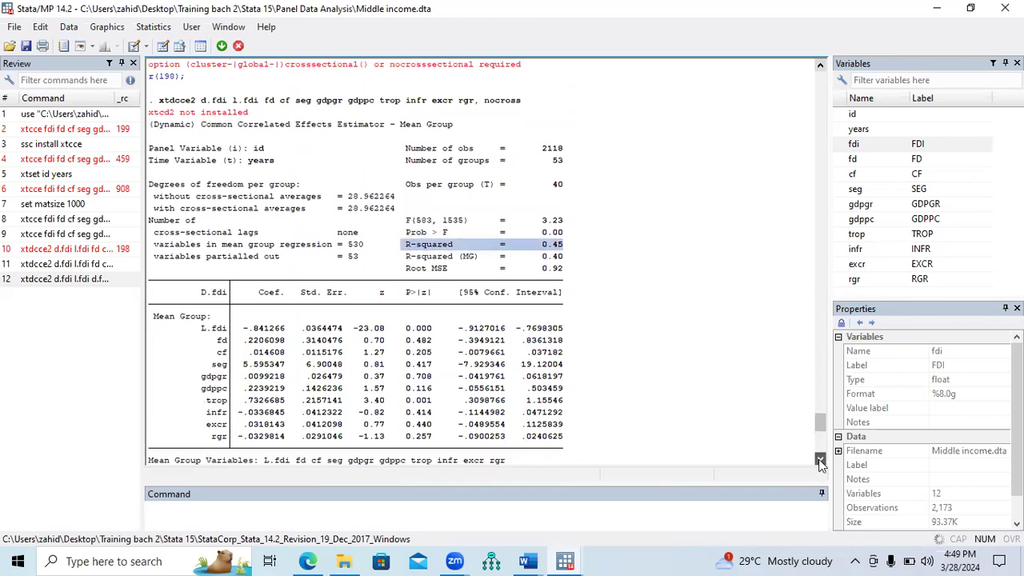
pyautogui.scroll(-4, 820, 463)
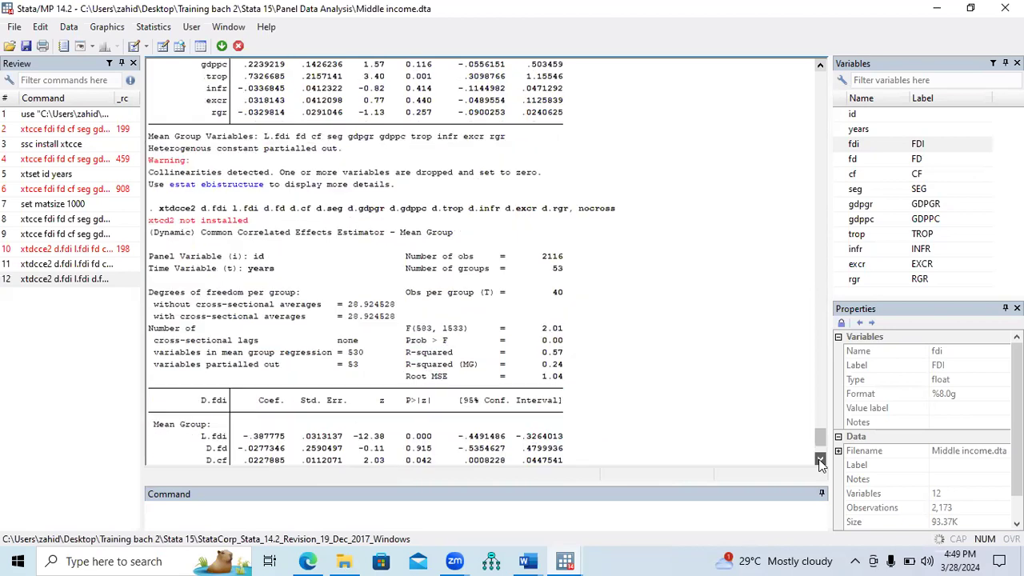
pyautogui.moveTo(406, 295); pyautogui.dragTo(576, 301)
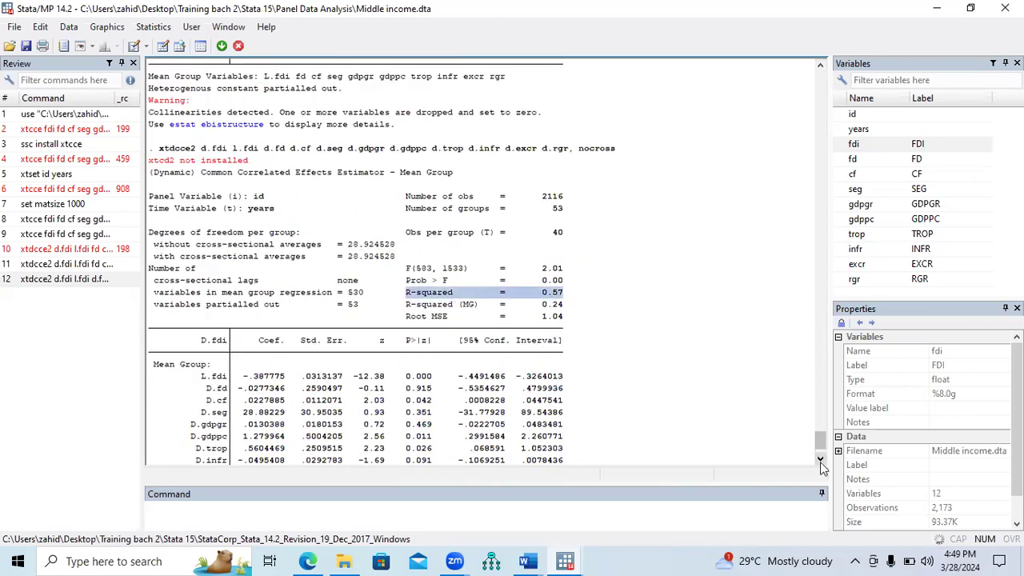
pyautogui.scroll(-2, 820, 458)
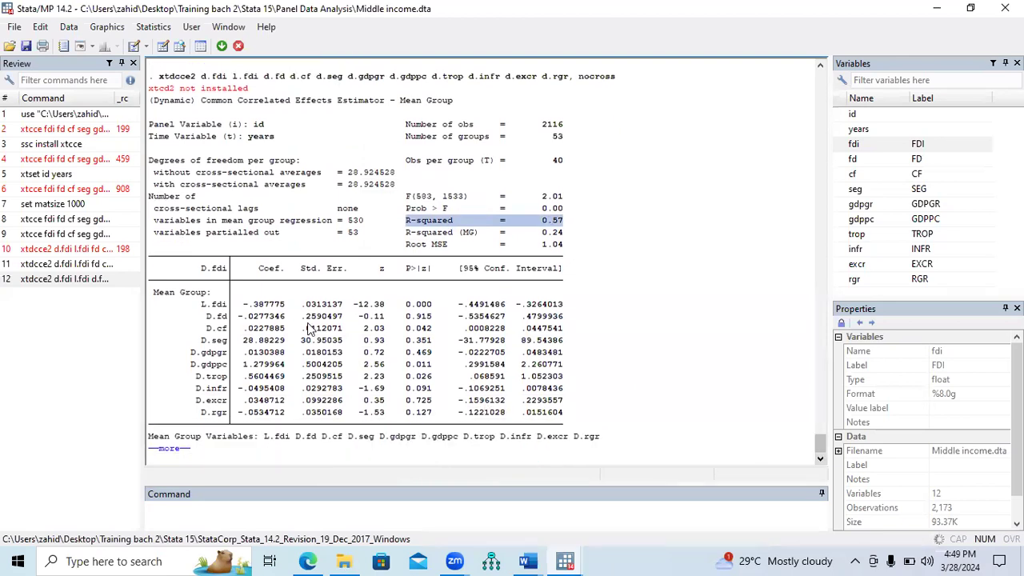
# - Examine the coefficients and p-values of the differenced variables from D.fd to D.infr and display the rest of the output
pyautogui.moveTo(206, 318); pyautogui.dragTo(428, 323)
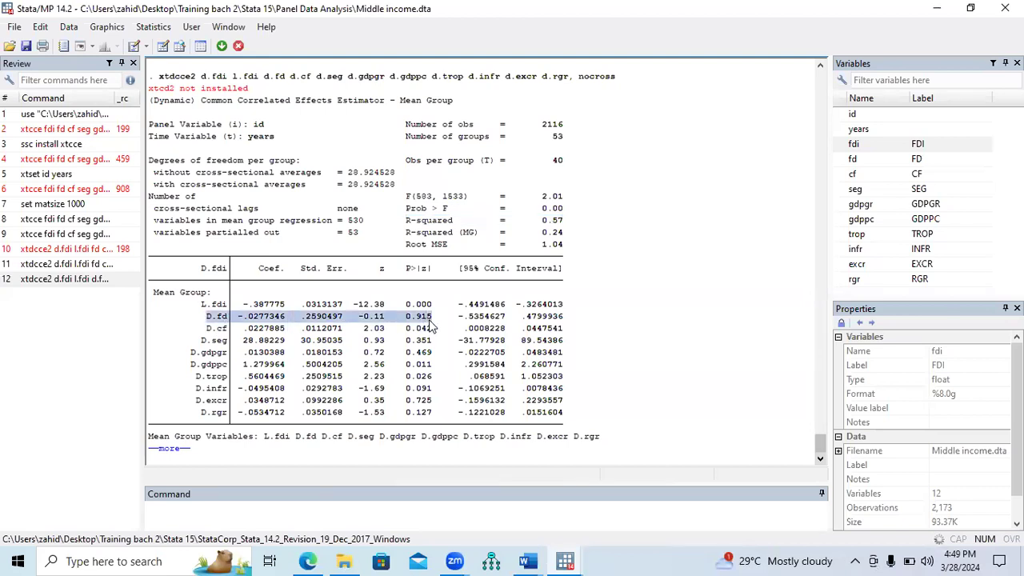
pyautogui.moveTo(207, 329); pyautogui.dragTo(430, 334)
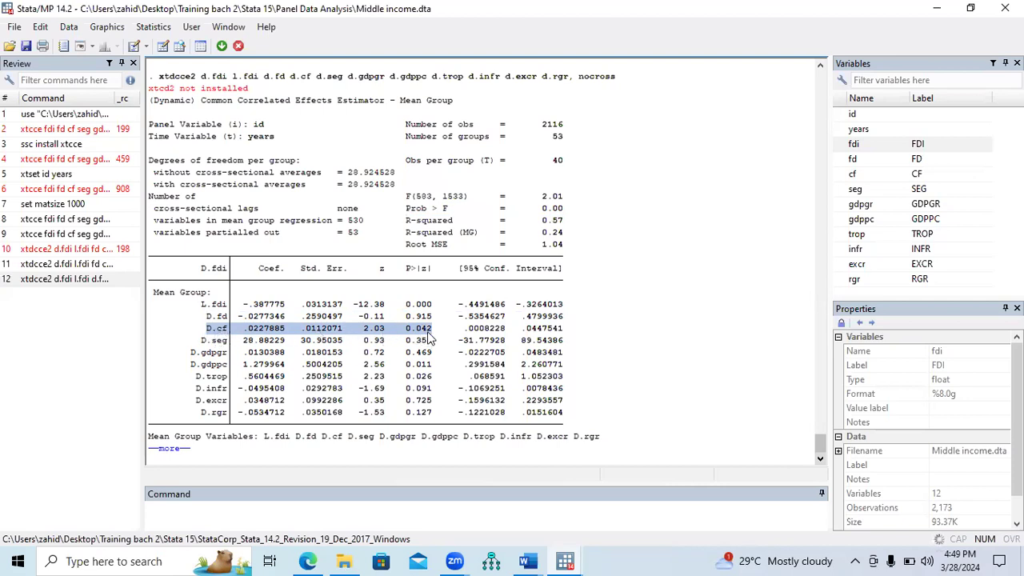
pyautogui.moveTo(205, 342); pyautogui.dragTo(432, 346)
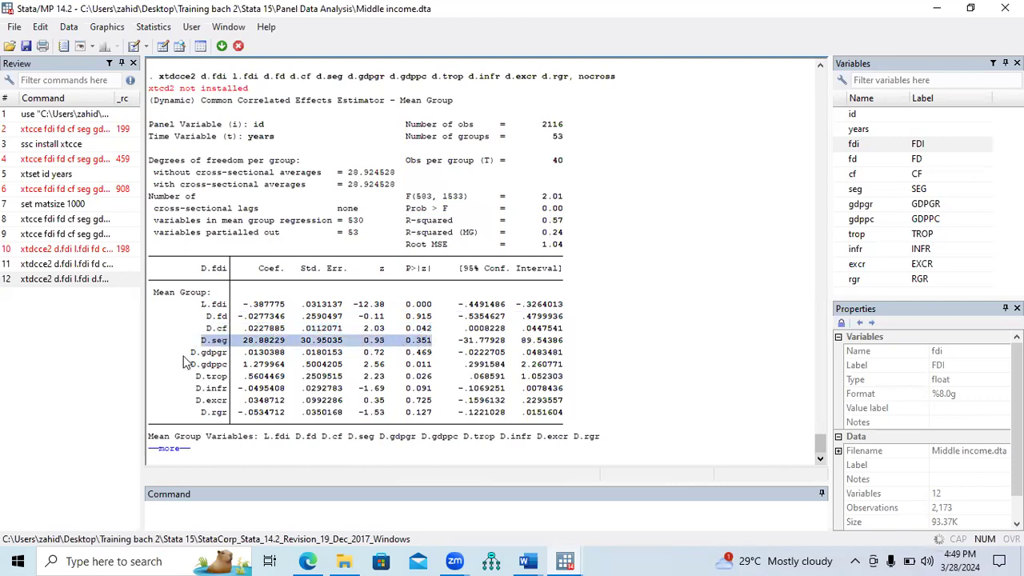
pyautogui.moveTo(287, 354); pyautogui.dragTo(432, 367)
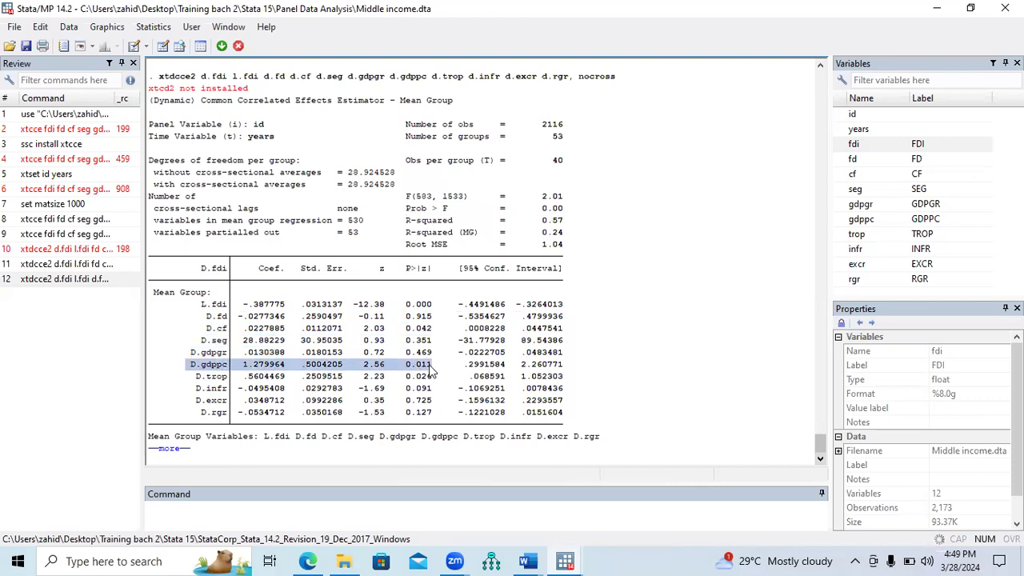
pyautogui.moveTo(194, 376); pyautogui.dragTo(436, 382)
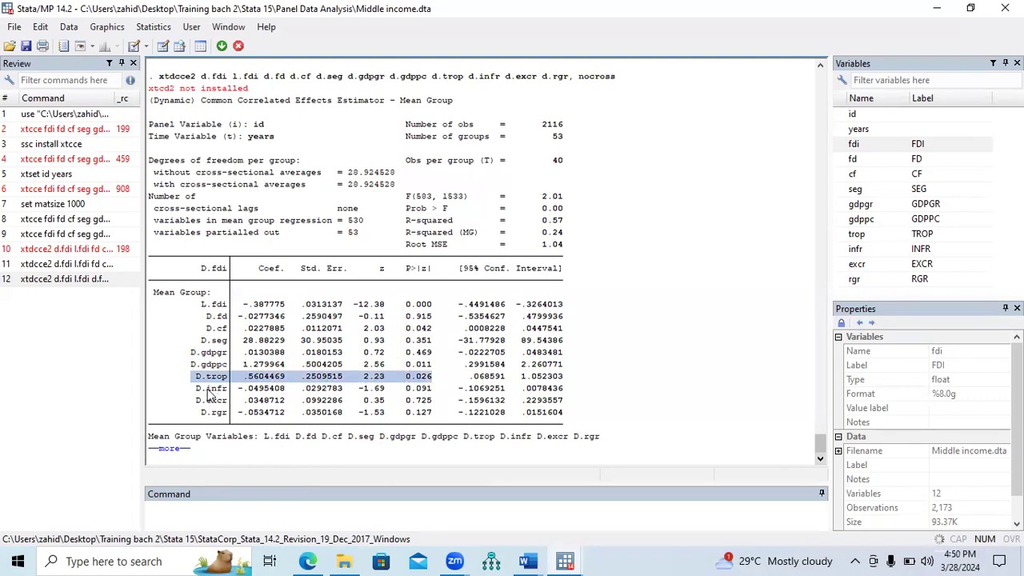
pyautogui.moveTo(197, 389); pyautogui.dragTo(429, 394)
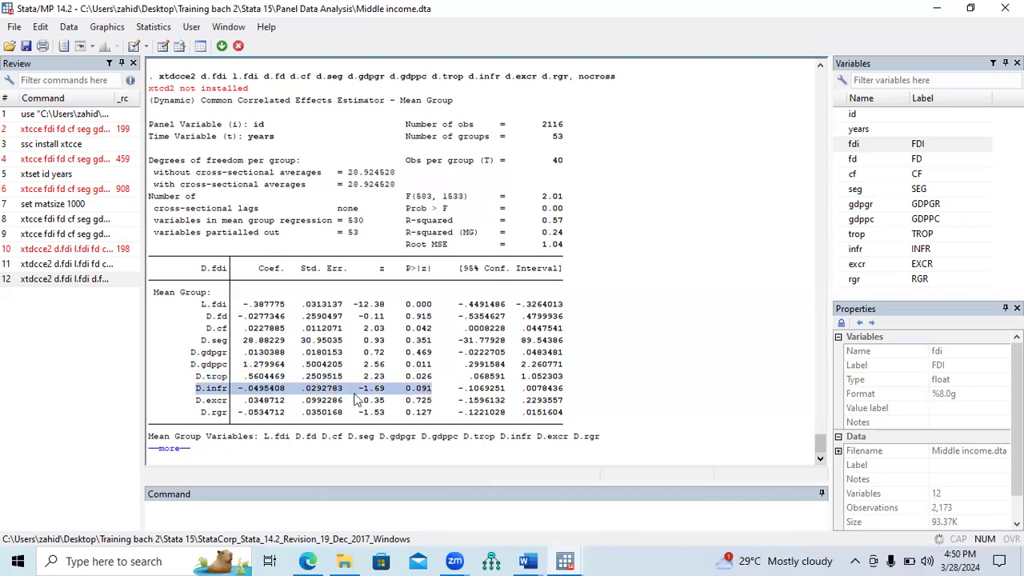
pyautogui.click(170, 450)
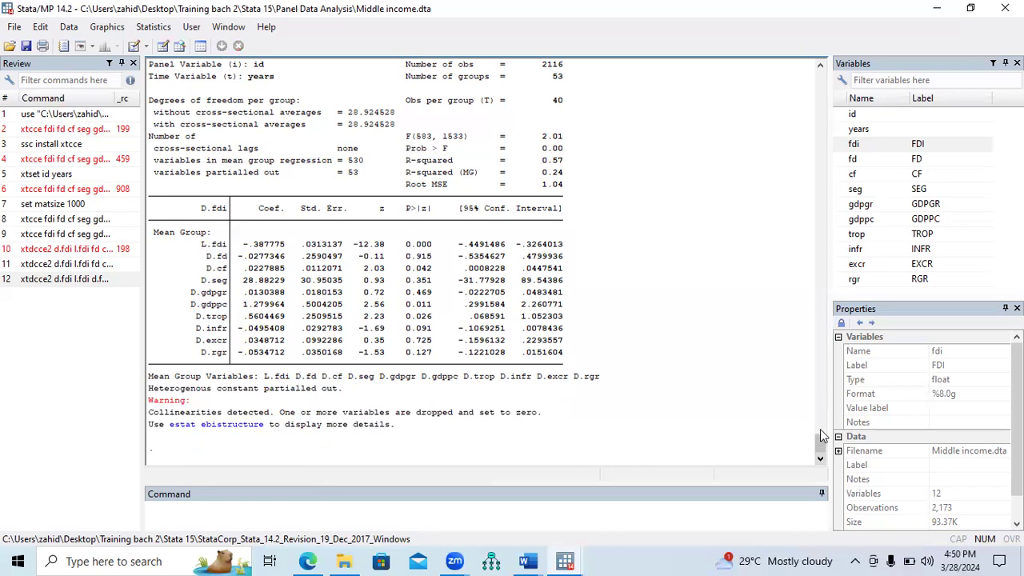
# - Copy the differenced xtdcce2 command with nocross from the results into the command line
pyautogui.scroll(9, 820, 429)
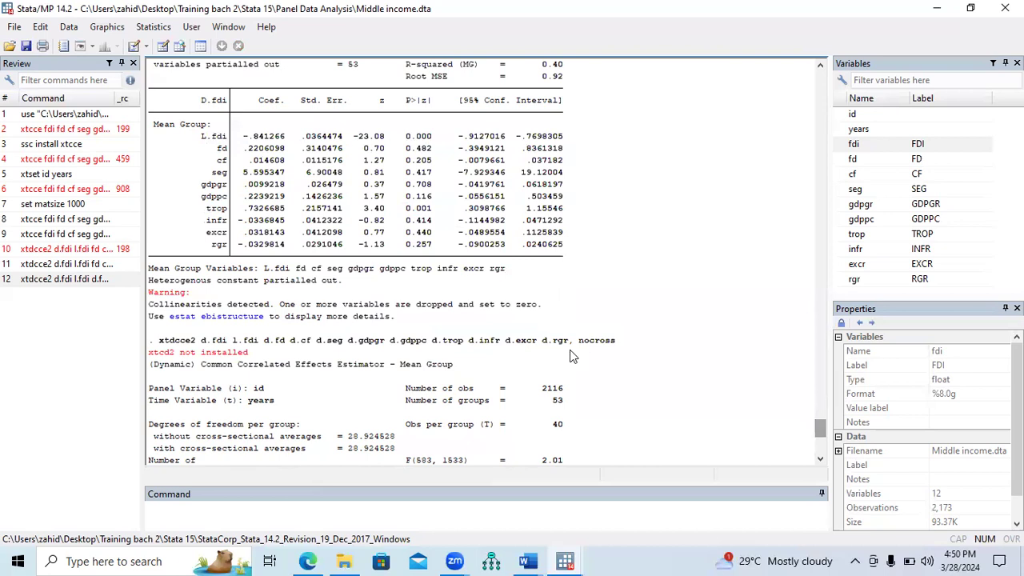
pyautogui.moveTo(612, 341); pyautogui.dragTo(161, 346)
pyautogui.hotkey('ctrl', 'c')
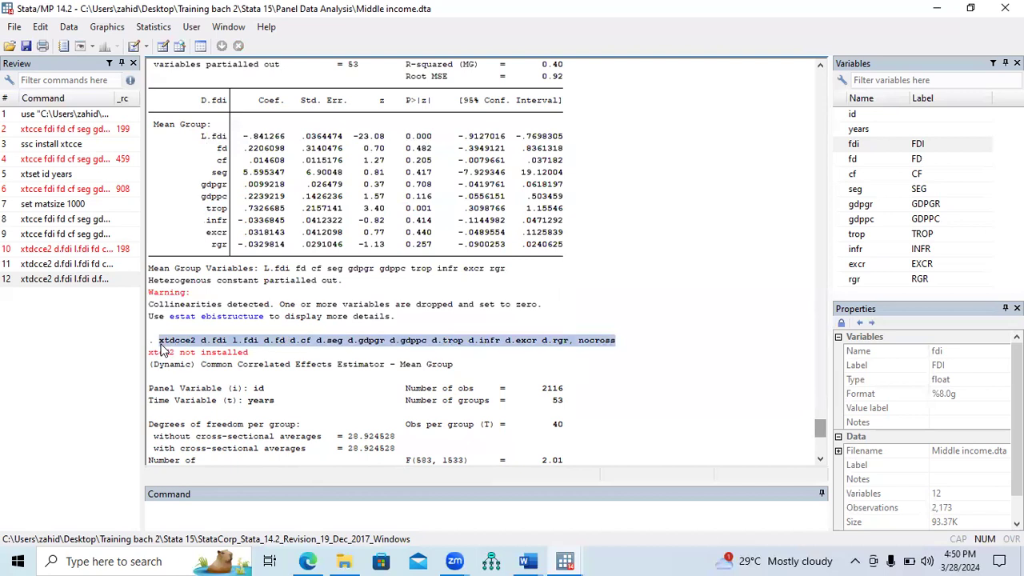
pyautogui.click(280, 513)
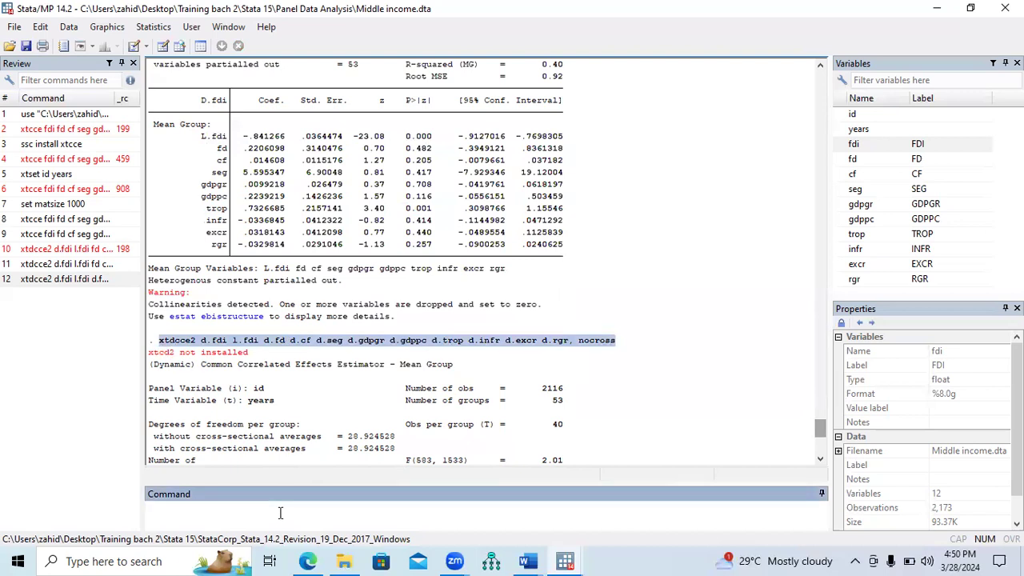
pyautogui.hotkey('ctrl', 'v')
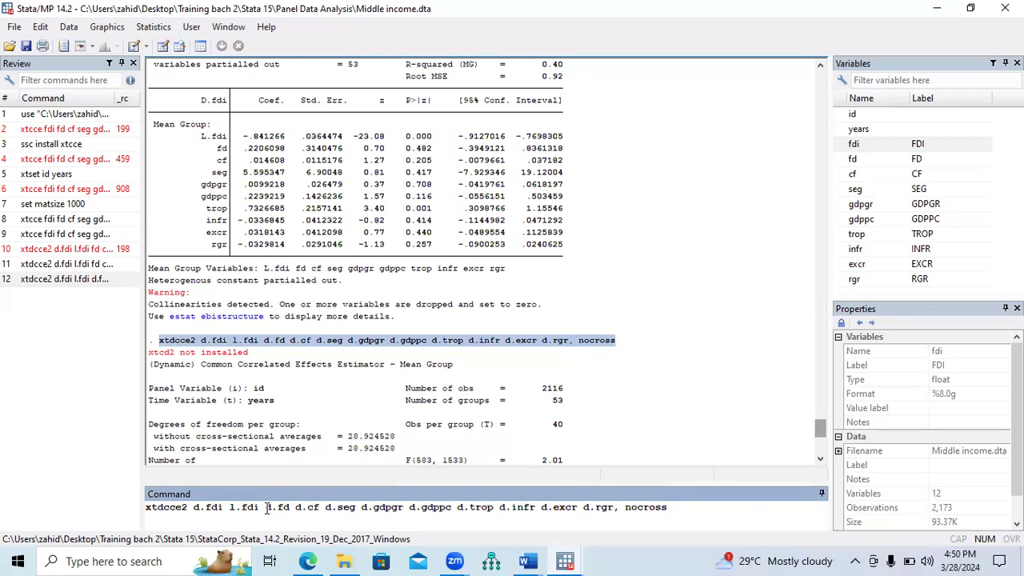
# - Change the difference prefix of fd, cf, seg, gdpgr and gdppc to "2d." in the copied command
pyautogui.click(267, 507)
pyautogui.write('2')
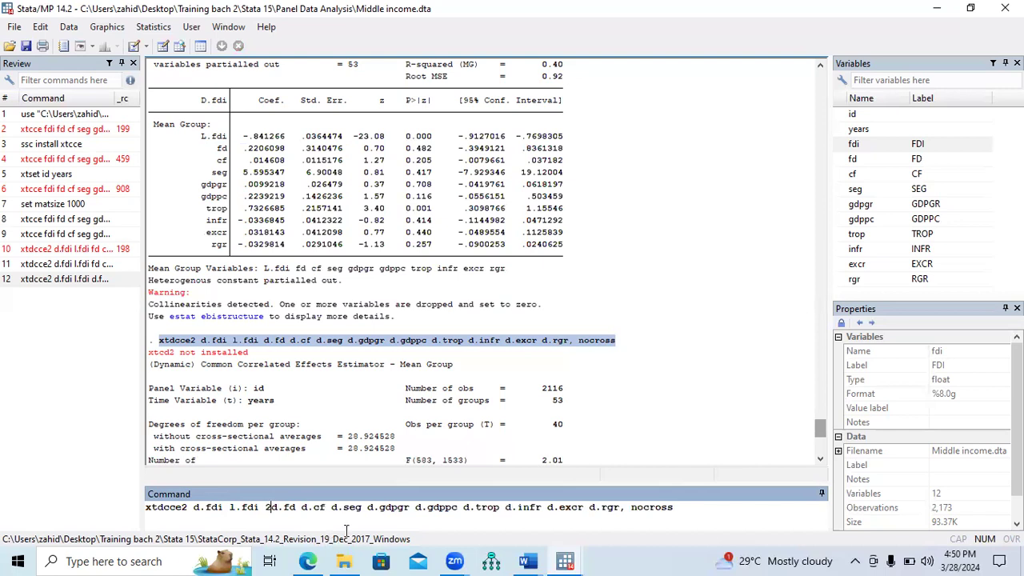
pyautogui.click(303, 507)
pyautogui.write('2')
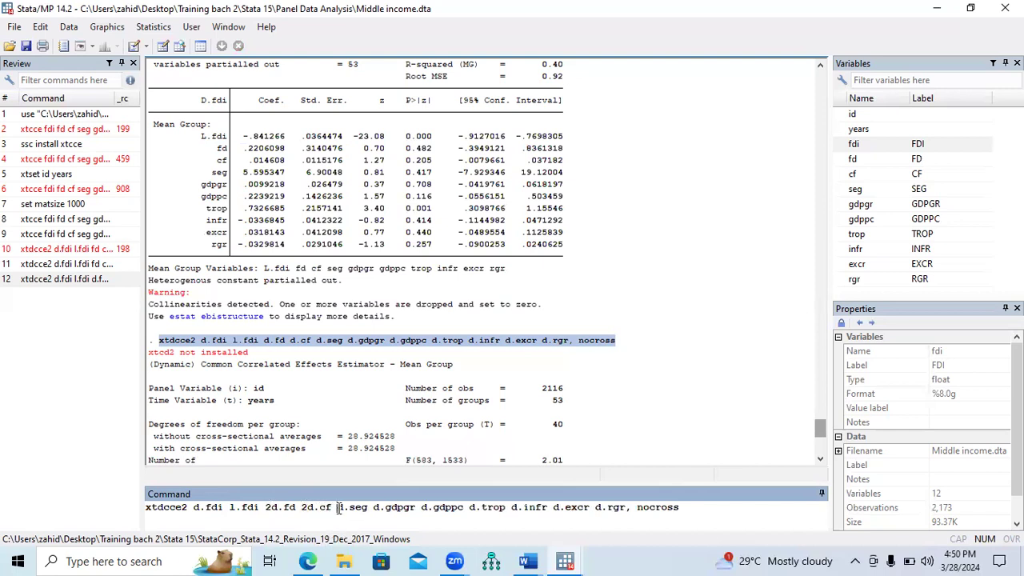
pyautogui.click(339, 508)
pyautogui.write('2')
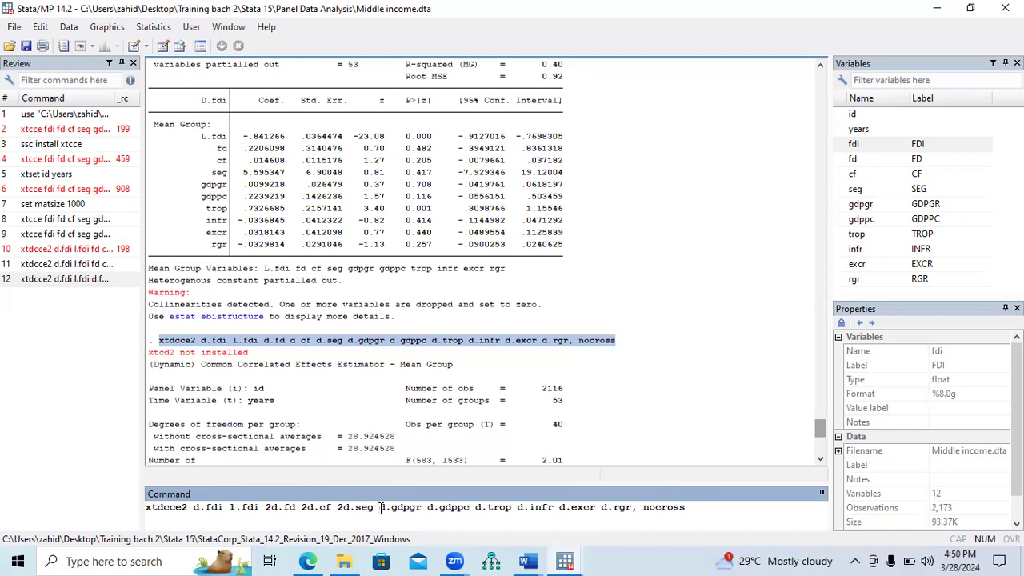
pyautogui.click(381, 507)
pyautogui.write('2')
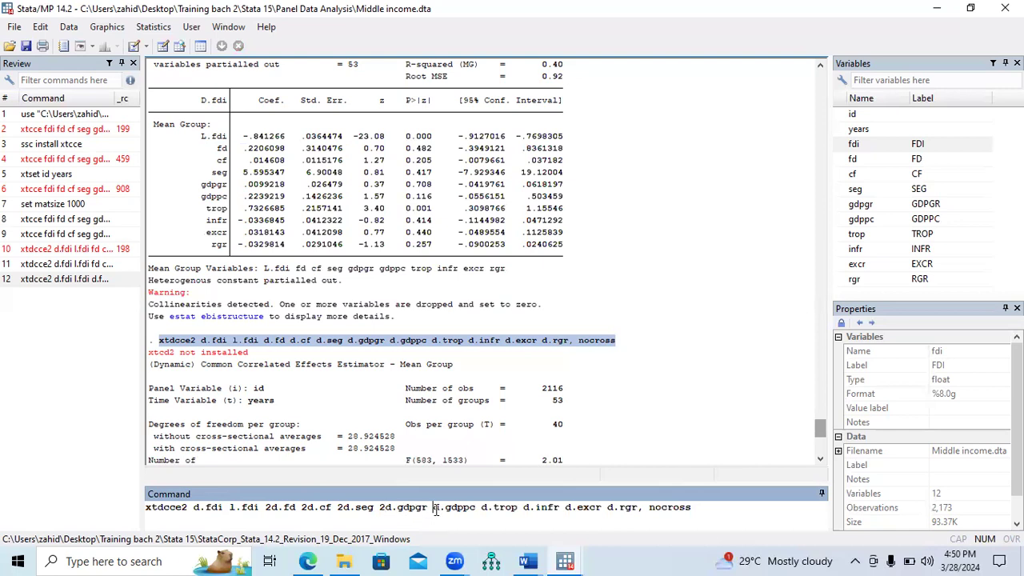
pyautogui.click(435, 508)
pyautogui.write('2')
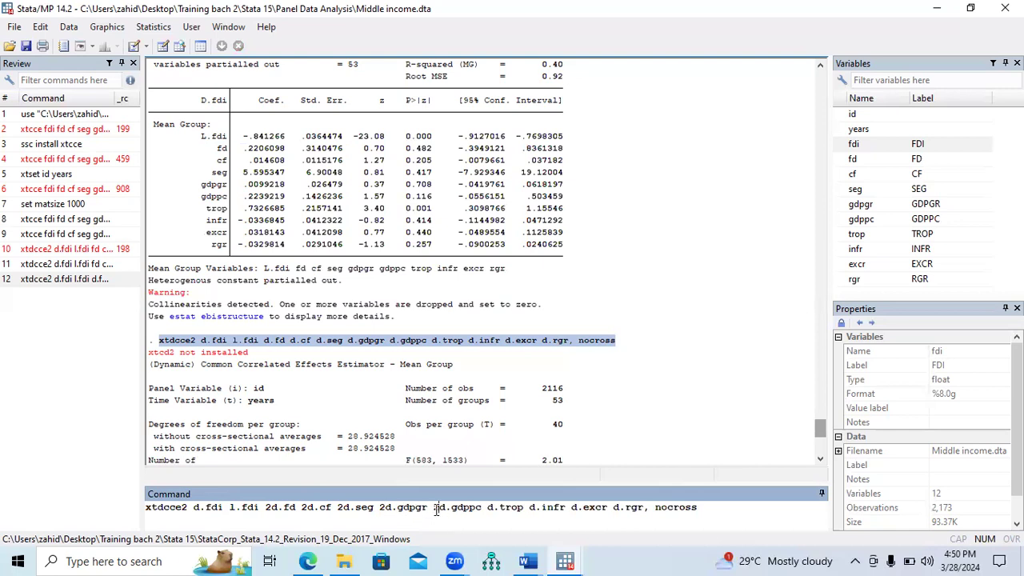
# - Change the prefix of trop, infr, excr and rgr to "2d." and try to run the xtdcce2 estimation with nocross
pyautogui.click(489, 507)
pyautogui.write('2')
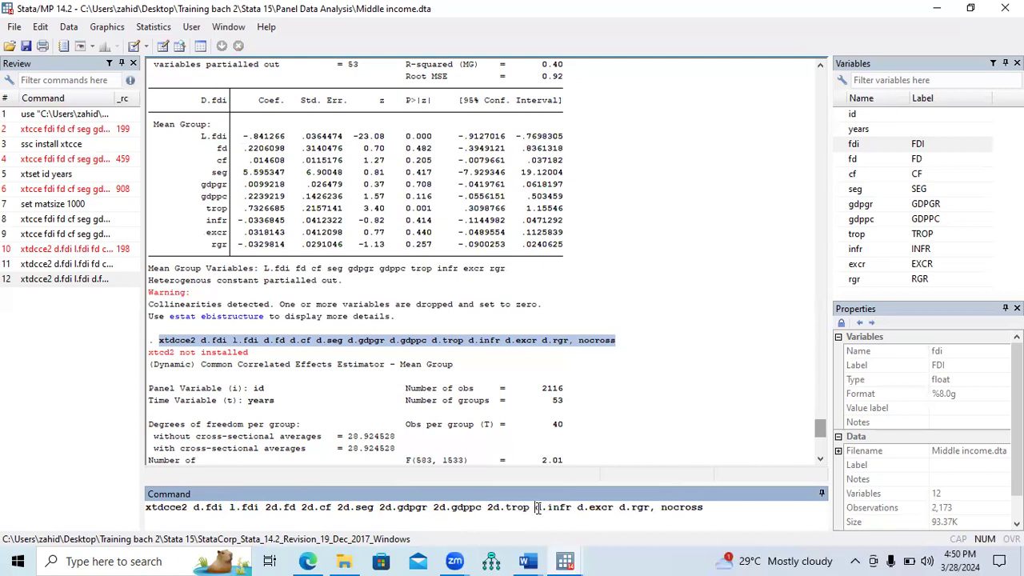
pyautogui.click(538, 508)
pyautogui.write('2')
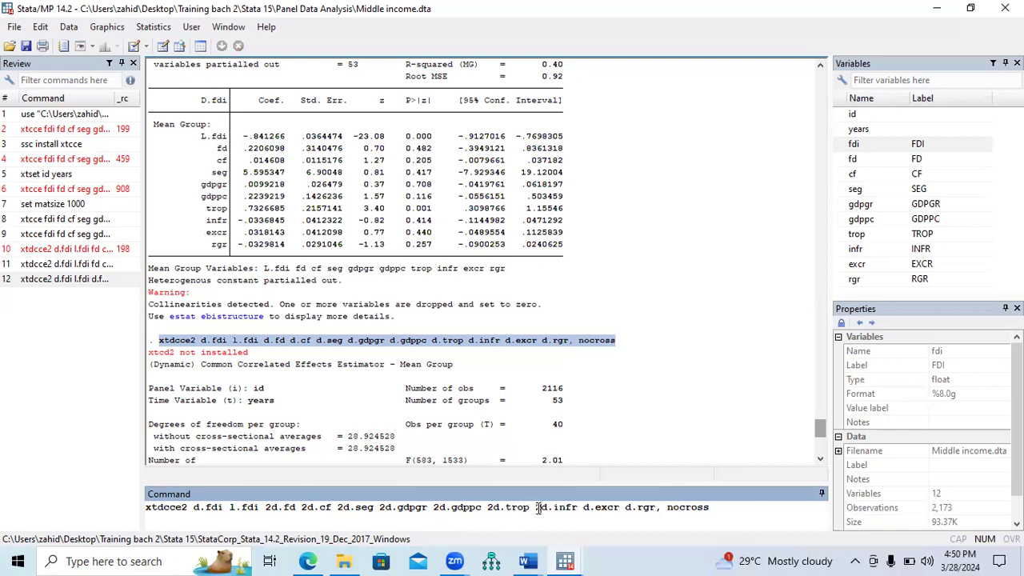
pyautogui.click(584, 507)
pyautogui.write('2')
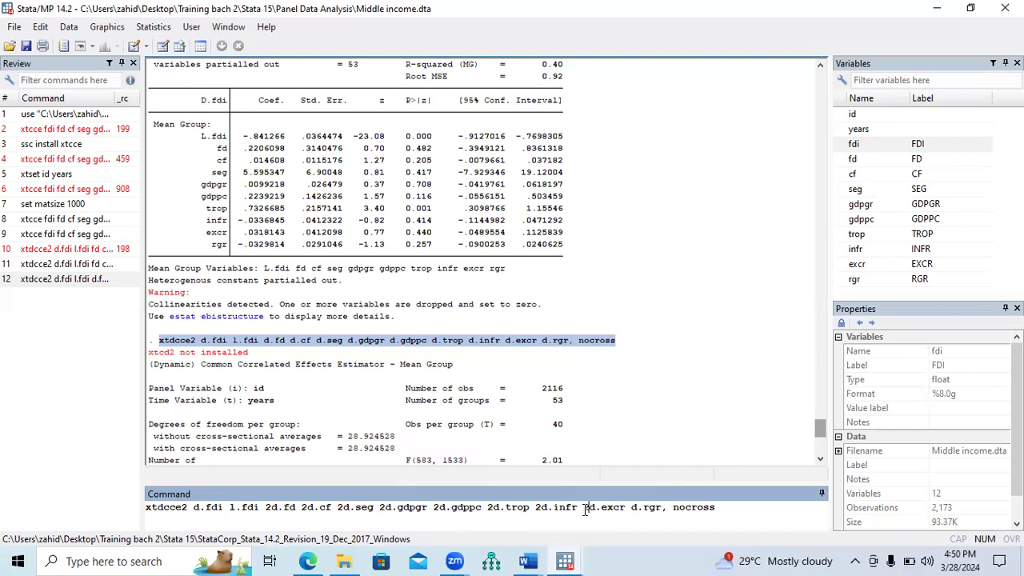
pyautogui.click(632, 508)
pyautogui.write('2')
pyautogui.press('Return')
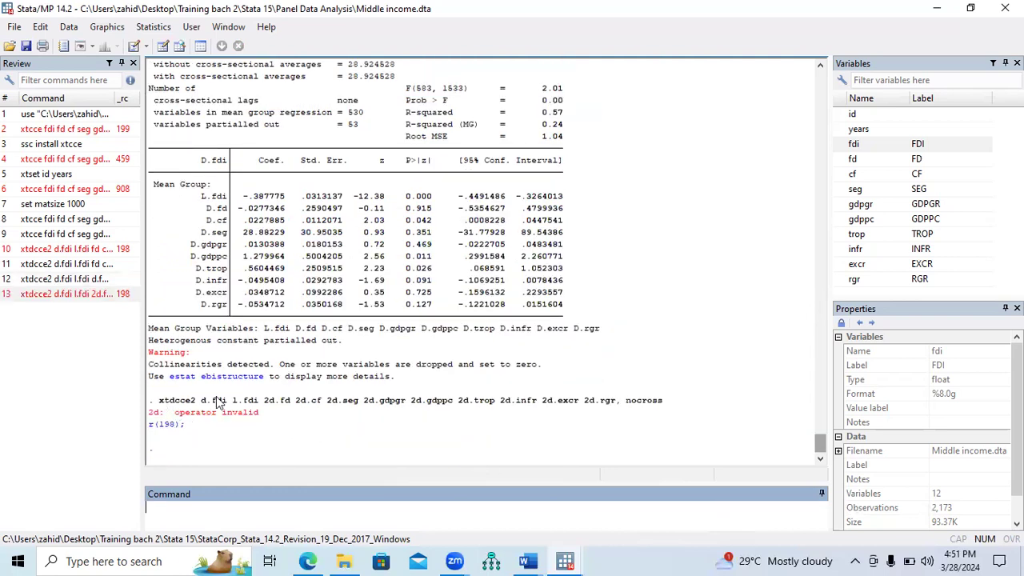
# - Copy the xtdcce2 command with the "2d." prefixes from the results back into the command line
pyautogui.moveTo(163, 404); pyautogui.dragTo(670, 410)
pyautogui.hotkey('ctrl', 'c')
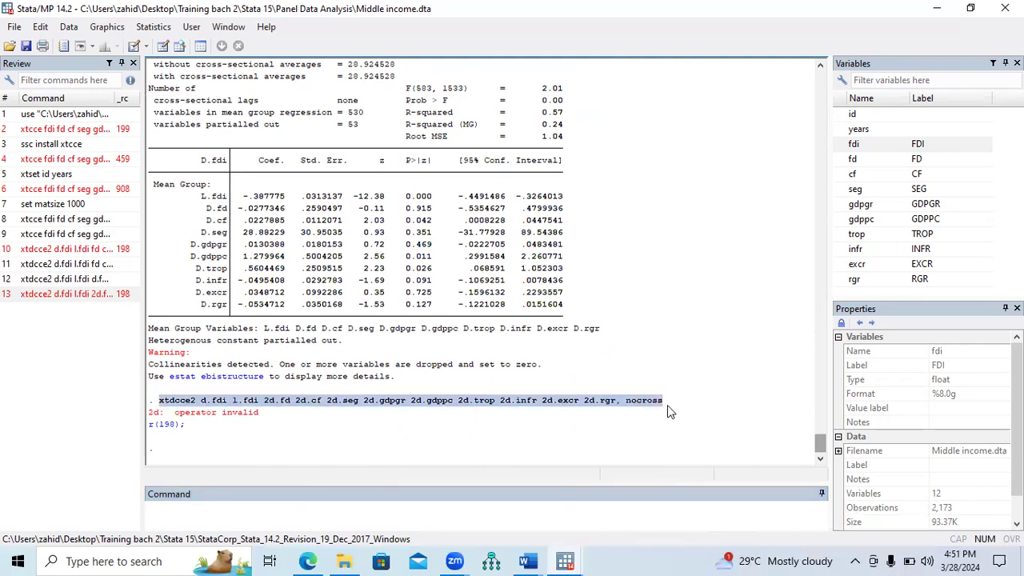
pyautogui.click(512, 518)
pyautogui.hotkey('ctrl', 'v')
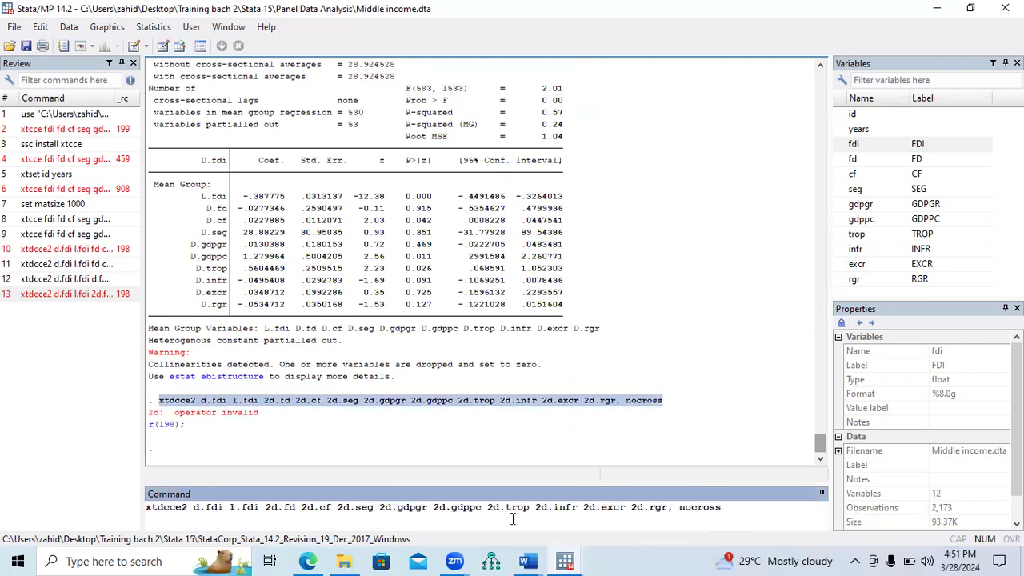
# - Replace the "2d." prefix of fd, cf and seg with "dd." in the command
pyautogui.click(271, 509)
pyautogui.press('BackSpace')
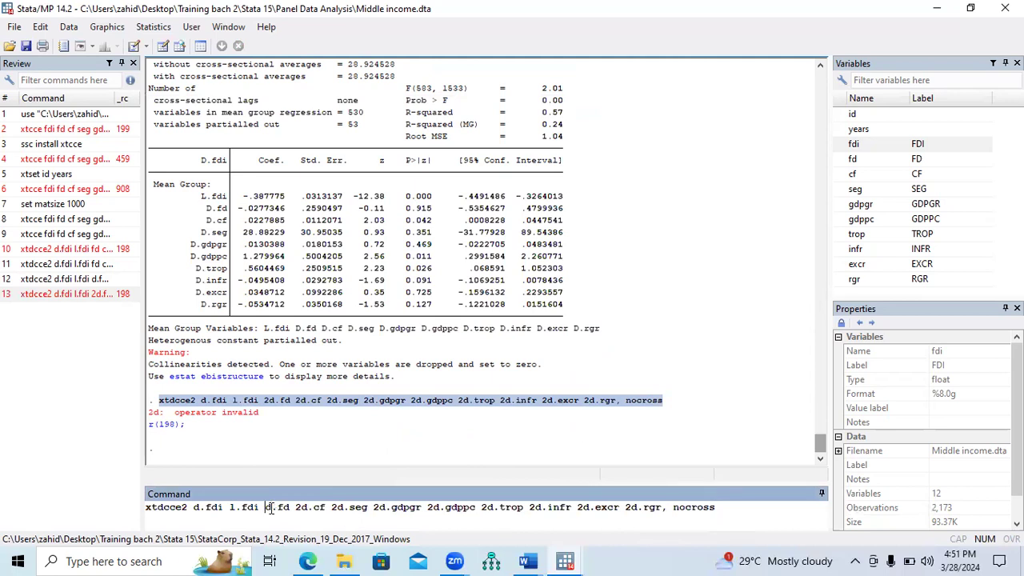
pyautogui.write('d')
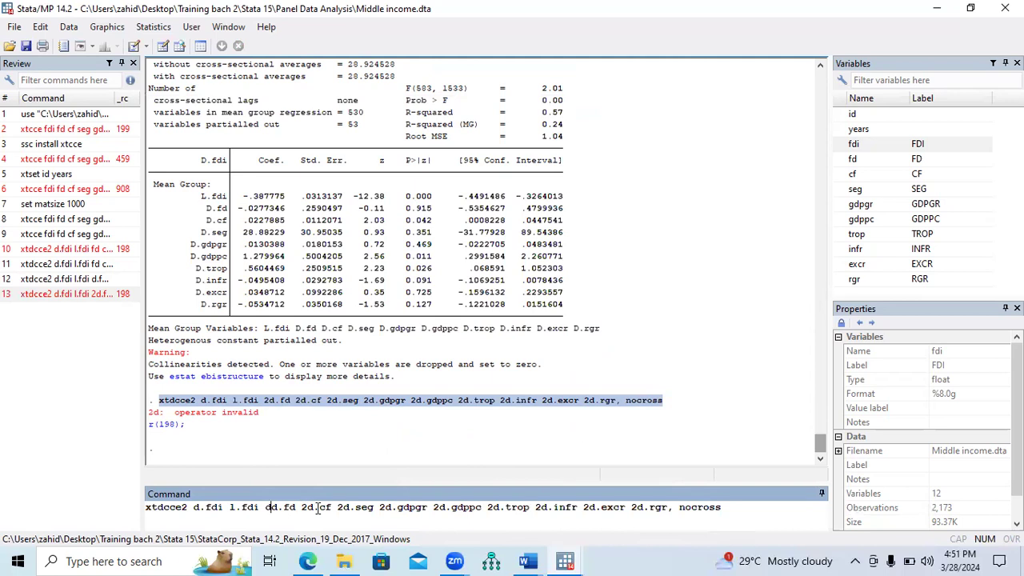
pyautogui.click(307, 509)
pyautogui.press('BackSpace')
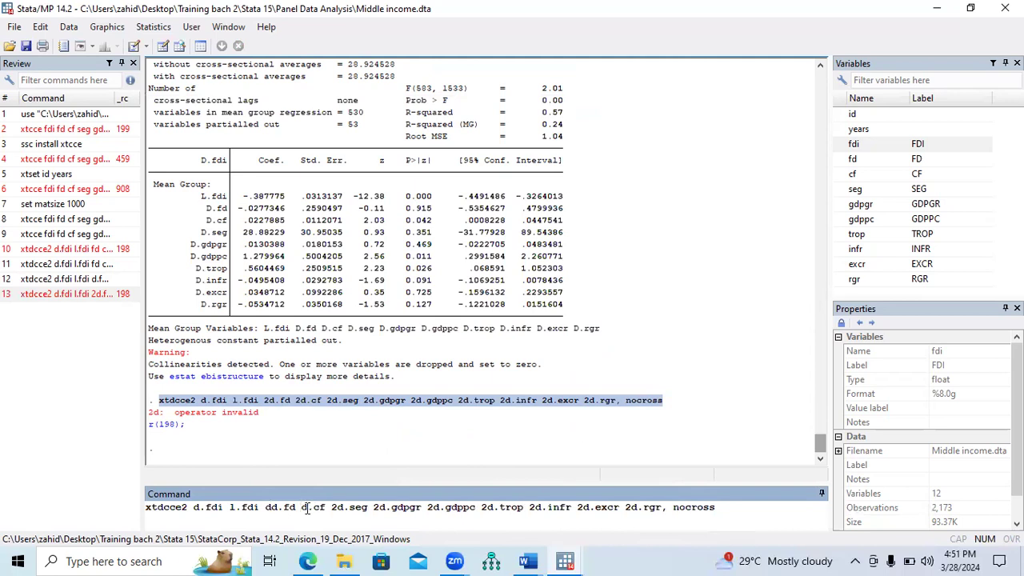
pyautogui.write('d')
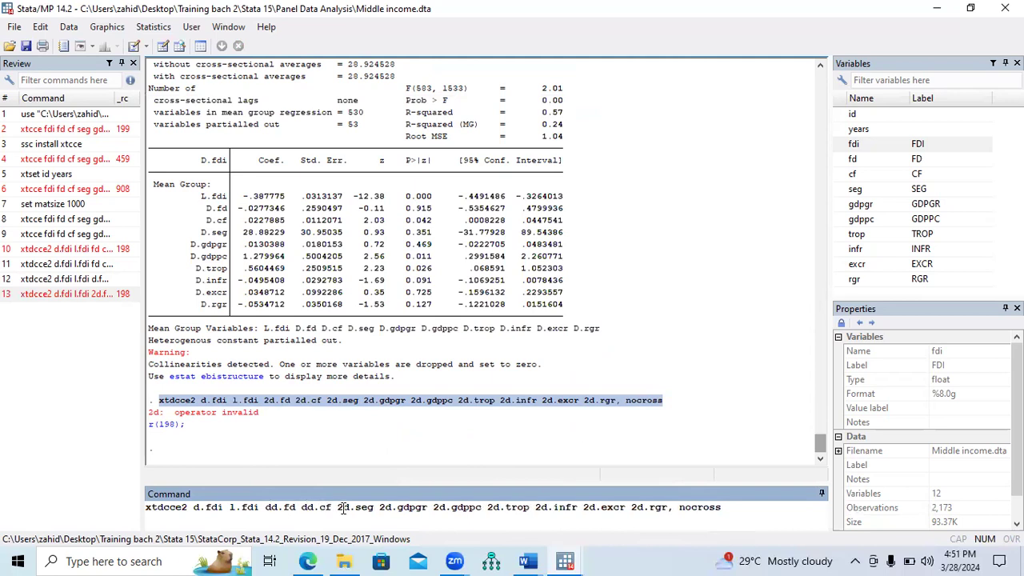
pyautogui.click(343, 509)
pyautogui.press('BackSpace')
pyautogui.write('d')
# - Replace the "2d." prefix of gdpgr and gdppc with "dd." in the command
pyautogui.click(384, 508)
pyautogui.press('BackSpace')
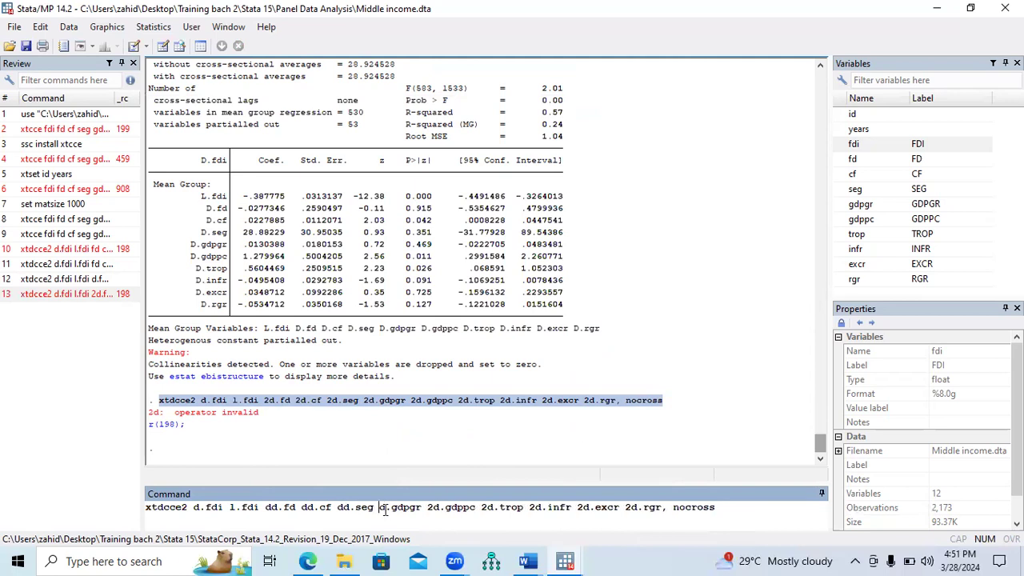
pyautogui.write('d')
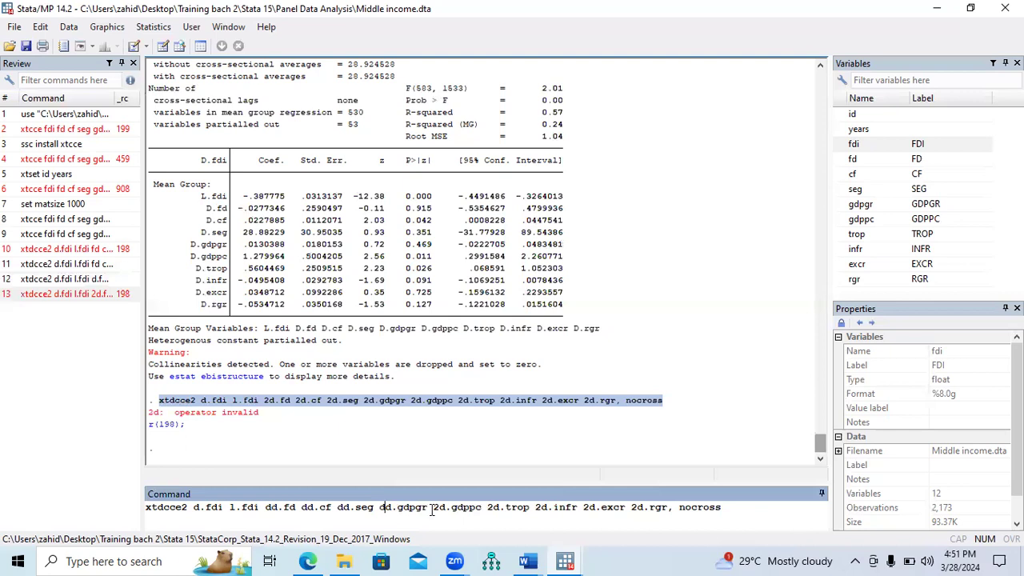
pyautogui.click(438, 509)
pyautogui.press('BackSpace')
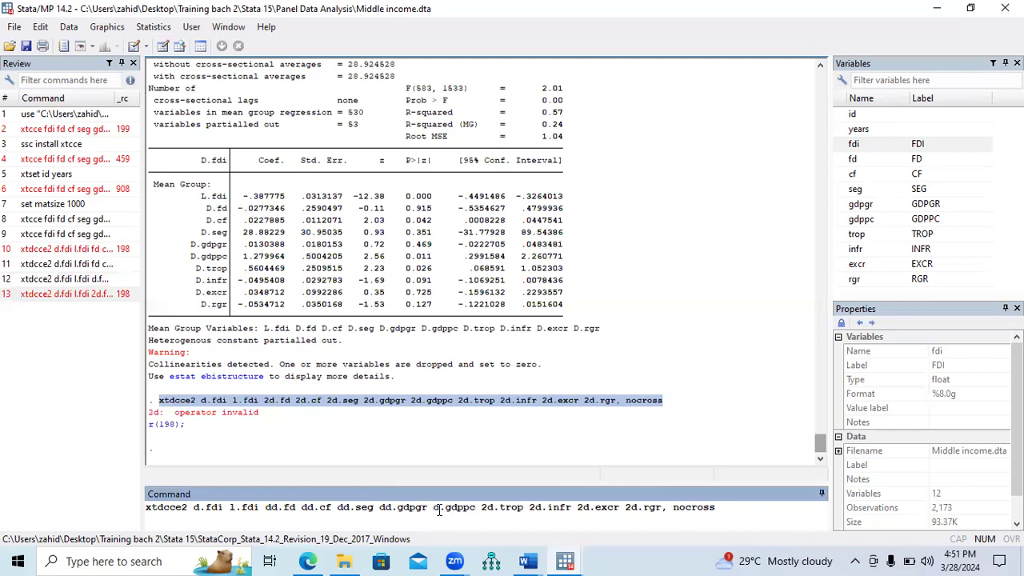
pyautogui.write('d')
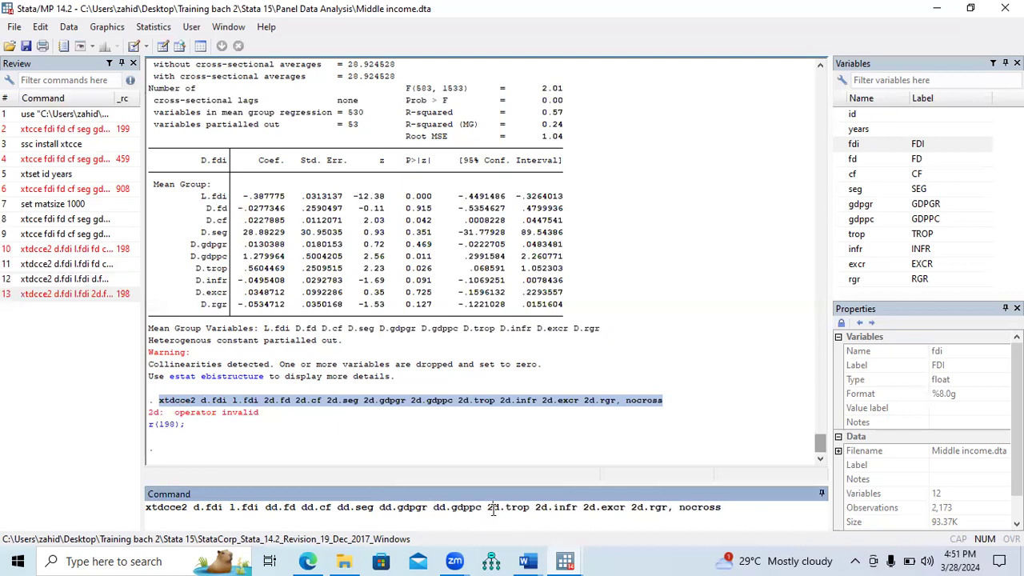
# - Replace the "2d." prefix of trop and infr with "dd." in the command
pyautogui.click(493, 509)
pyautogui.press('BackSpace')
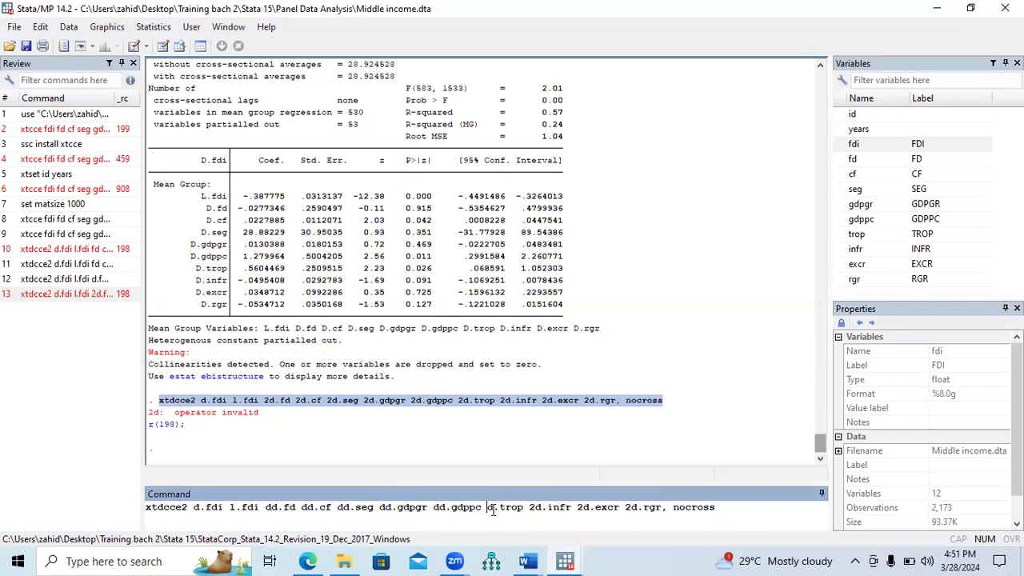
pyautogui.write('d')
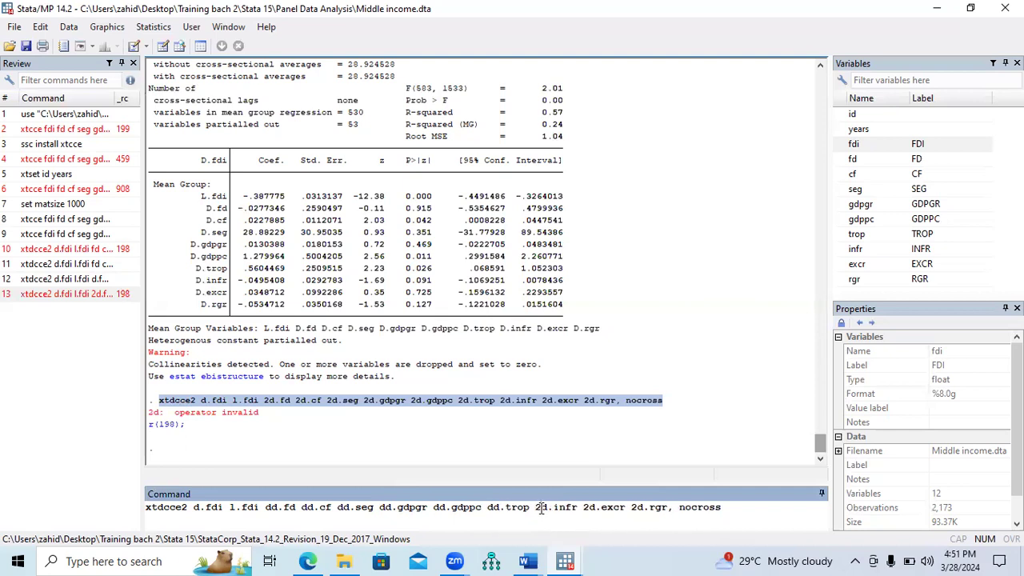
pyautogui.click(541, 509)
pyautogui.press('BackSpace')
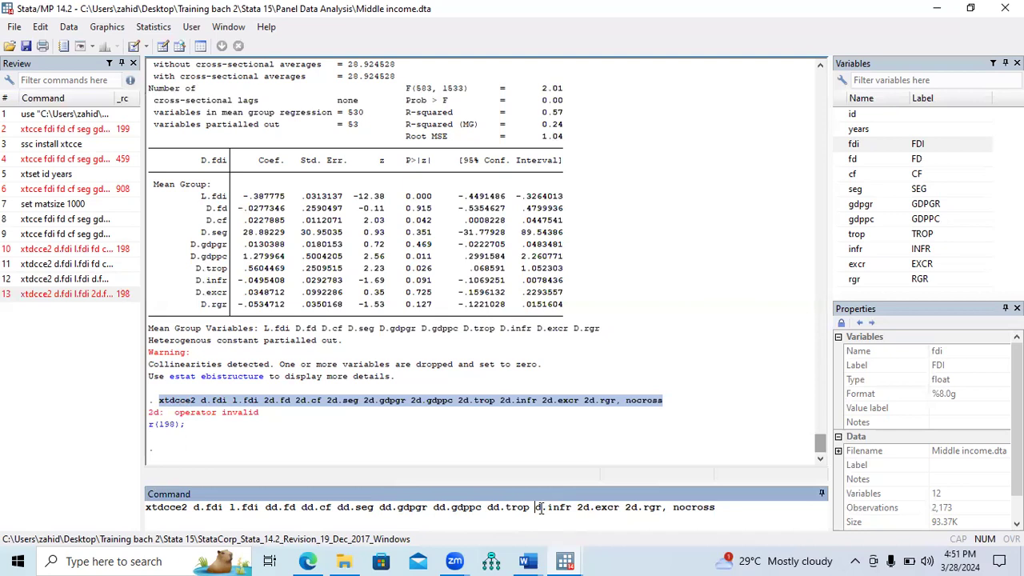
pyautogui.write('d')
# - Replace the "2d." prefix of excr and rgr with "dd." and run the xtdcce2 estimation with nocross
pyautogui.click(589, 508)
pyautogui.press('BackSpace')
pyautogui.write('d')
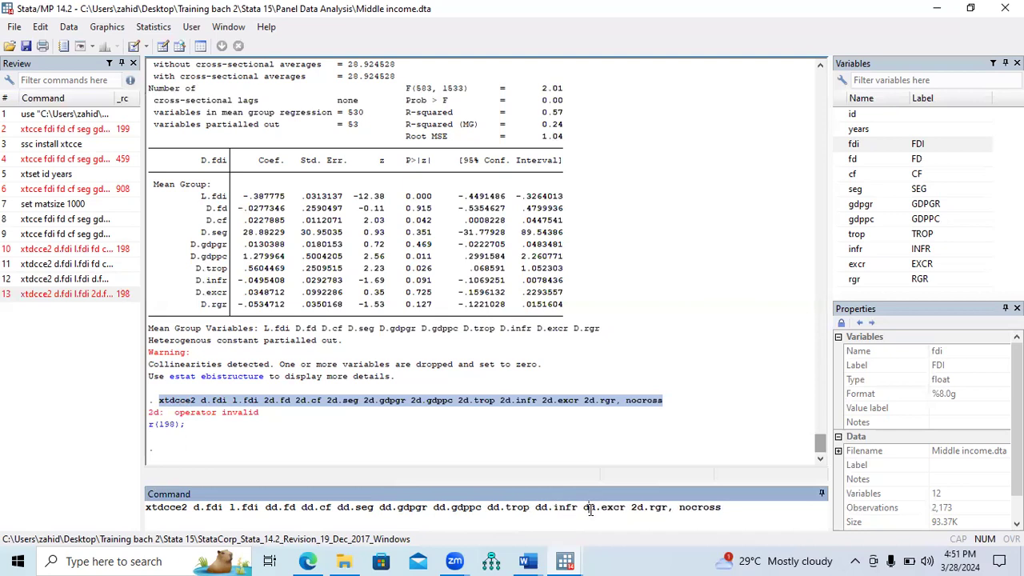
pyautogui.click(637, 508)
pyautogui.press('BackSpace')
pyautogui.write('d')
pyautogui.press('Return')
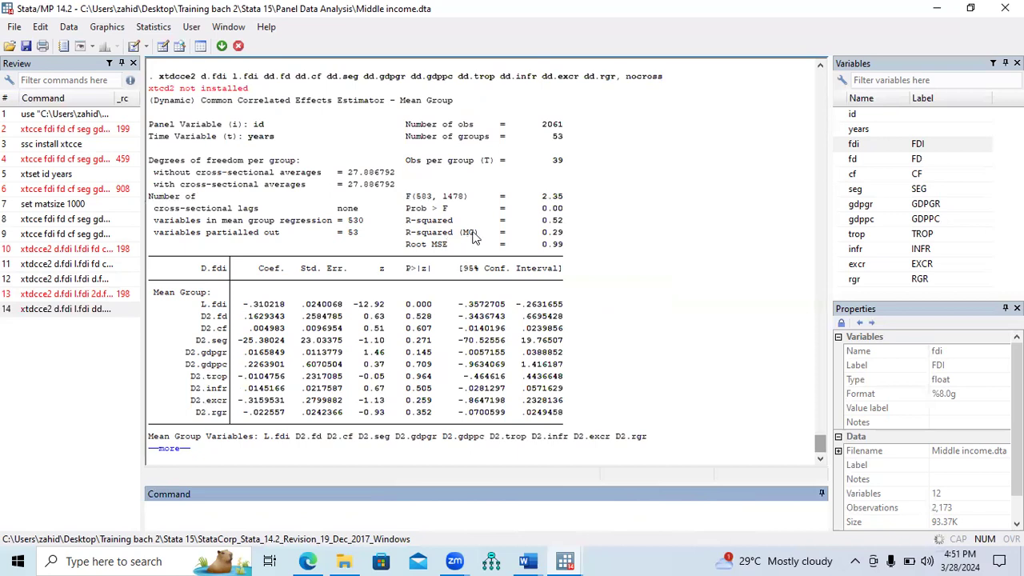
# - Compare R-squared between the second- and first-differenced models, and examine the D.cf, D.gdppc and D.infr rows of the first-differenced results
pyautogui.moveTo(405, 220); pyautogui.dragTo(568, 228)
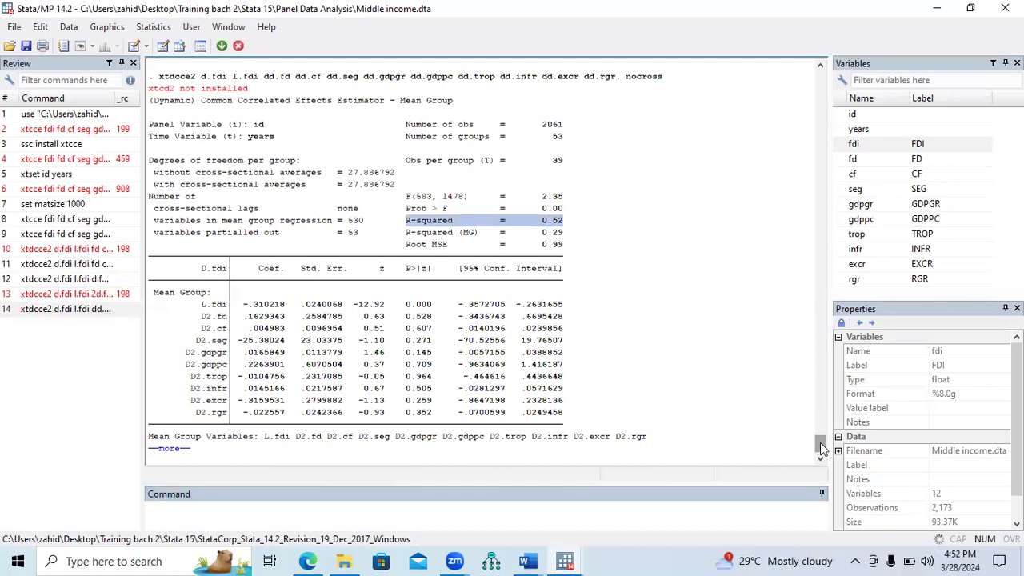
pyautogui.moveTo(820, 447); pyautogui.dragTo(822, 427)
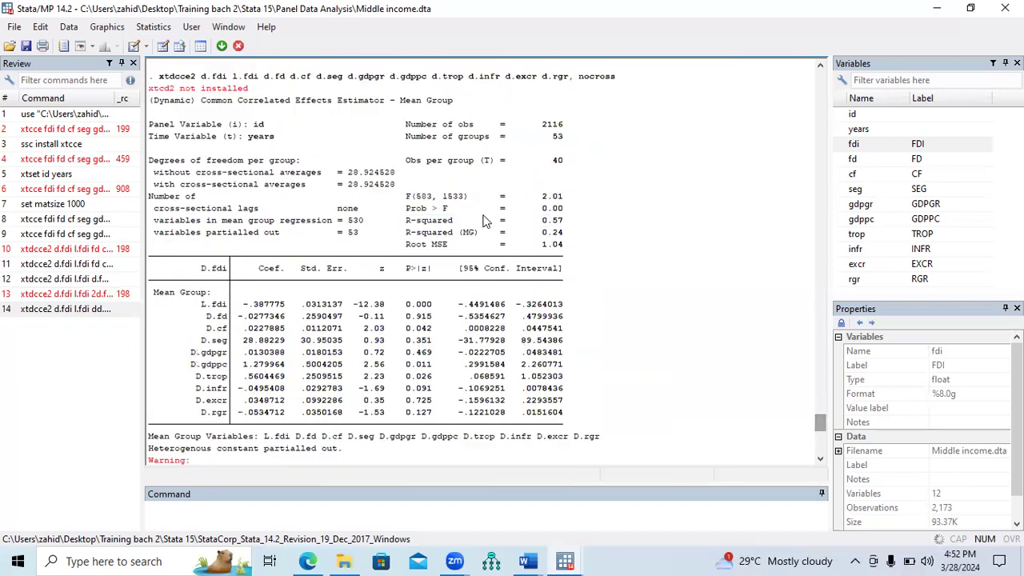
pyautogui.moveTo(407, 221); pyautogui.dragTo(564, 222)
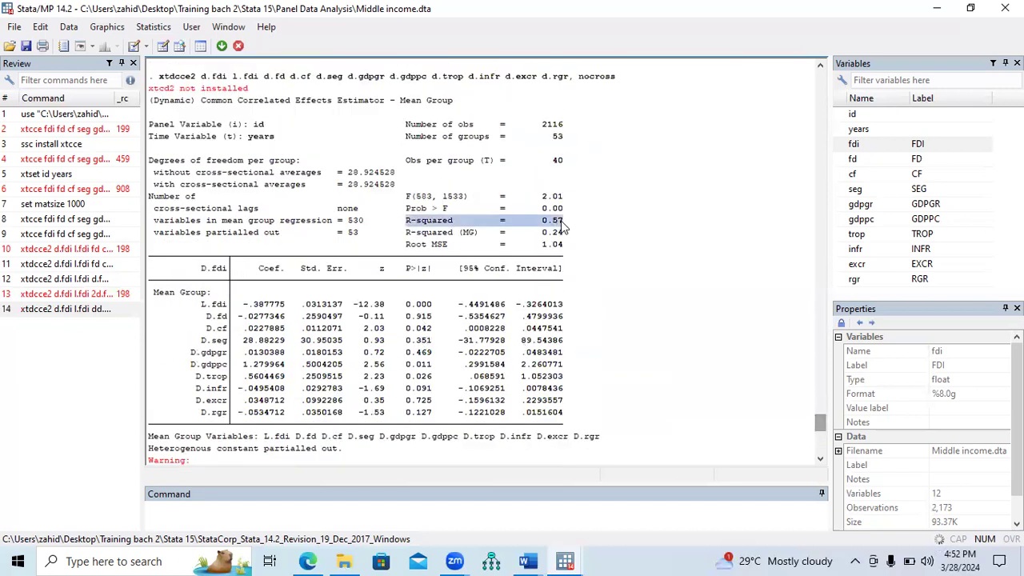
pyautogui.moveTo(208, 328); pyautogui.dragTo(434, 334)
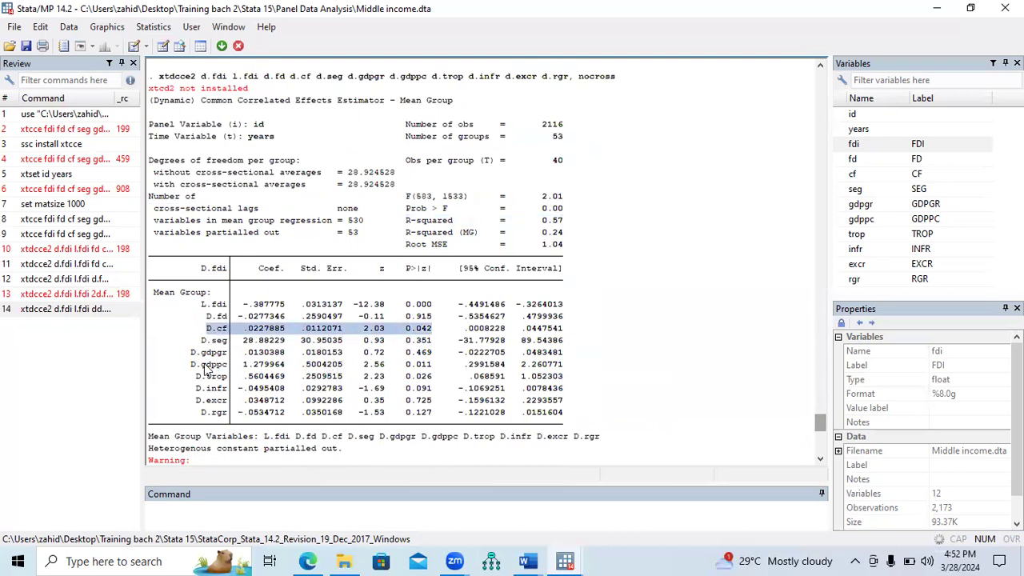
pyautogui.moveTo(190, 364); pyautogui.dragTo(434, 368)
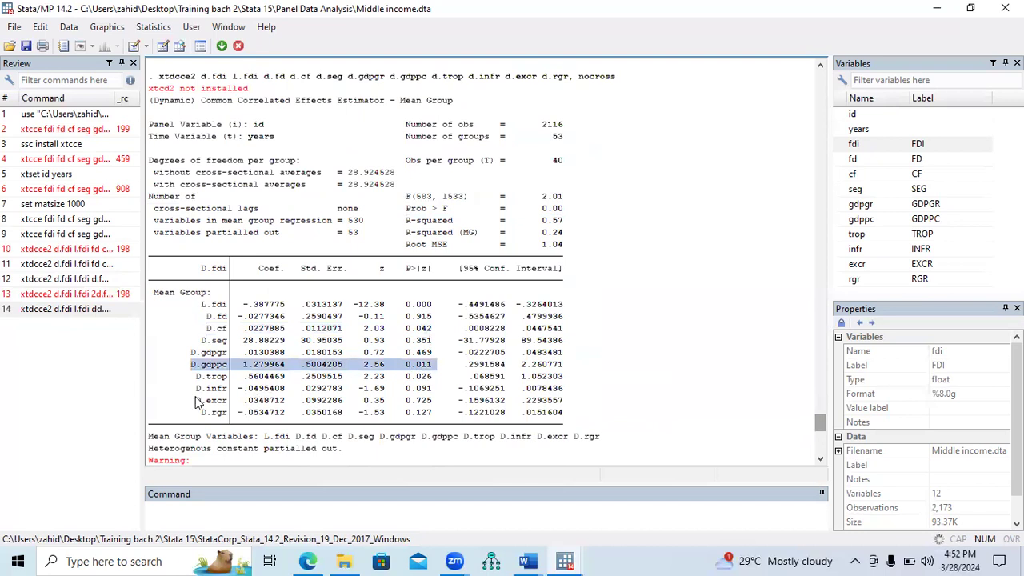
pyautogui.moveTo(195, 388); pyautogui.dragTo(400, 390)
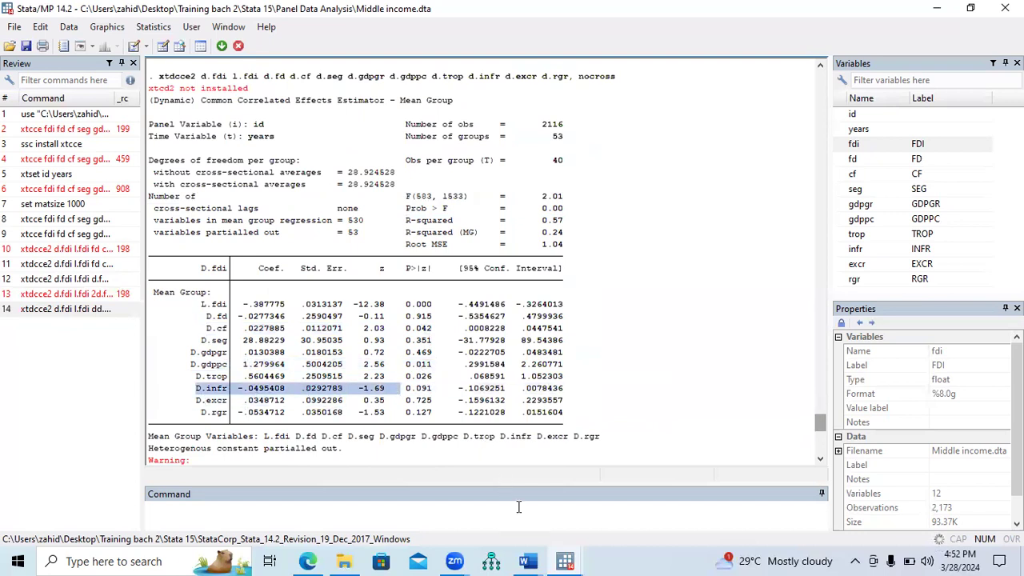
# - Switch to the panel data estimation notes in Word and review the CIPS stationarity rule and the CADF test at levels
pyautogui.click(531, 560)
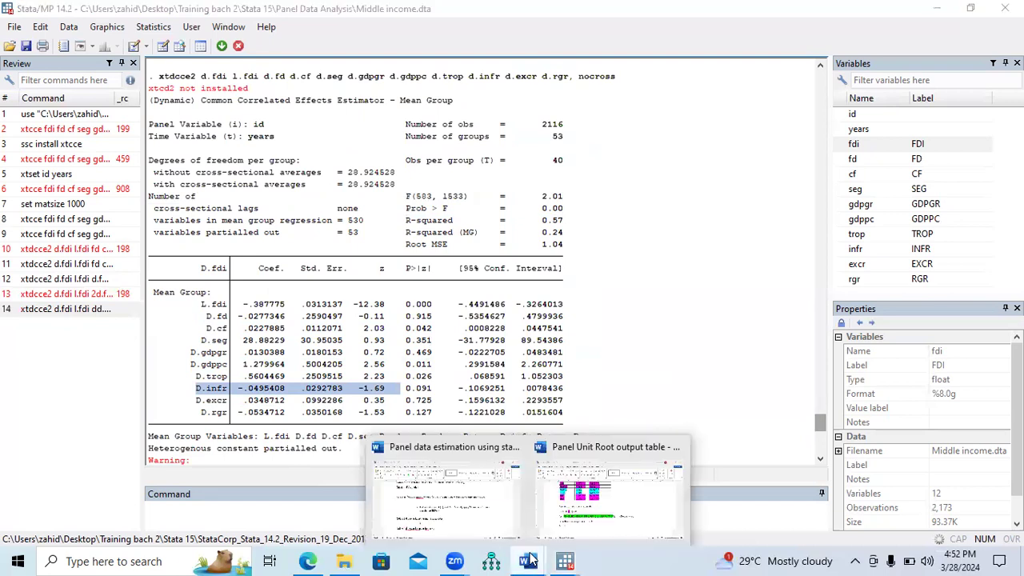
pyautogui.click(492, 524)
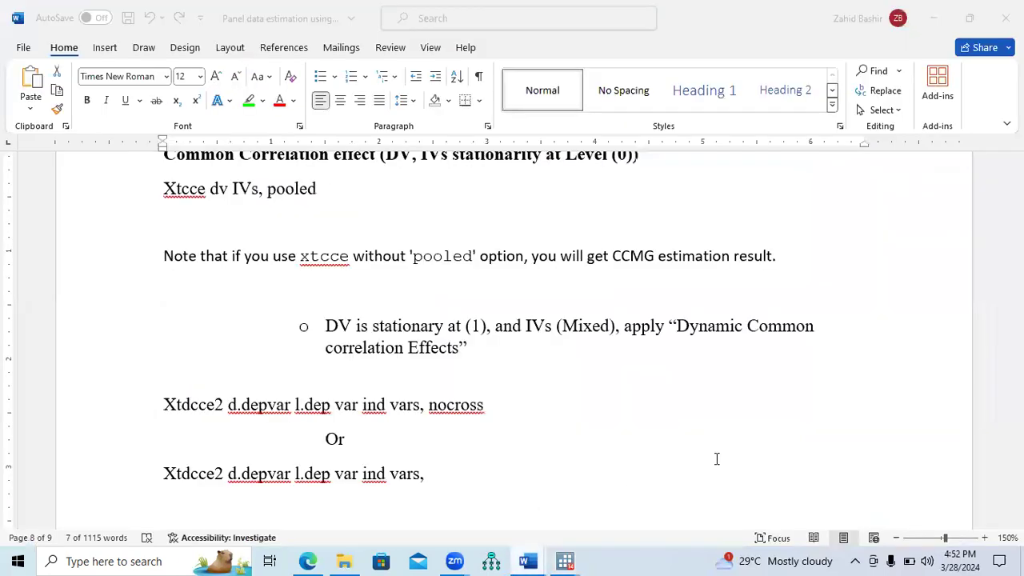
pyautogui.moveTo(1017, 448); pyautogui.dragTo(1017, 418)
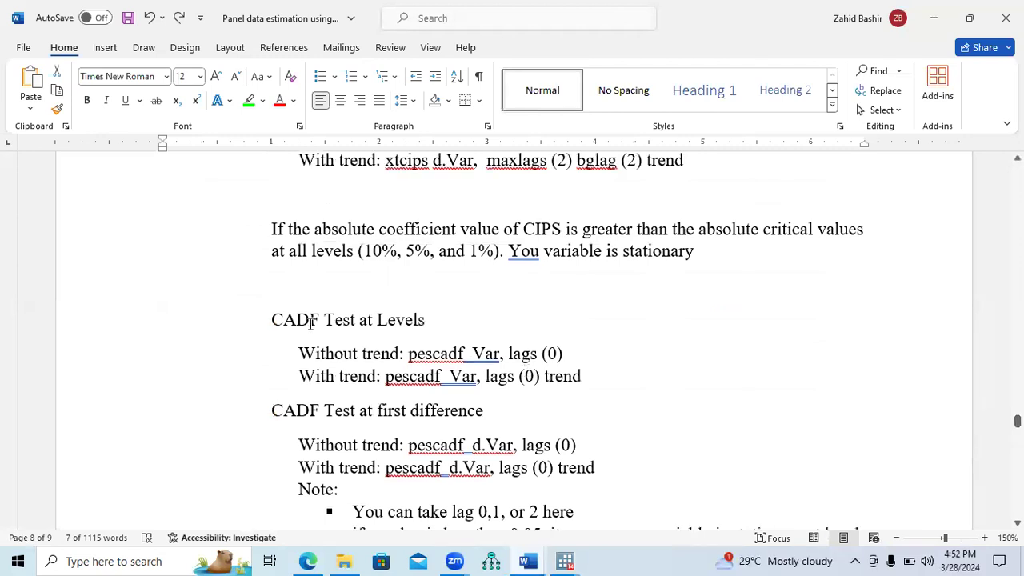
pyautogui.moveTo(274, 320); pyautogui.dragTo(432, 324)
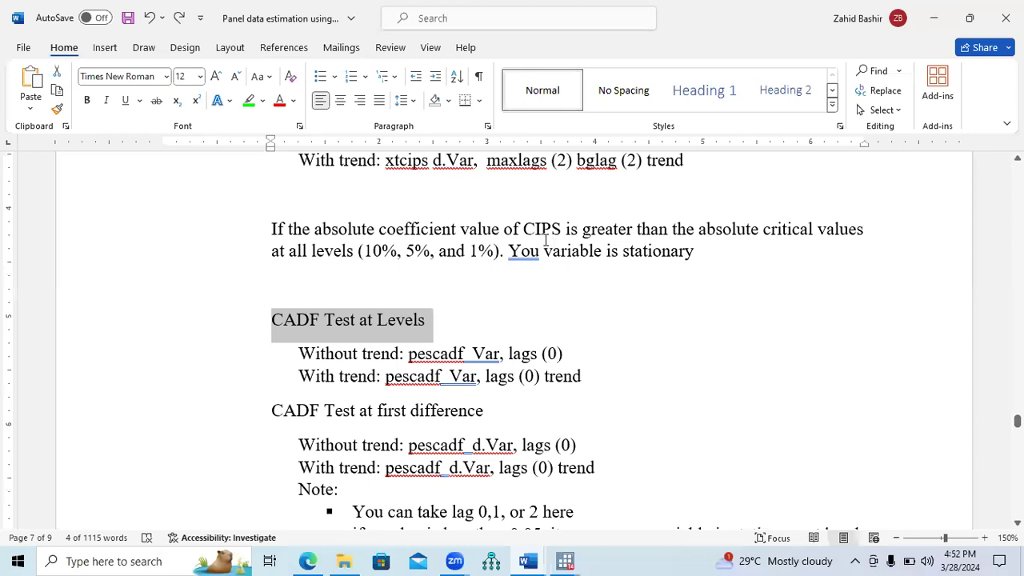
pyautogui.moveTo(525, 230); pyautogui.dragTo(559, 232)
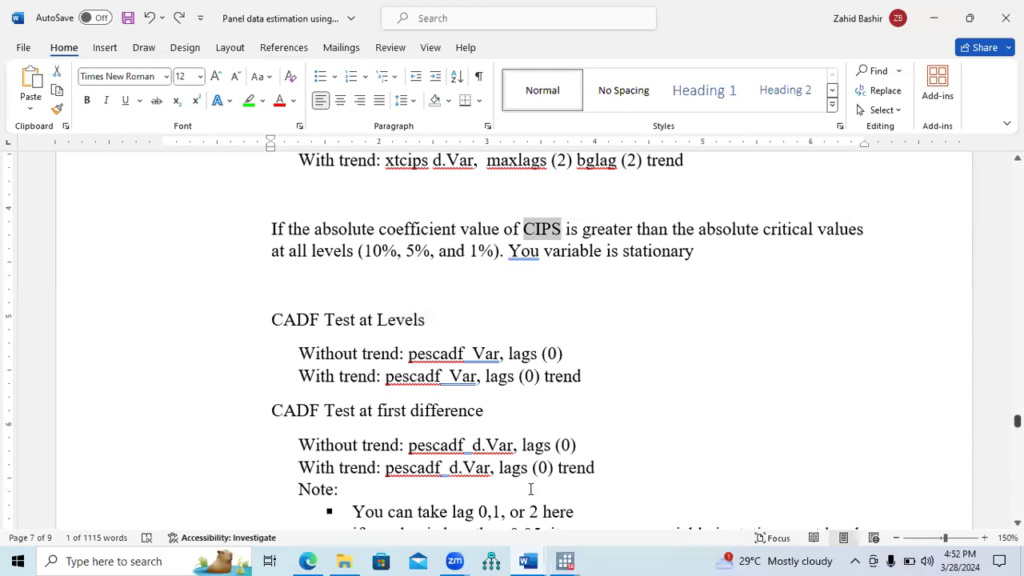
# - Check in the Panel Unit Root output table document which unit root test the results table reports
pyautogui.click(528, 561)
pyautogui.click(589, 531)
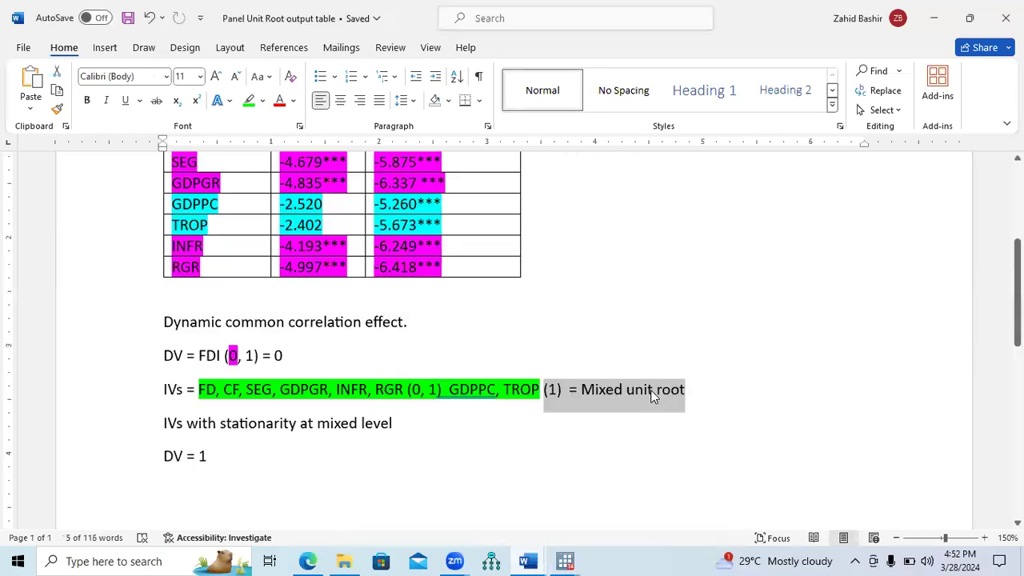
pyautogui.scroll(4, 616, 236)
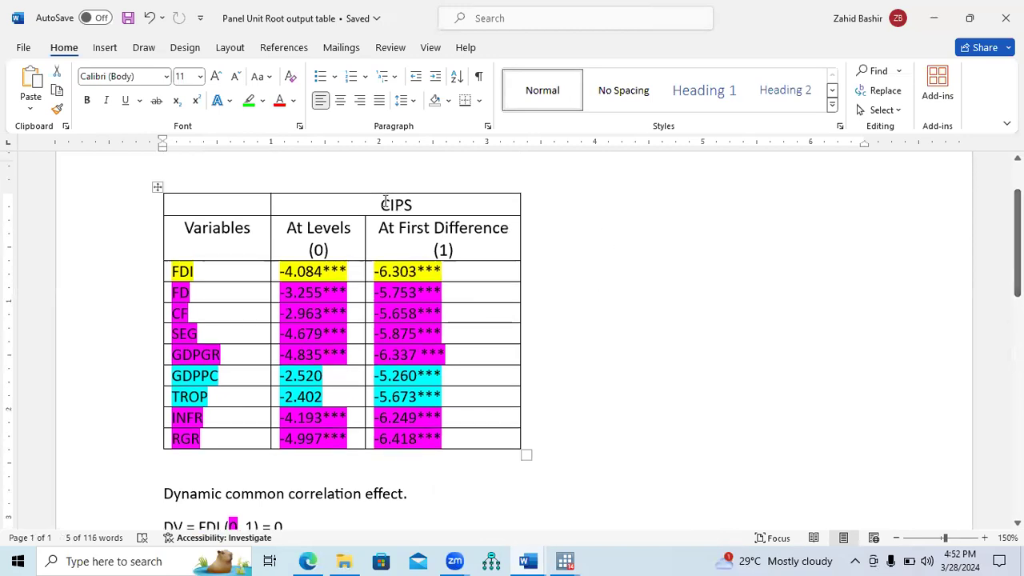
pyautogui.moveTo(381, 205); pyautogui.dragTo(413, 207)
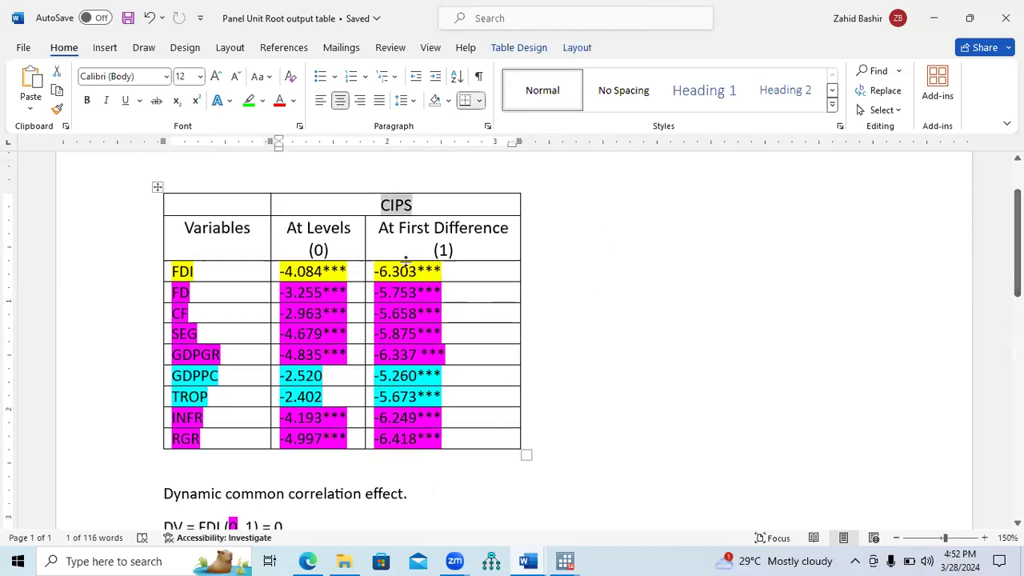
# - Return to the panel data estimation notes and review the second-generation unit root tests and the pescadf command for CADF at levels
pyautogui.click(528, 560)
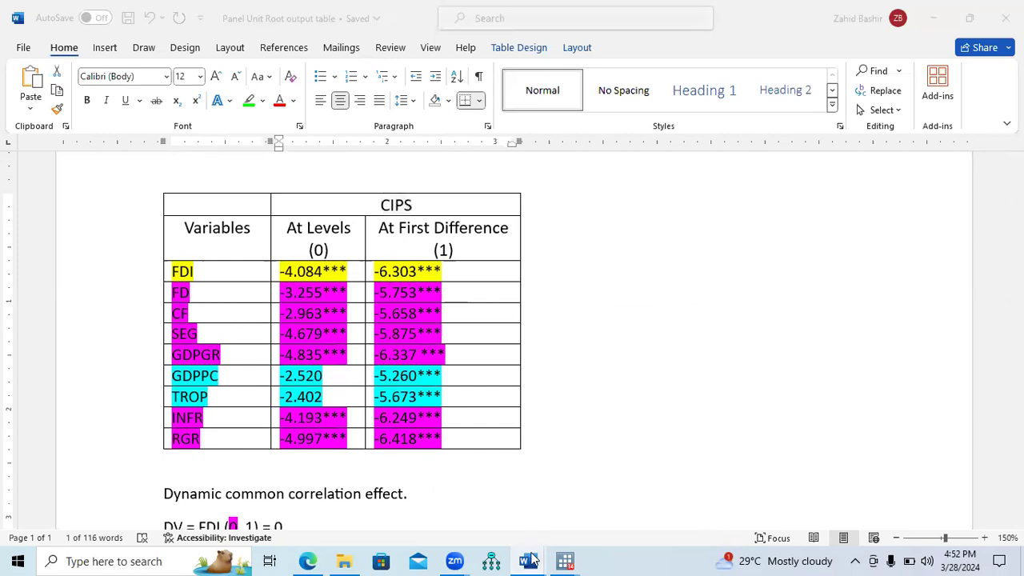
pyautogui.click(502, 509)
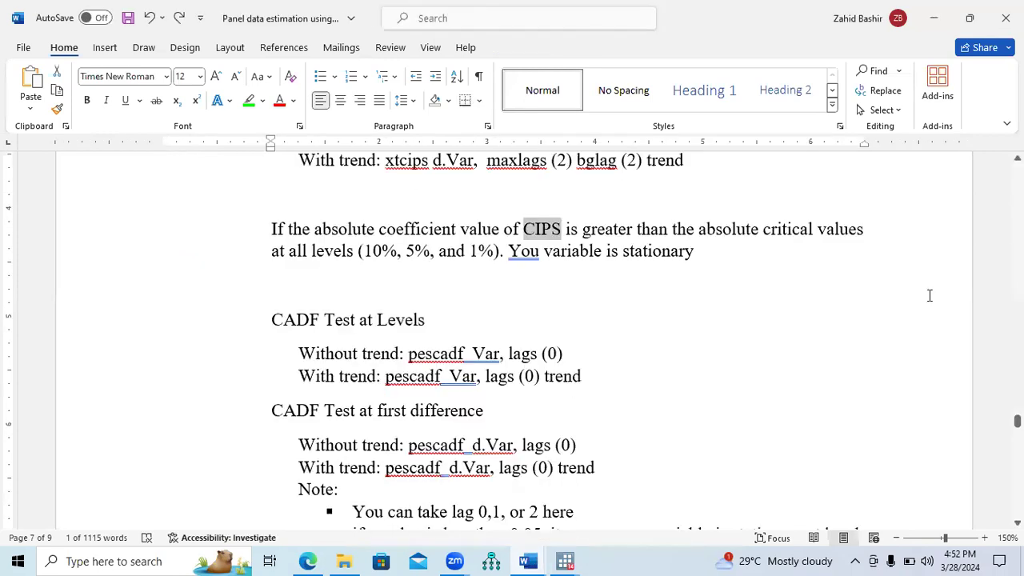
pyautogui.moveTo(1016, 421); pyautogui.dragTo(1017, 408)
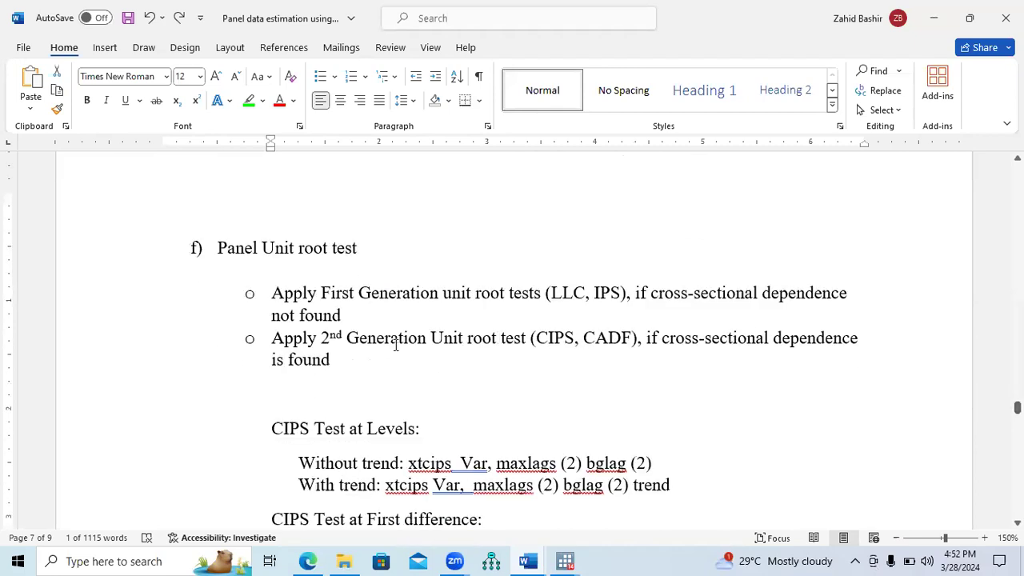
pyautogui.click(321, 338)
pyautogui.keyDown('shift'); pyautogui.click(498, 338); pyautogui.keyUp('shift')
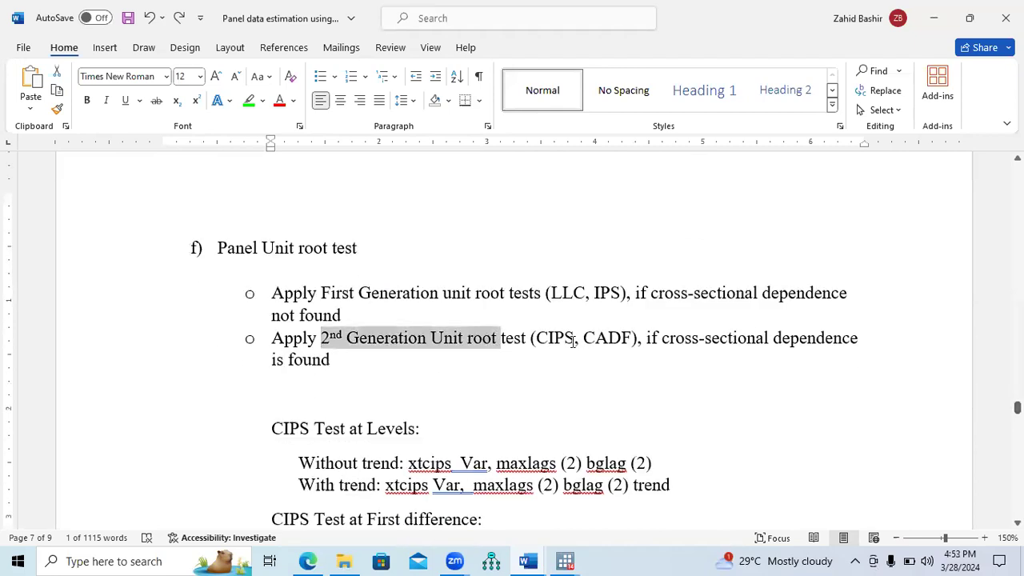
pyautogui.moveTo(584, 339); pyautogui.dragTo(637, 338)
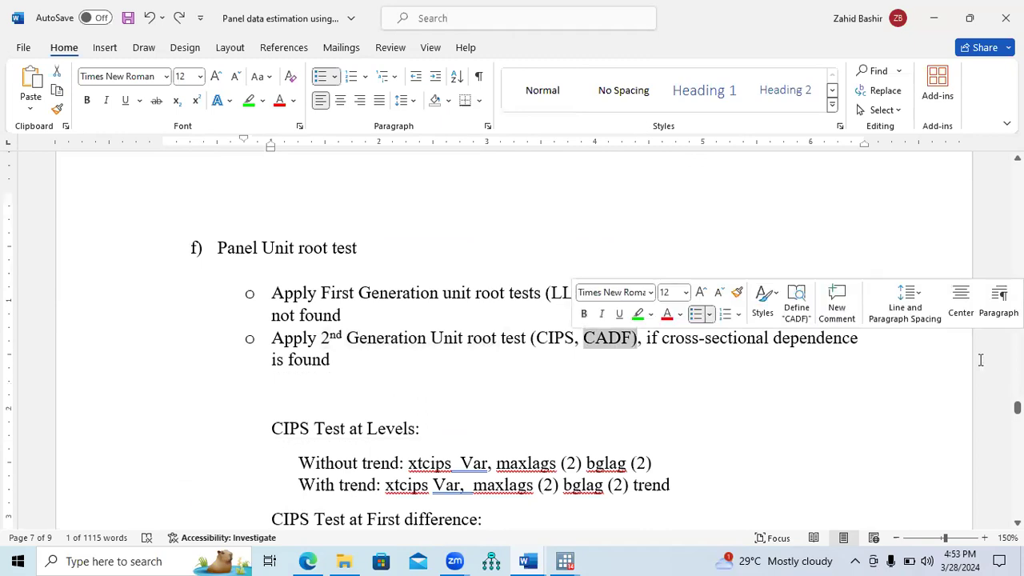
pyautogui.moveTo(1017, 407); pyautogui.dragTo(1016, 423)
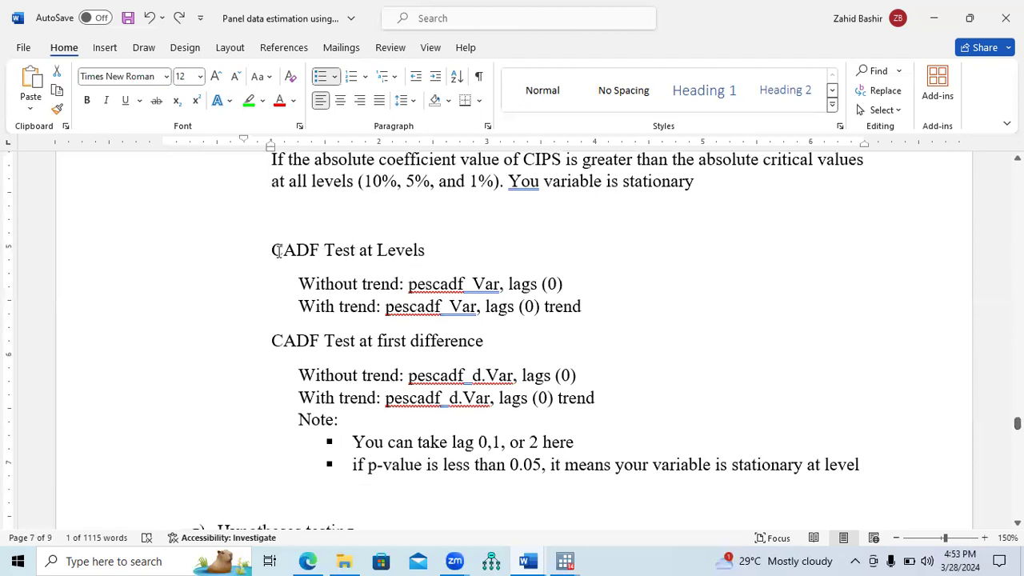
pyautogui.moveTo(313, 250); pyautogui.dragTo(394, 252)
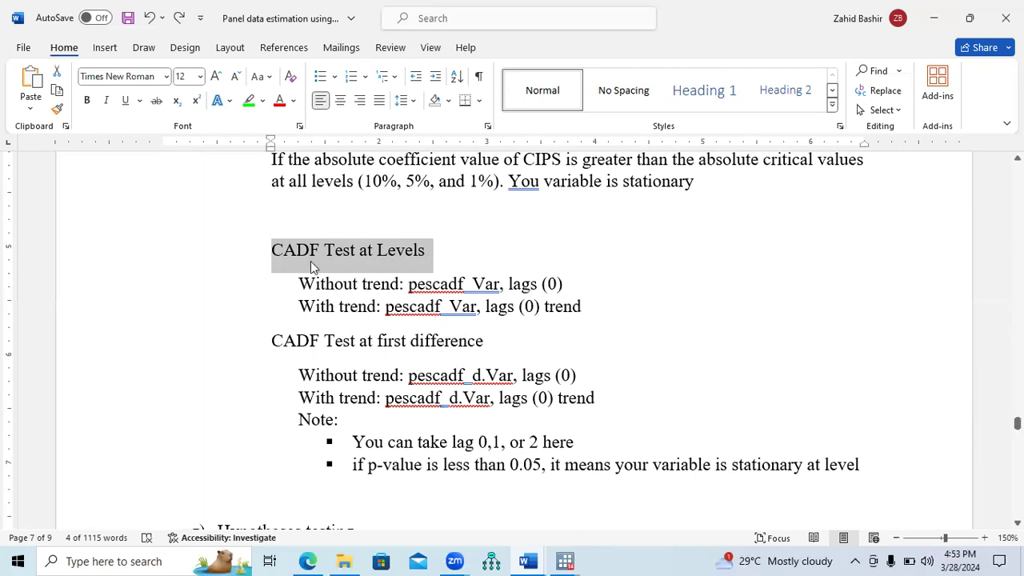
pyautogui.moveTo(410, 284); pyautogui.dragTo(464, 285)
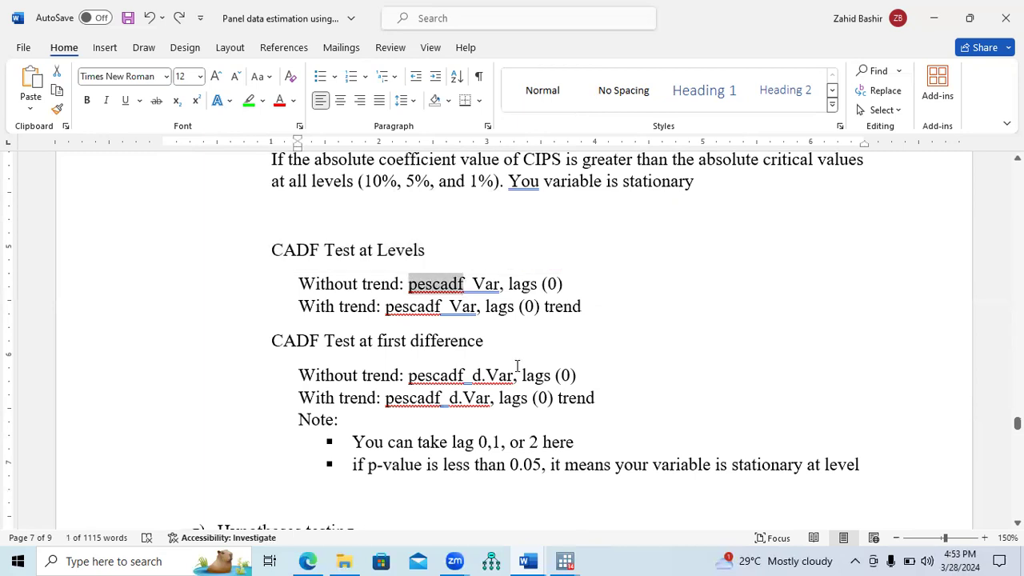
# - Switch to Stata and install the pescadf package from SSC
pyautogui.moveTo(565, 561)
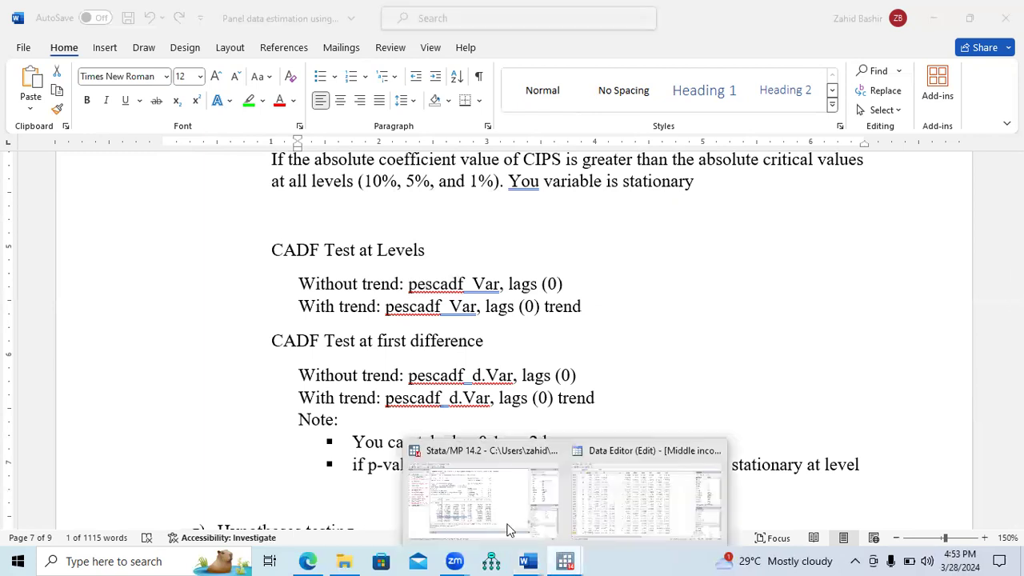
pyautogui.click(456, 521)
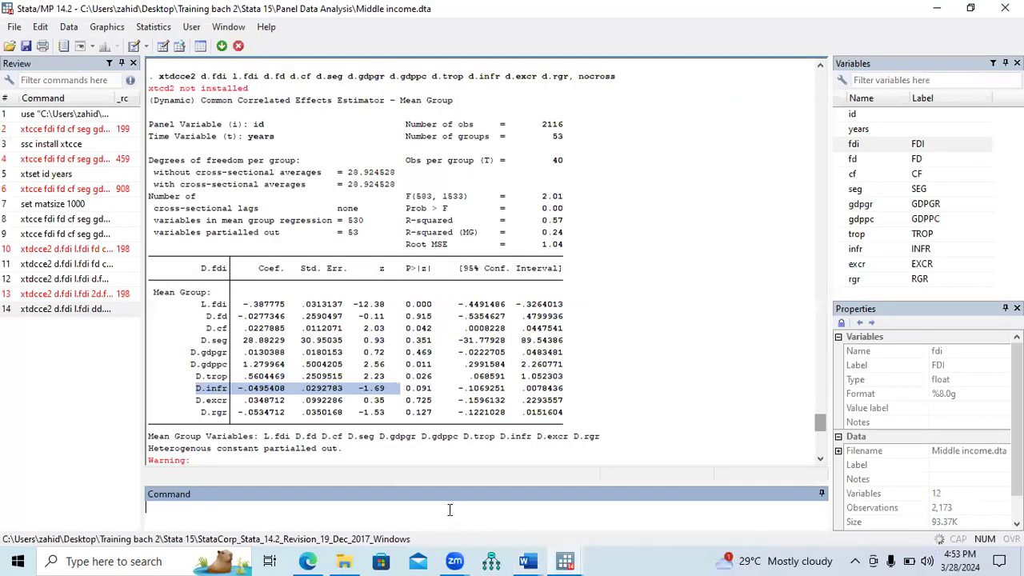
pyautogui.write('ssc install pescadf')
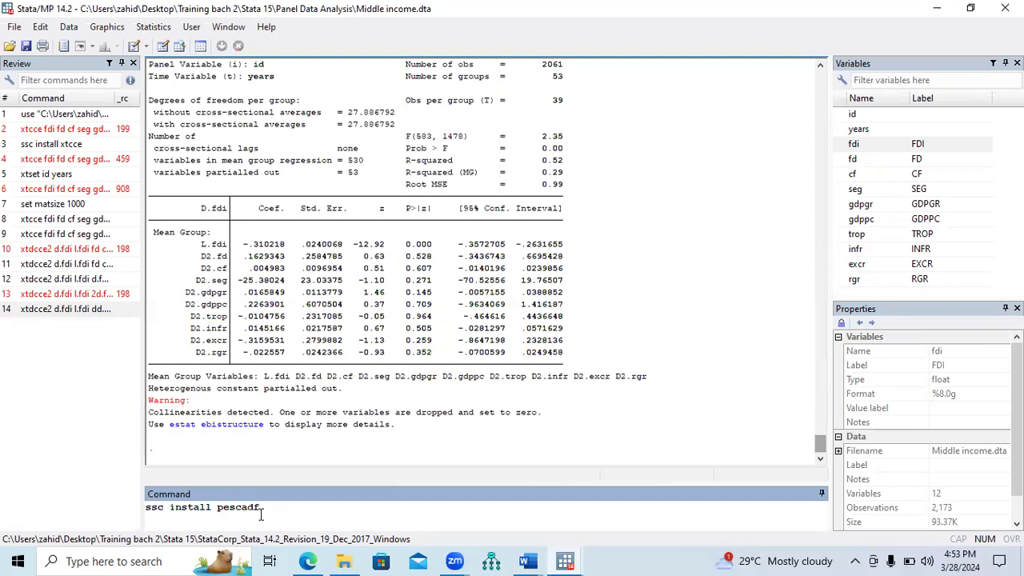
pyautogui.press('Return')
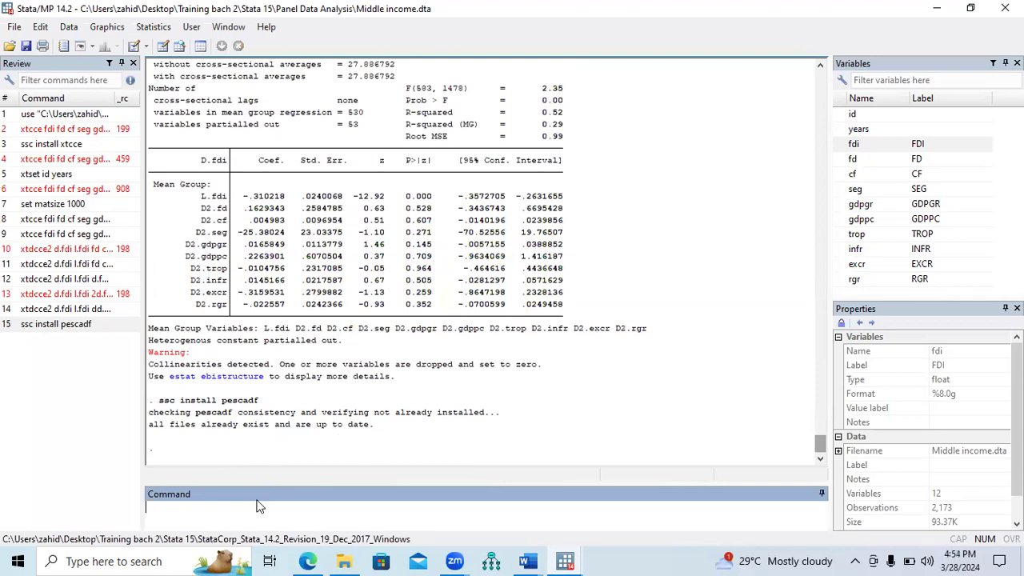
# - Switch to the estimation notes in Word and copy the with-trend CADF command at levels, "pescadf Var, lags (0) trend"
pyautogui.click(565, 561)
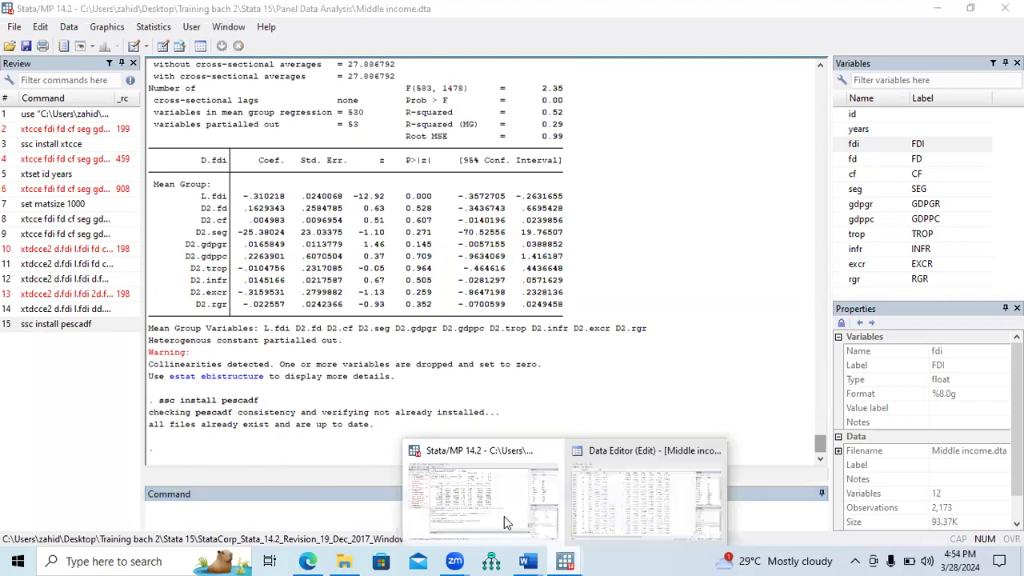
pyautogui.moveTo(525, 560)
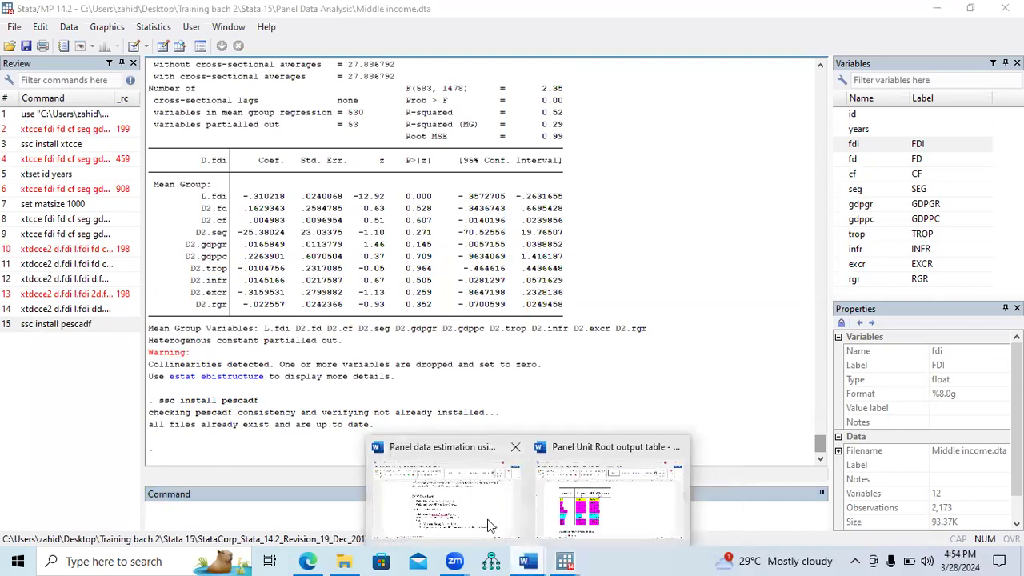
pyautogui.click(491, 525)
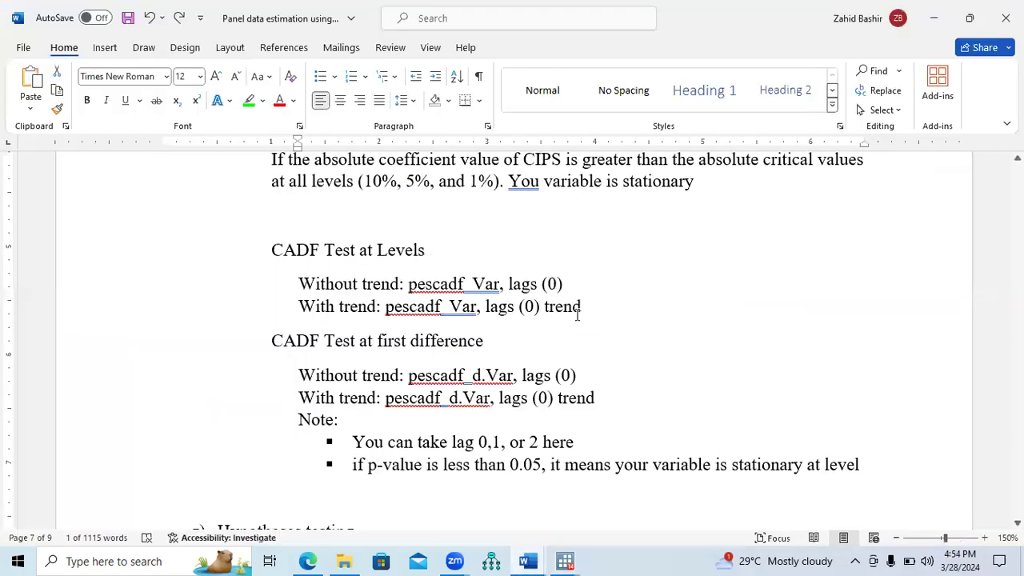
pyautogui.moveTo(582, 307); pyautogui.dragTo(412, 313)
pyautogui.hotkey('ctrl', 'c')
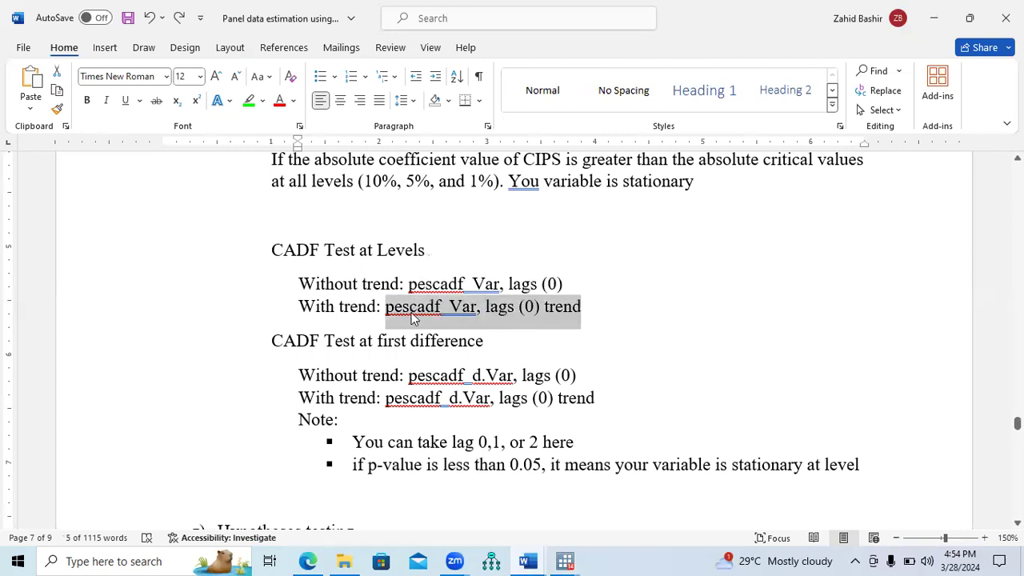
# - Switch to Stata and run the with-trend CADF test on fdi at levels with "pescadf fdi, lags (0) trend"
pyautogui.moveTo(571, 560)
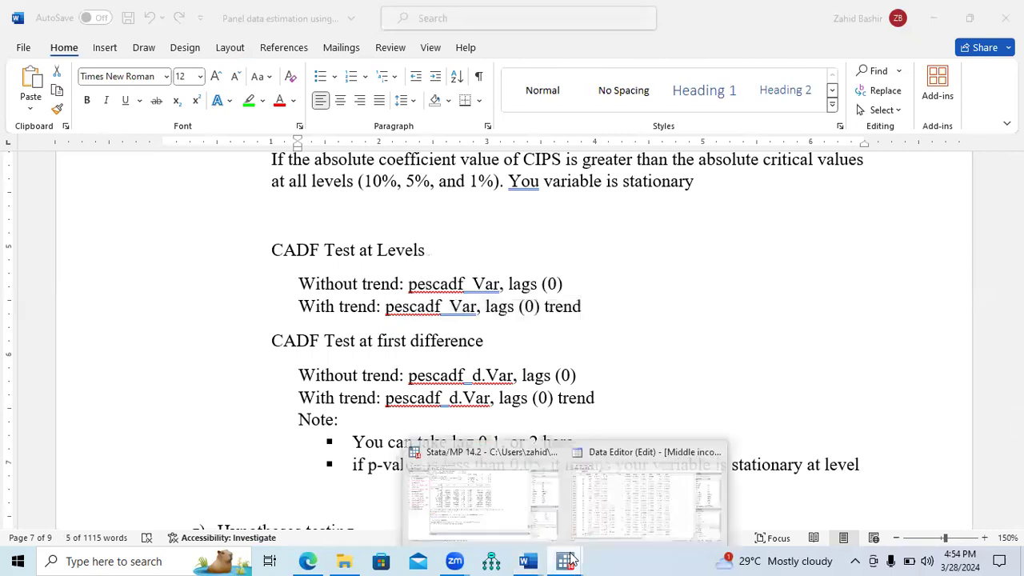
pyautogui.click(457, 505)
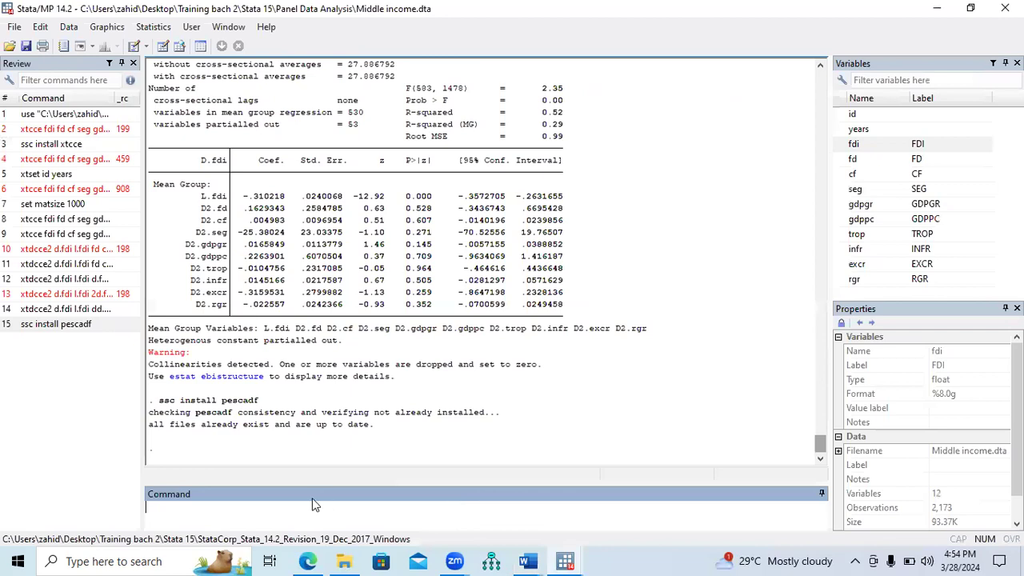
pyautogui.hotkey('ctrl', 'v')
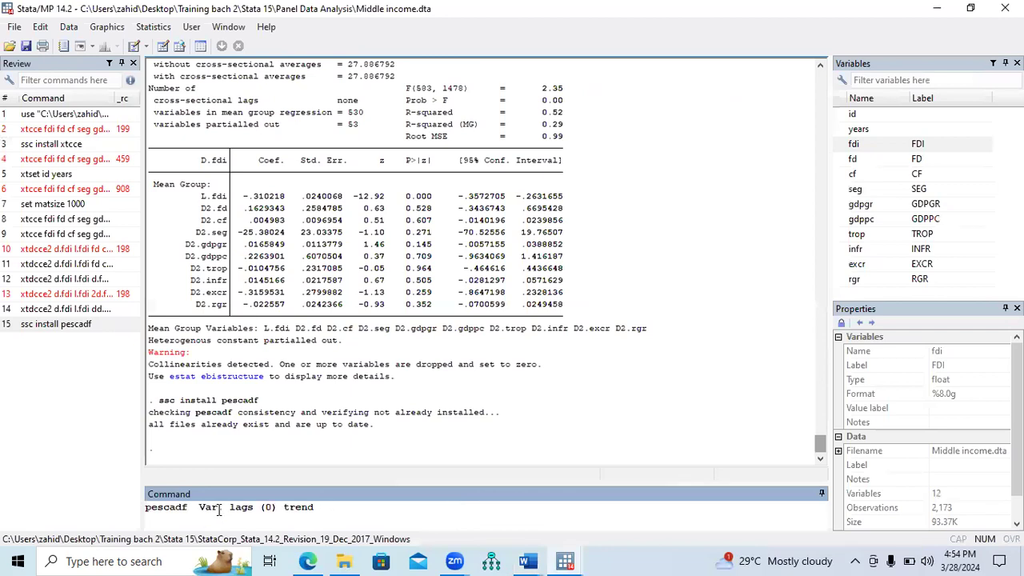
pyautogui.doubleClick(213, 508)
pyautogui.press('BackSpace')
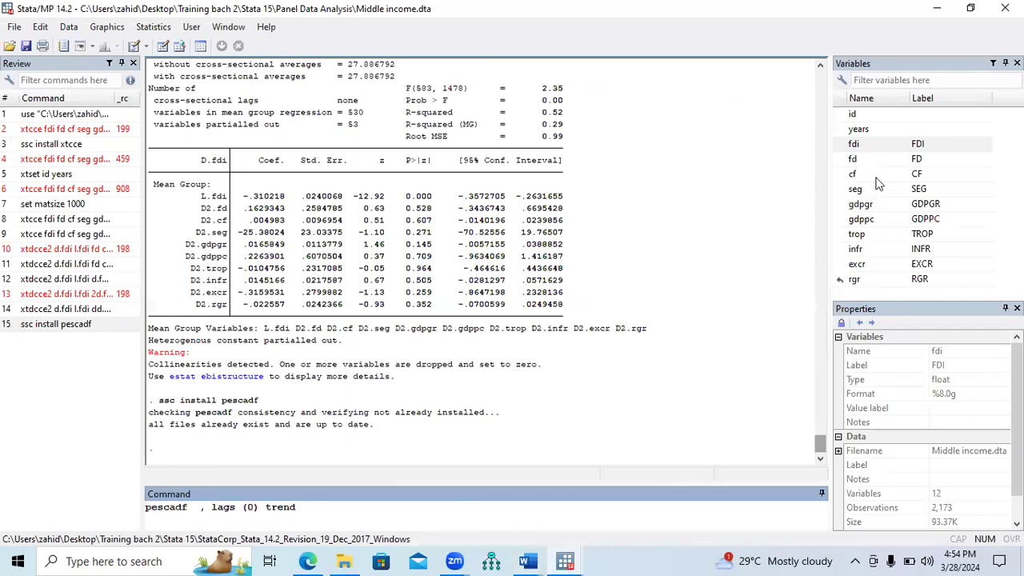
pyautogui.click(839, 145)
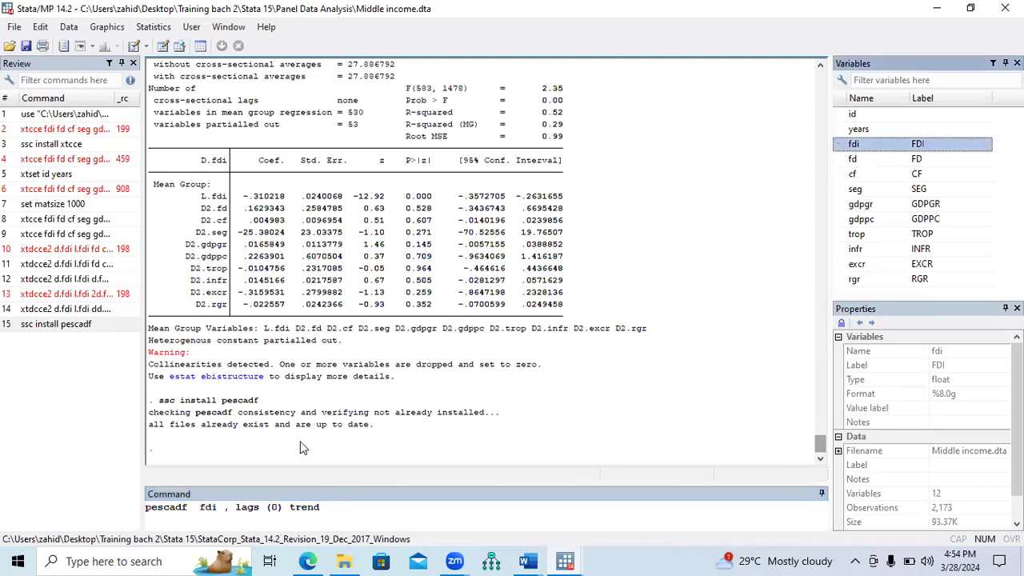
pyautogui.click(226, 510)
pyautogui.press('BackSpace')
pyautogui.moveTo(231, 509); pyautogui.dragTo(321, 510)
pyautogui.click(320, 510)
pyautogui.press('Return')
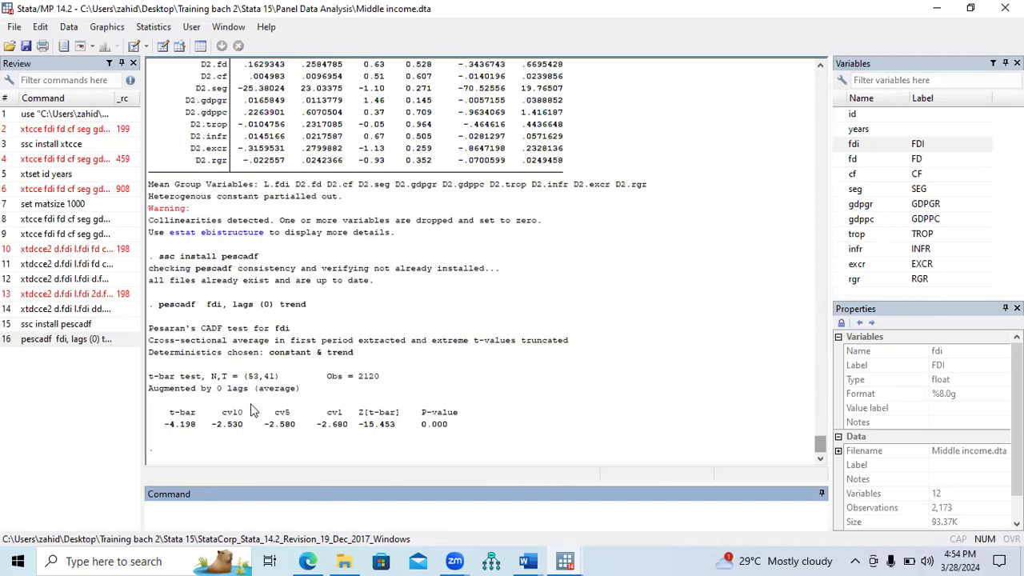
# - Check the p-value in the CADF results for fdi and copy the t-bar statistic
pyautogui.moveTo(417, 423); pyautogui.dragTo(453, 433)
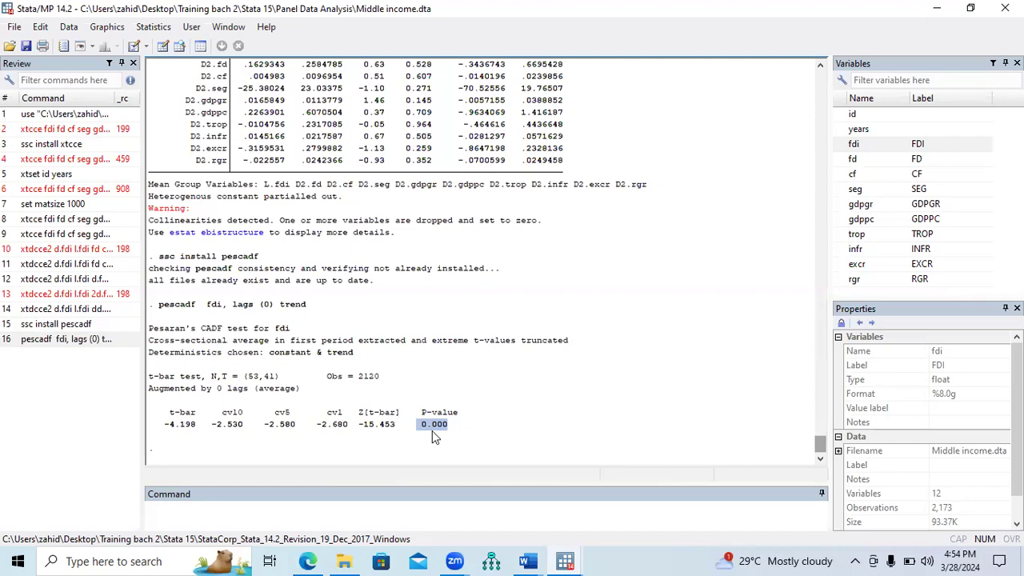
pyautogui.click(522, 556)
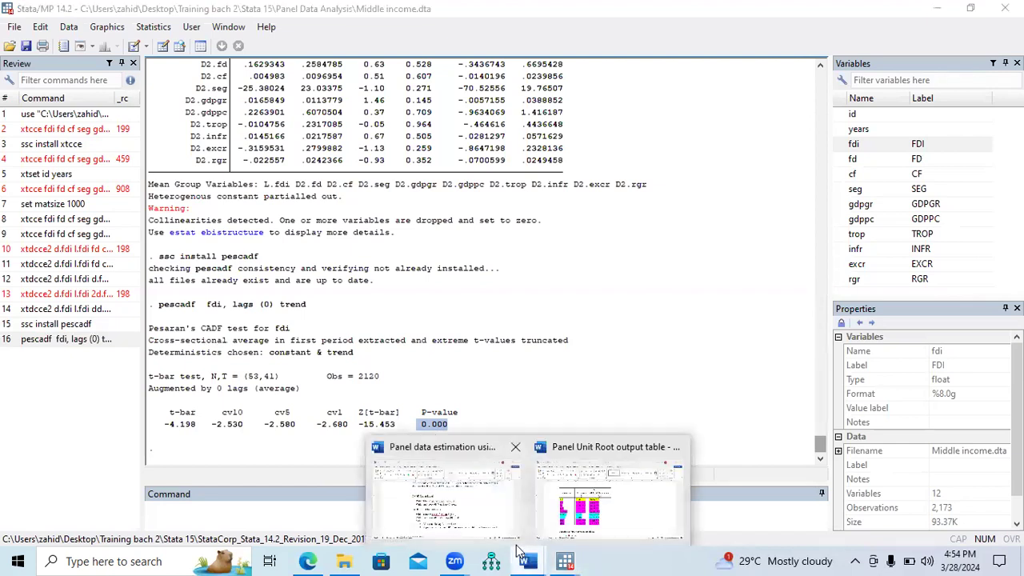
pyautogui.click(303, 476)
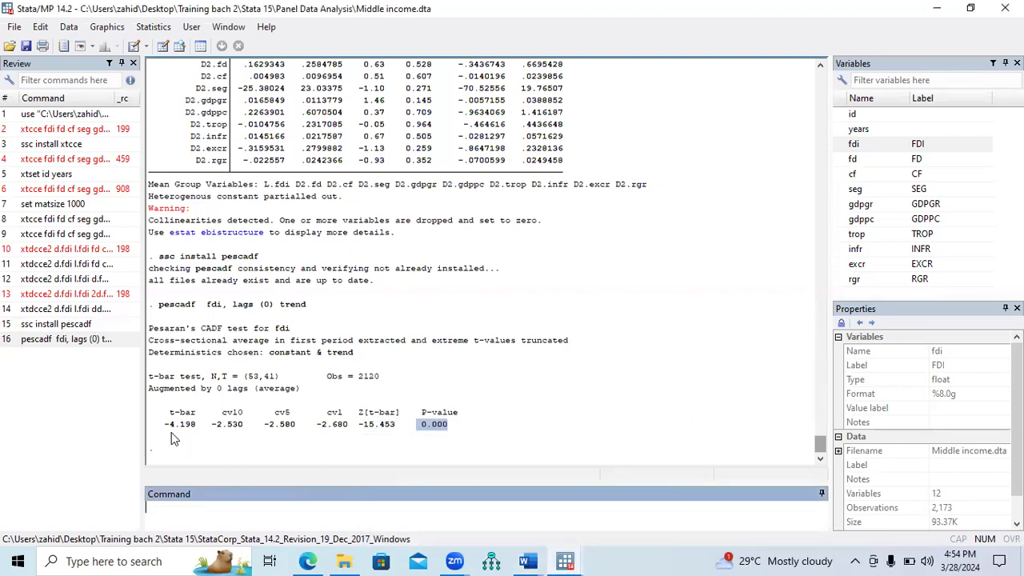
pyautogui.moveTo(165, 424); pyautogui.dragTo(194, 432)
pyautogui.hotkey('ctrl', 'c')
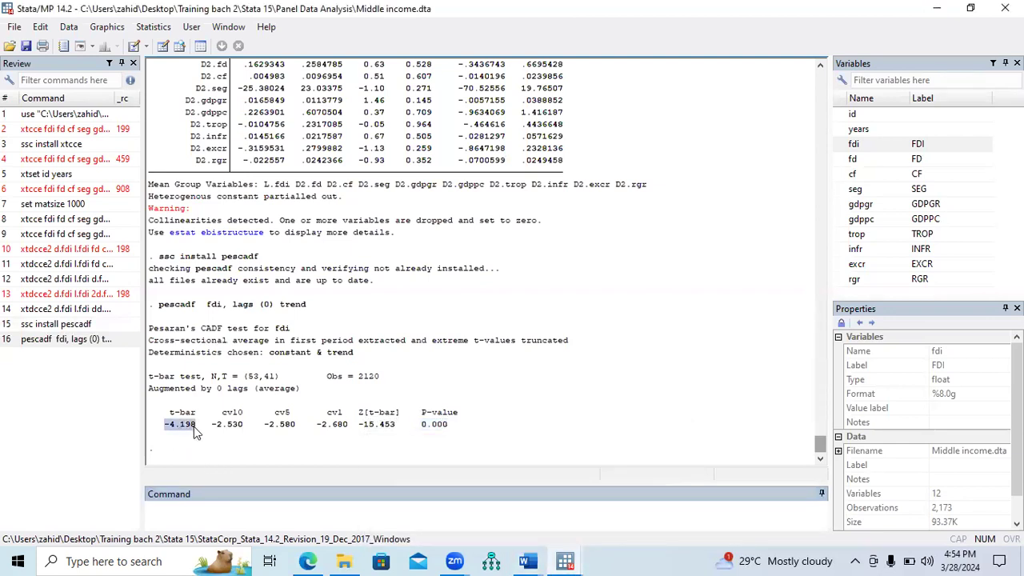
# - Switch to the Panel Unit Root output table in Word, insert a column to the right of the CIPS results, and narrow it
pyautogui.click(526, 560)
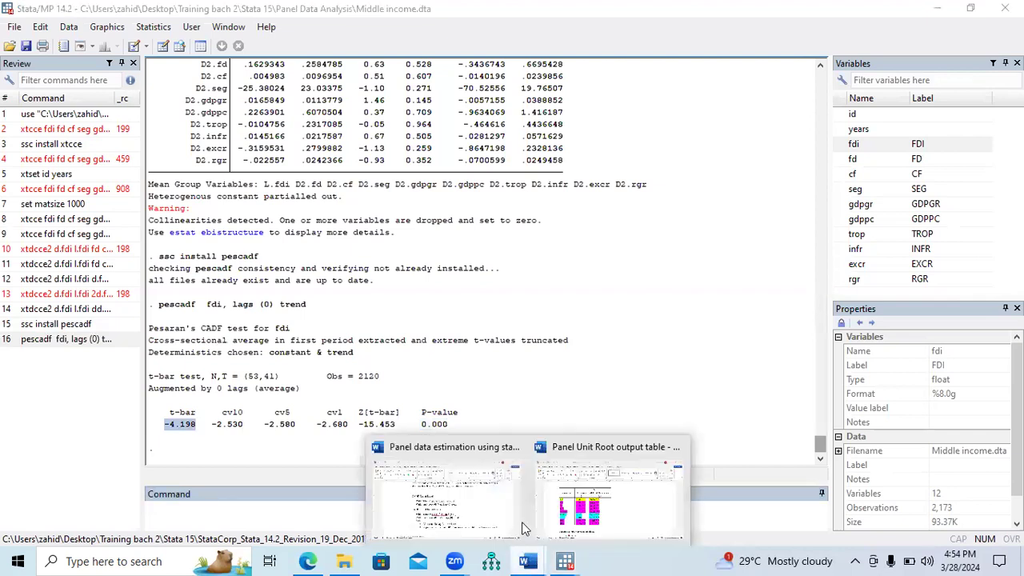
pyautogui.click(596, 509)
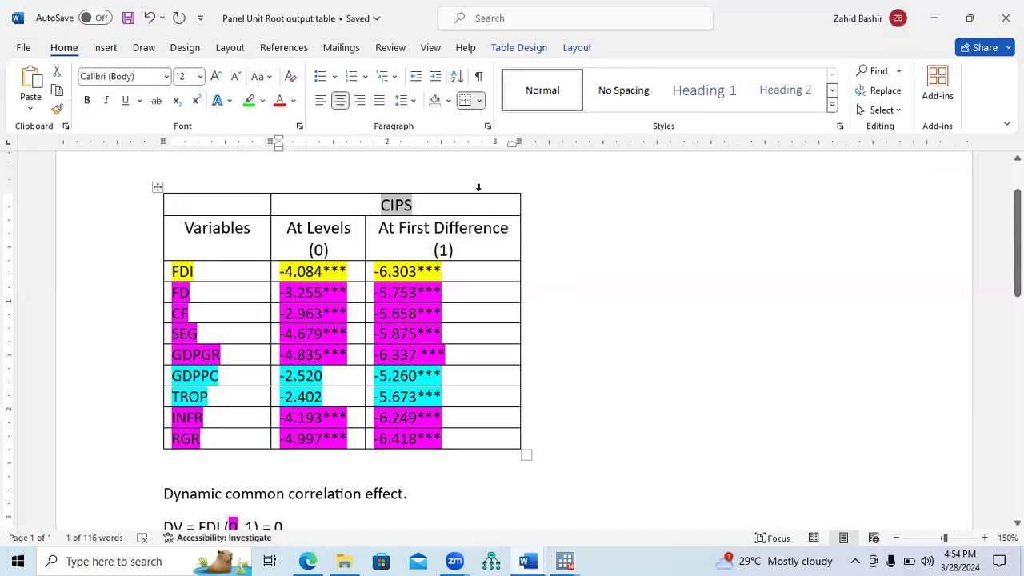
pyautogui.click(478, 185)
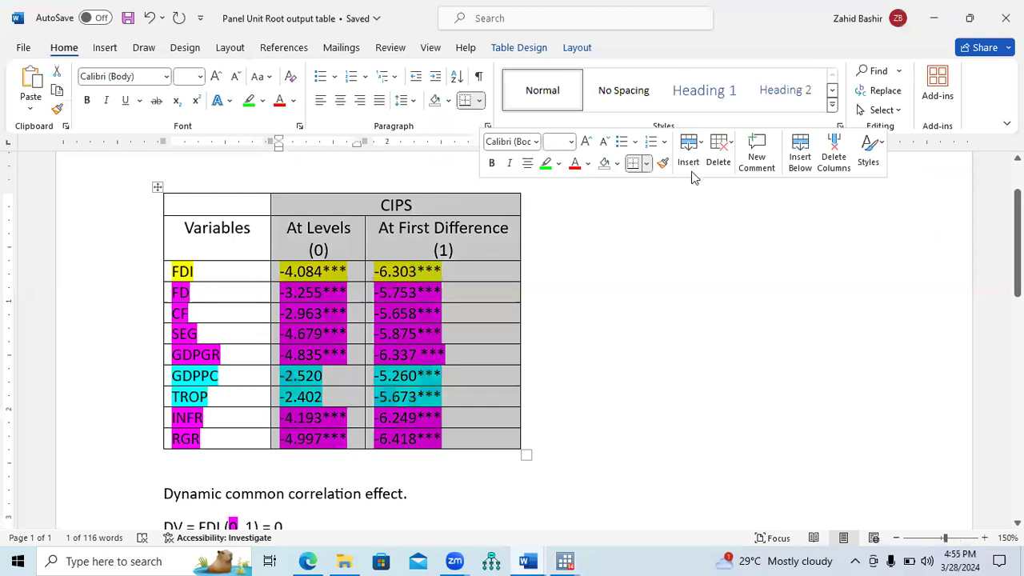
pyautogui.click(681, 170)
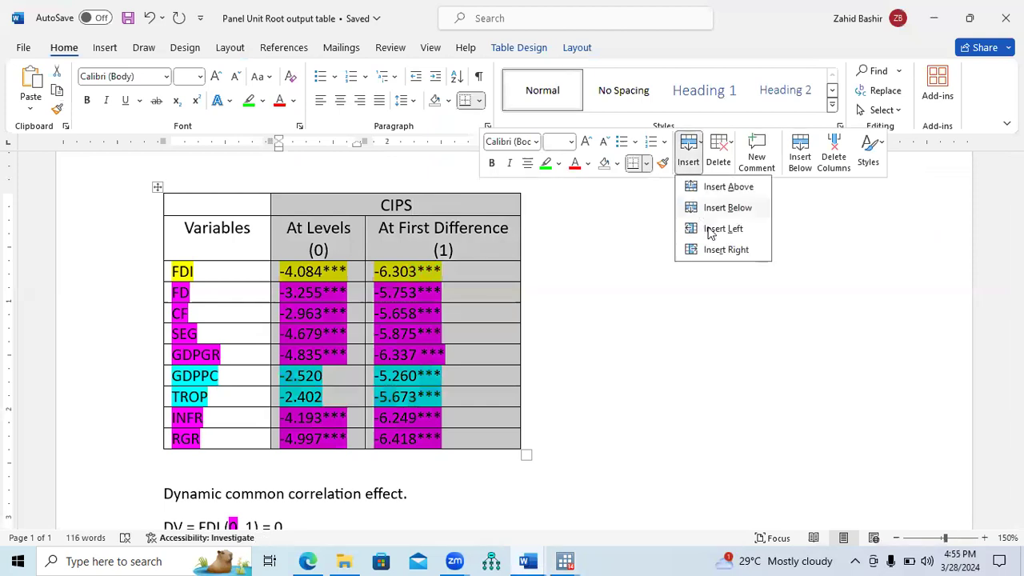
pyautogui.click(726, 250)
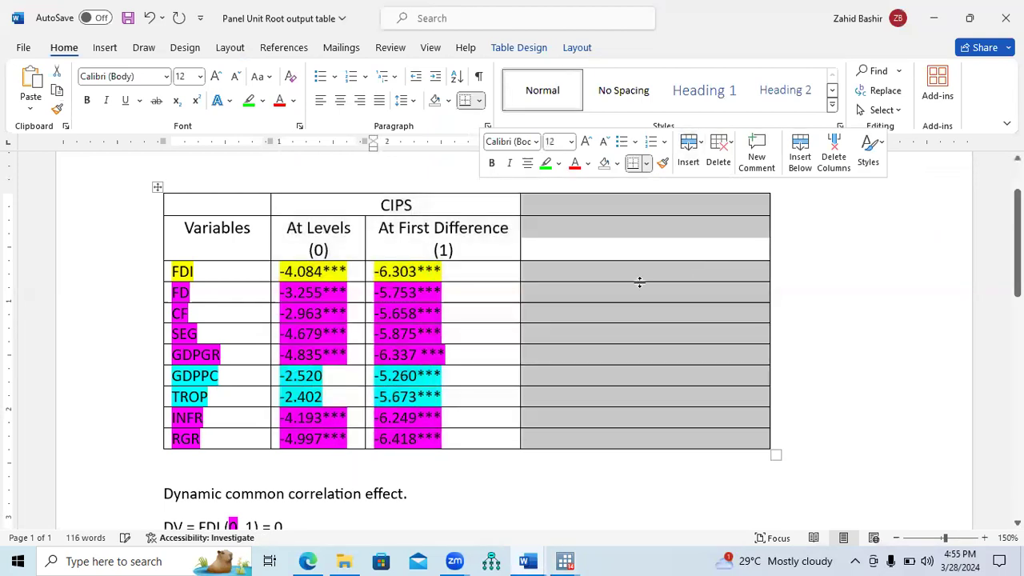
pyautogui.click(610, 273)
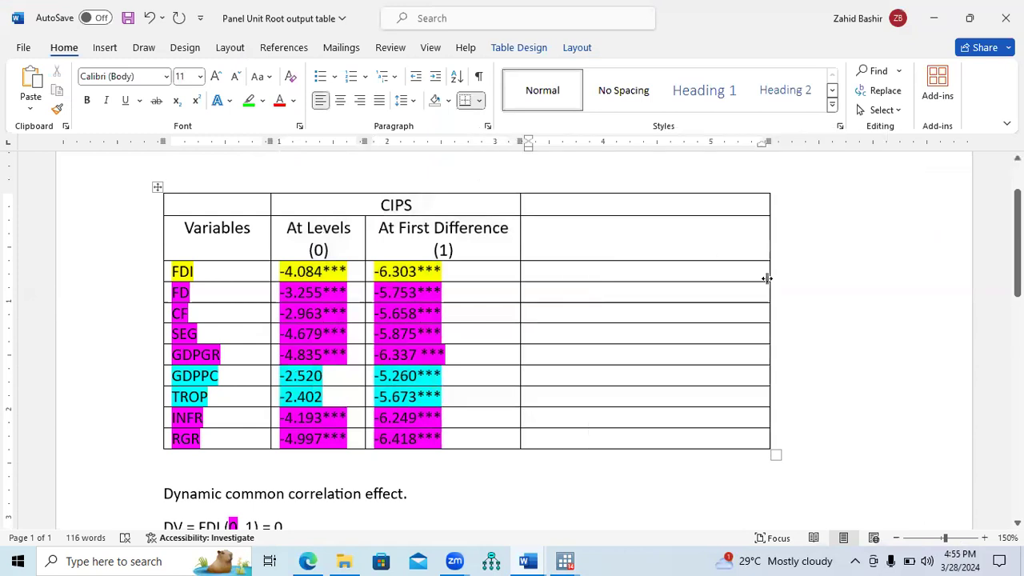
pyautogui.moveTo(760, 275); pyautogui.dragTo(649, 276)
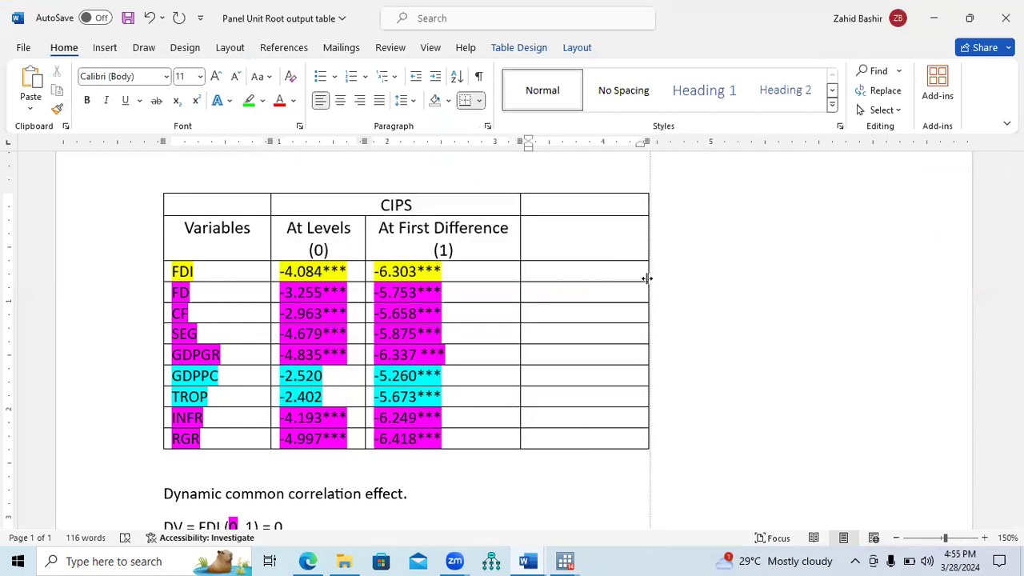
# - Head the new column CADF with the subheading "At level" and enter -4.198*** in the FDI row
pyautogui.click(590, 207)
pyautogui.write('CADF')
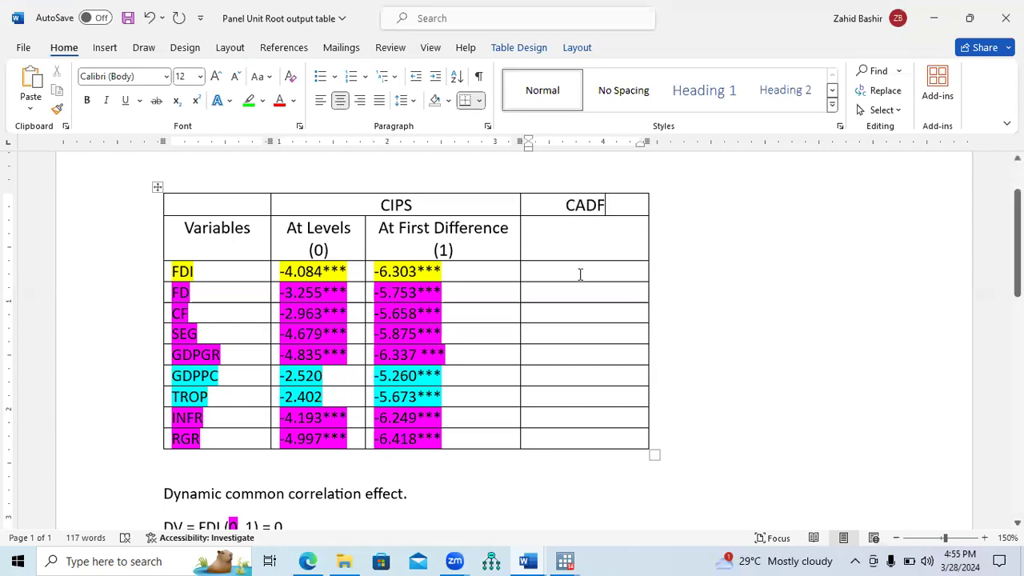
pyautogui.click(580, 274)
pyautogui.hotkey('ctrl', 'v')
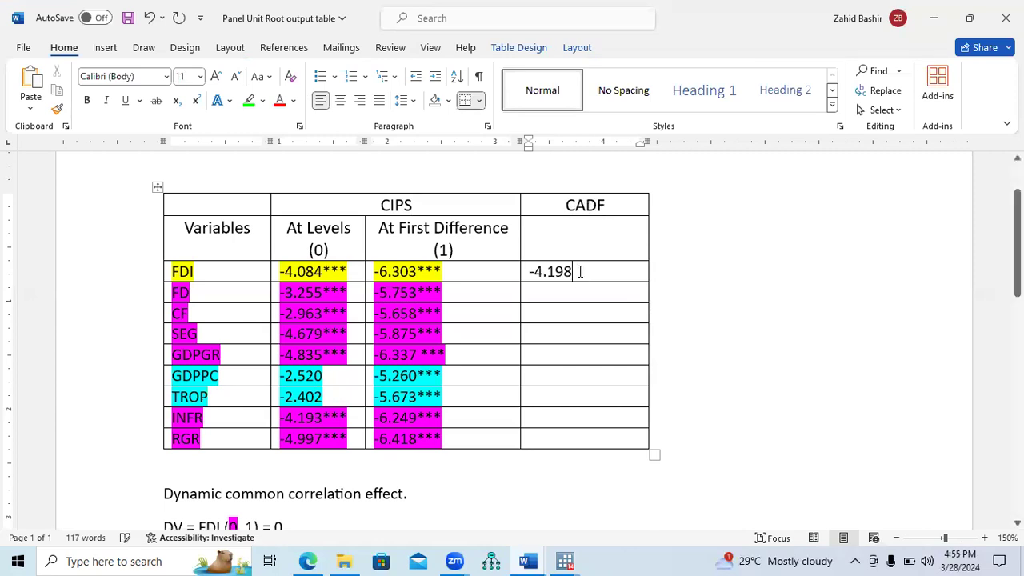
pyautogui.click(573, 240)
pyautogui.write('At level')
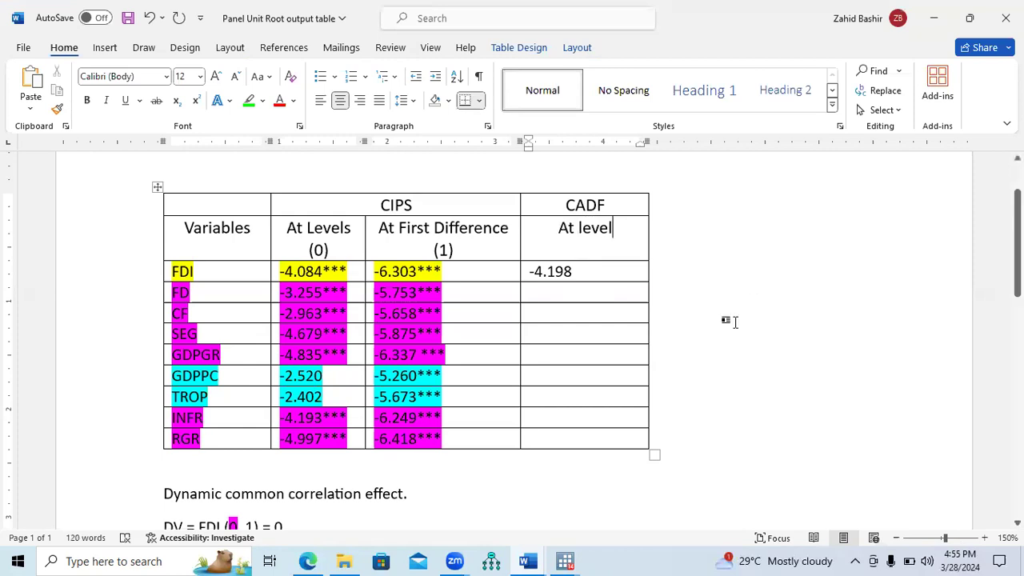
pyautogui.click(614, 273)
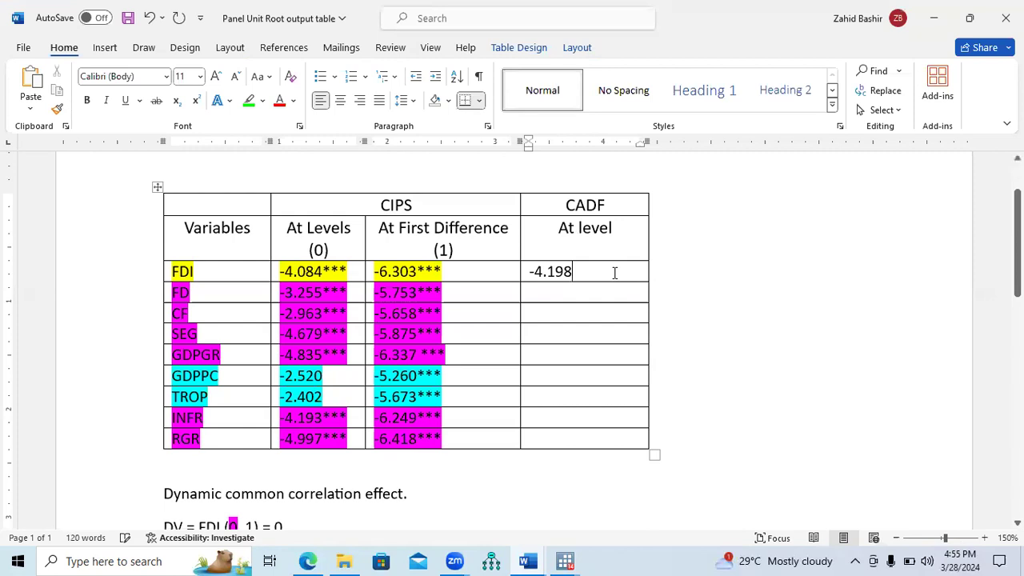
pyautogui.write('***')
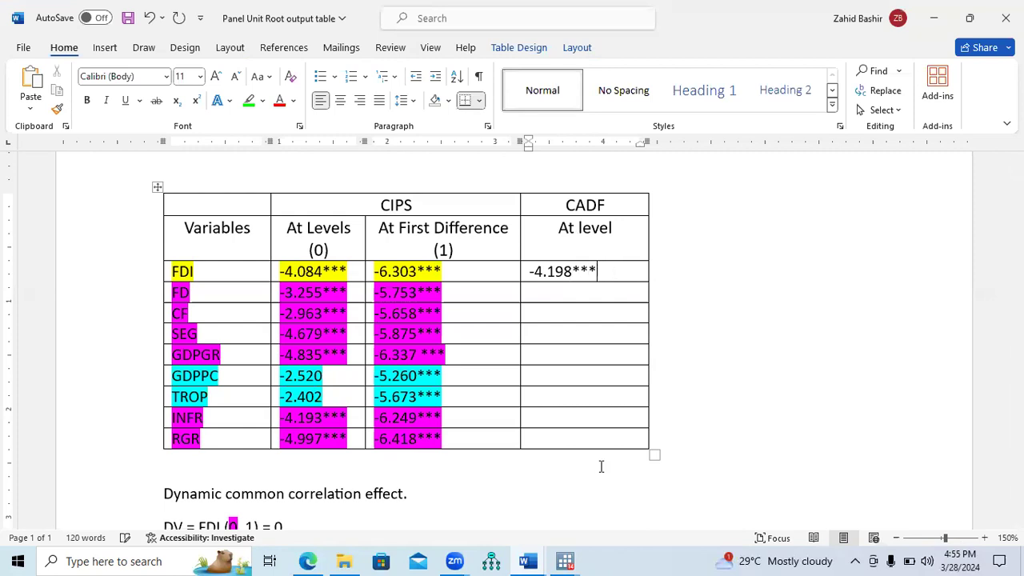
# - Return to the panel data estimation notes and select the with-trend CADF command at first difference, "pescadf d.Var, lags (0) trend"
pyautogui.moveTo(528, 560)
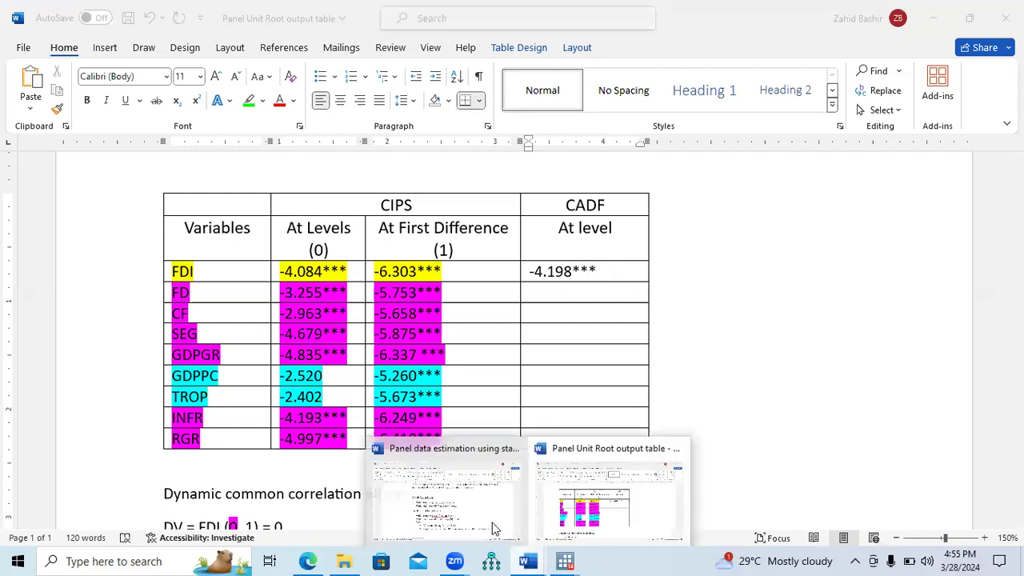
pyautogui.click(501, 456)
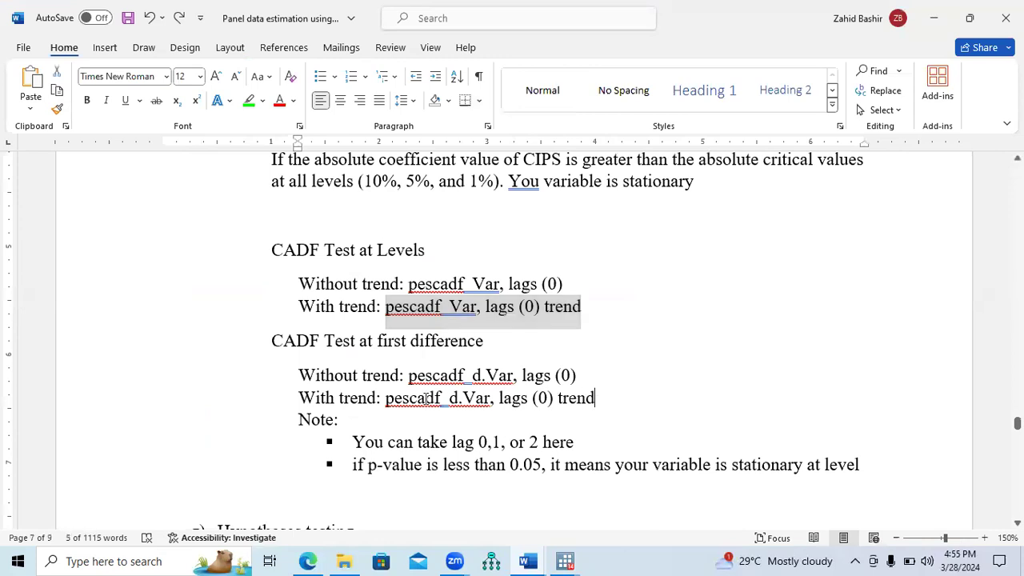
pyautogui.moveTo(596, 398); pyautogui.dragTo(427, 398)
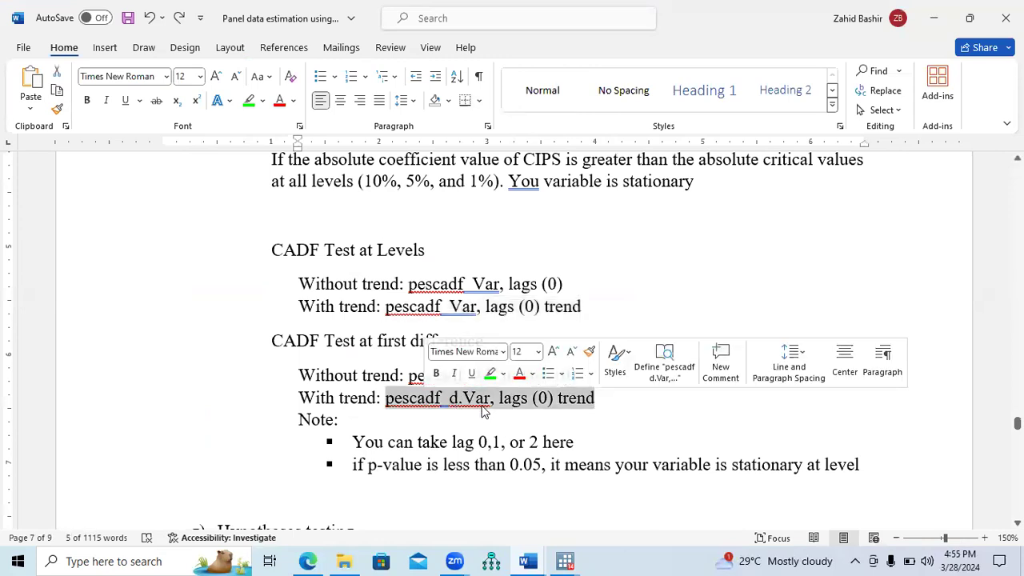